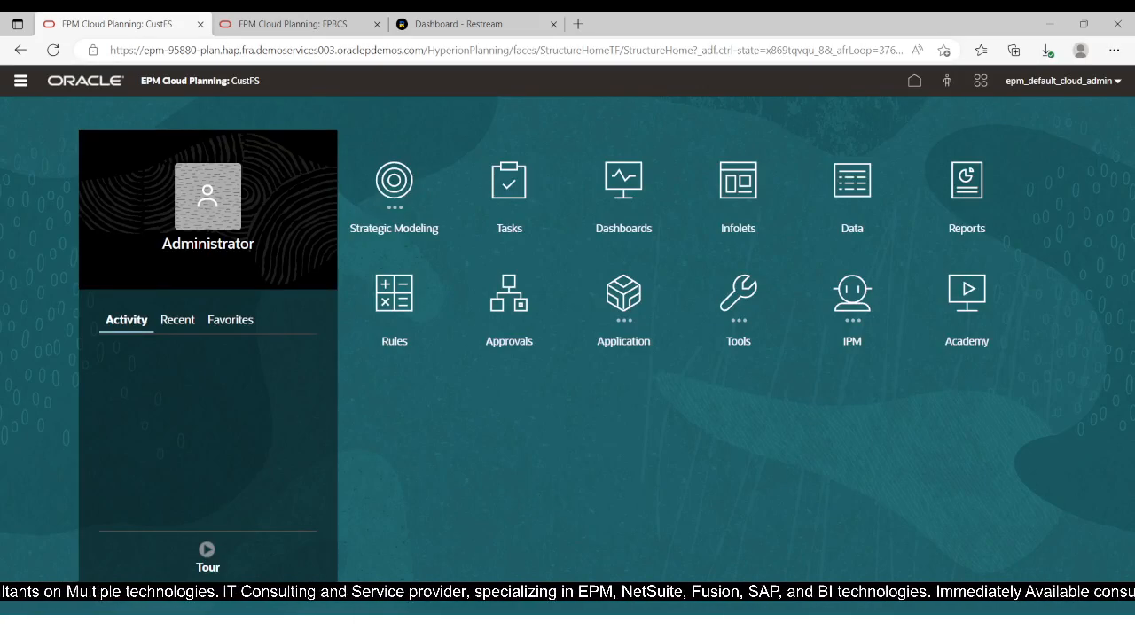
pyautogui.moveTo(416, 636)
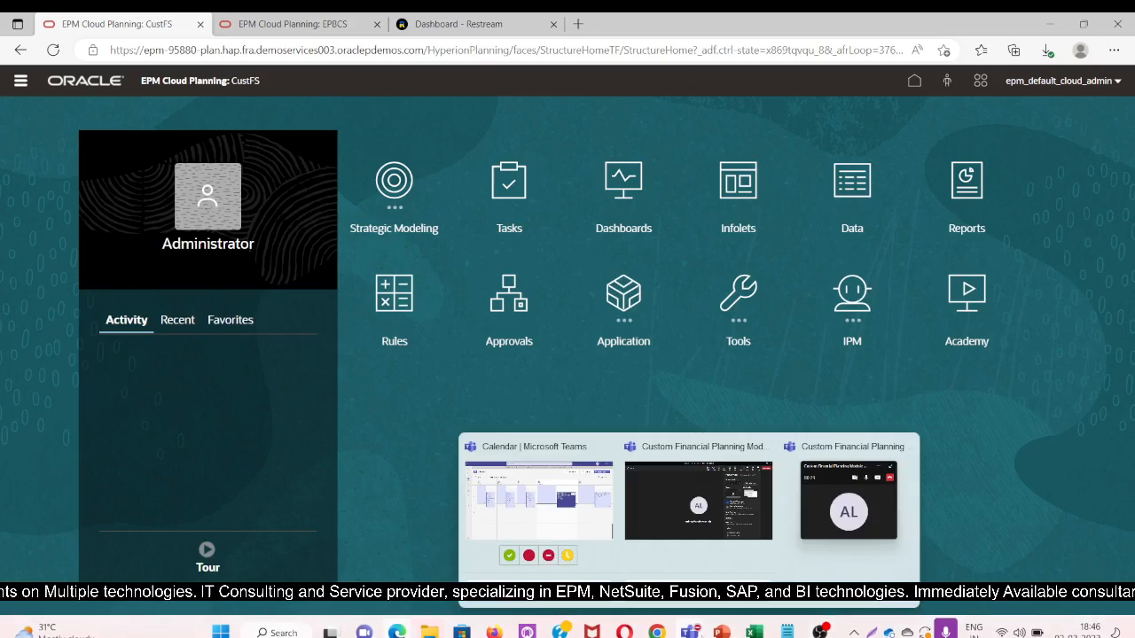
pyautogui.moveTo(756, 633)
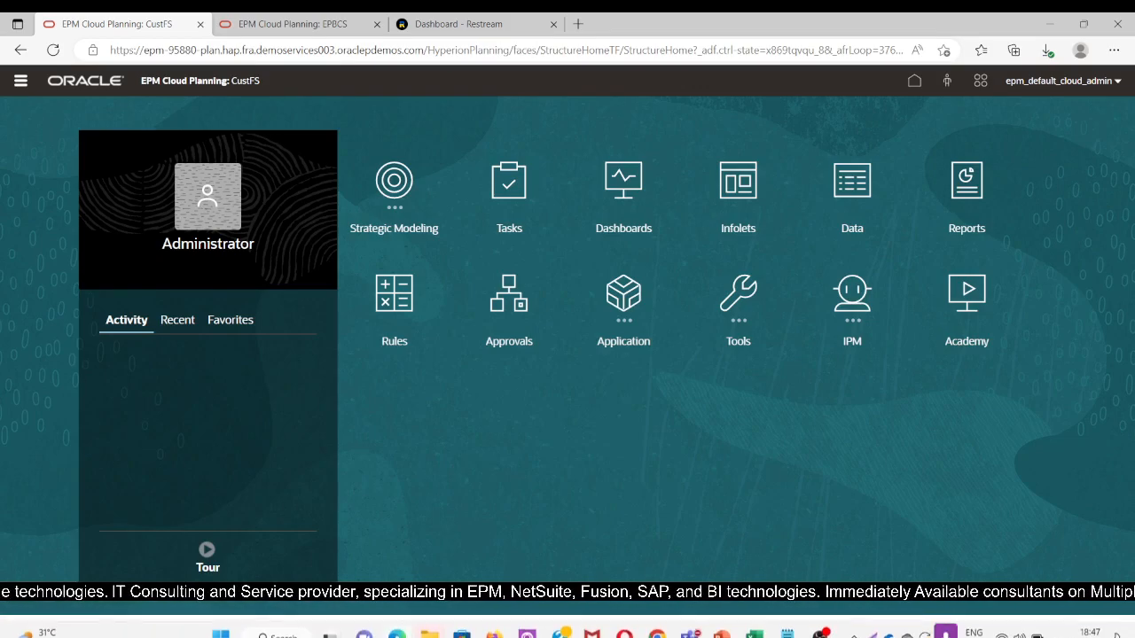
pyautogui.hotkey('alt', 'Tab')
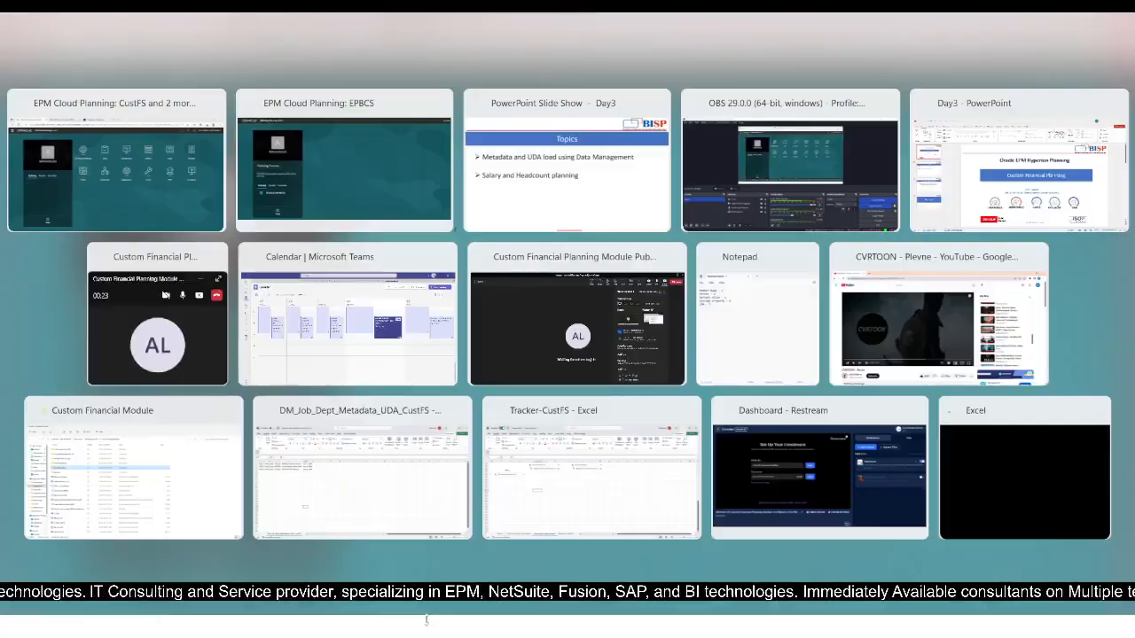
pyautogui.hotkey('alt', 'Tab')
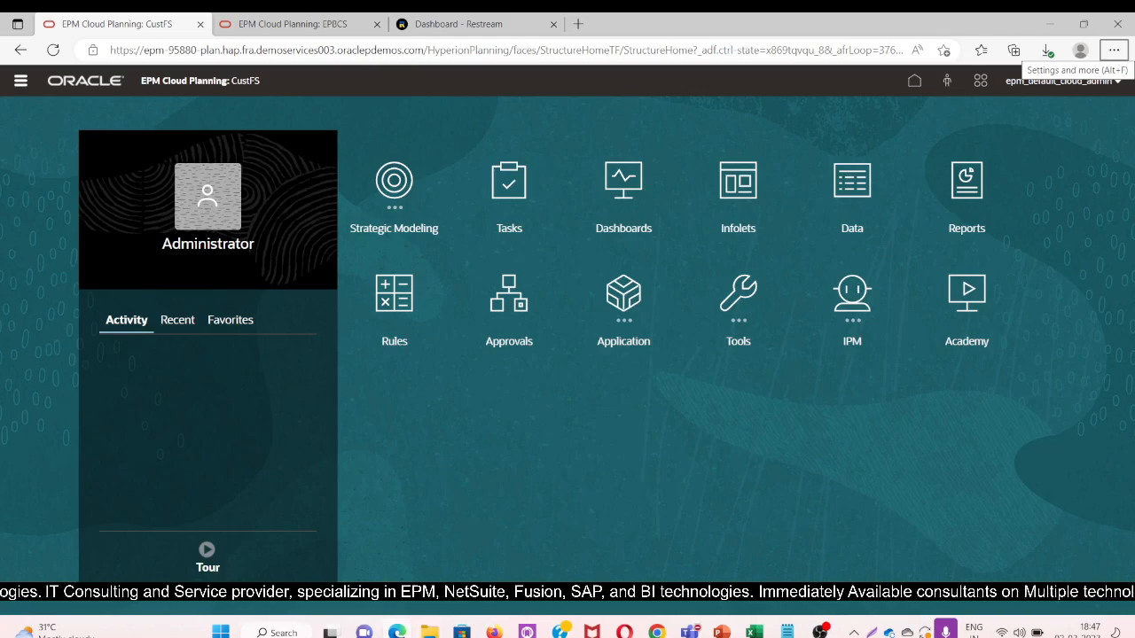
# Step: Open the DM_Job_Dept_Metadata_UDA_CustFS CSV file from the Custom Financial Module folder and compare its columns with the Notepad field list
pyautogui.click(429, 632)
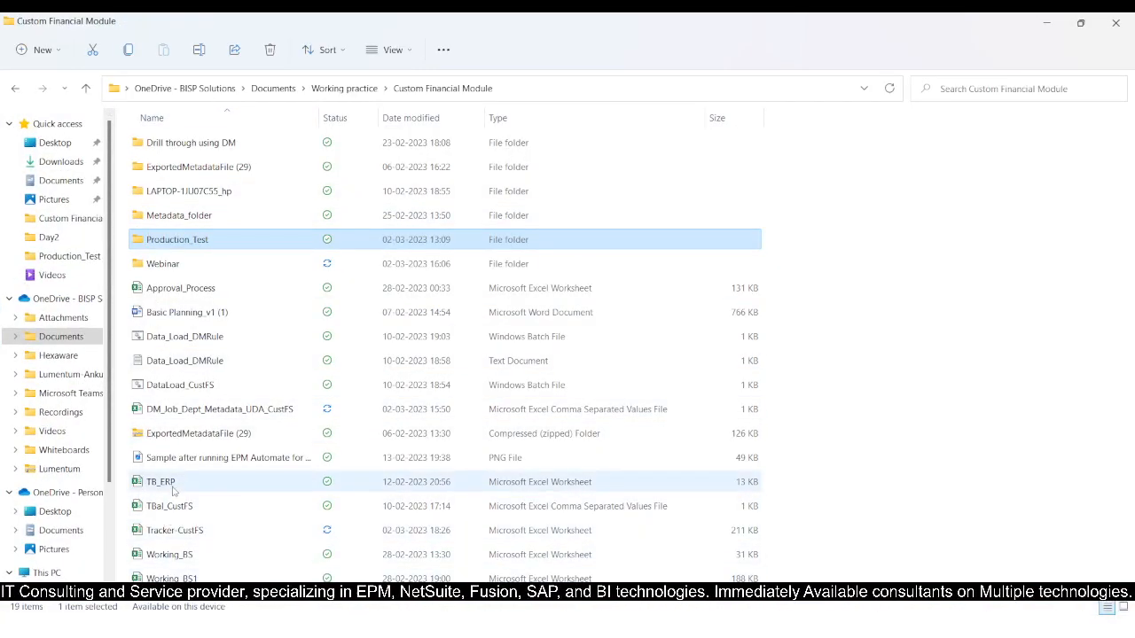
pyautogui.click(211, 409)
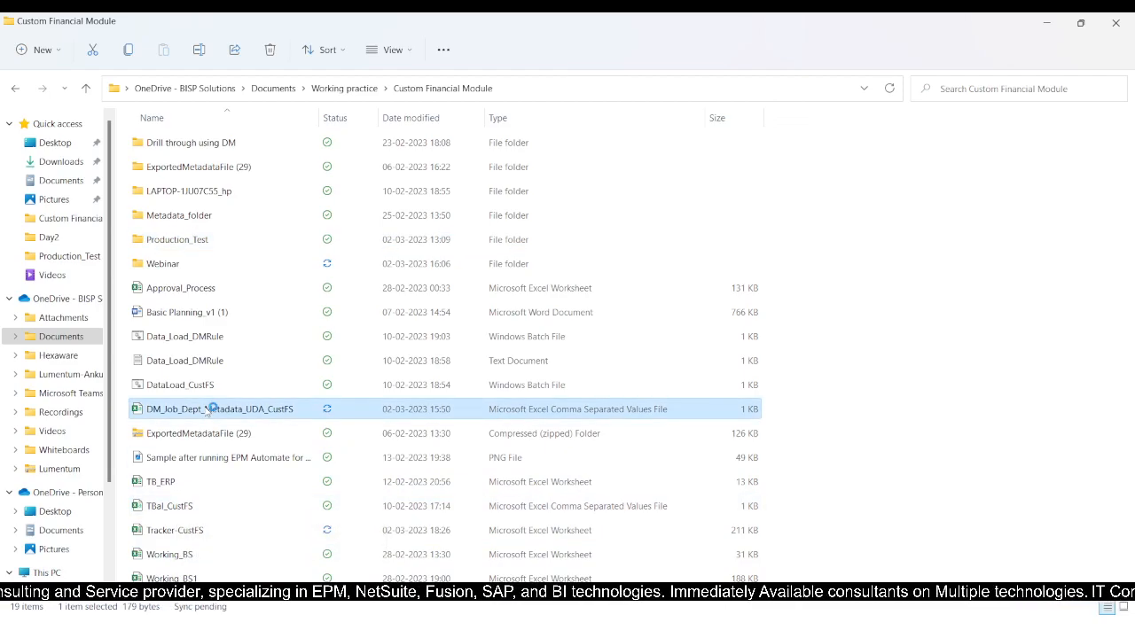
pyautogui.doubleClick(207, 409)
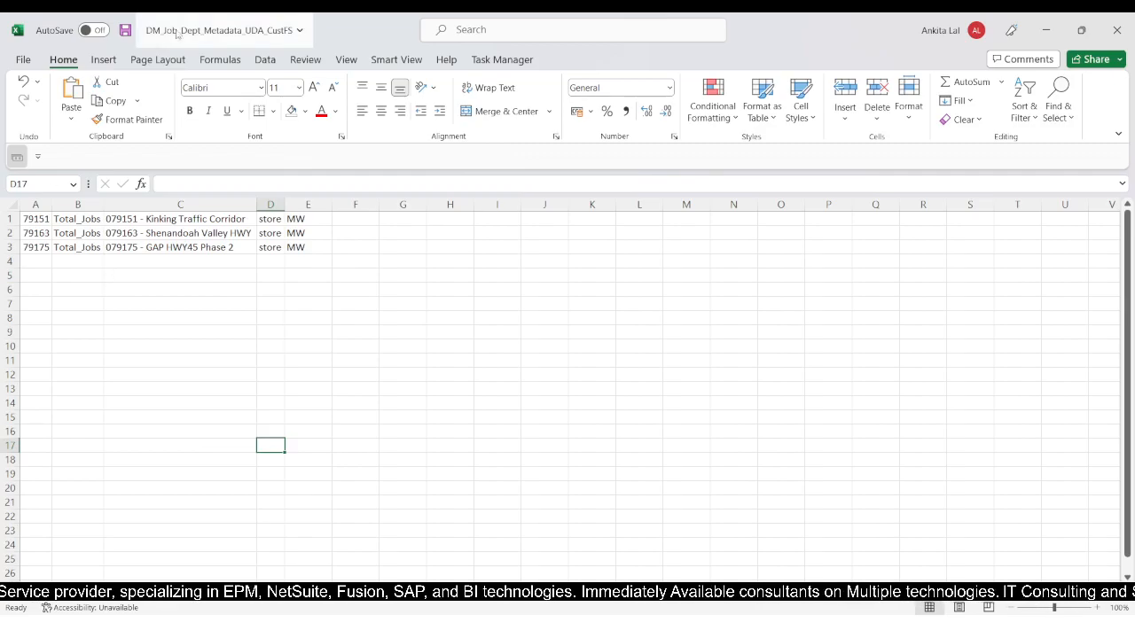
pyautogui.click(300, 32)
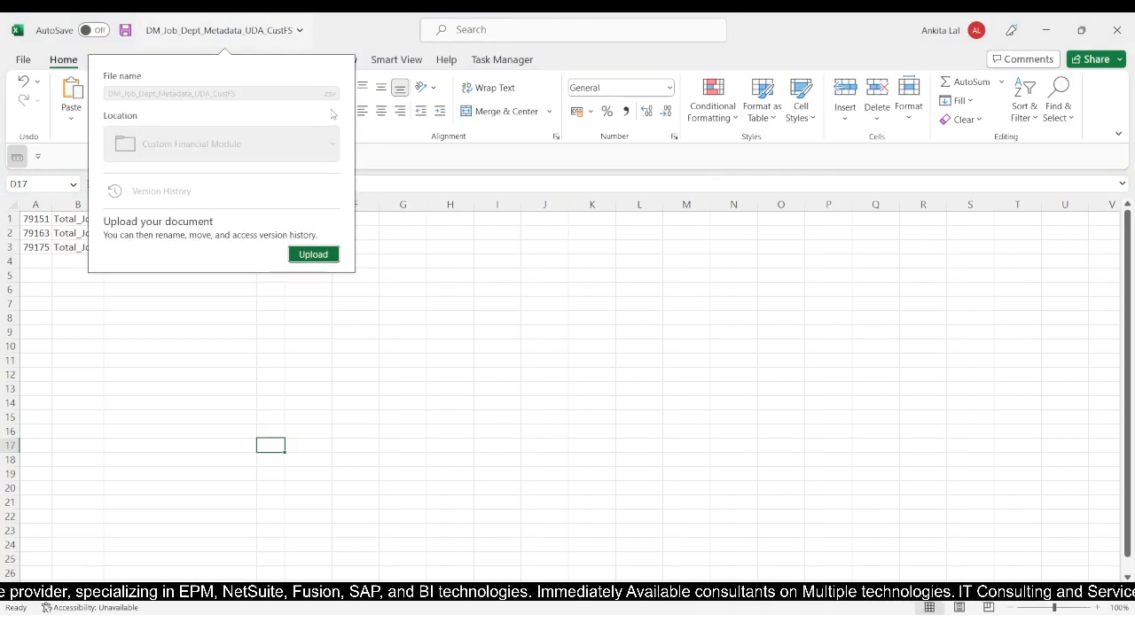
pyautogui.click(415, 396)
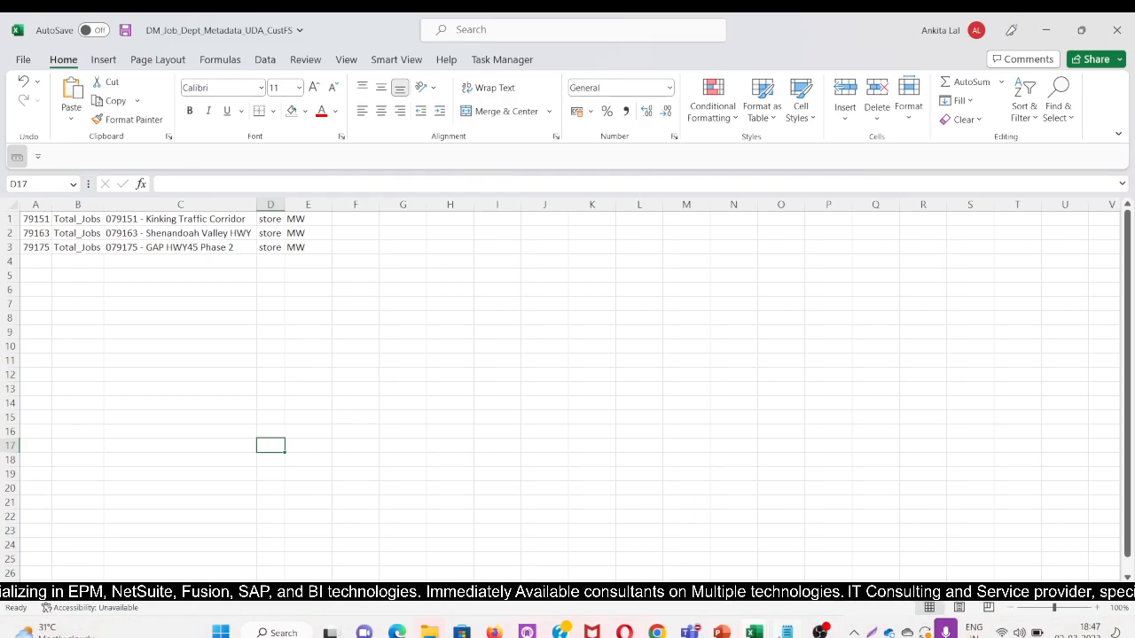
pyautogui.click(786, 632)
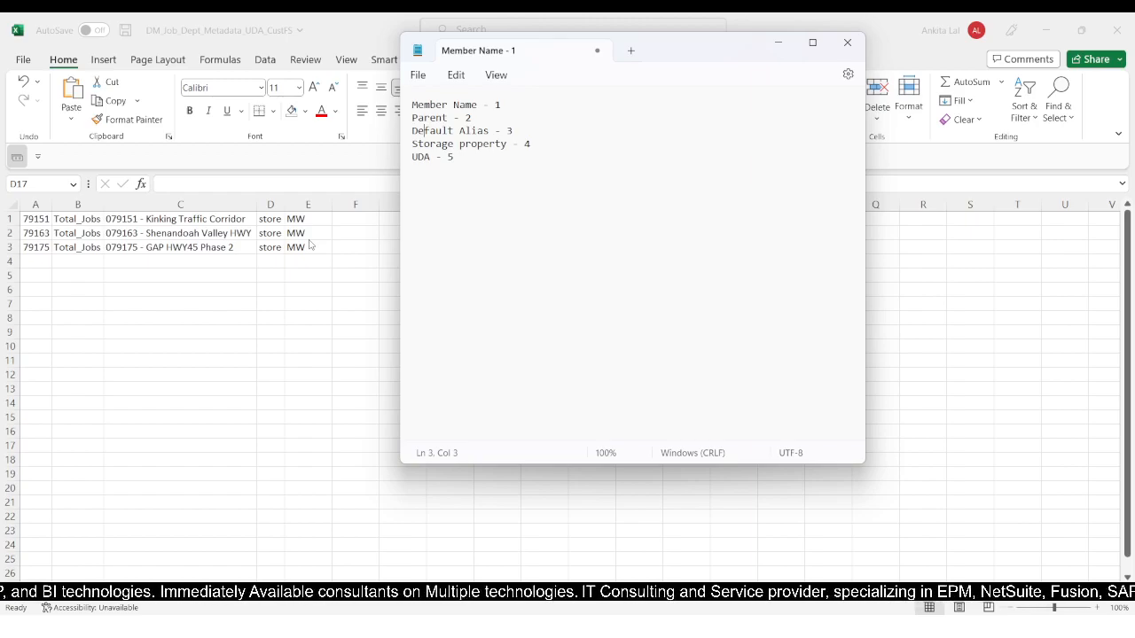
# Step: Switch to the EPM Cloud Planning CustFS window in Edge and open Data Management in a maximized window
pyautogui.hotkey('alt', 'Tab')
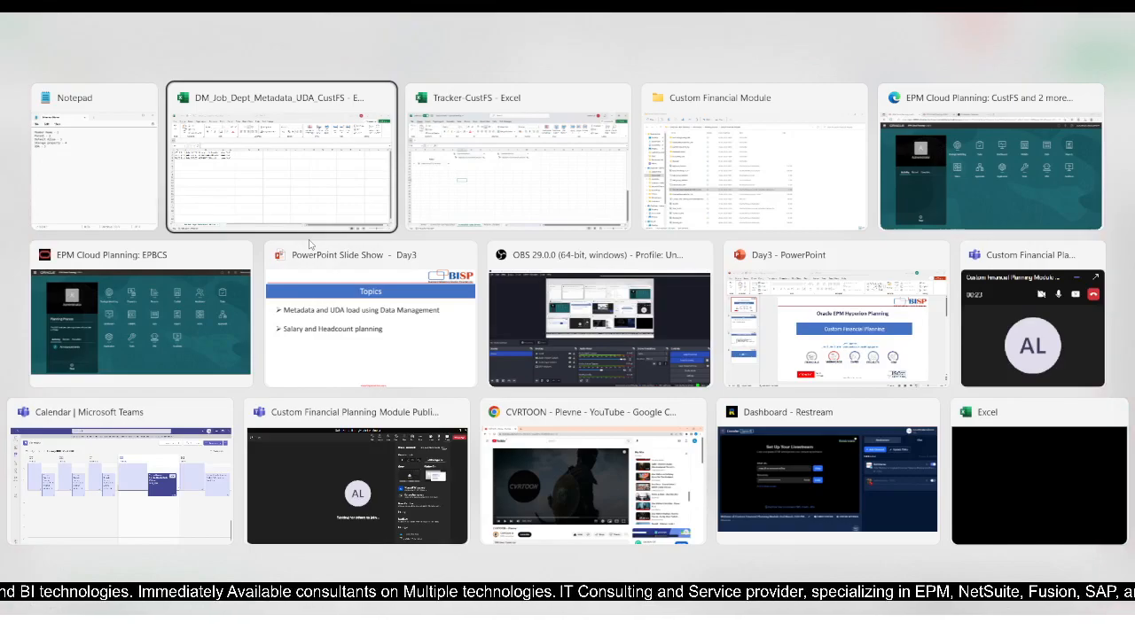
pyautogui.hotkey('alt', 'Tab')
pyautogui.hotkey('alt', 'Tab')
pyautogui.hotkey('alt', 'Tab')
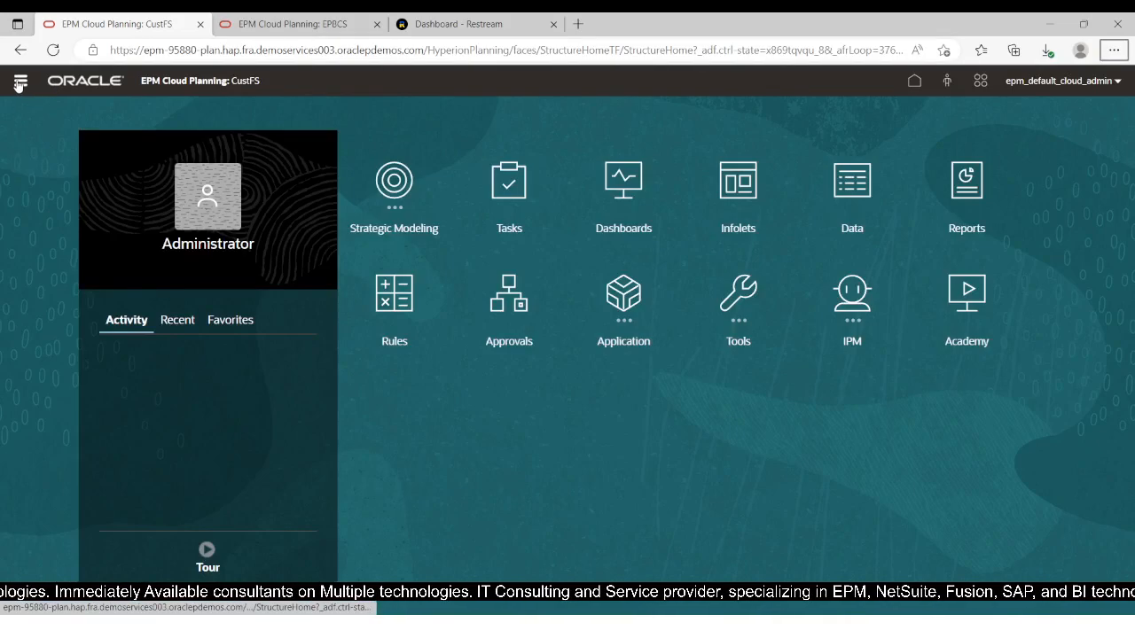
pyautogui.click(19, 82)
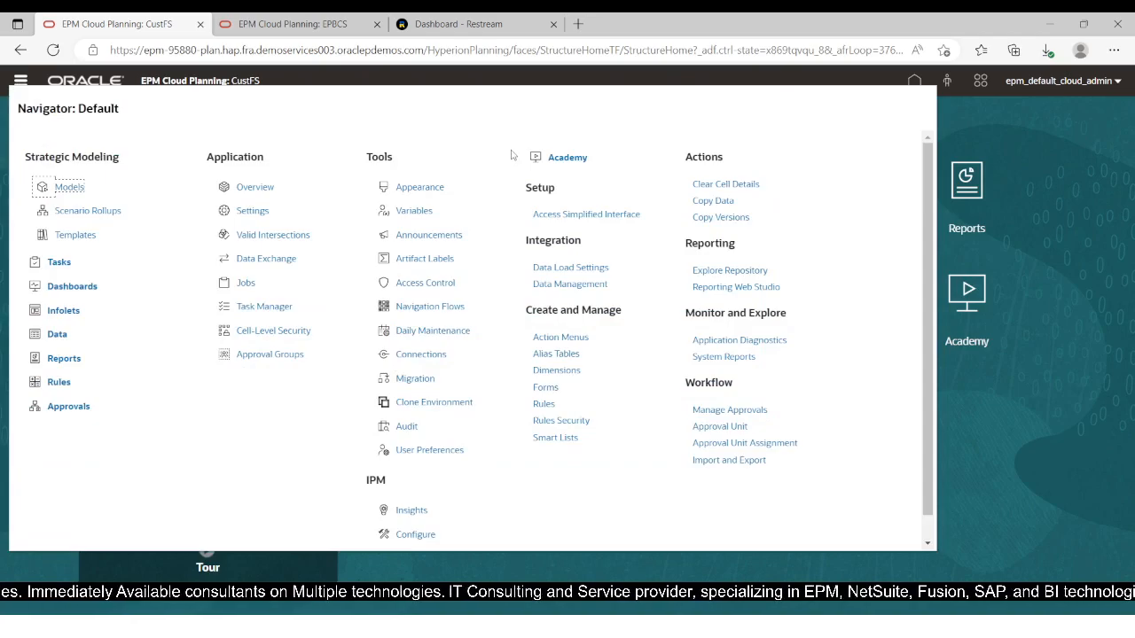
pyautogui.click(560, 287)
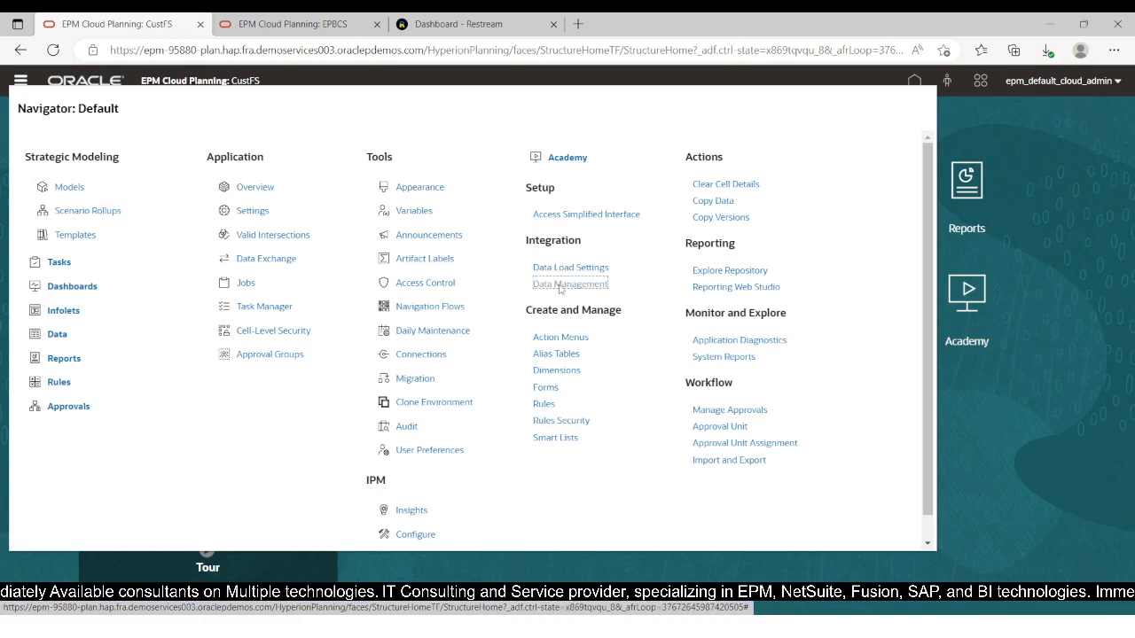
pyautogui.click(843, 24)
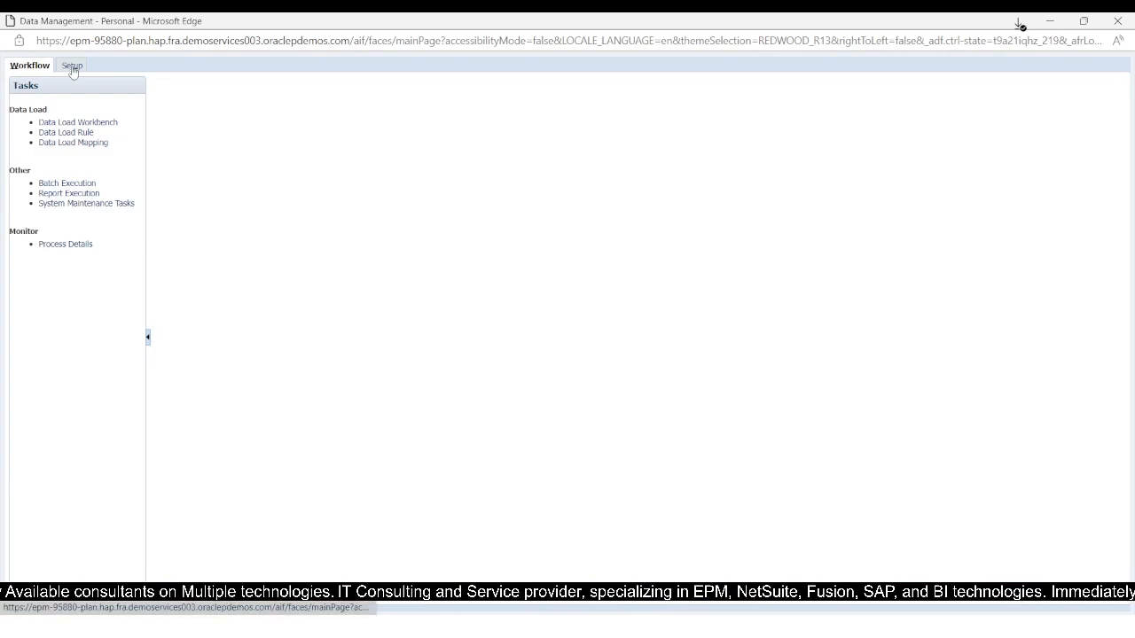
# Step: View the File source system's details in the Data Management setup and open the target application list
pyautogui.click(73, 68)
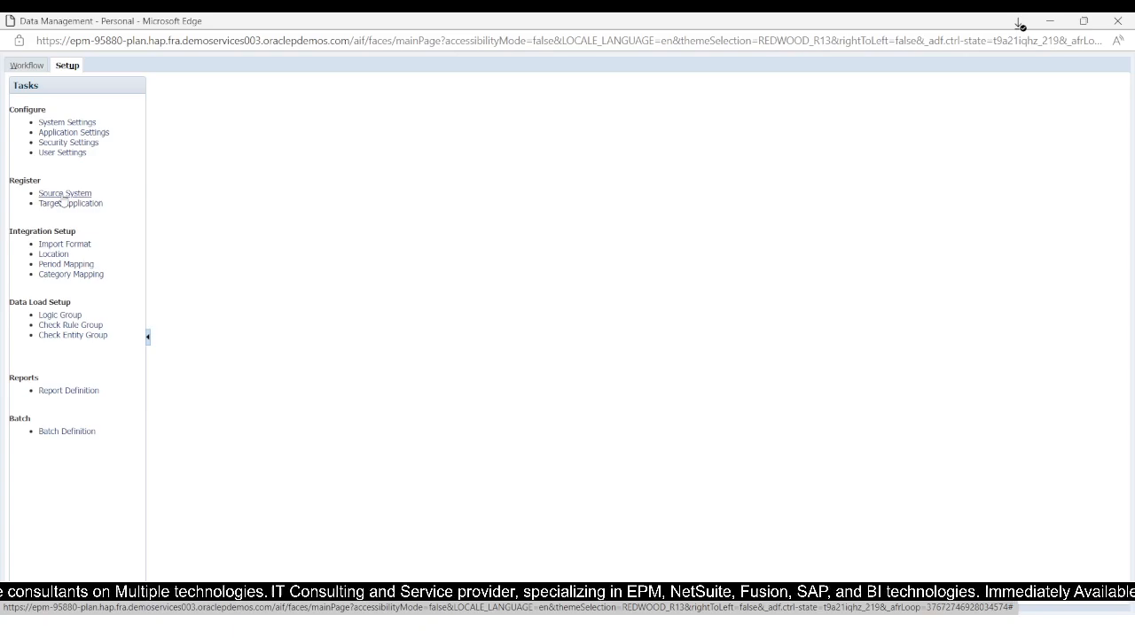
pyautogui.click(74, 194)
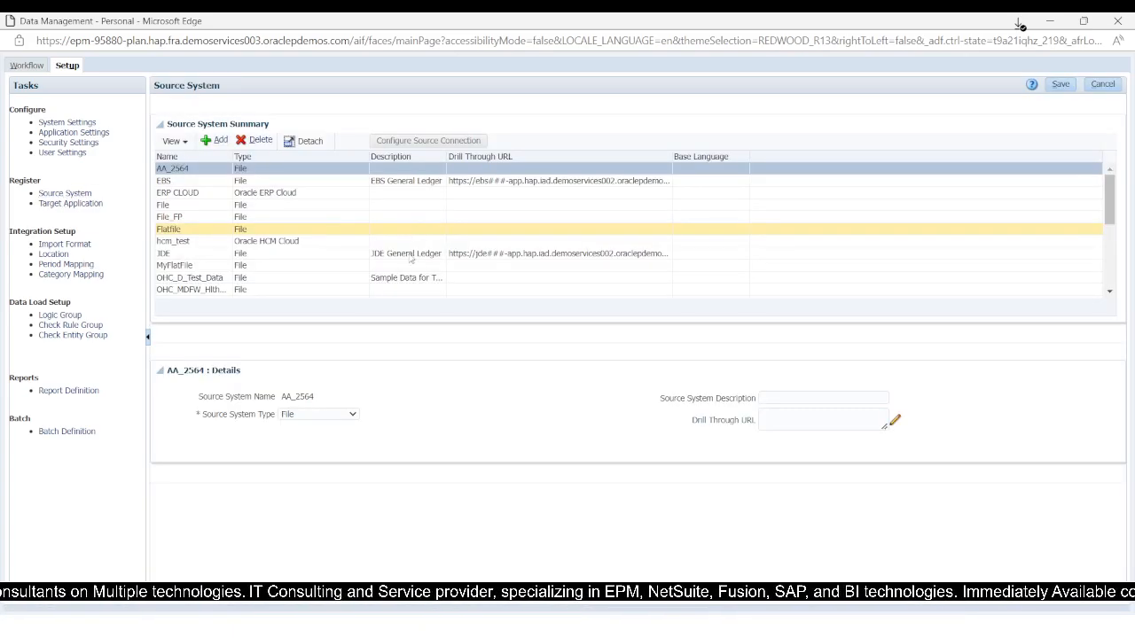
pyautogui.click(203, 204)
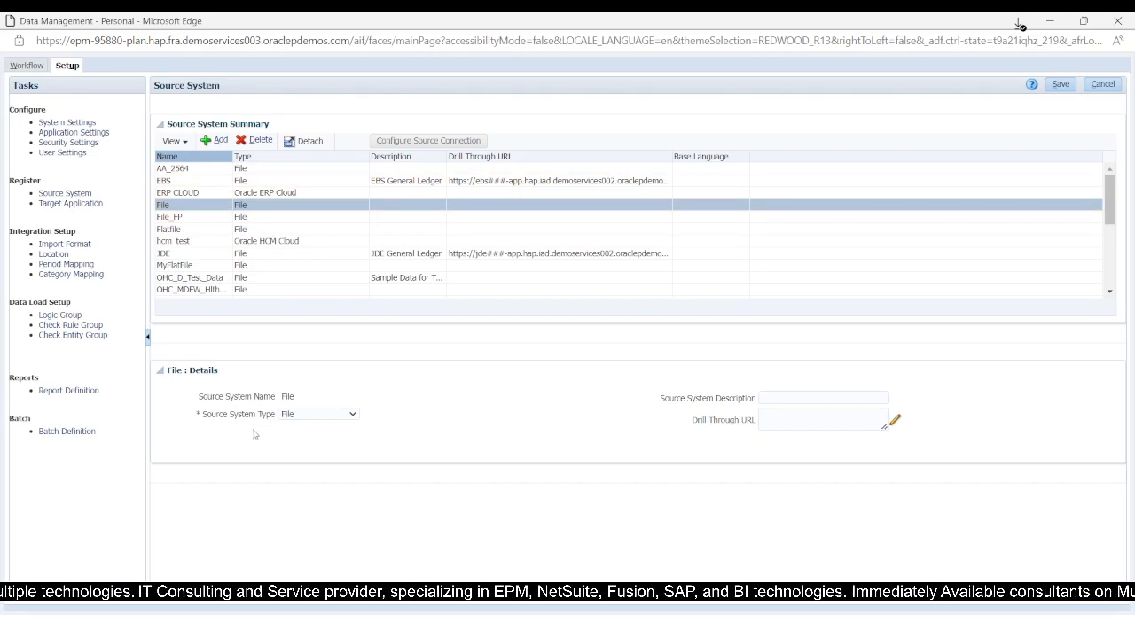
pyautogui.click(78, 205)
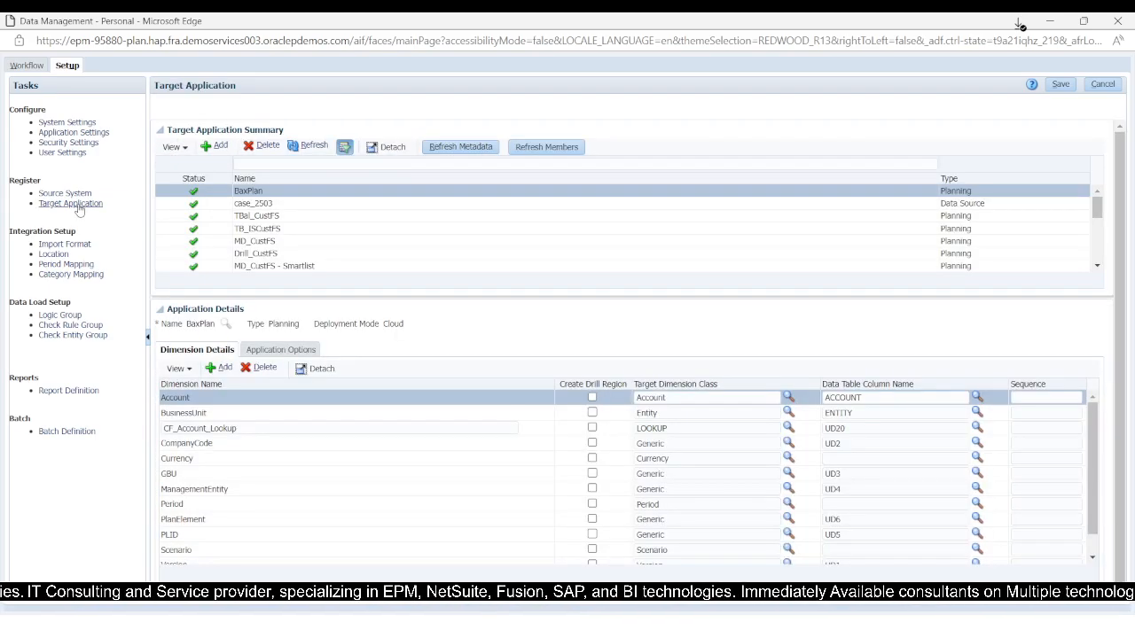
pyautogui.click(206, 148)
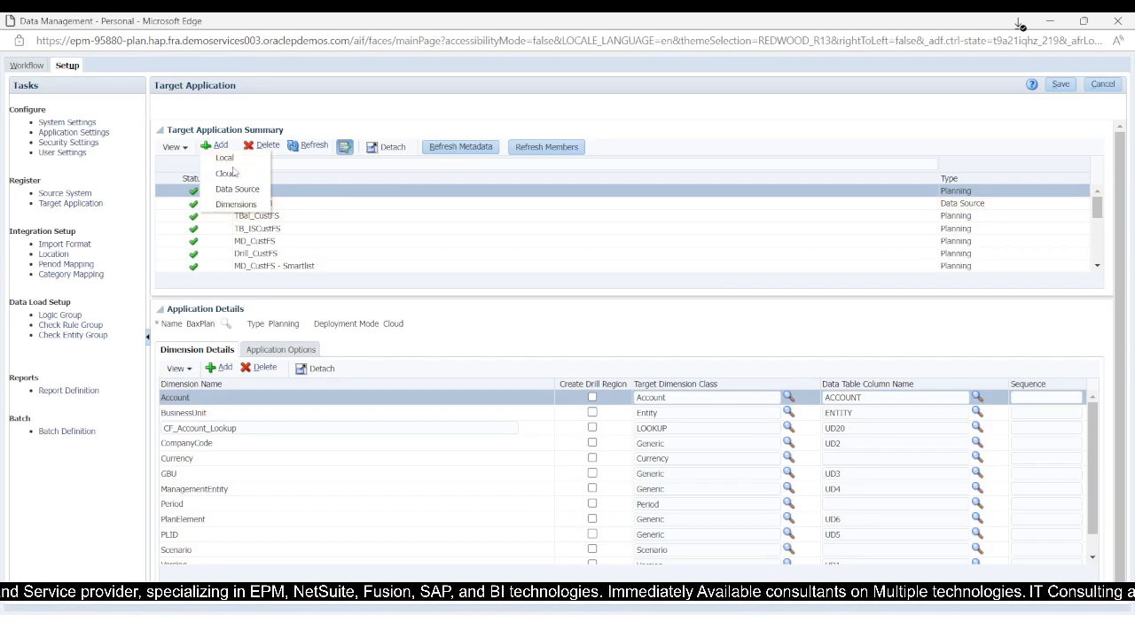
pyautogui.click(226, 158)
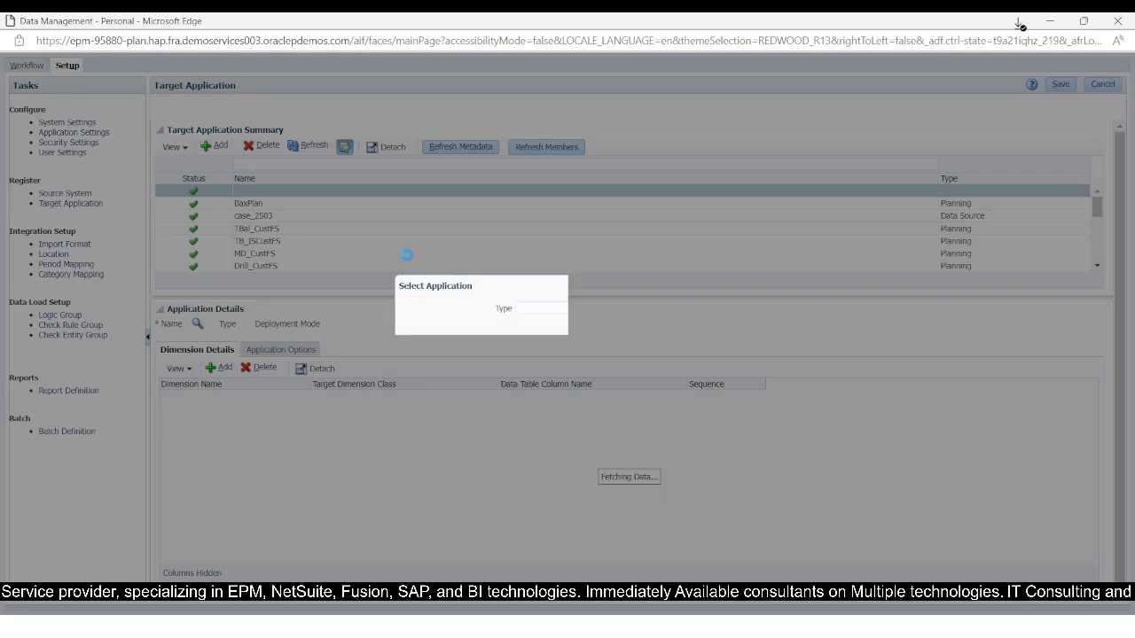
pyautogui.click(541, 311)
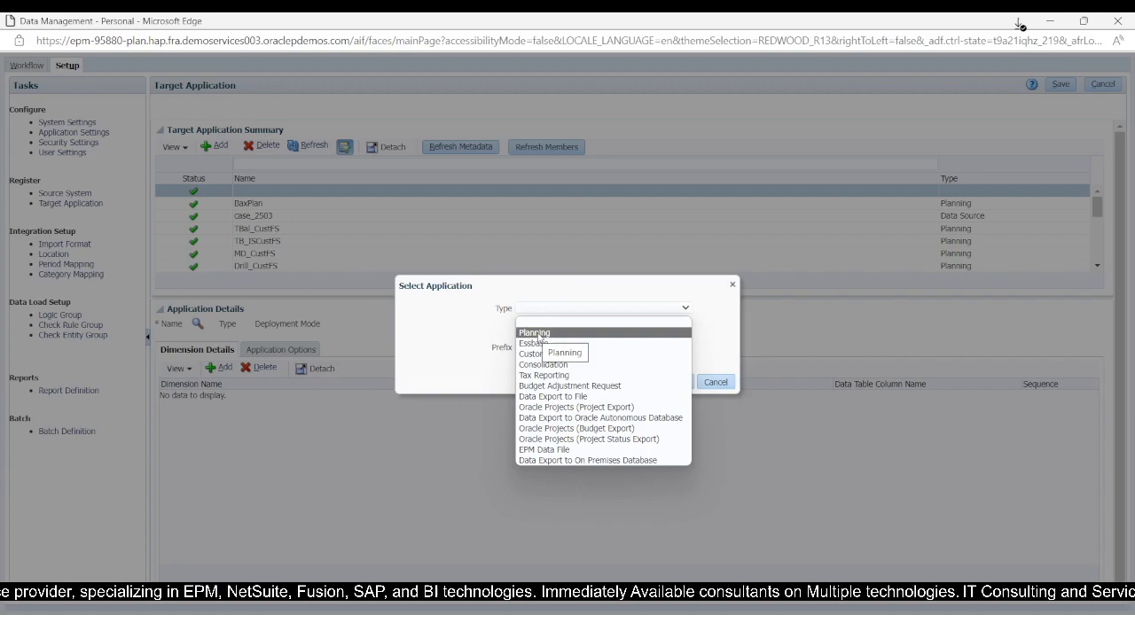
pyautogui.click(535, 333)
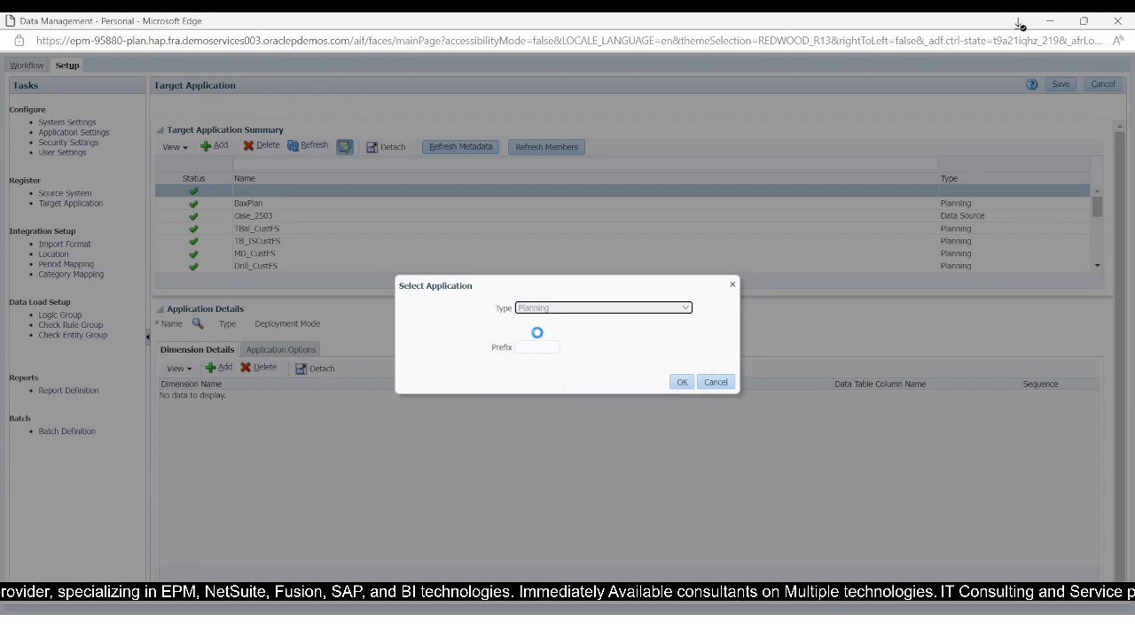
pyautogui.click(535, 328)
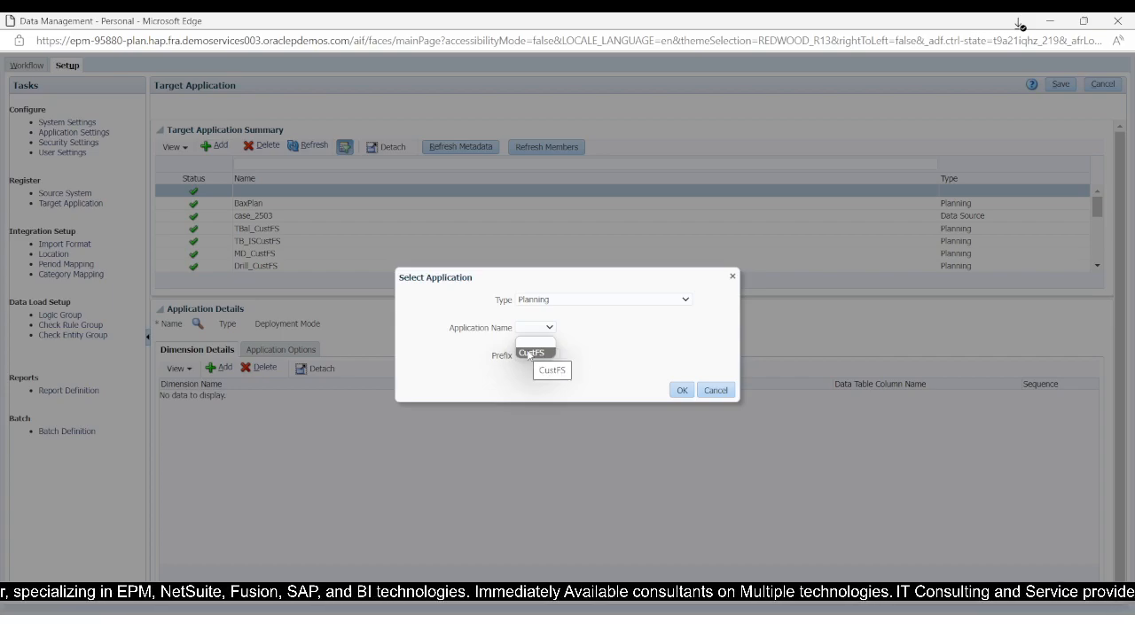
pyautogui.click(530, 353)
pyautogui.click(528, 355)
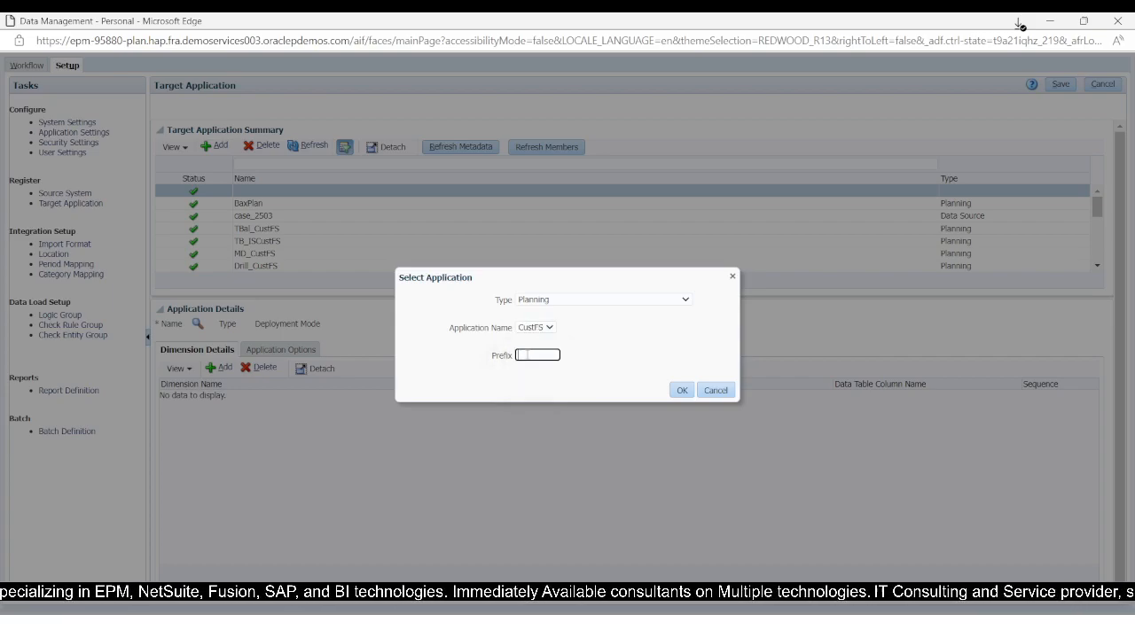
pyautogui.click(716, 391)
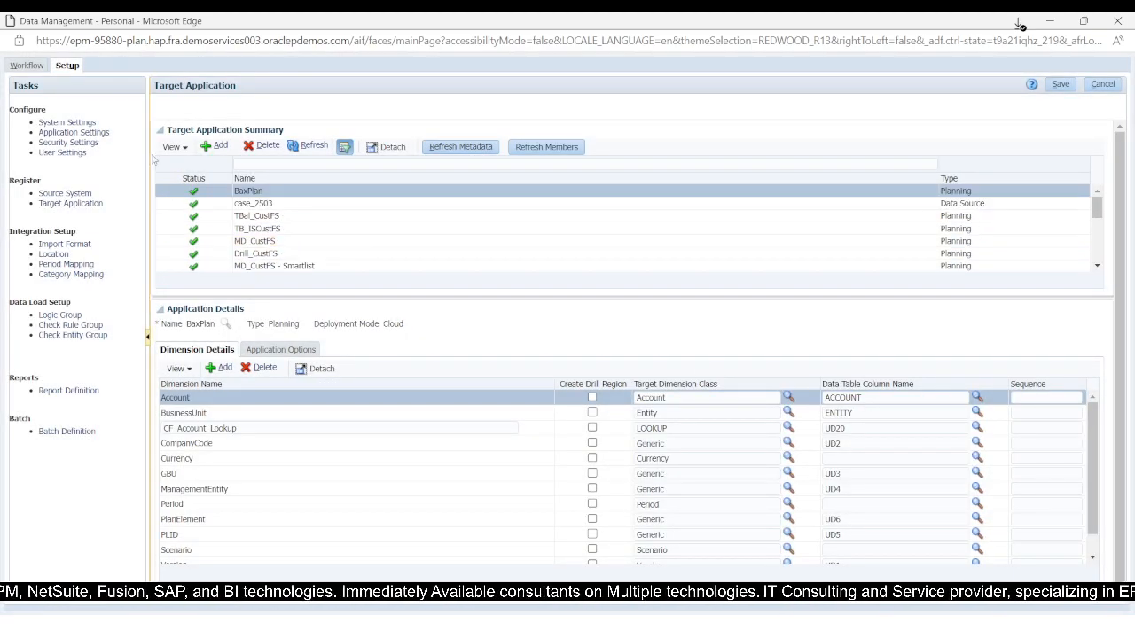
# Step: Filter the target applications by the name "Job"
pyautogui.click(255, 163)
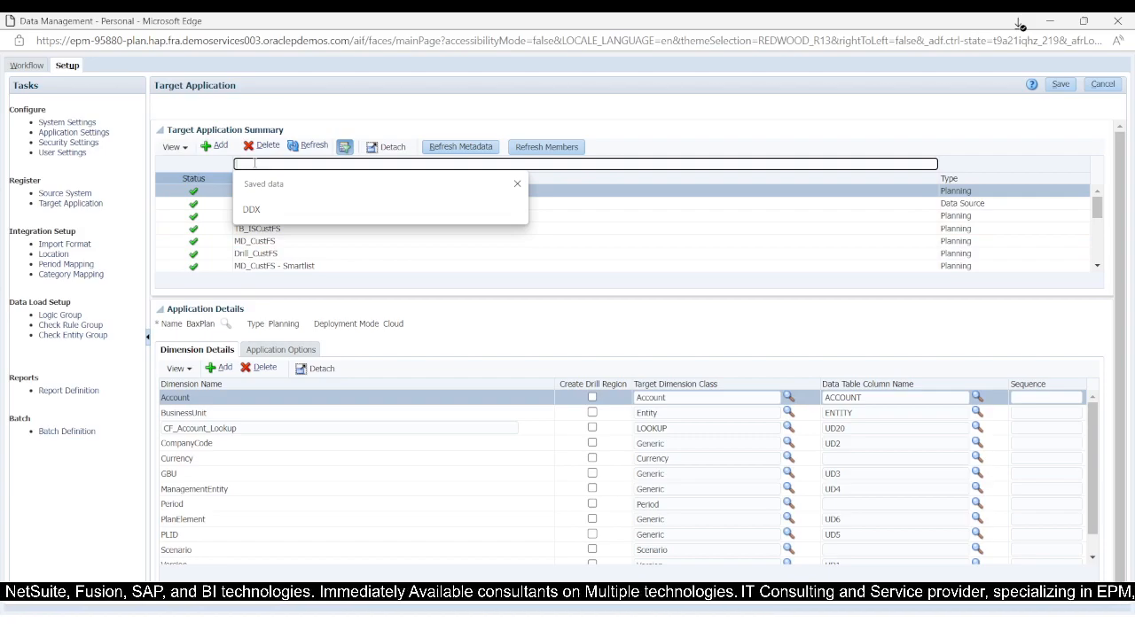
pyautogui.write('Job')
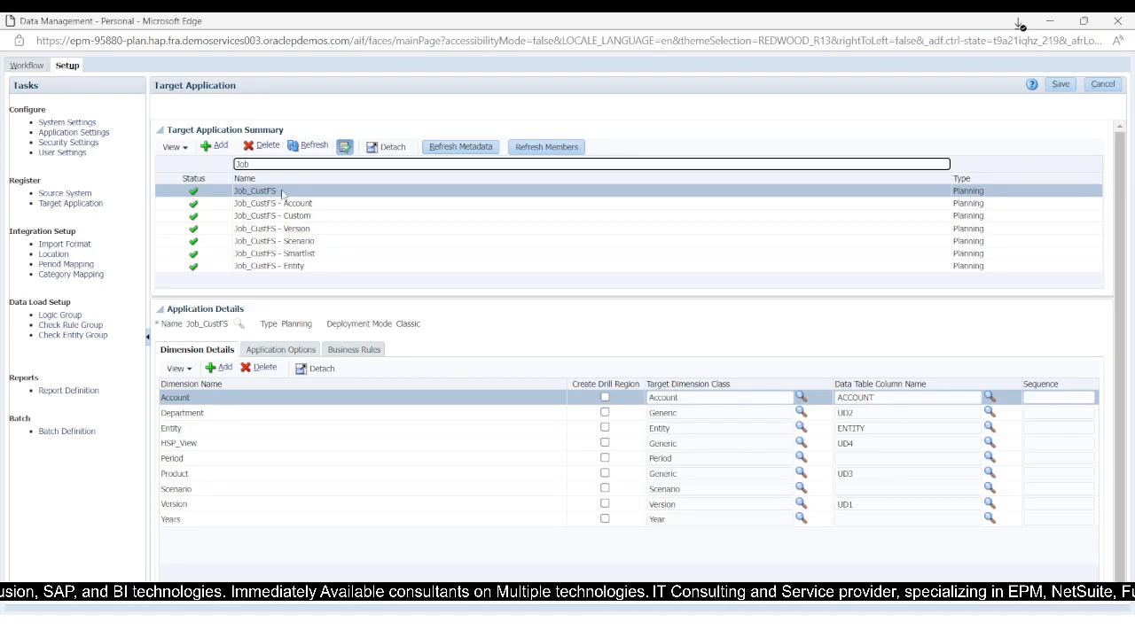
pyautogui.click(213, 146)
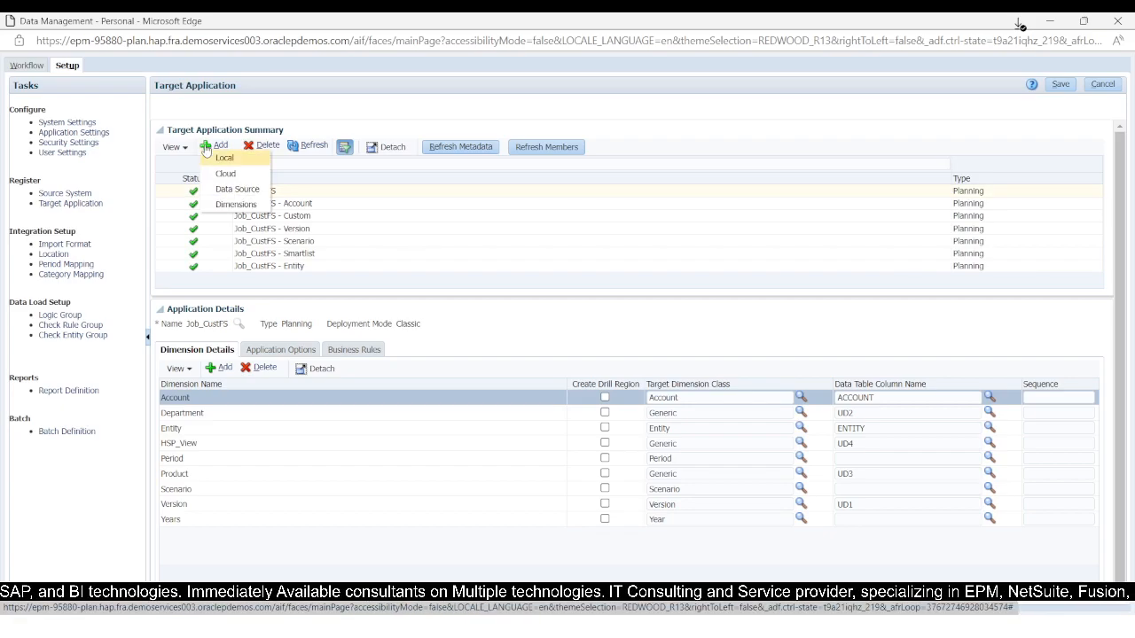
pyautogui.click(235, 205)
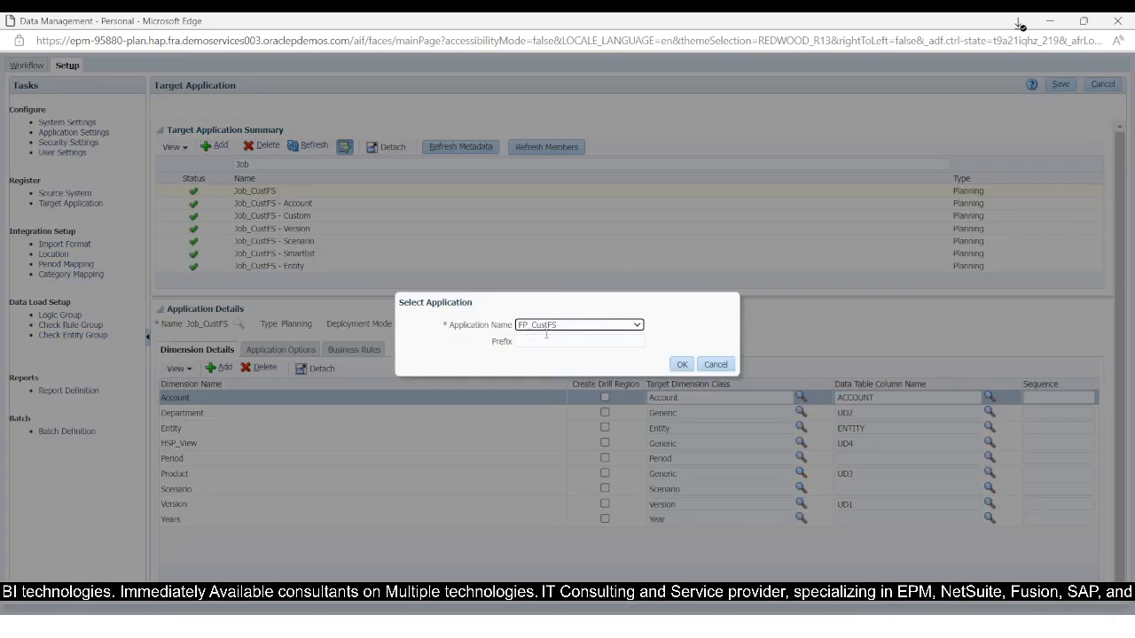
pyautogui.click(554, 326)
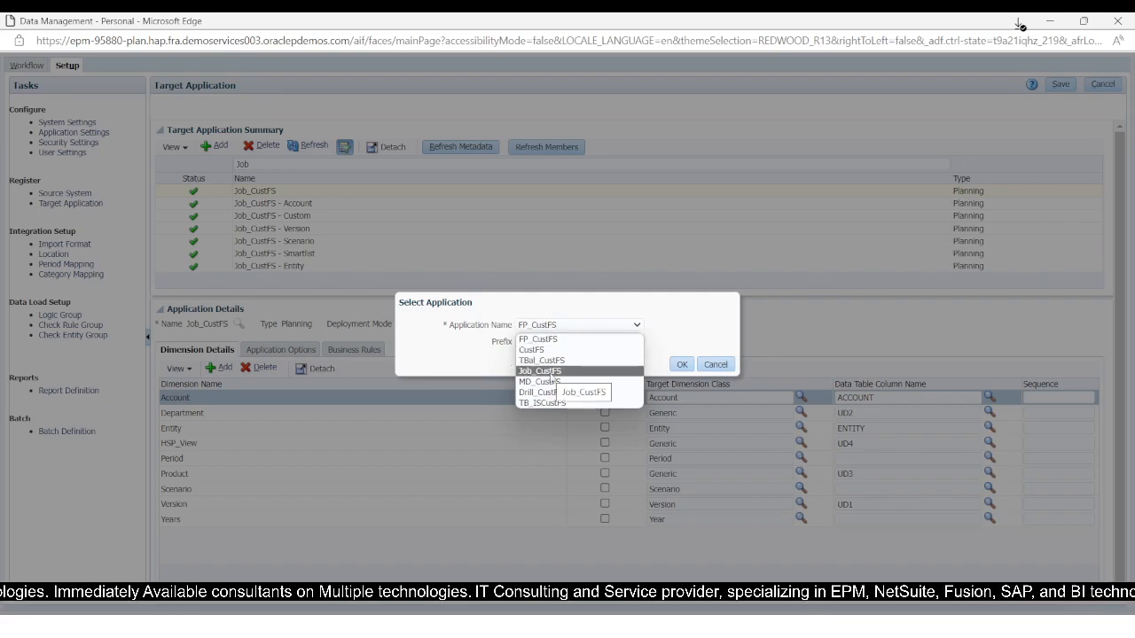
pyautogui.click(550, 373)
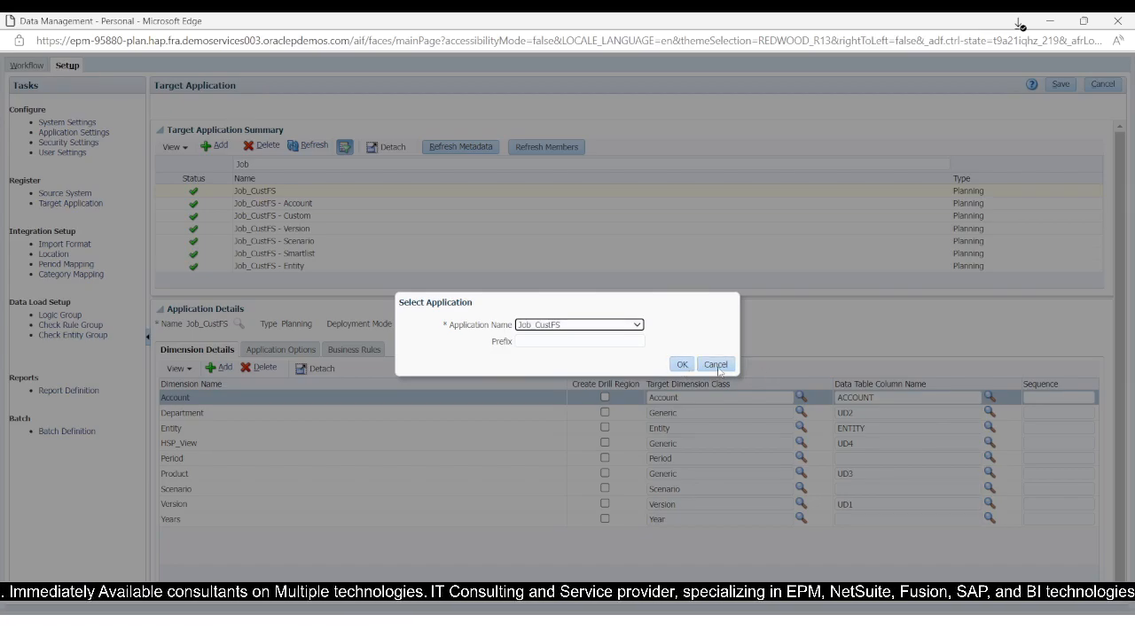
pyautogui.click(715, 365)
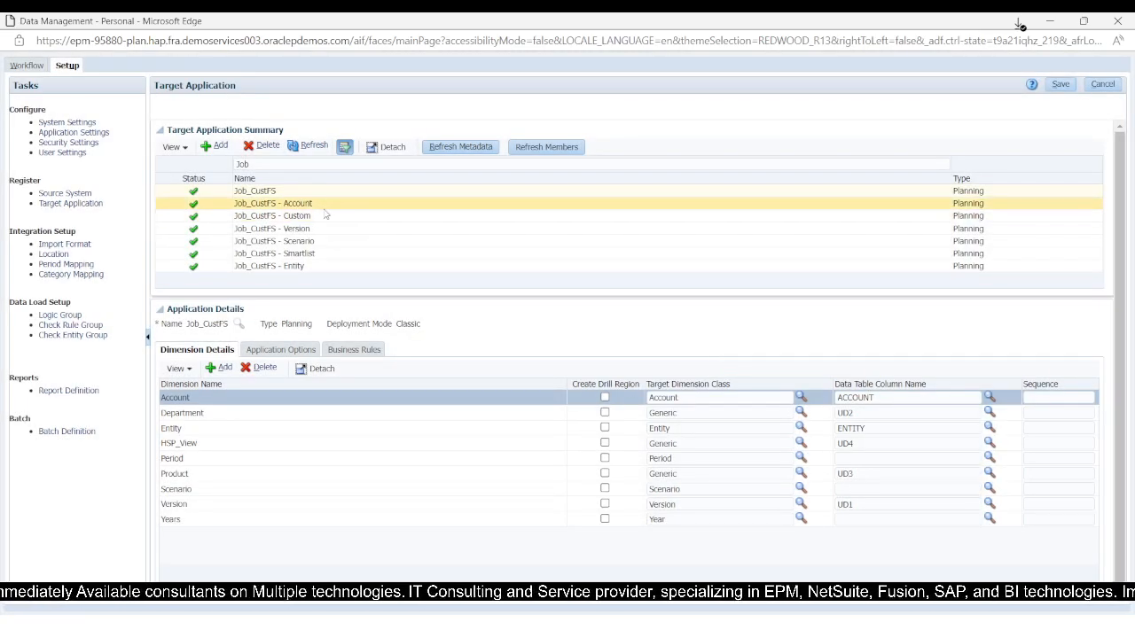
# Step: Examine the dimension properties and data table column mappings of the Job_CustFS - Account and Job_CustFS - Custom target applications
pyautogui.click(254, 203)
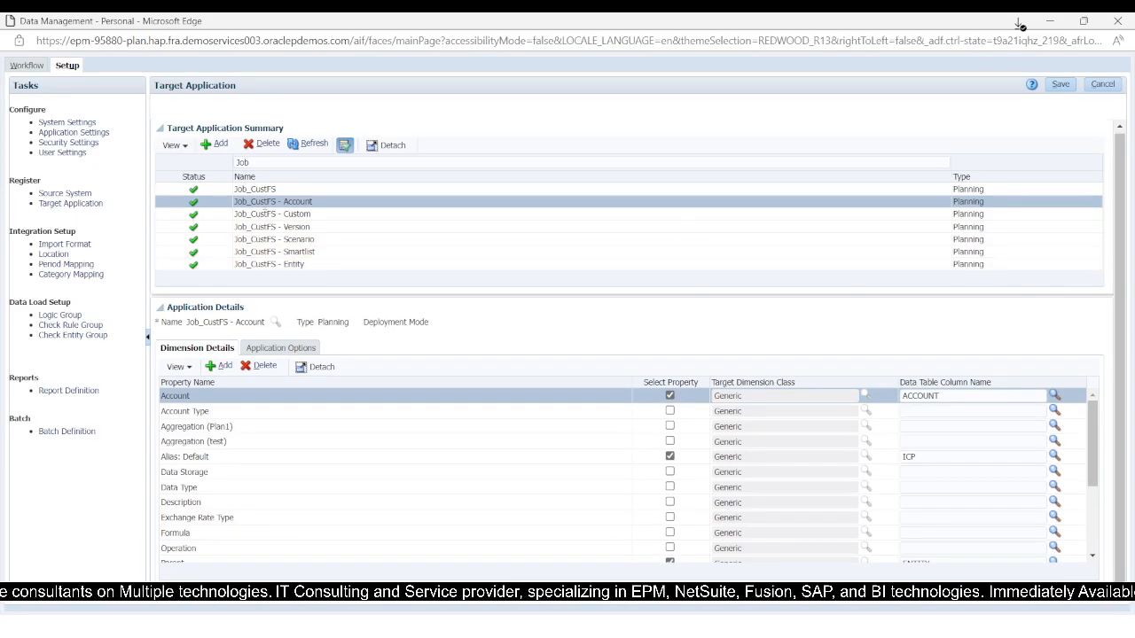
pyautogui.click(291, 214)
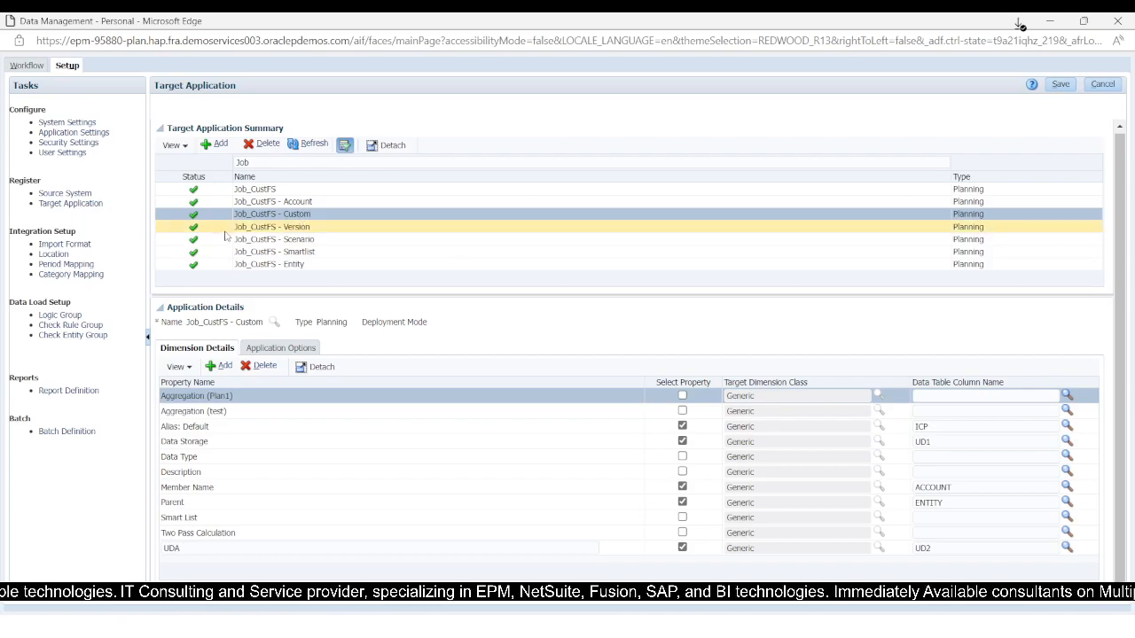
# Step: Review the application options of Job_CustFS - Custom, including its dimension name, and return to its dimension details
pyautogui.click(281, 349)
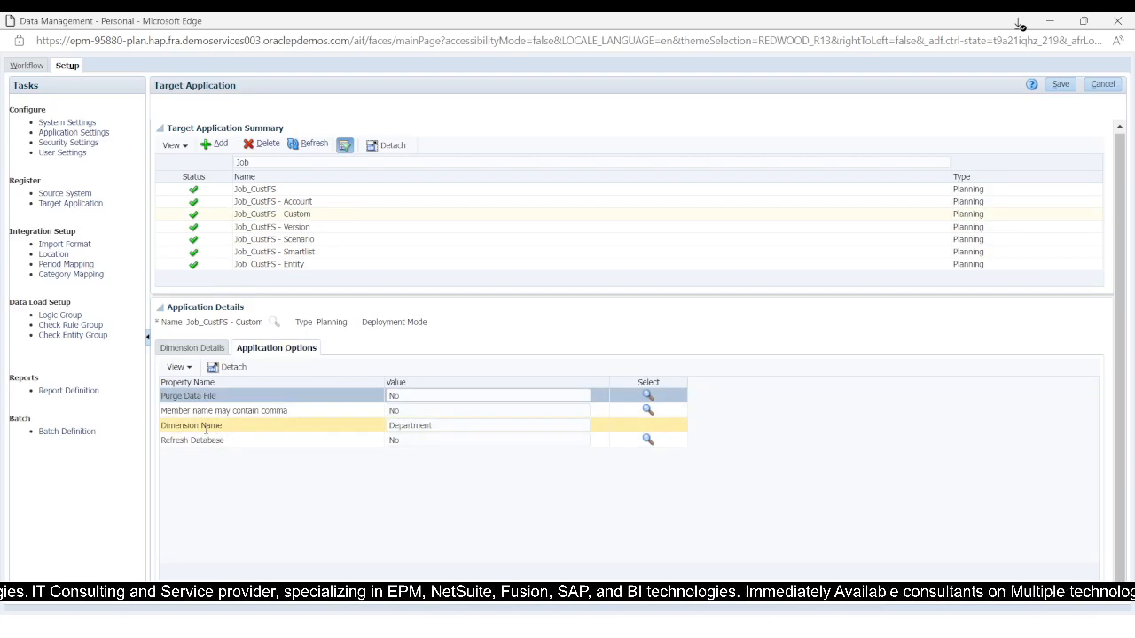
pyautogui.click(459, 426)
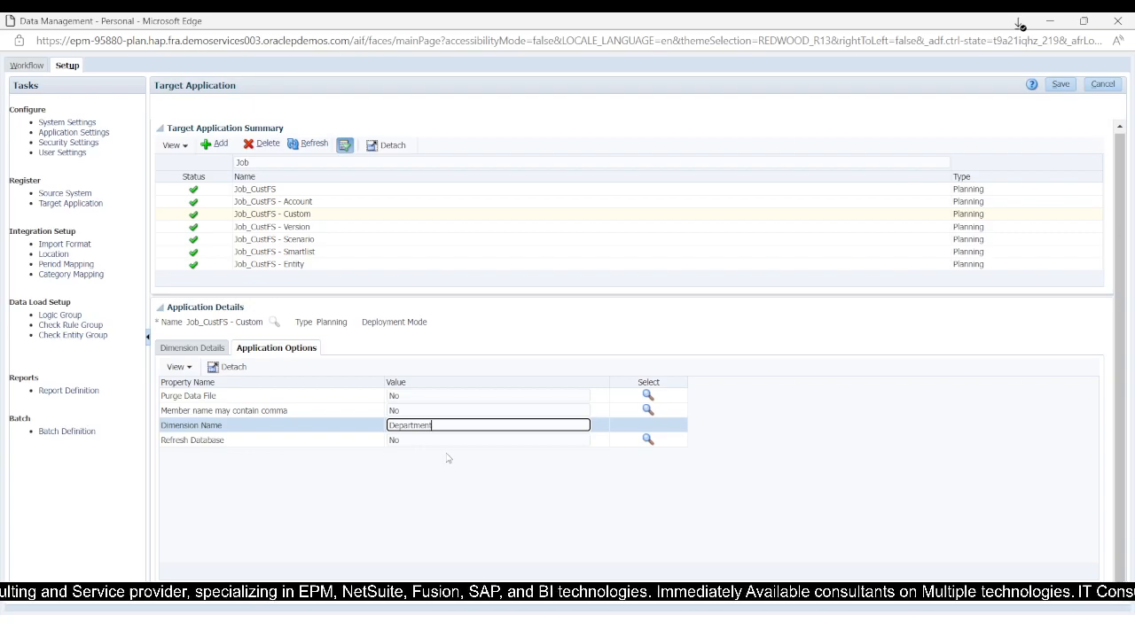
pyautogui.click(178, 353)
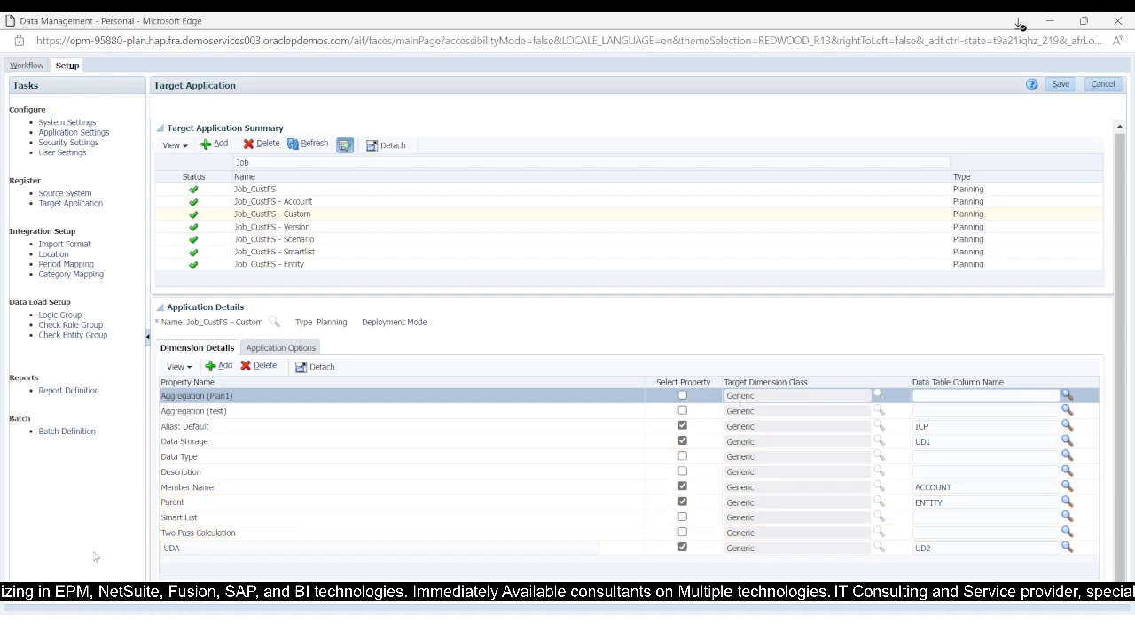
pyautogui.click(212, 367)
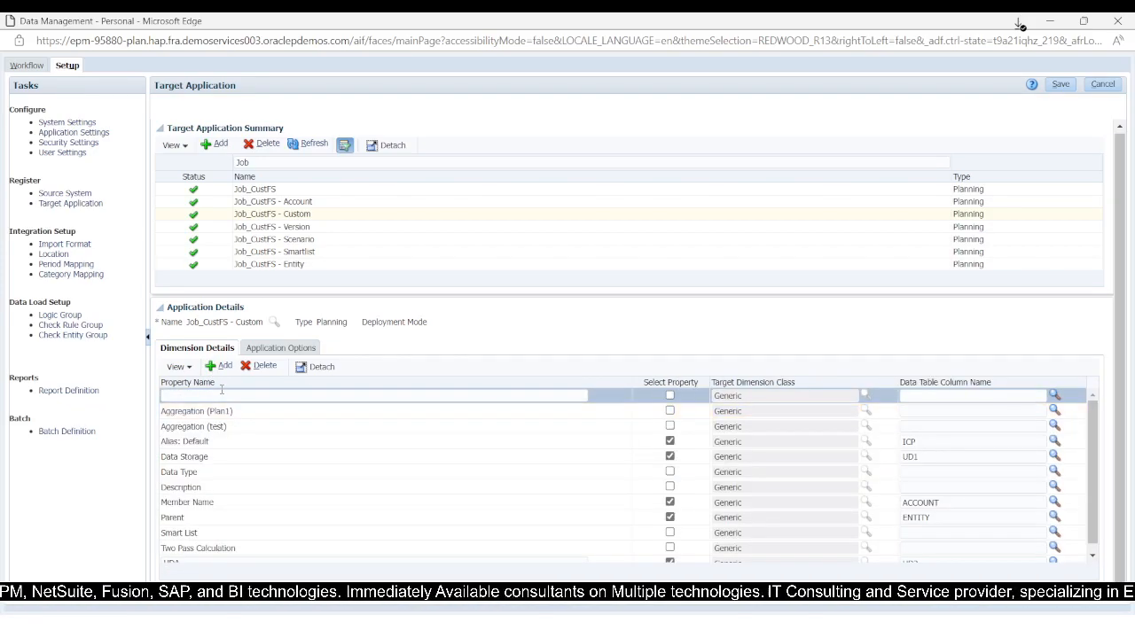
pyautogui.click(265, 371)
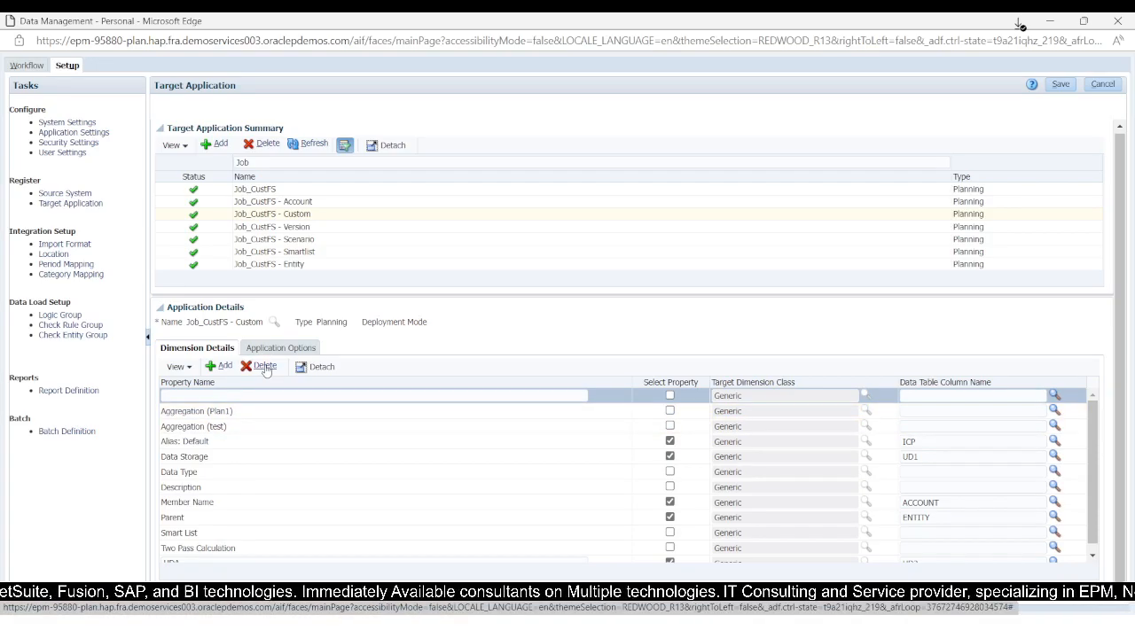
pyautogui.click(618, 357)
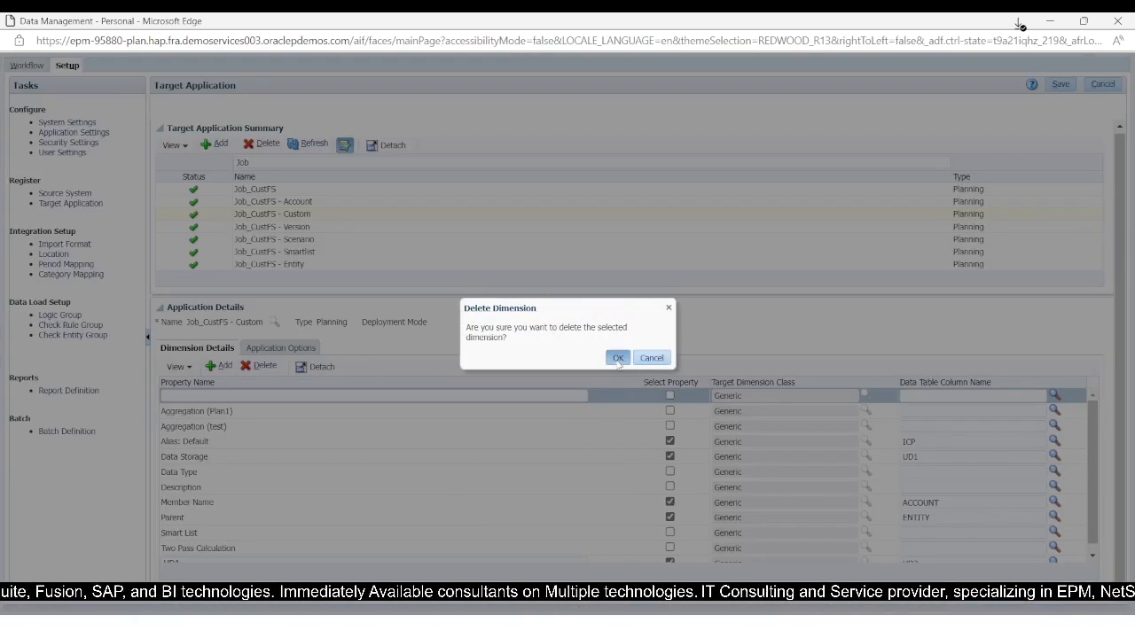
# Step: Save the Job_CustFS - Custom target application with its UDA property and open the Job_Imf import format
pyautogui.click(190, 548)
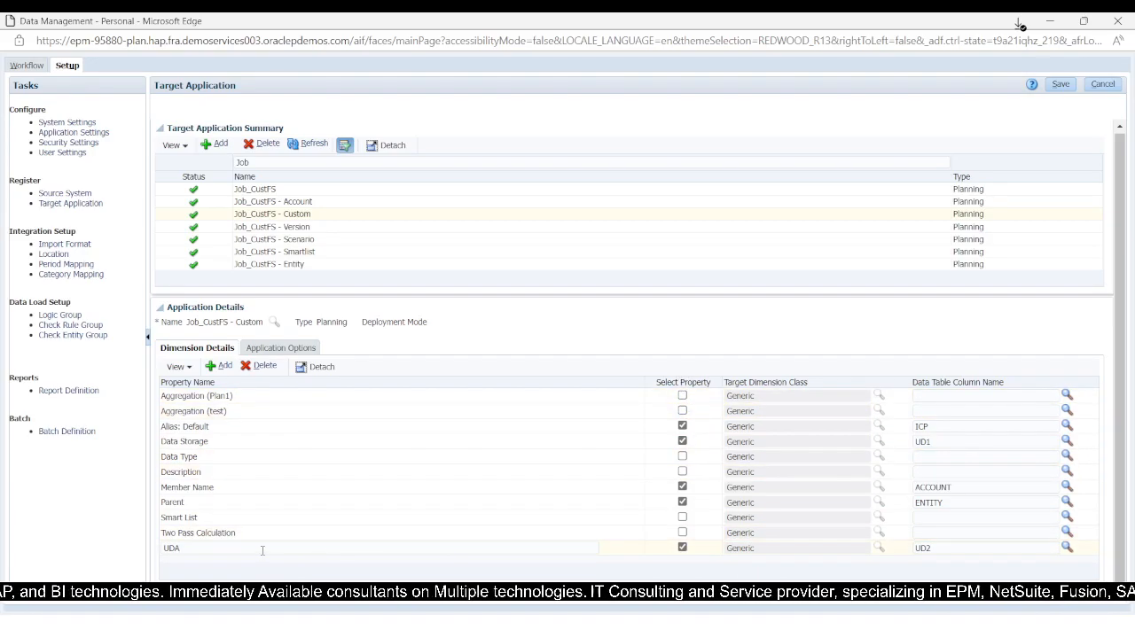
pyautogui.click(1060, 84)
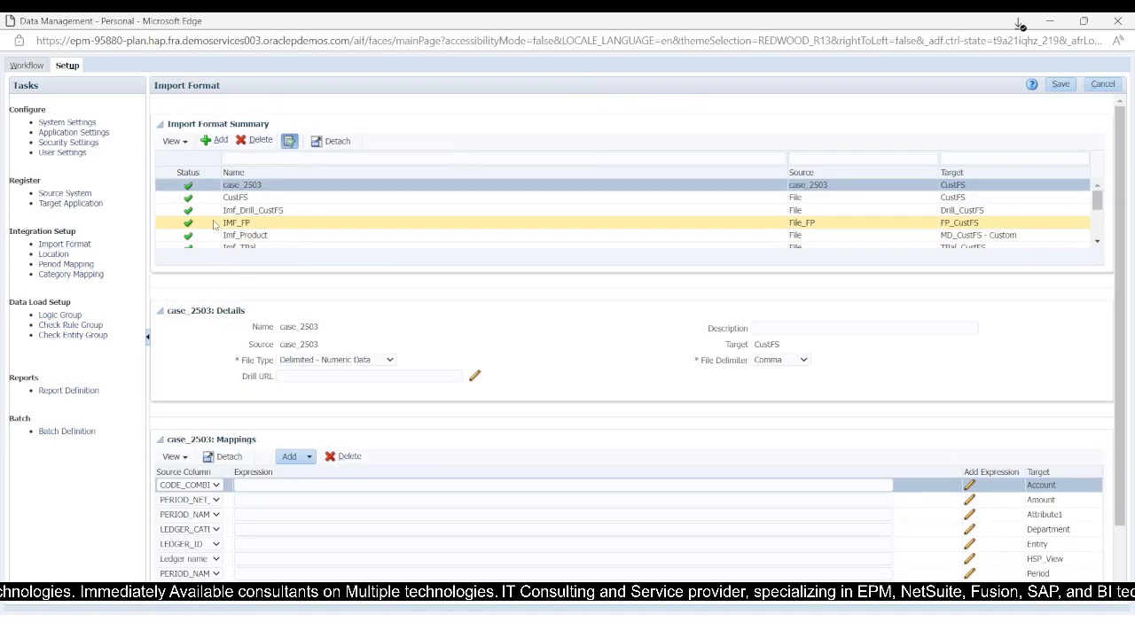
pyautogui.scroll(-5, 266, 222)
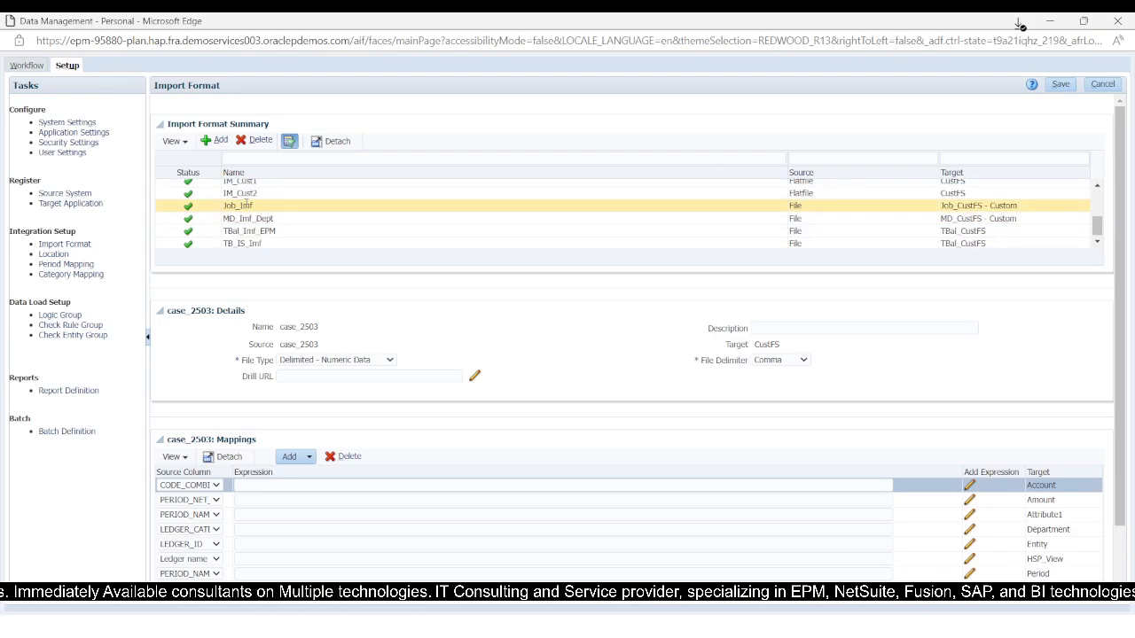
pyautogui.click(239, 206)
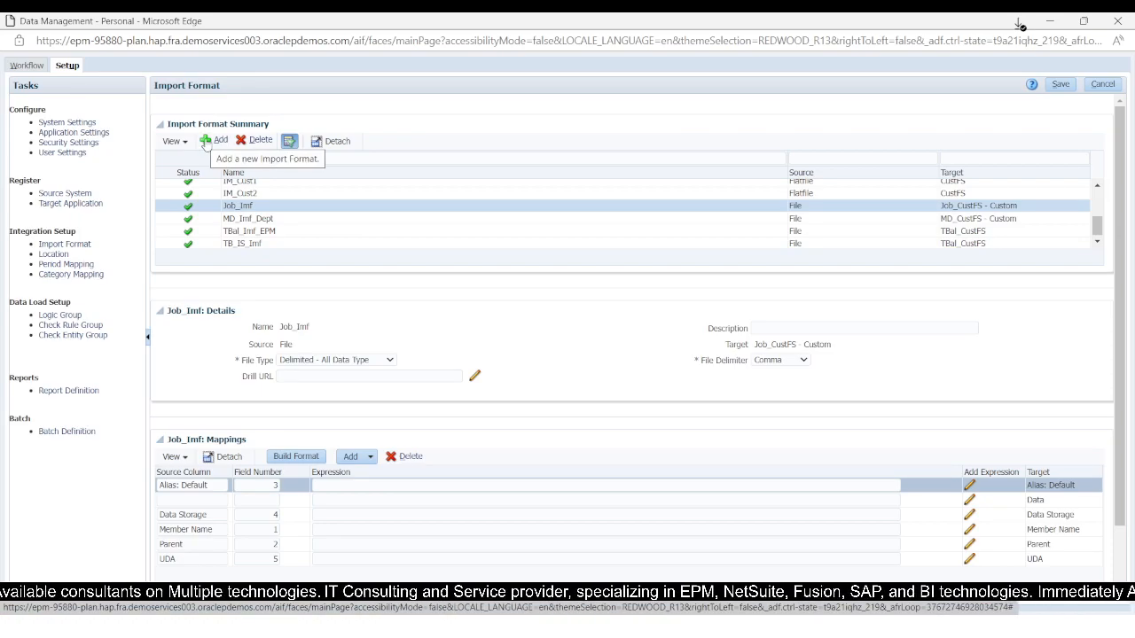
pyautogui.click(206, 142)
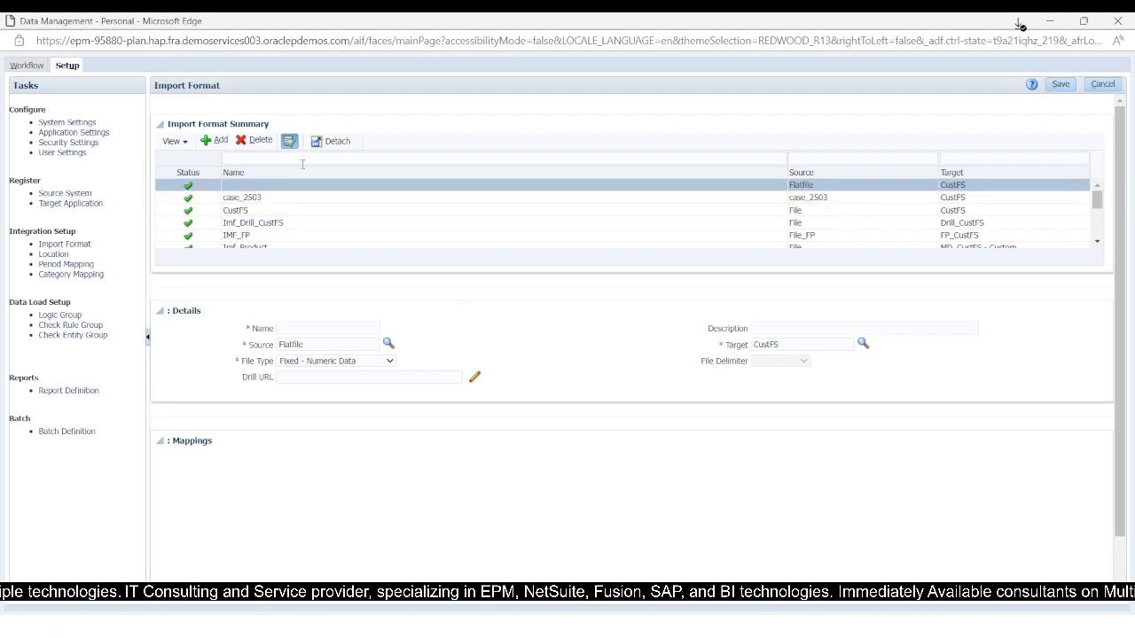
pyautogui.click(257, 141)
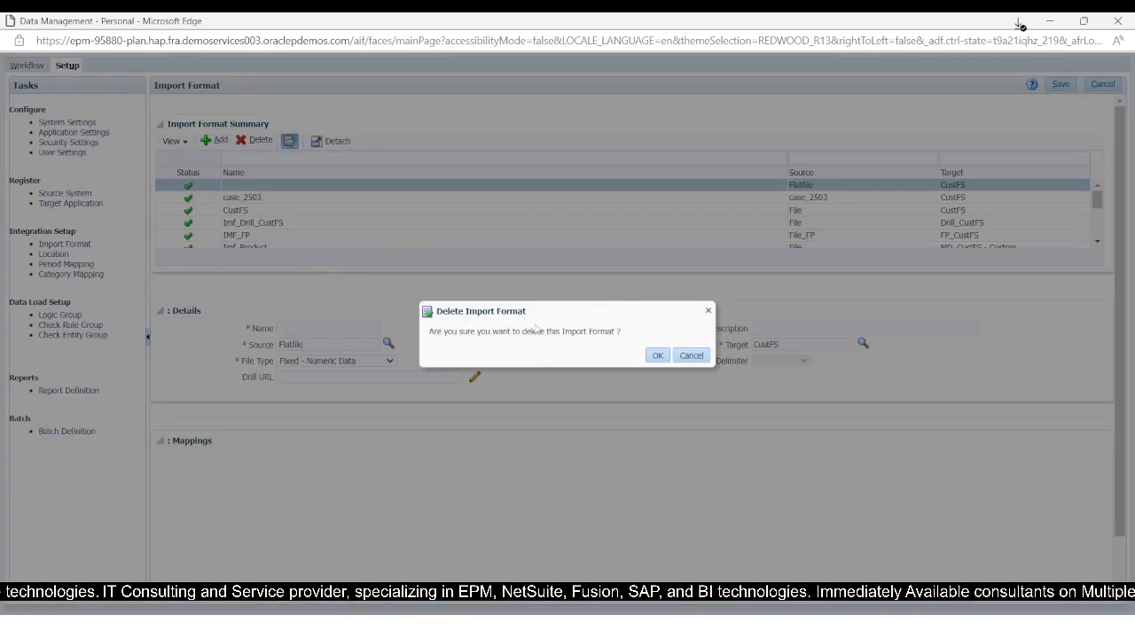
pyautogui.click(657, 356)
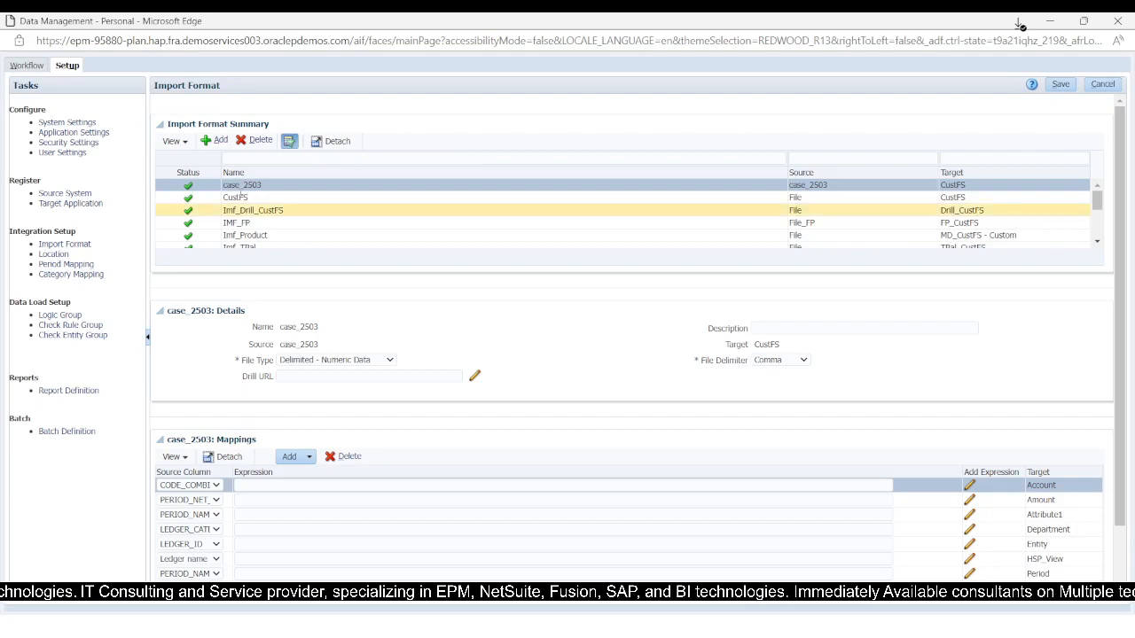
# Step: Reopen the Job_Imf import format and view its source column mappings
pyautogui.scroll(-2, 249, 223)
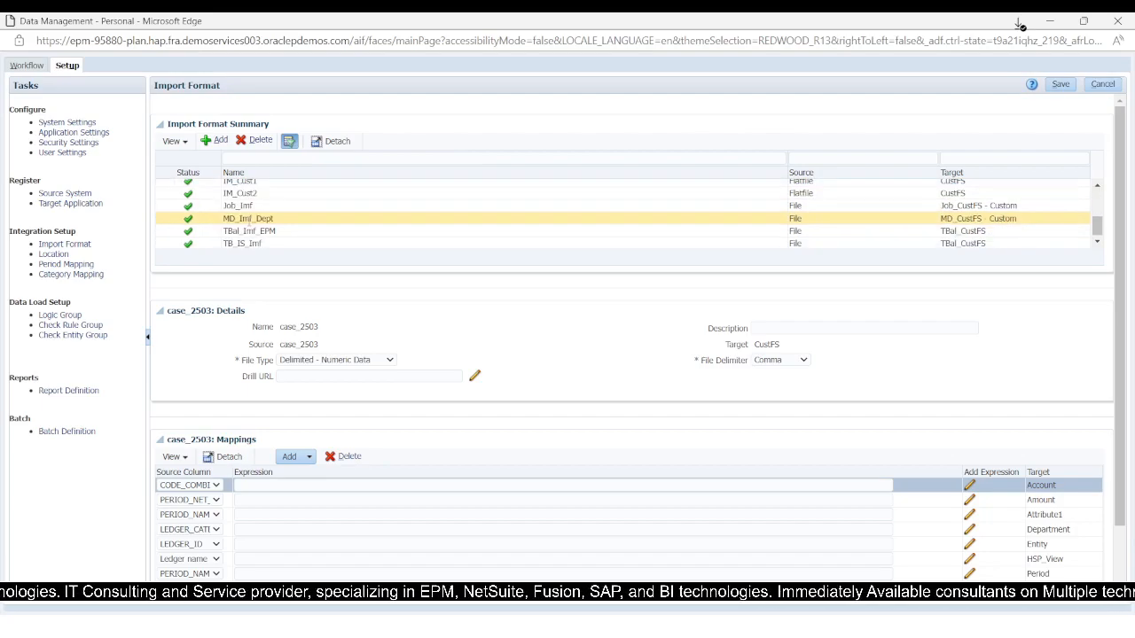
pyautogui.click(249, 206)
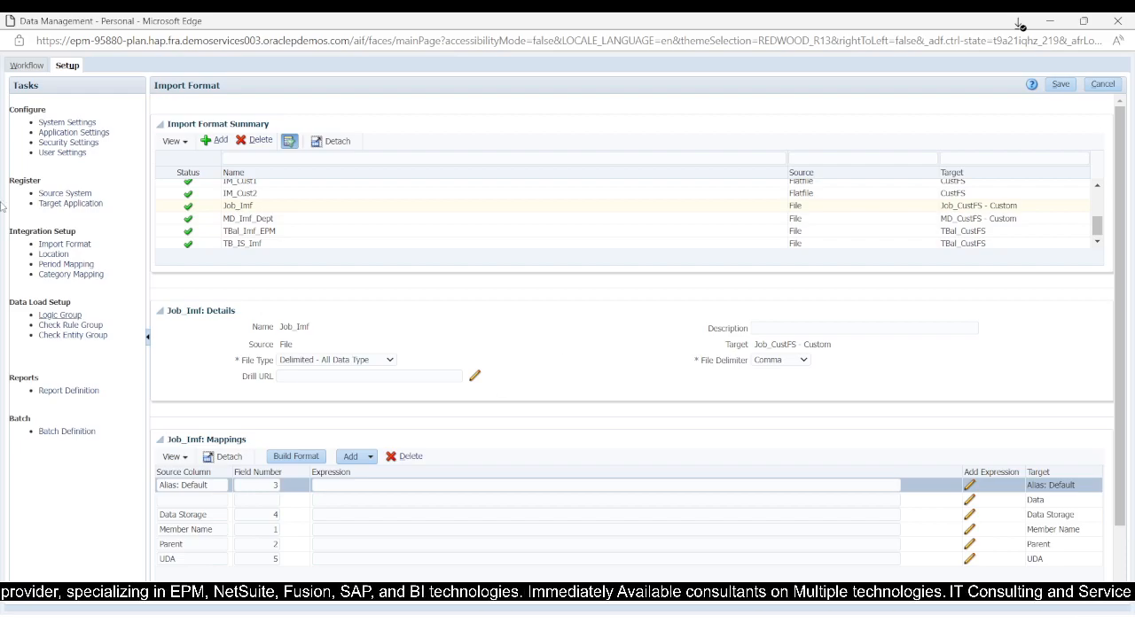
pyautogui.scroll(-1, 426, 528)
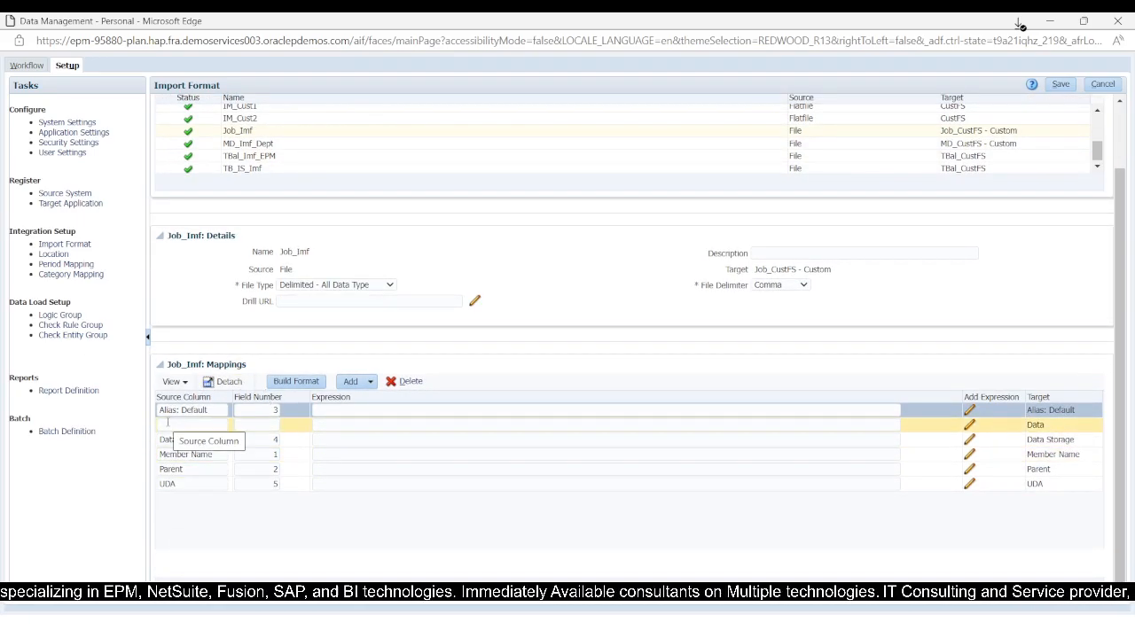
# Step: Switch to the Notepad field order list, then move and shorten its window to leave the Job_Imf mappings readable
pyautogui.hotkey('alt', 'Tab')
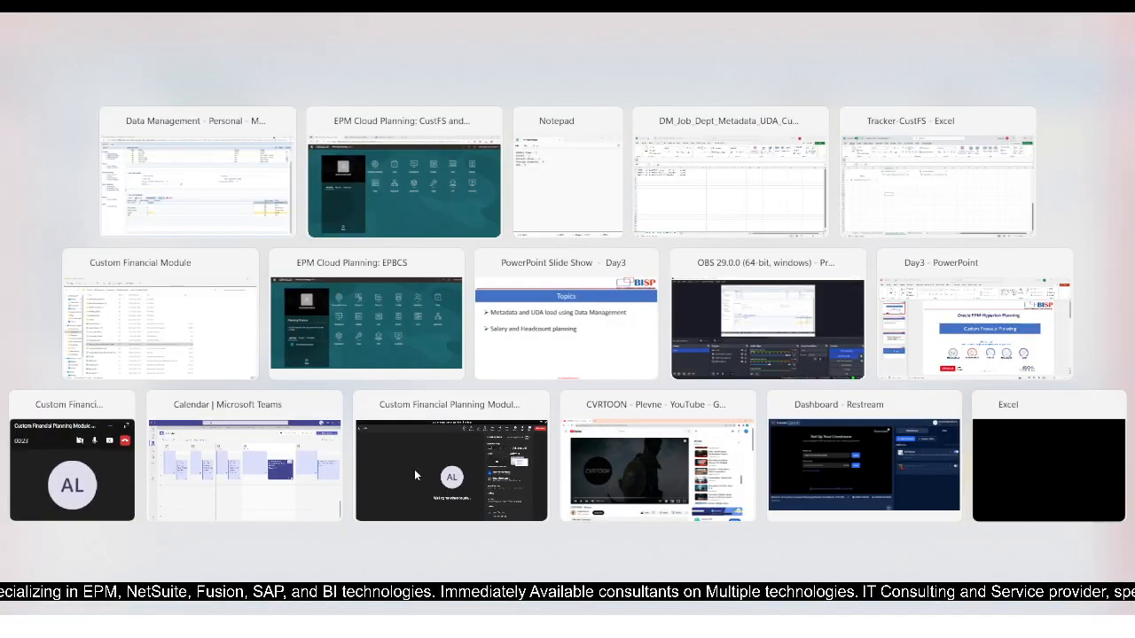
pyautogui.hotkey('alt', 'Tab')
pyautogui.hotkey('alt', 'Tab')
pyautogui.press('Tab')
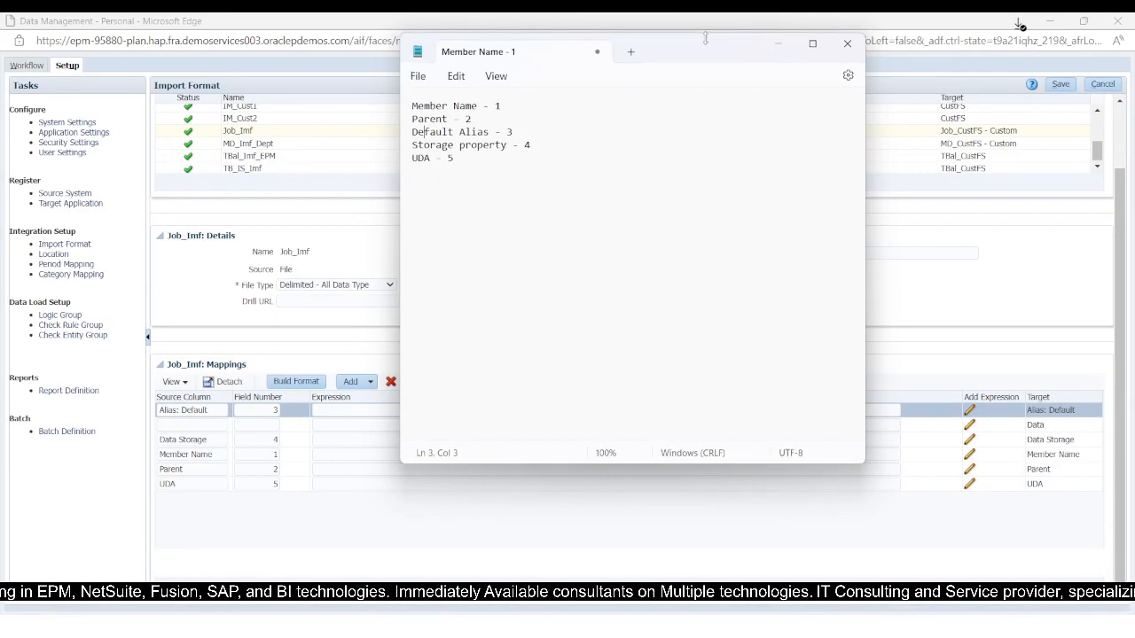
pyautogui.moveTo(681, 53); pyautogui.dragTo(856, 61)
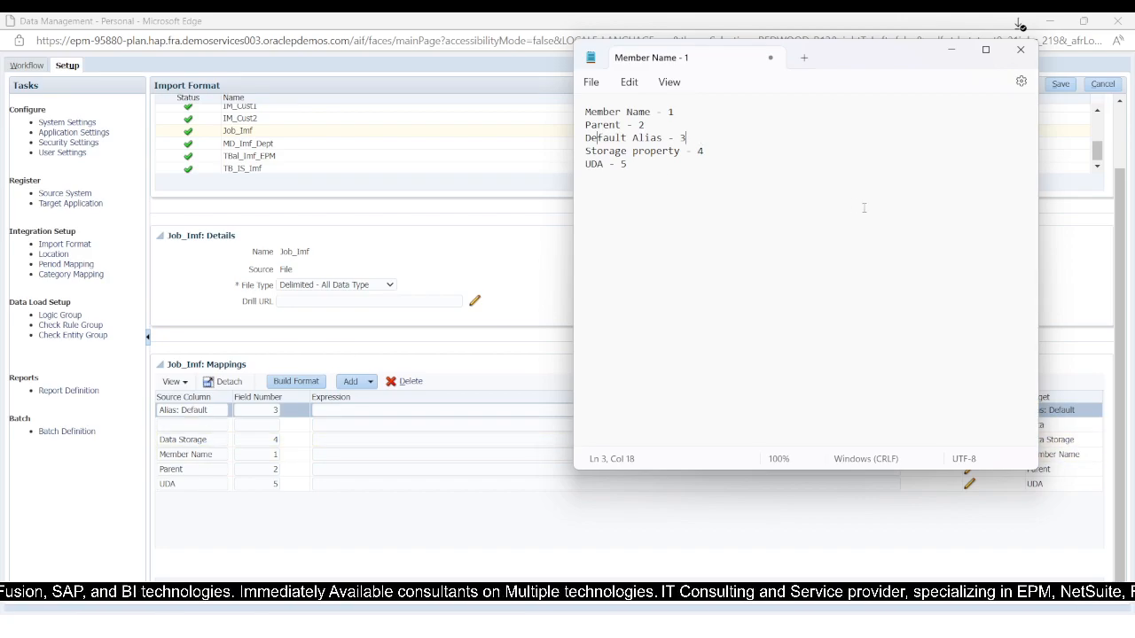
pyautogui.moveTo(793, 470); pyautogui.dragTo(794, 259)
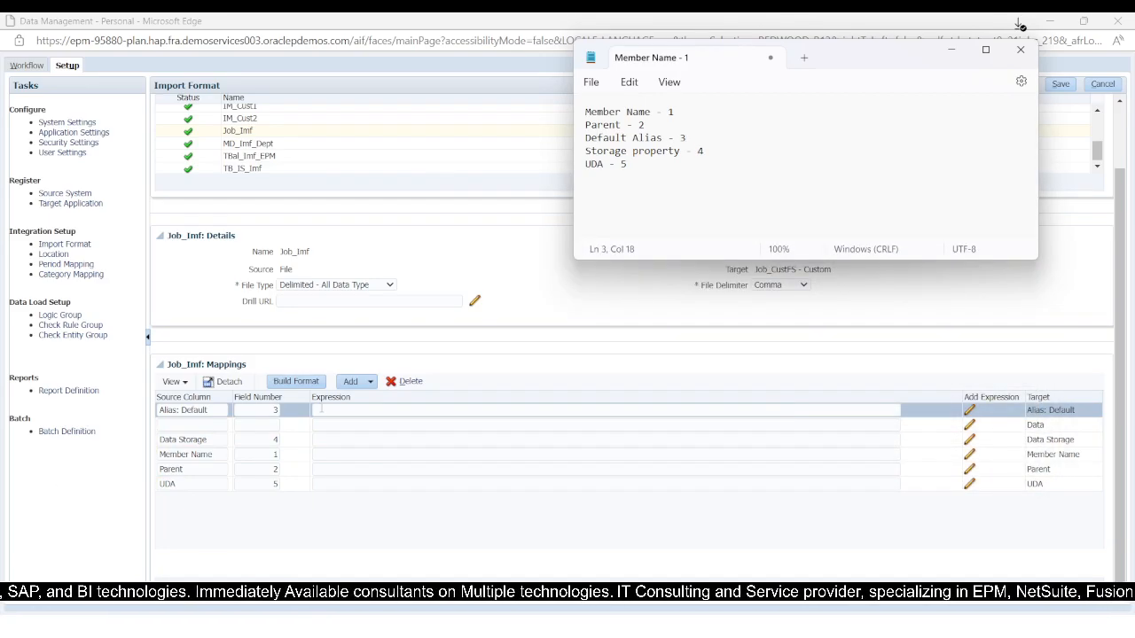
# Step: Check the Job_Imf field numbers against the Notepad field order list, minimize the list, and save the import format
pyautogui.click(213, 440)
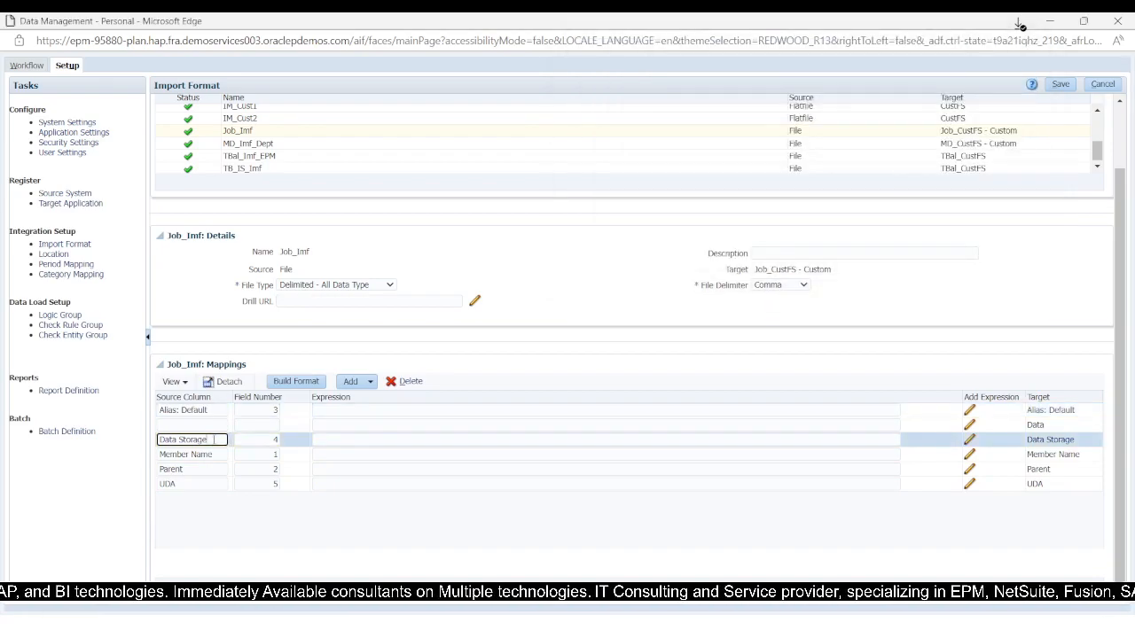
pyautogui.hotkey('alt', 'Tab')
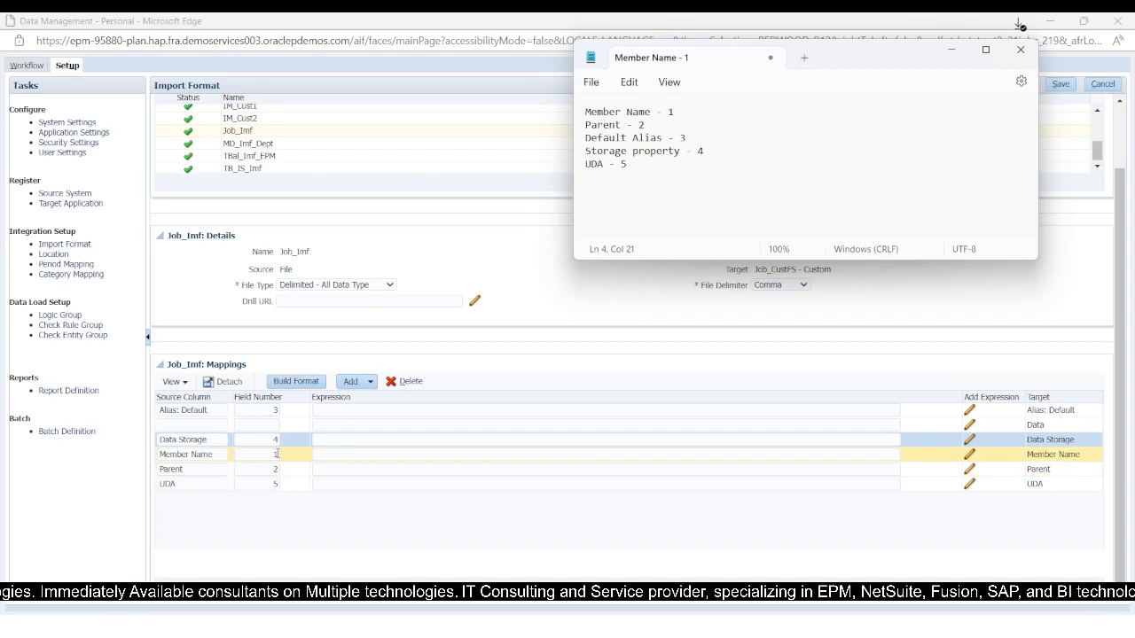
pyautogui.click(197, 470)
pyautogui.hotkey('alt', 'Tab')
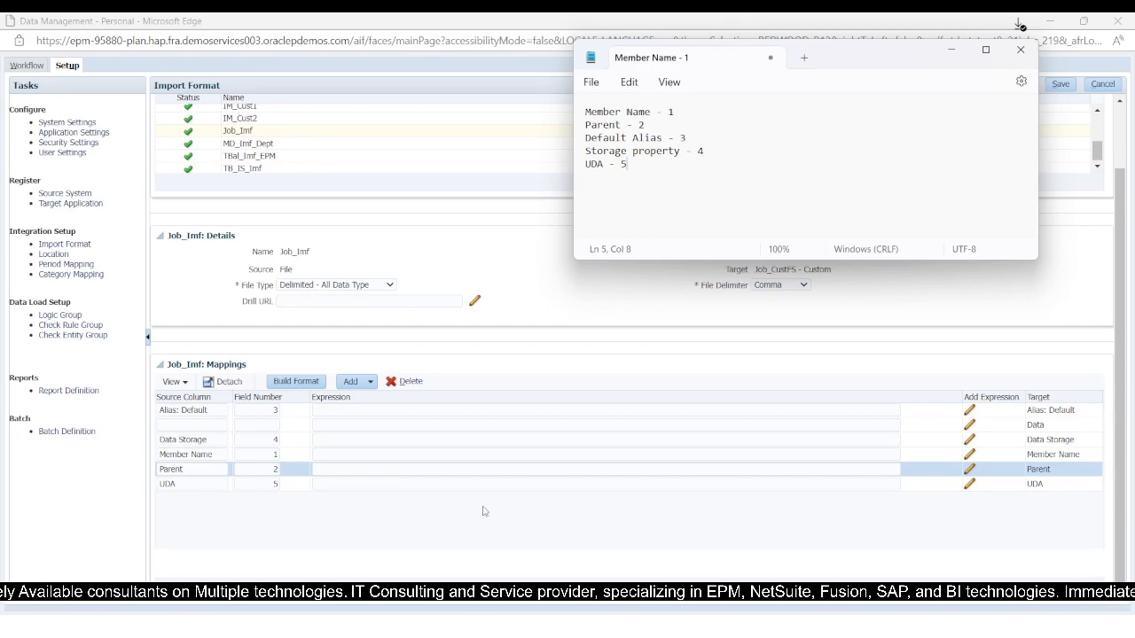
pyautogui.click(964, 51)
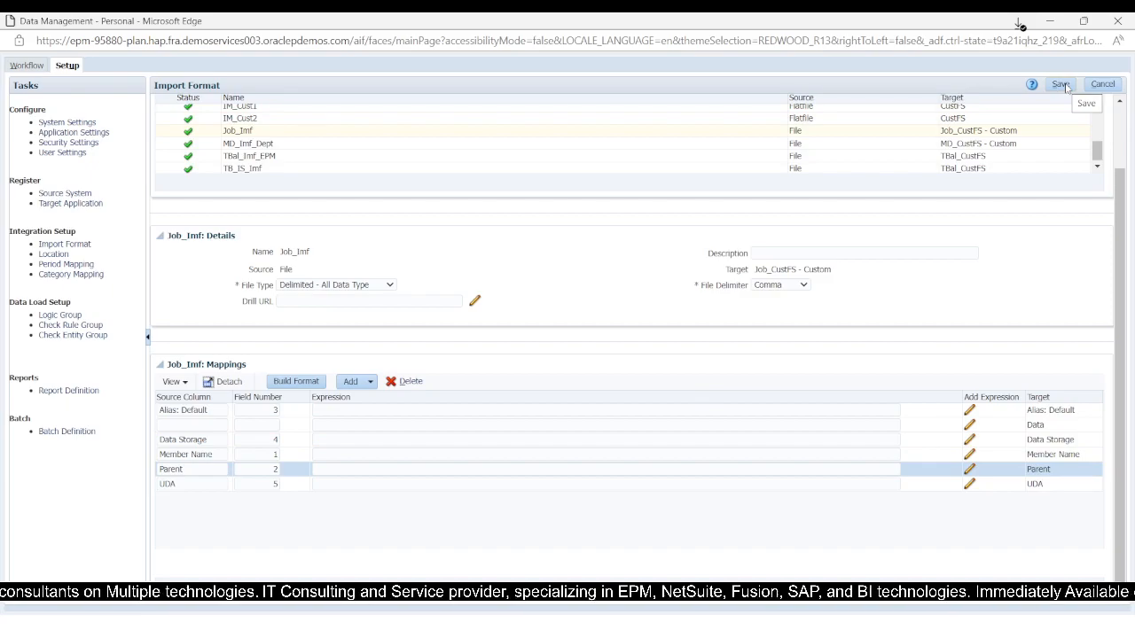
pyautogui.click(1062, 85)
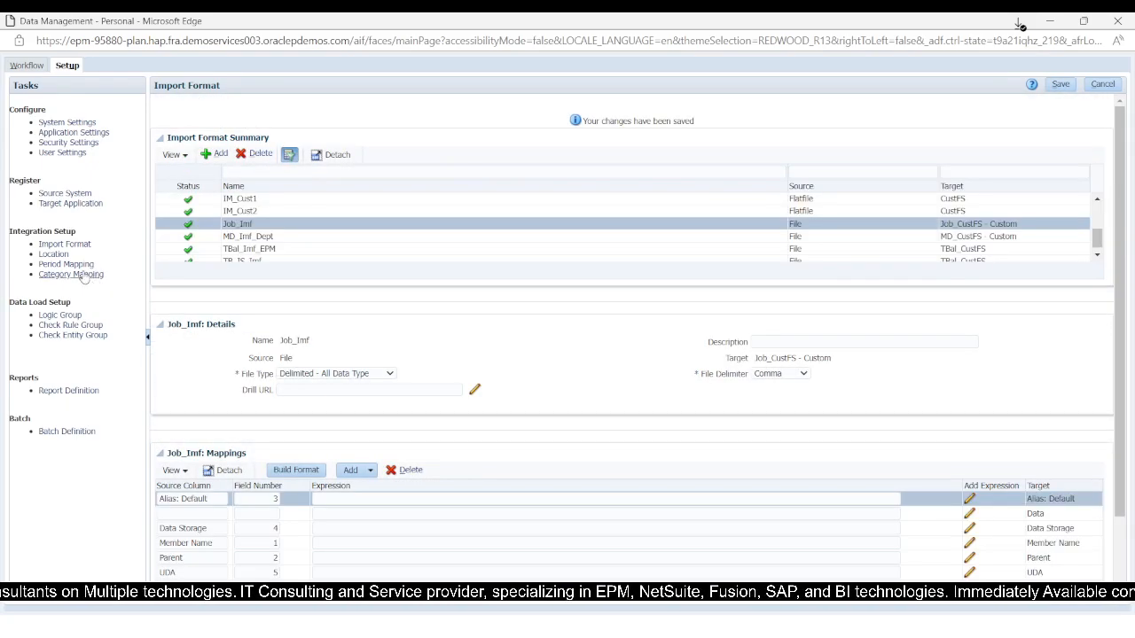
# Step: Open the Job_Loc location's details and check the import format assigned to it
pyautogui.click(51, 255)
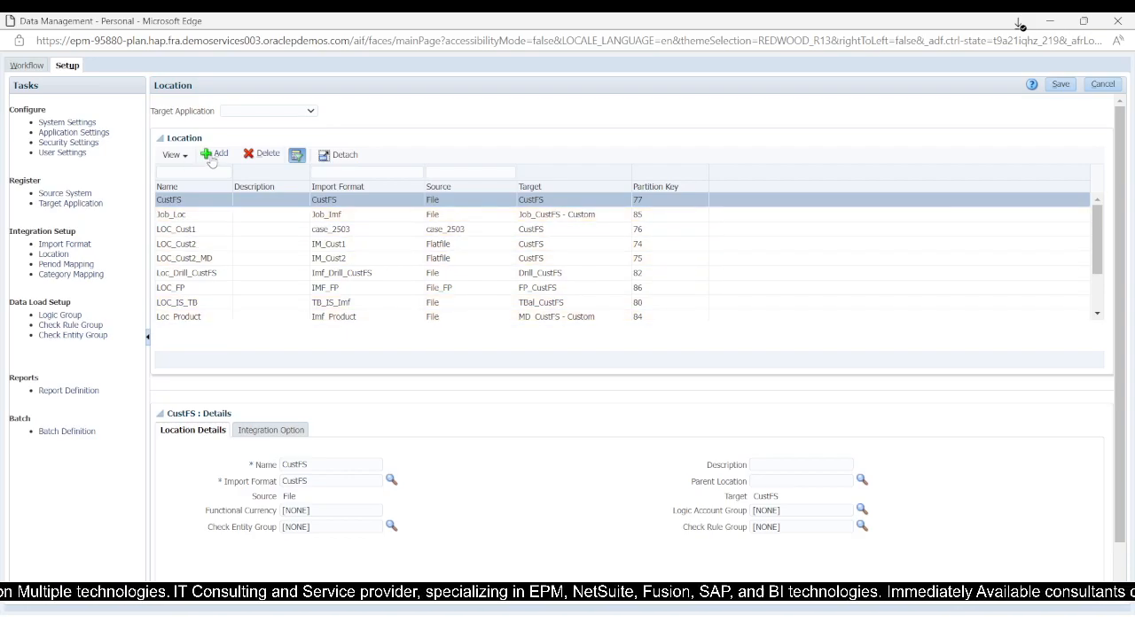
pyautogui.click(190, 218)
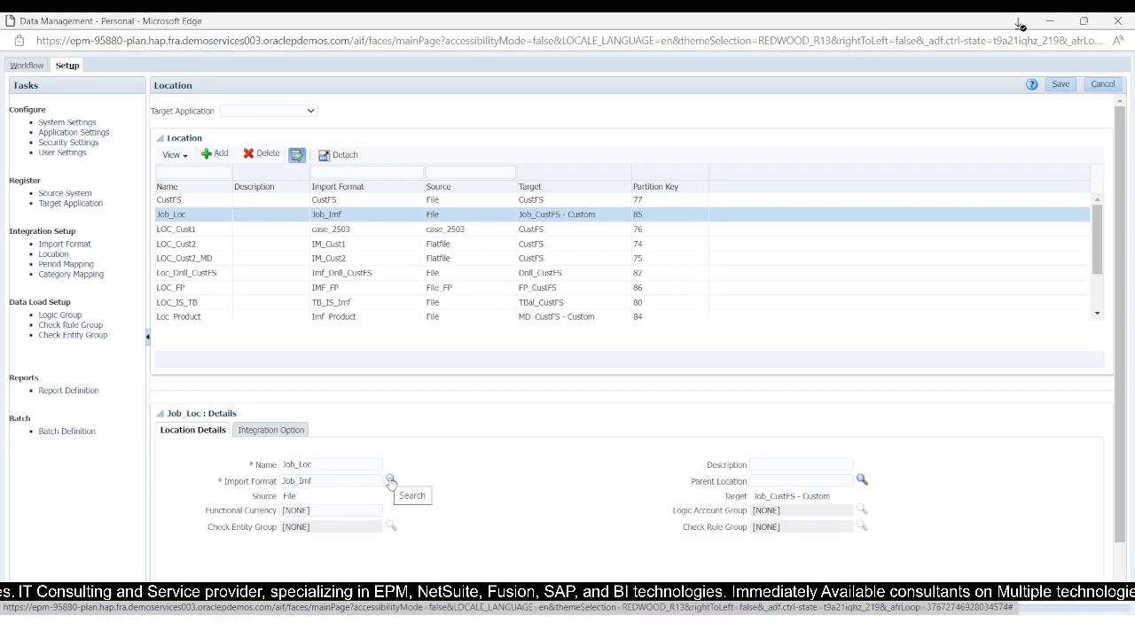
pyautogui.click(390, 480)
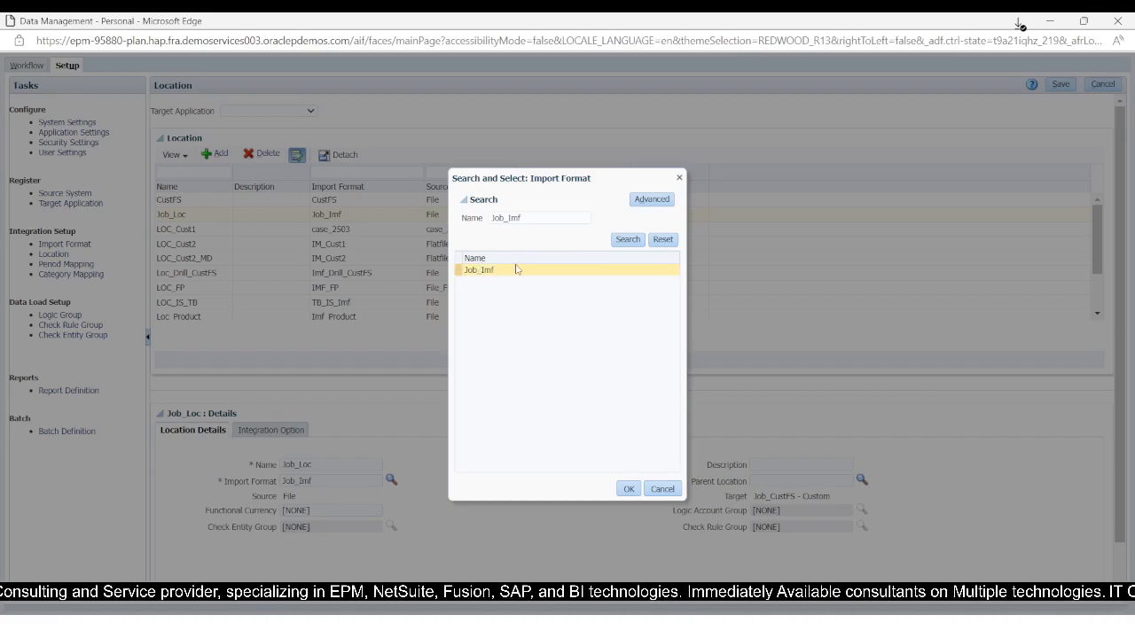
pyautogui.click(679, 179)
pyautogui.click(485, 512)
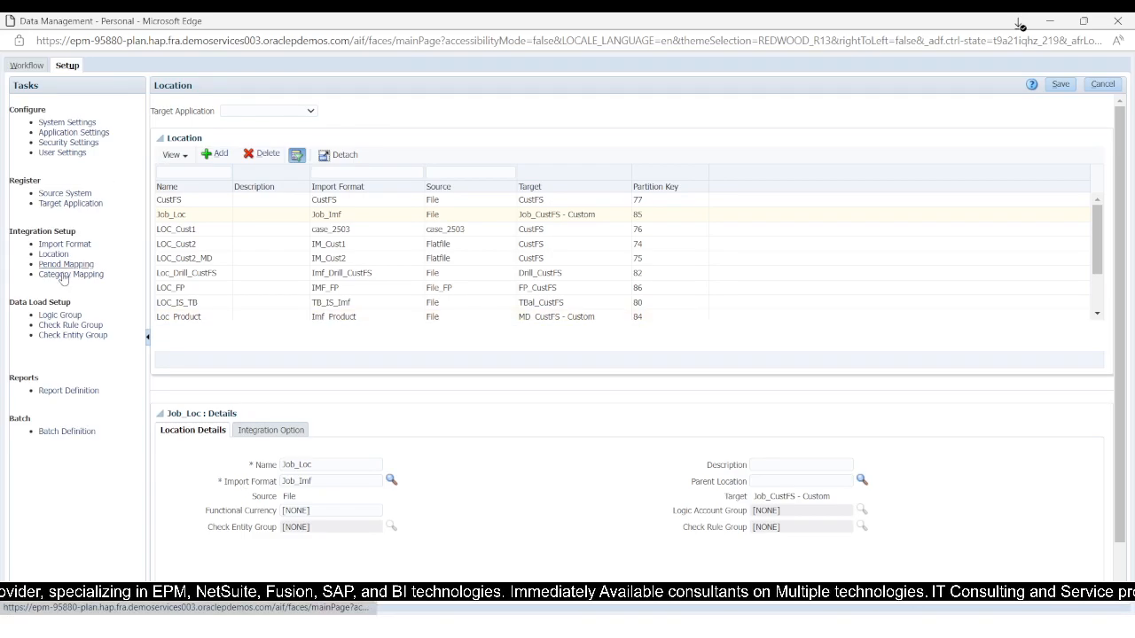
# Step: Open the data load mappings and set the point of view location to Job_Loc
pyautogui.click(27, 66)
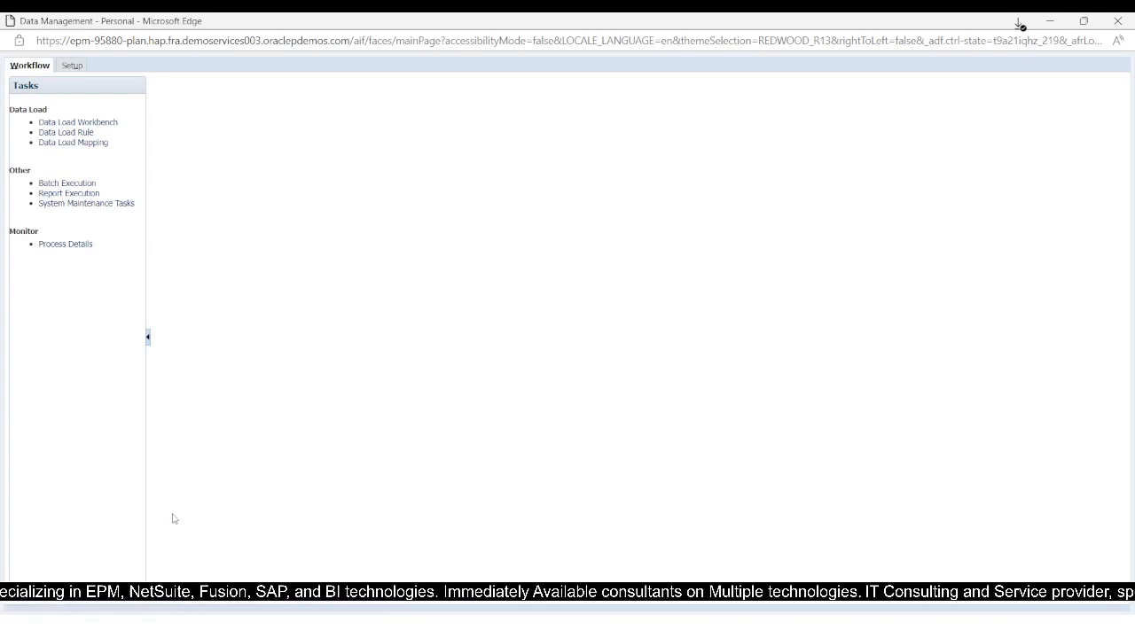
pyautogui.click(64, 147)
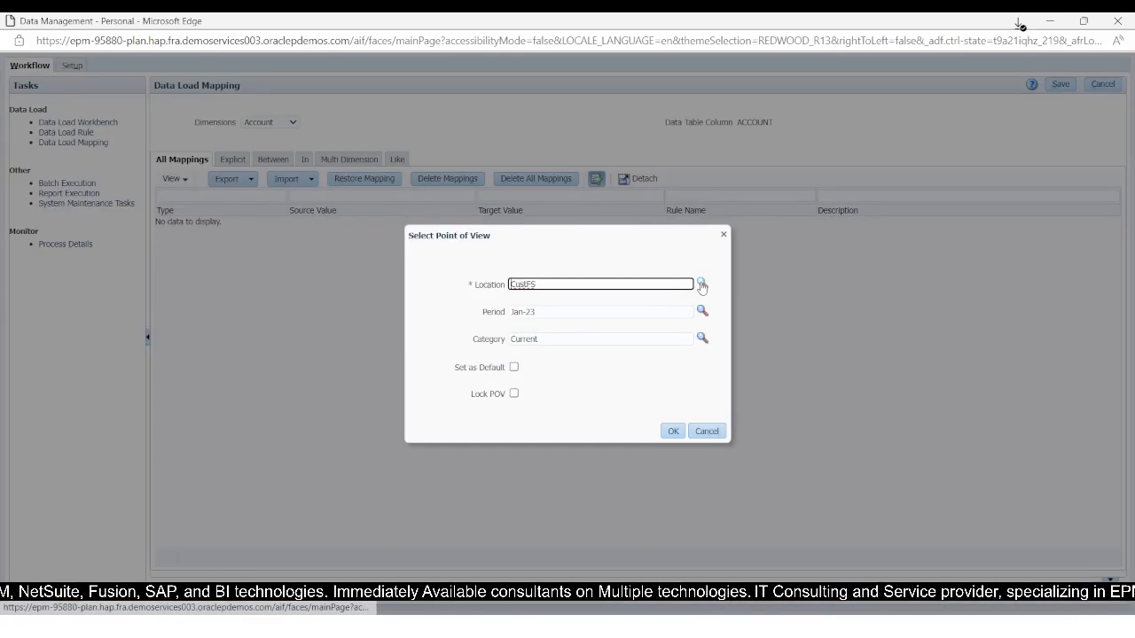
pyautogui.click(701, 284)
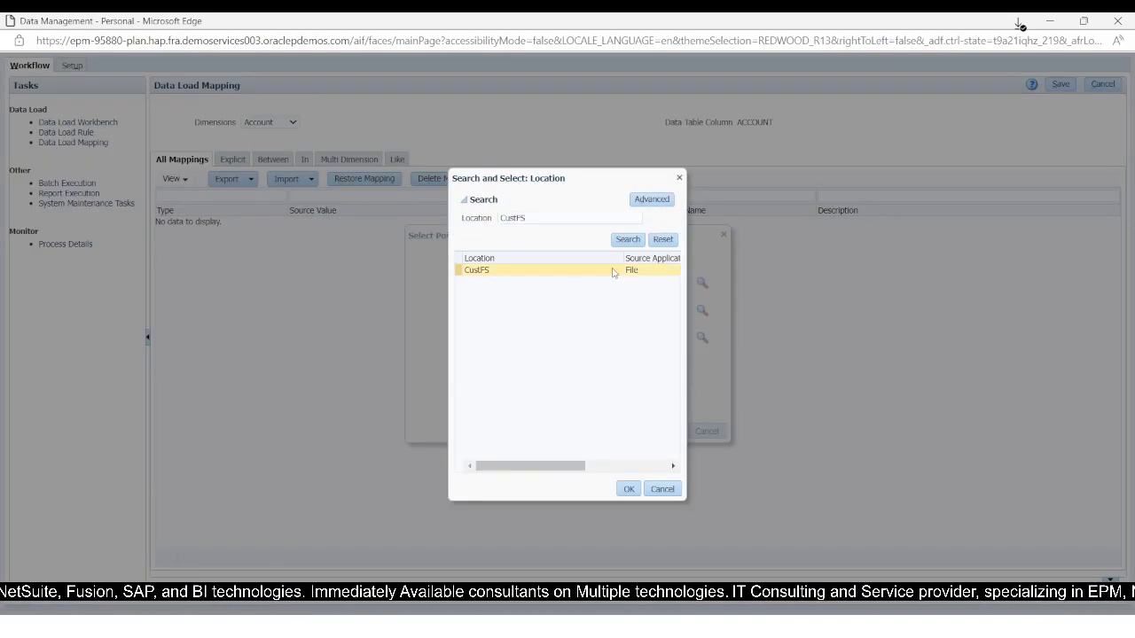
pyautogui.click(626, 240)
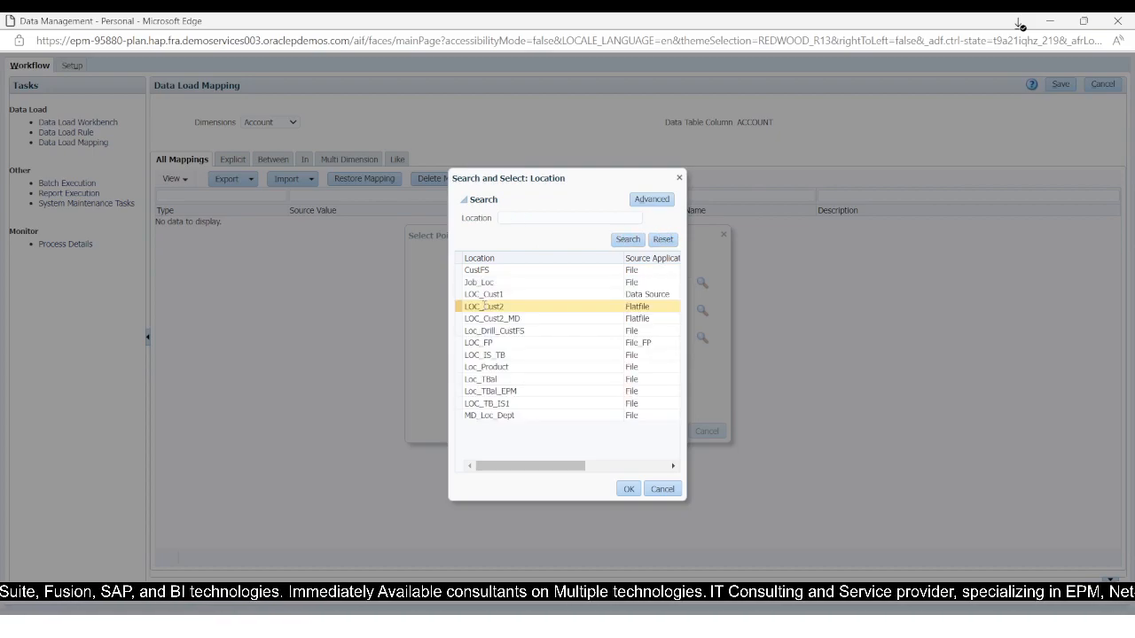
pyautogui.click(490, 282)
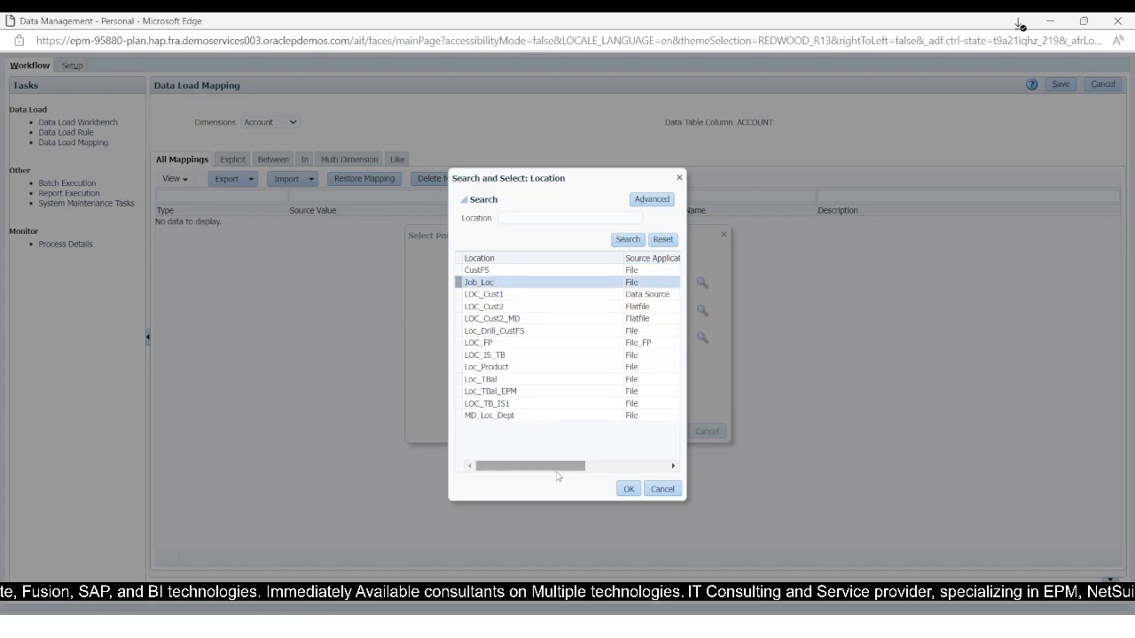
pyautogui.click(627, 489)
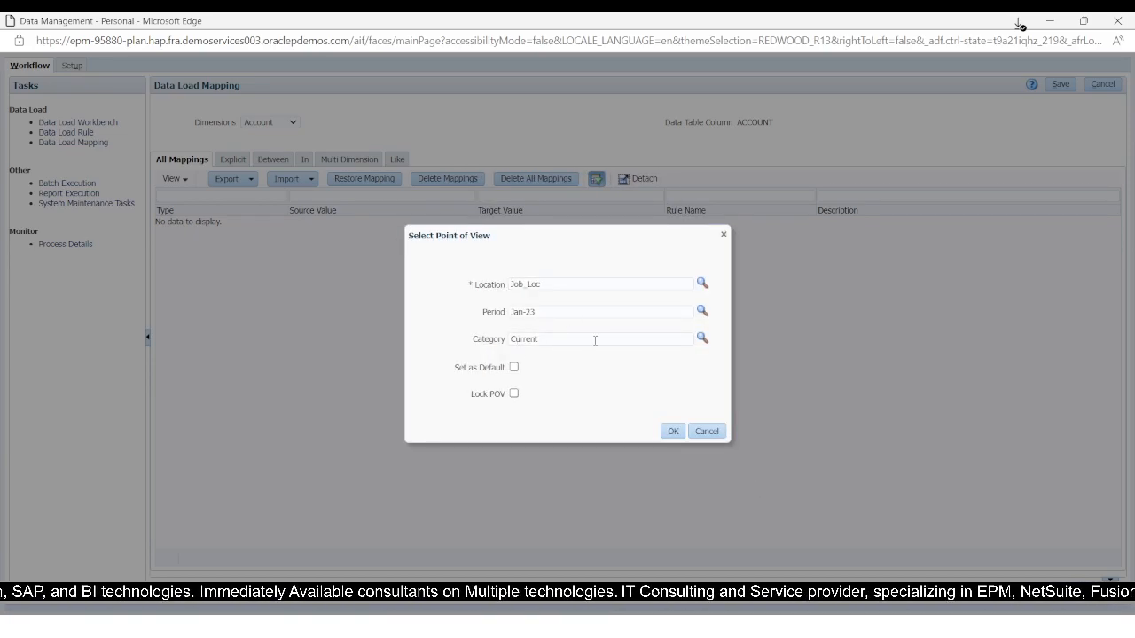
pyautogui.click(672, 431)
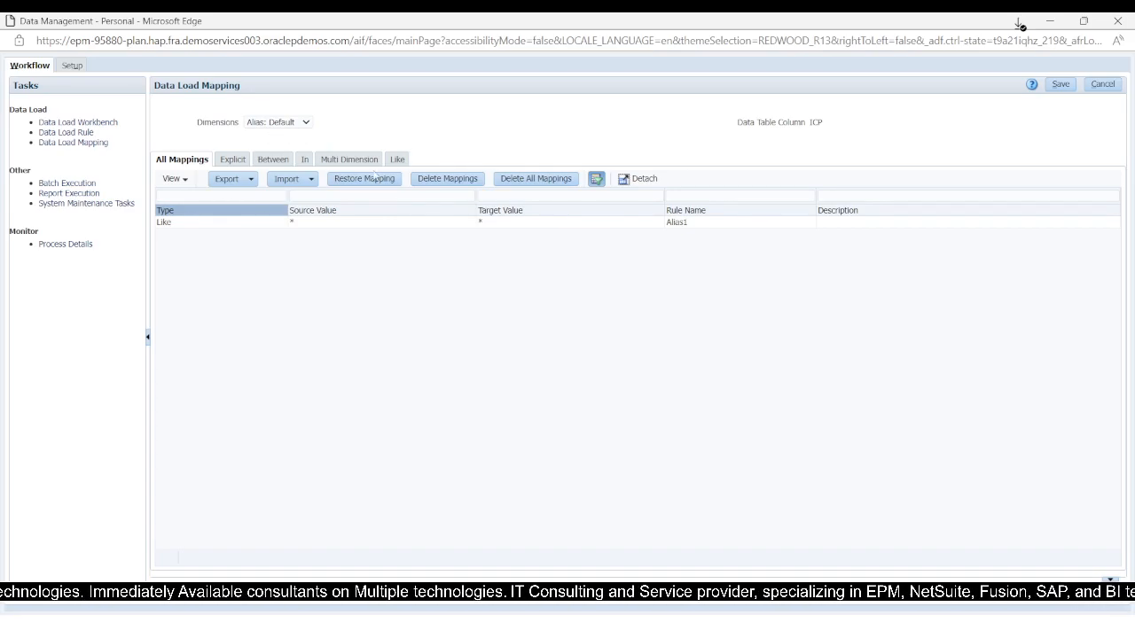
# Step: Review the Like mappings of each dimension in turn: Alias: Default, Data, Data Storage, Member Name, Parent and UDA
pyautogui.click(397, 161)
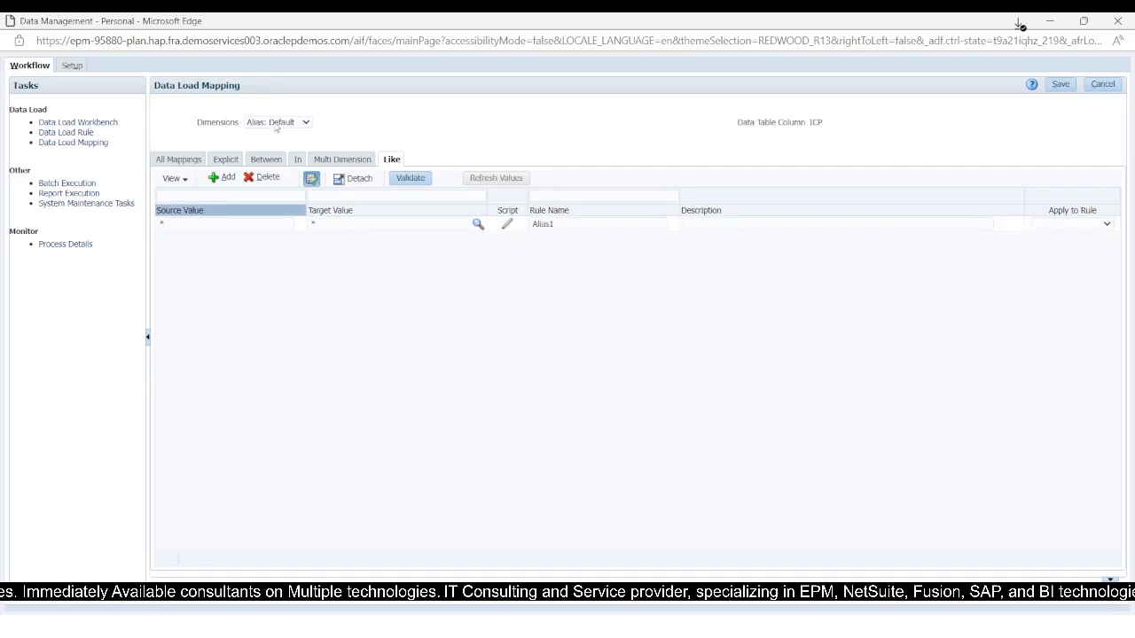
pyautogui.click(282, 125)
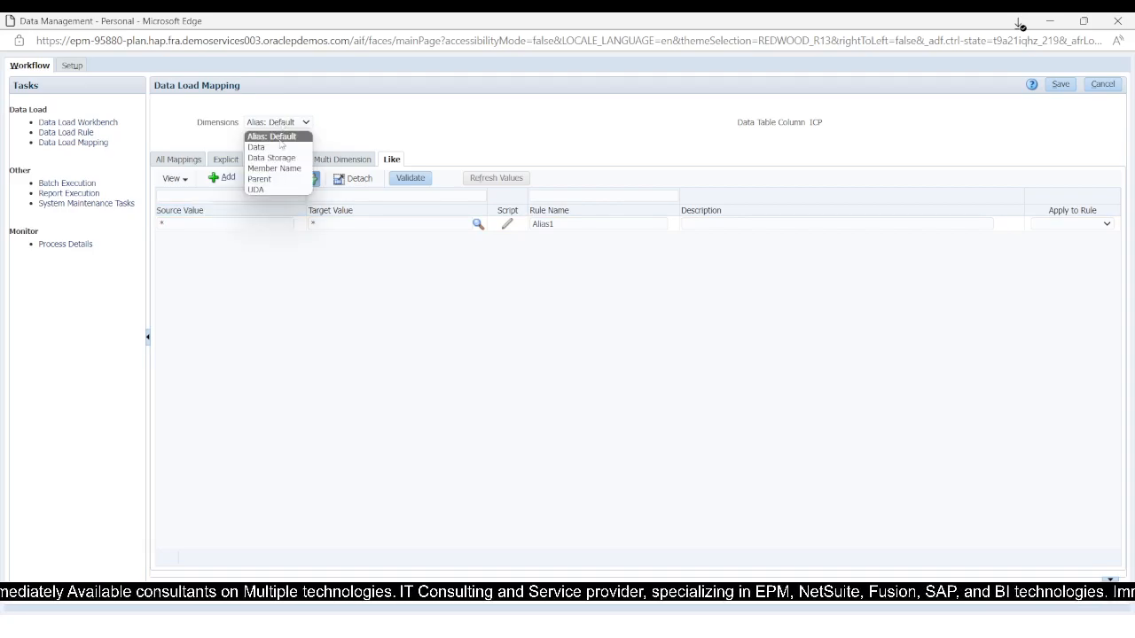
pyautogui.click(269, 147)
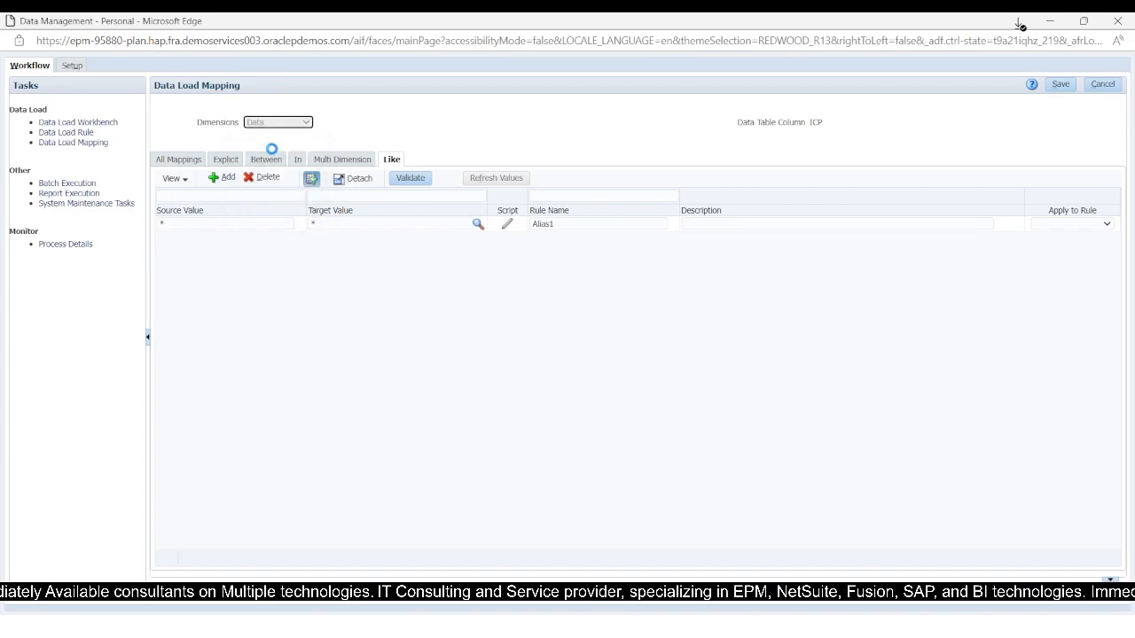
pyautogui.click(282, 124)
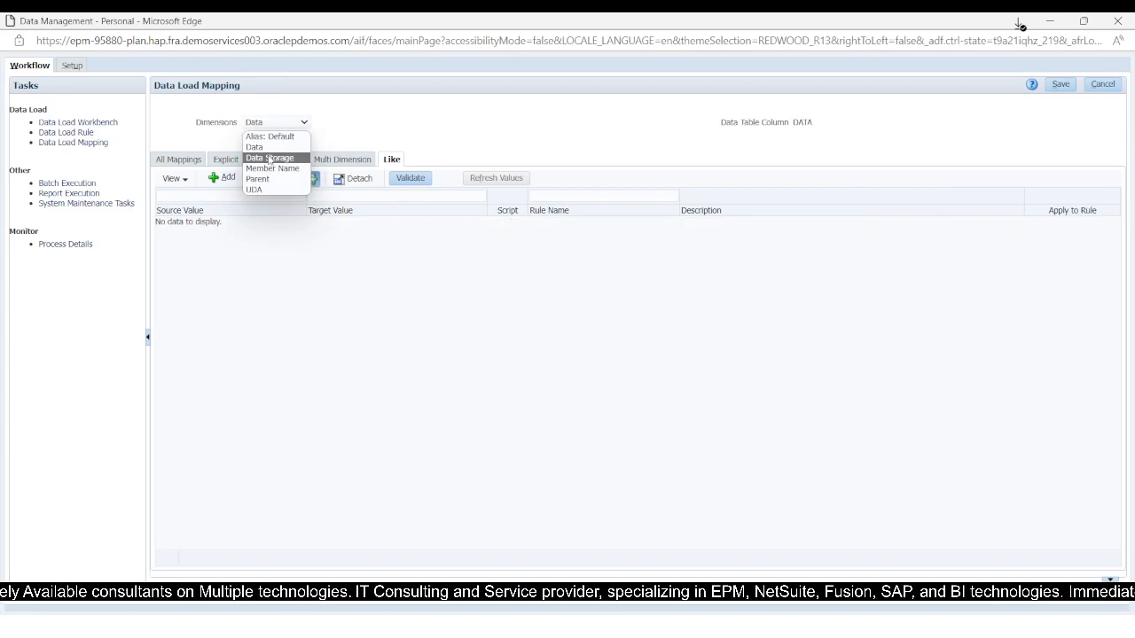
pyautogui.click(270, 155)
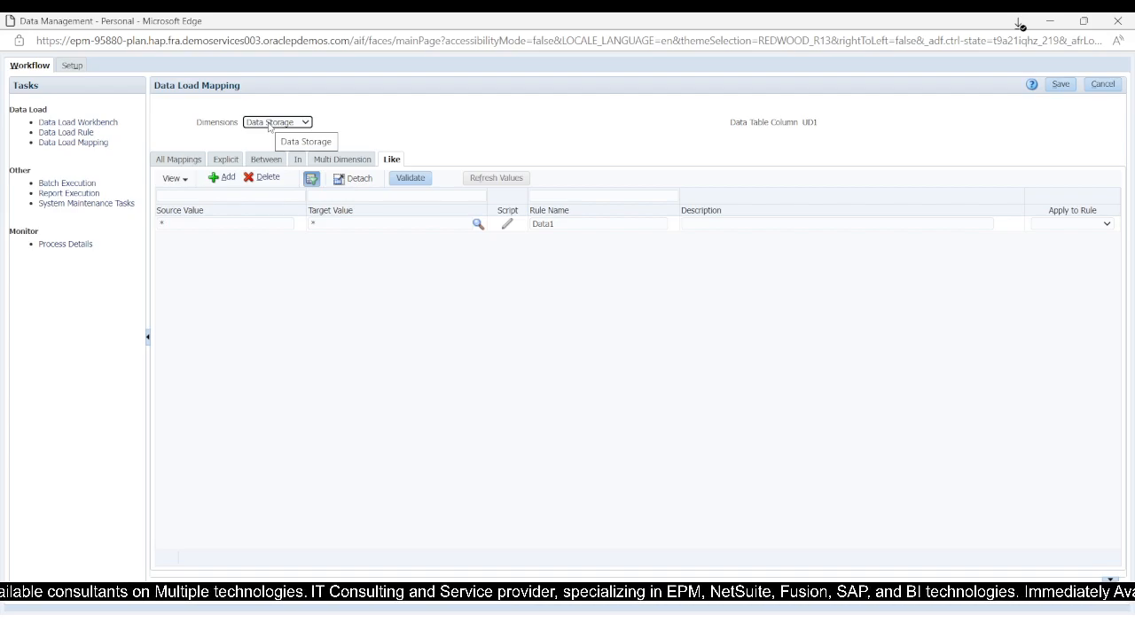
pyautogui.click(268, 126)
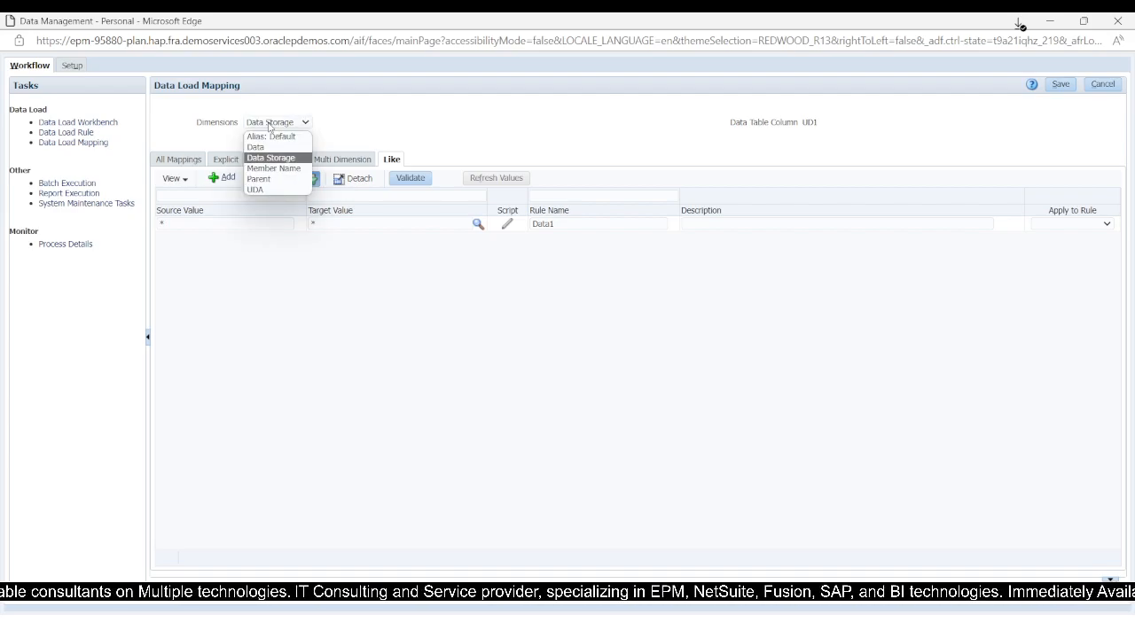
pyautogui.click(263, 170)
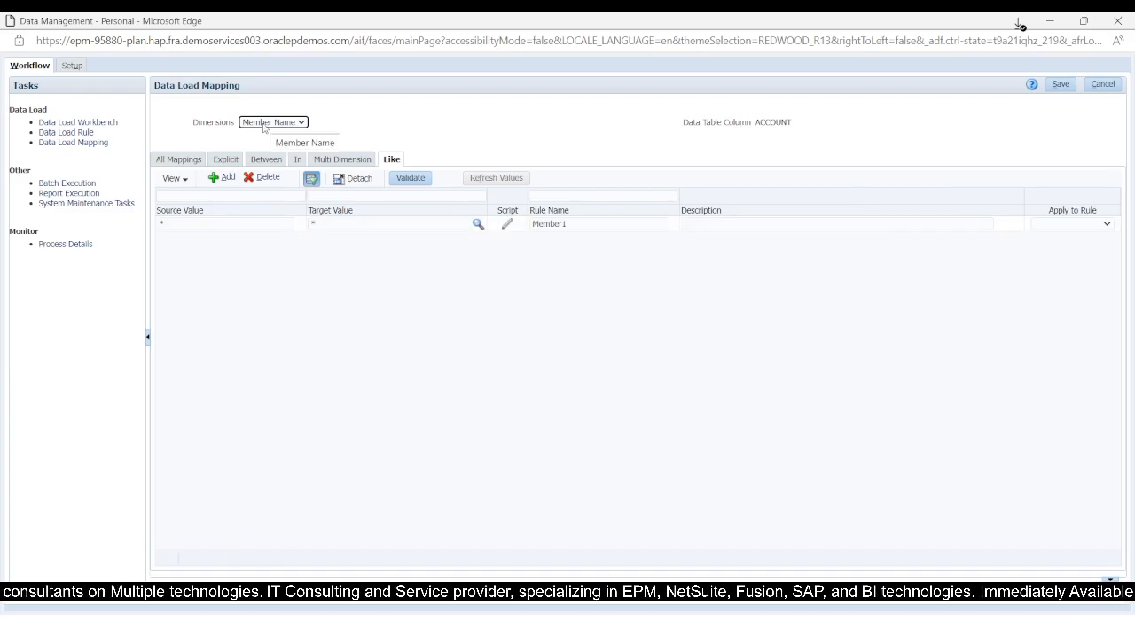
pyautogui.click(263, 124)
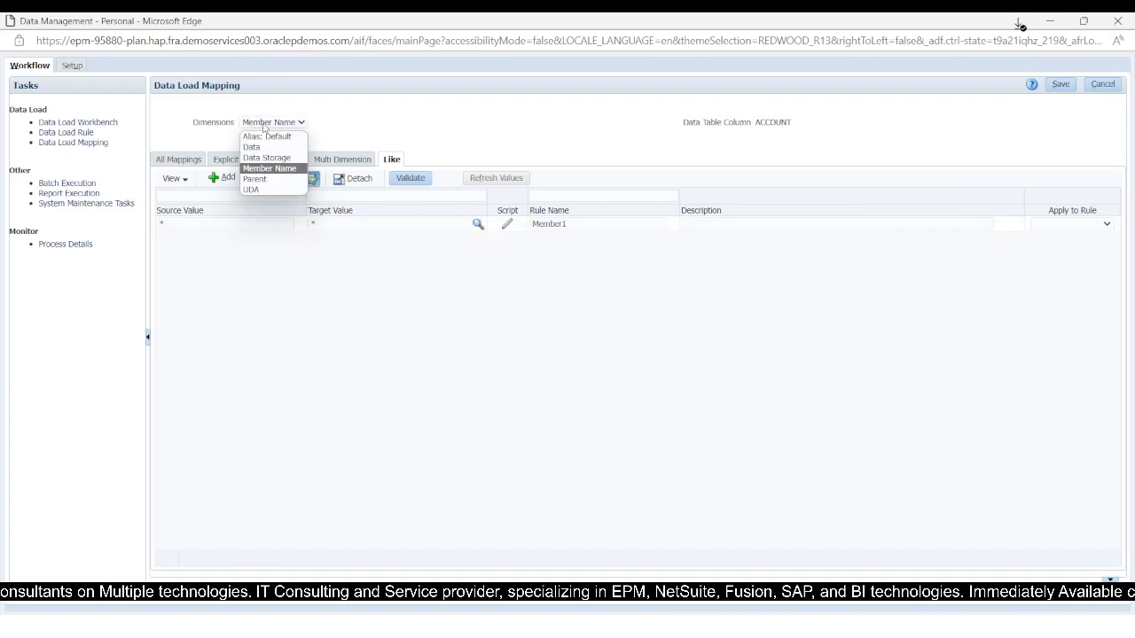
pyautogui.click(256, 180)
pyautogui.click(278, 125)
pyautogui.click(276, 179)
pyautogui.click(273, 124)
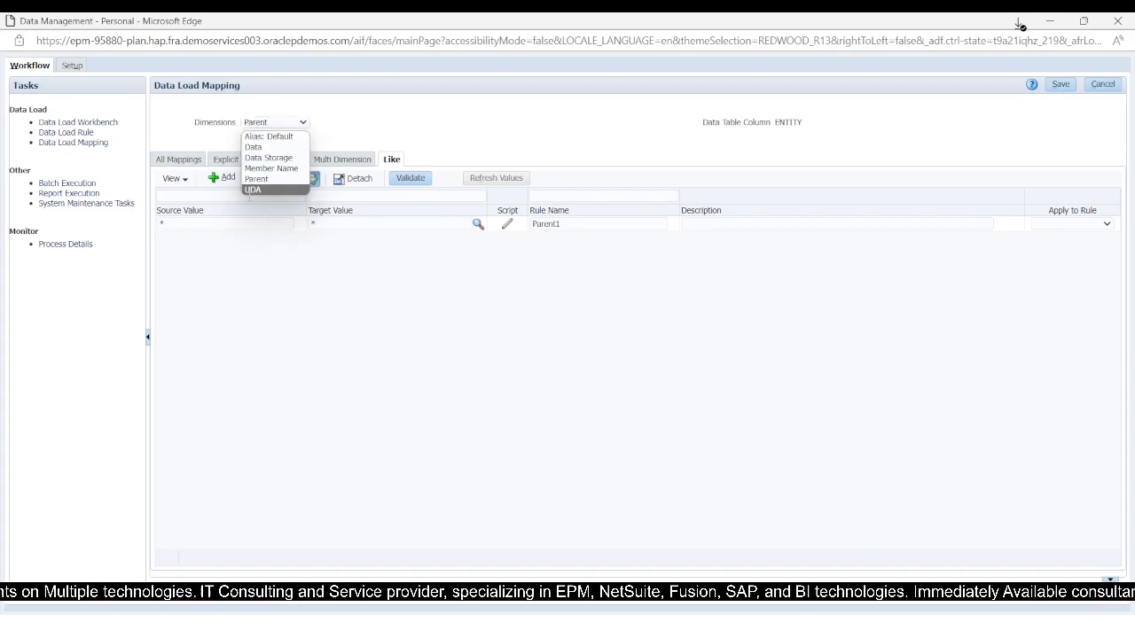
pyautogui.click(253, 190)
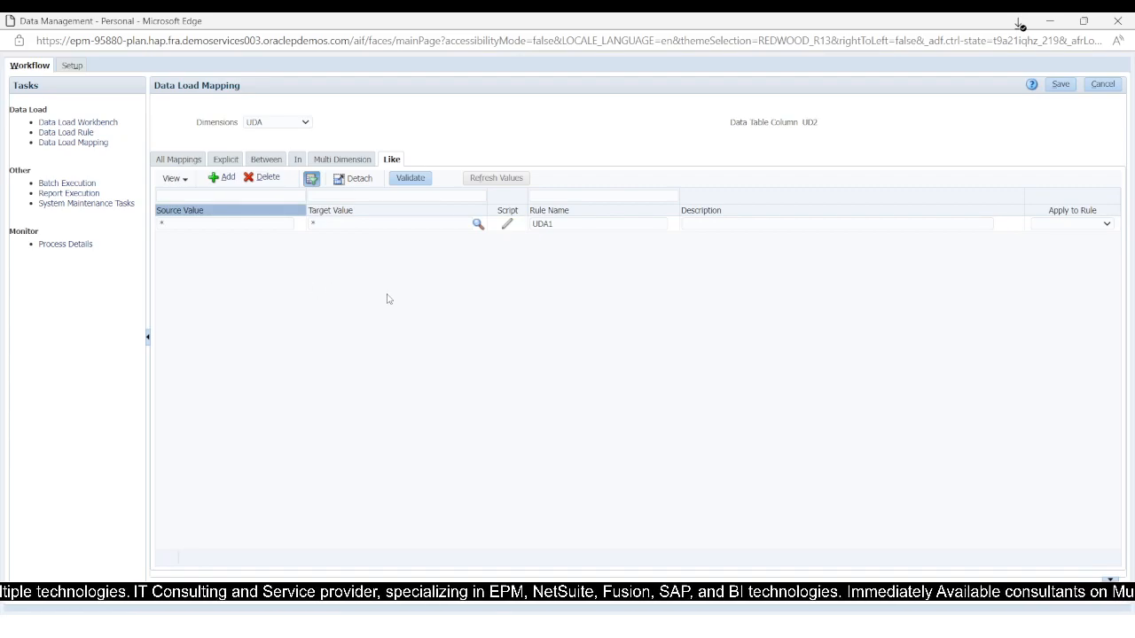
# Step: Add a new data load rule for the Job_Loc location and name it JOB_DLR_1
pyautogui.click(67, 133)
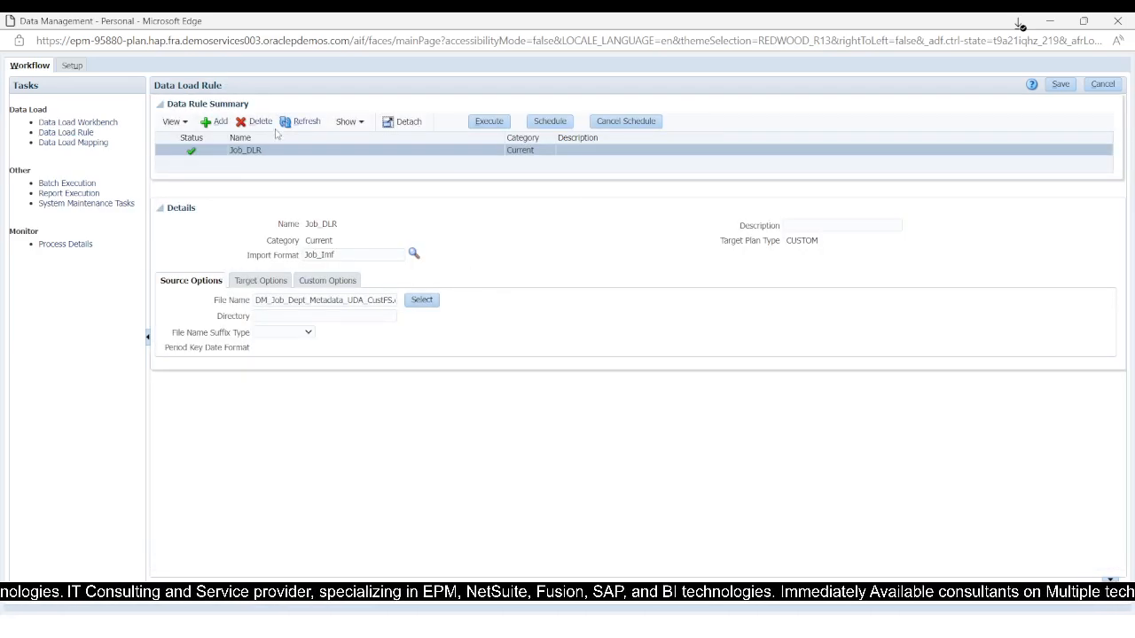
pyautogui.click(212, 121)
pyautogui.click(340, 236)
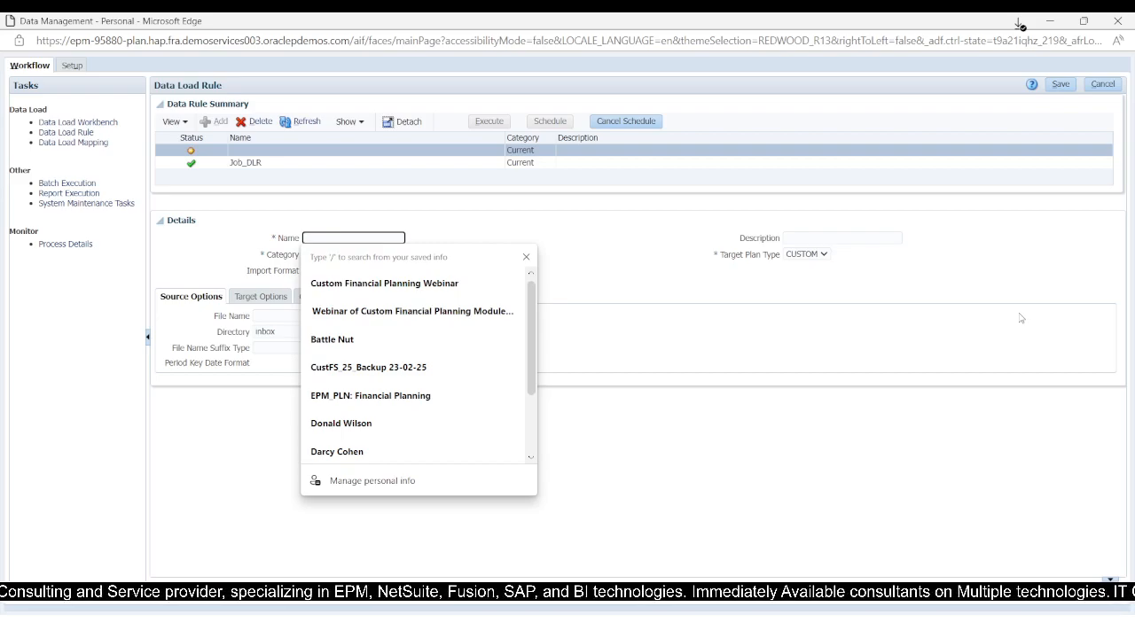
pyautogui.write('JOb_')
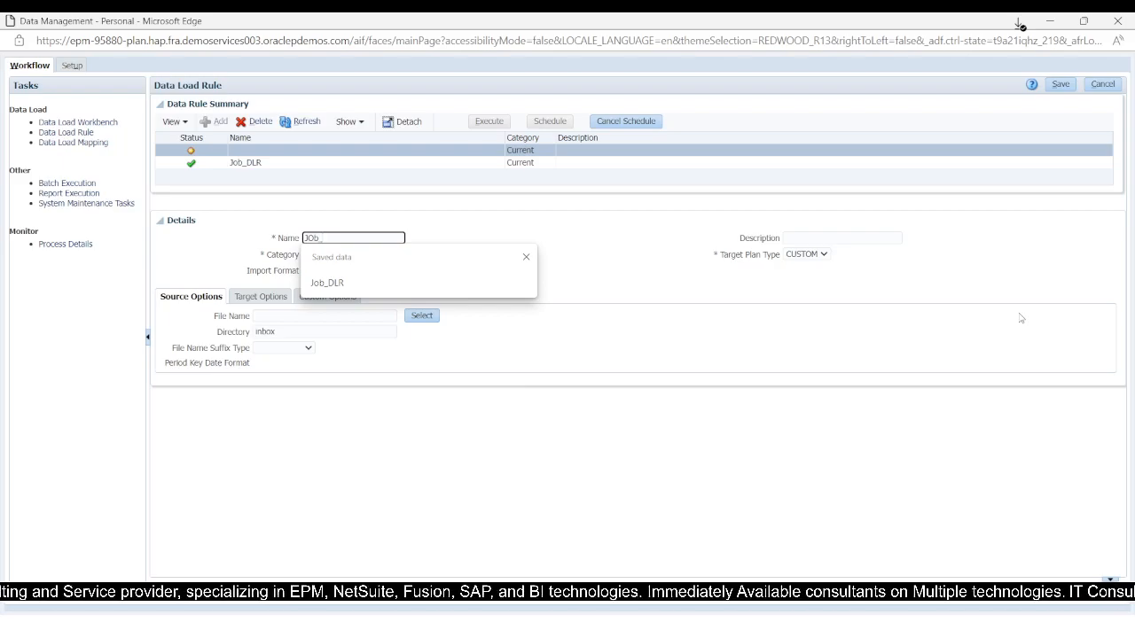
pyautogui.press('BackSpace')
pyautogui.write('B')
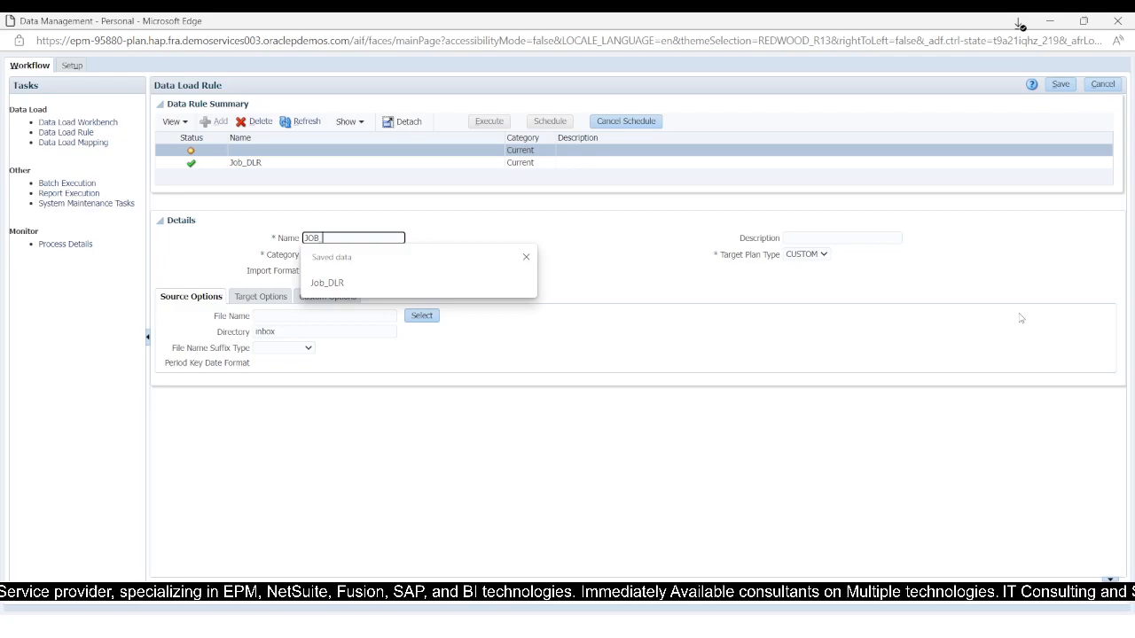
pyautogui.write('_DLR')
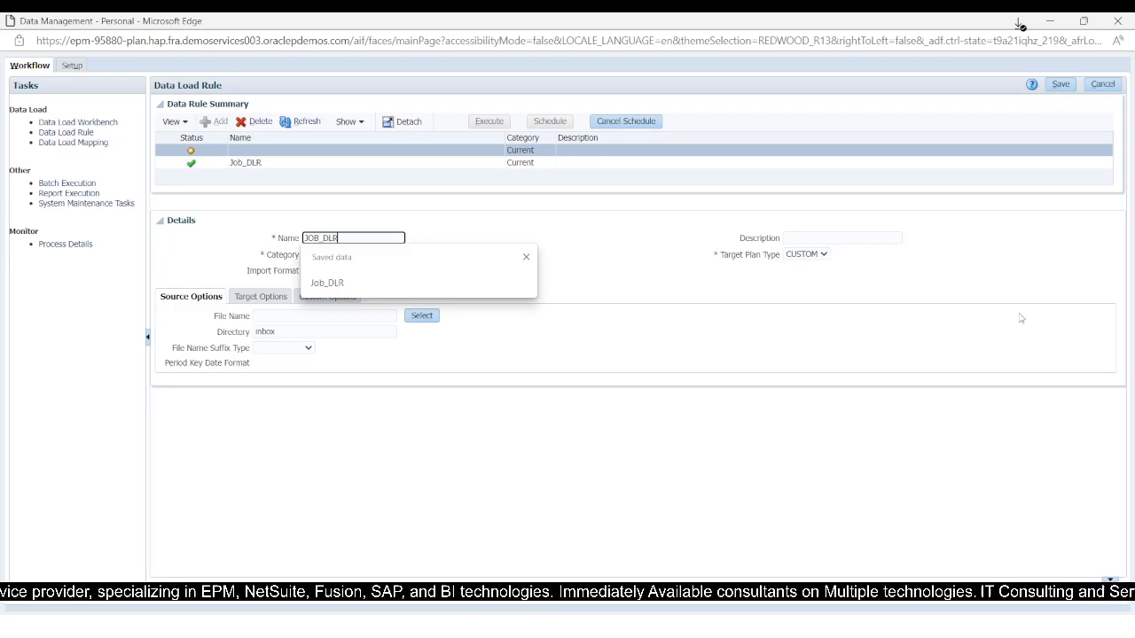
pyautogui.write('_1')
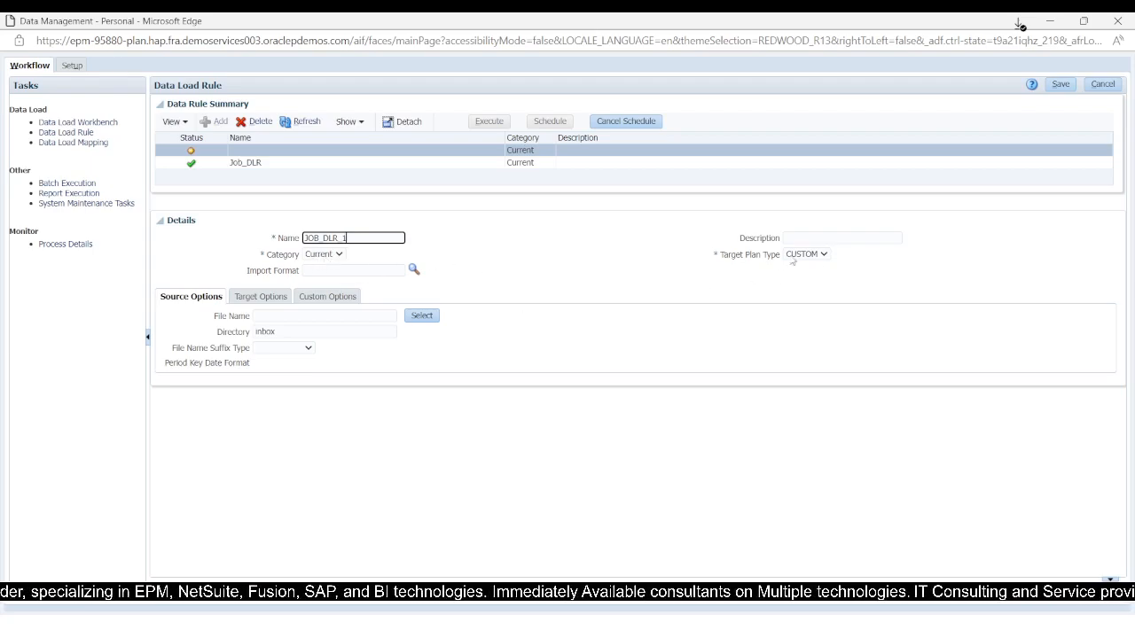
pyautogui.click(548, 242)
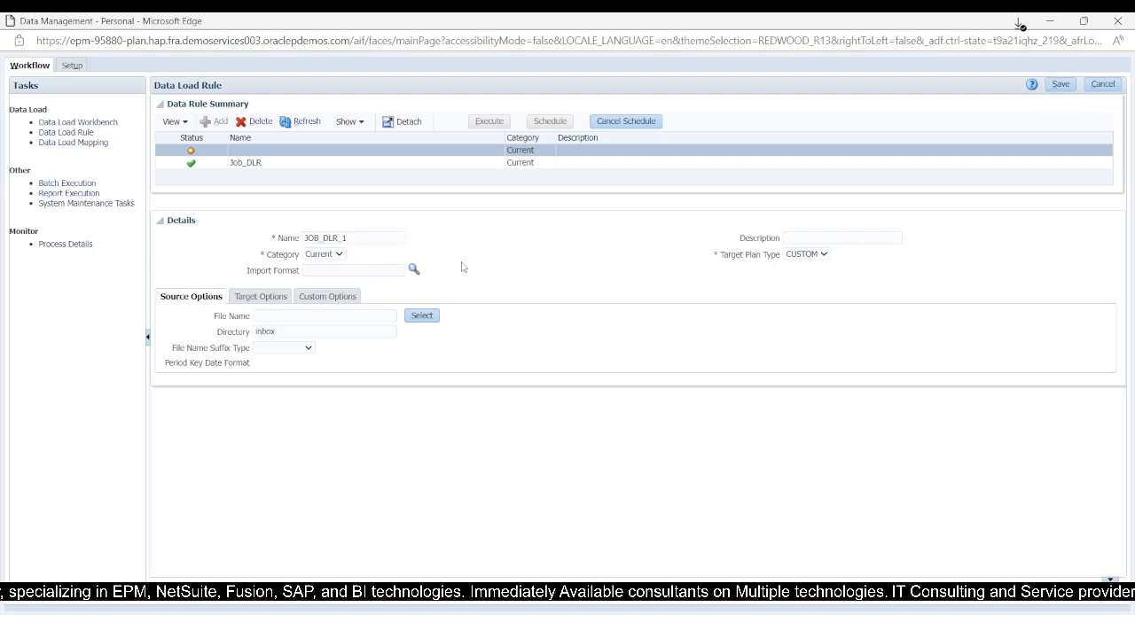
# Step: Assign the Job_Imf import format and the source file DM_Job_Dept_Metadata_UDA_CustFS.csv to the new rule, and save it
pyautogui.click(413, 269)
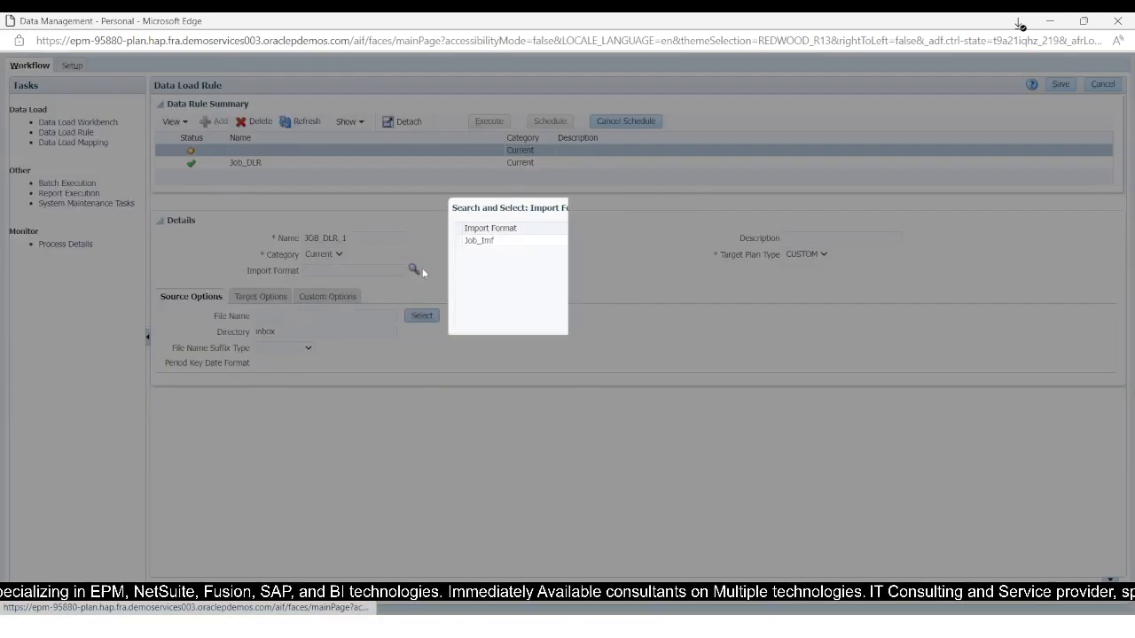
pyautogui.click(483, 241)
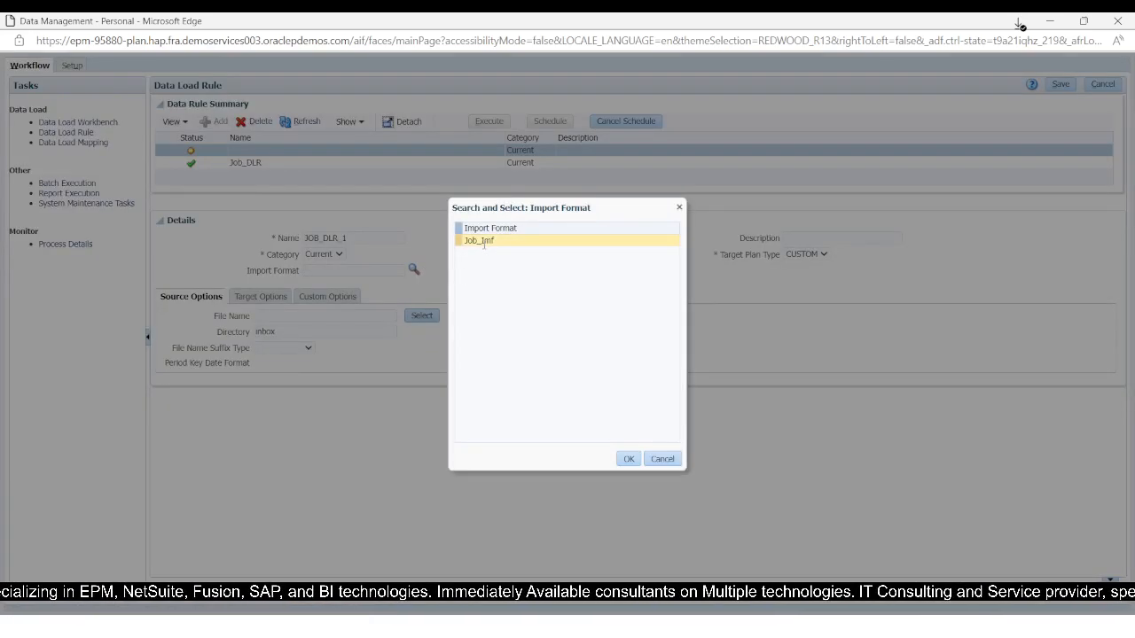
pyautogui.click(629, 462)
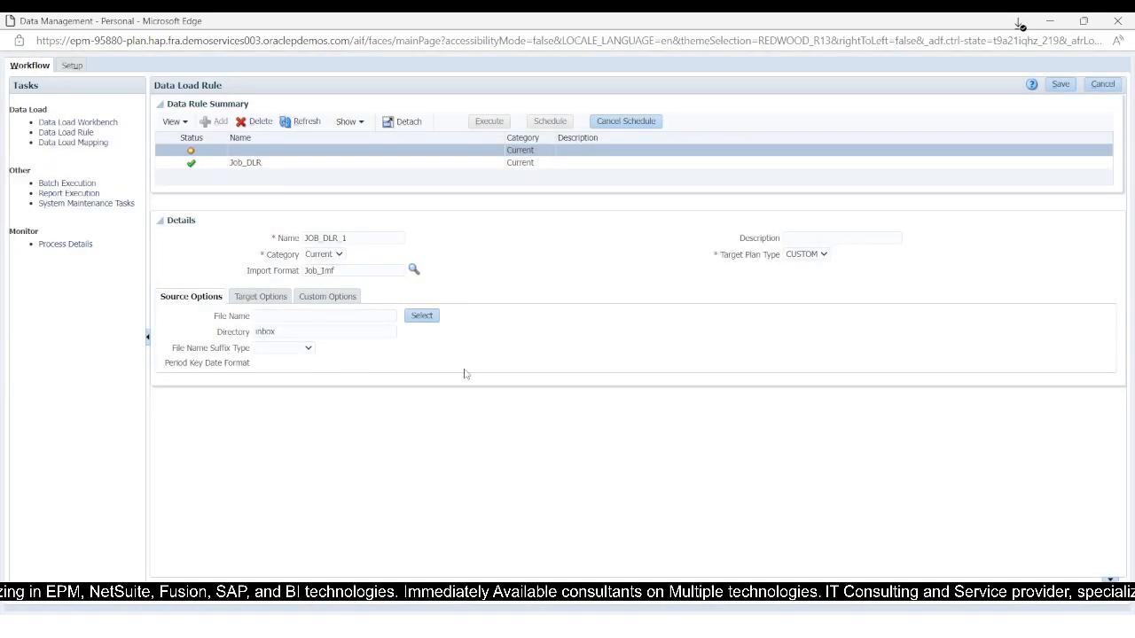
pyautogui.click(422, 315)
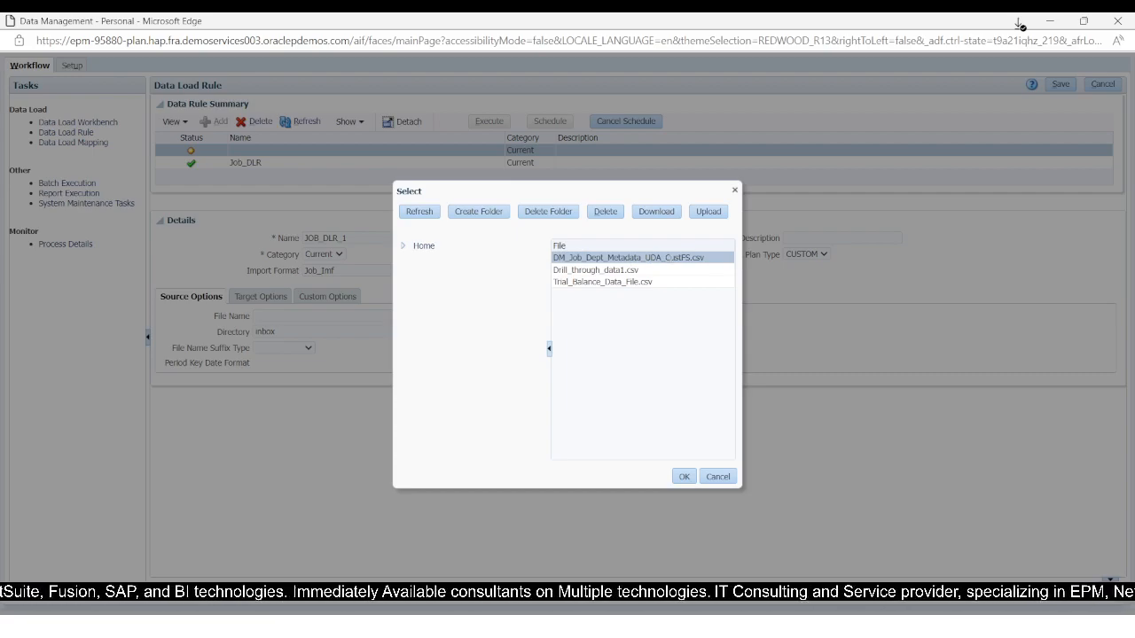
pyautogui.click(684, 478)
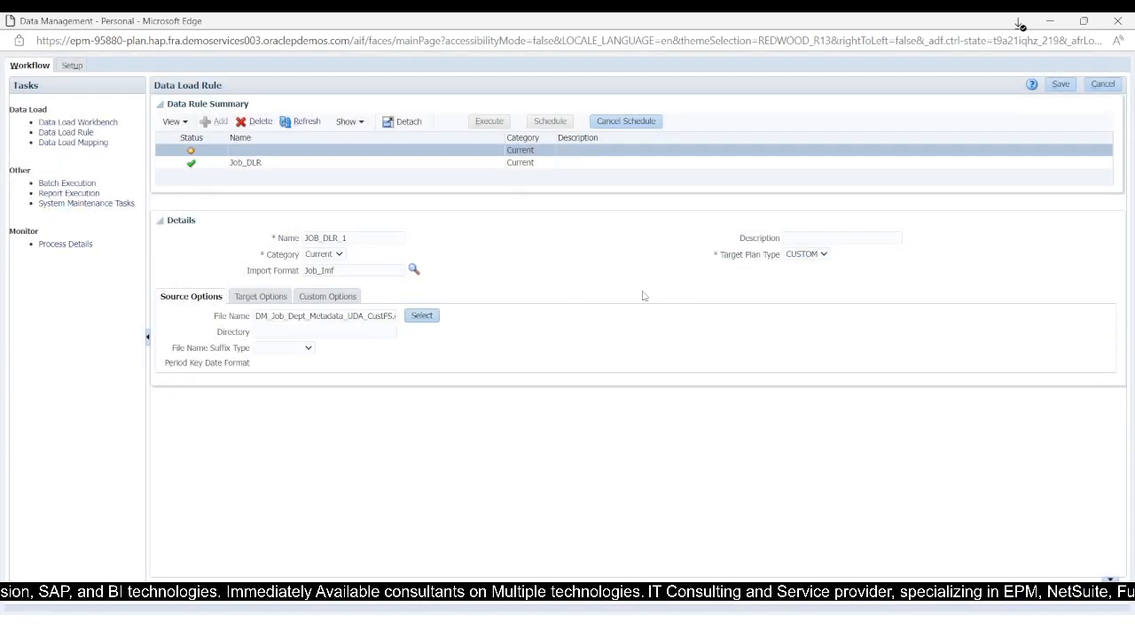
pyautogui.click(1061, 84)
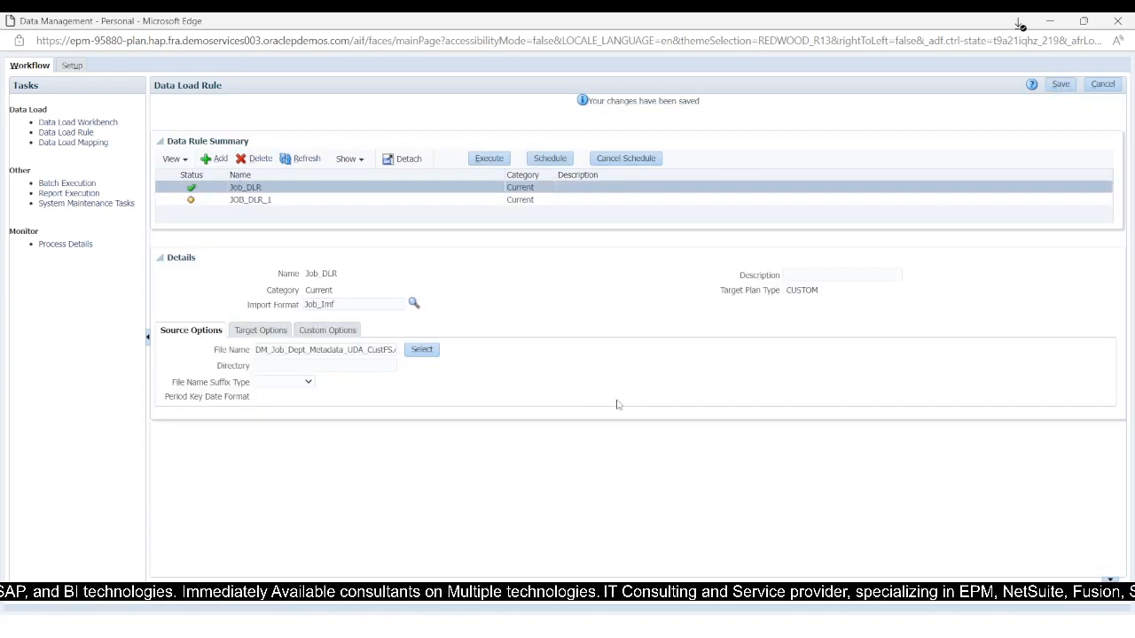
# Step: Execute the JOB_DLR_1 rule with Import from Source and Export to Target enabled, and dismiss the submission message
pyautogui.click(330, 201)
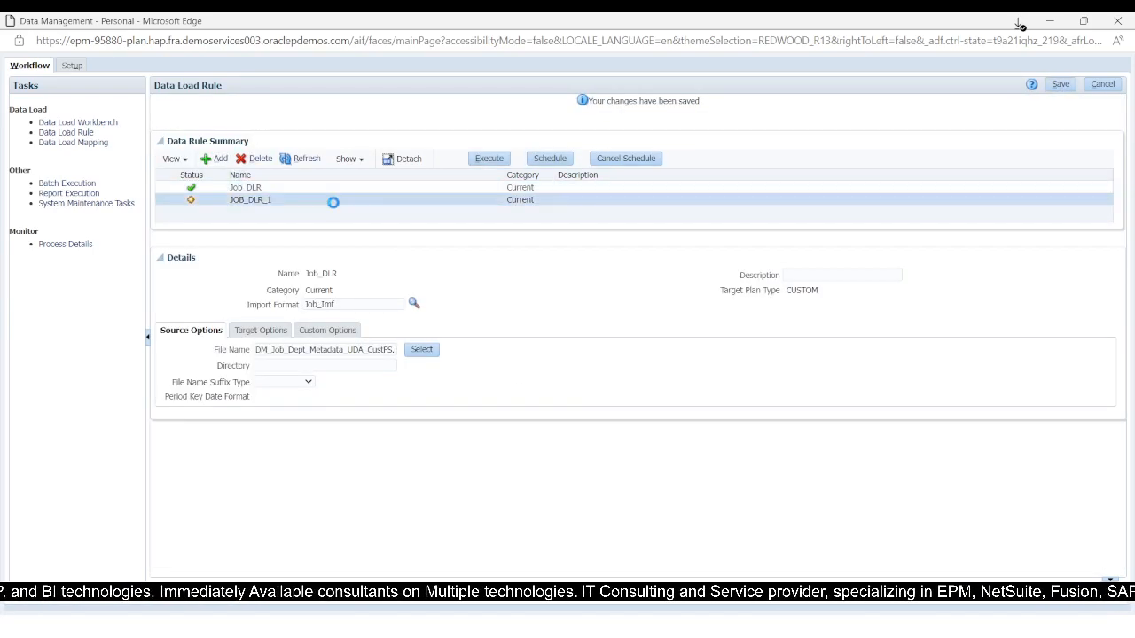
pyautogui.click(490, 159)
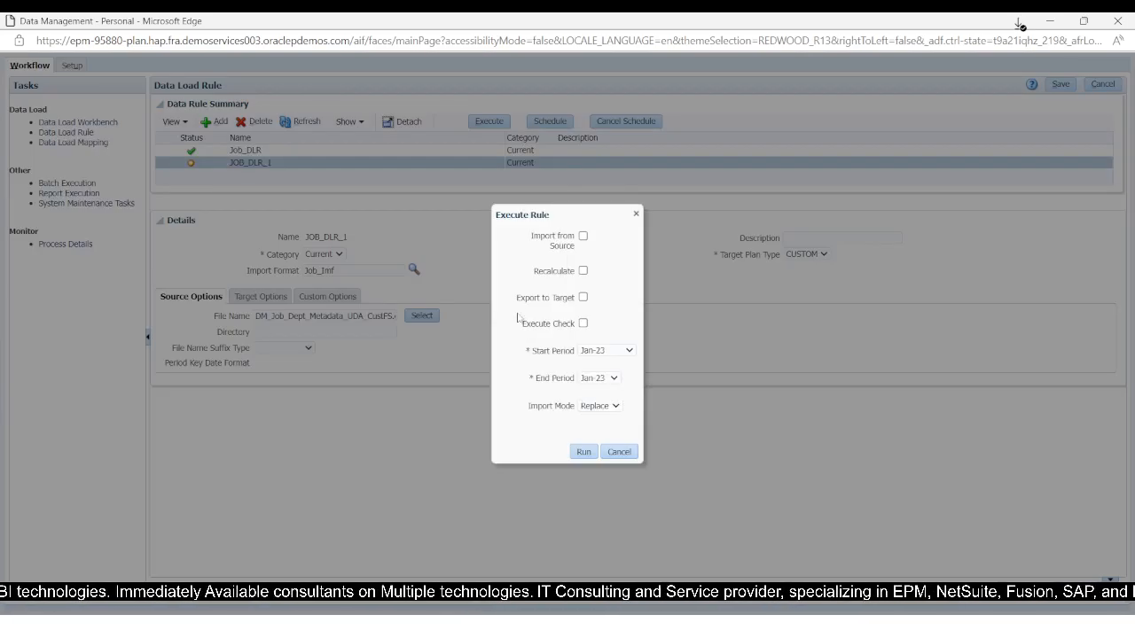
pyautogui.click(583, 236)
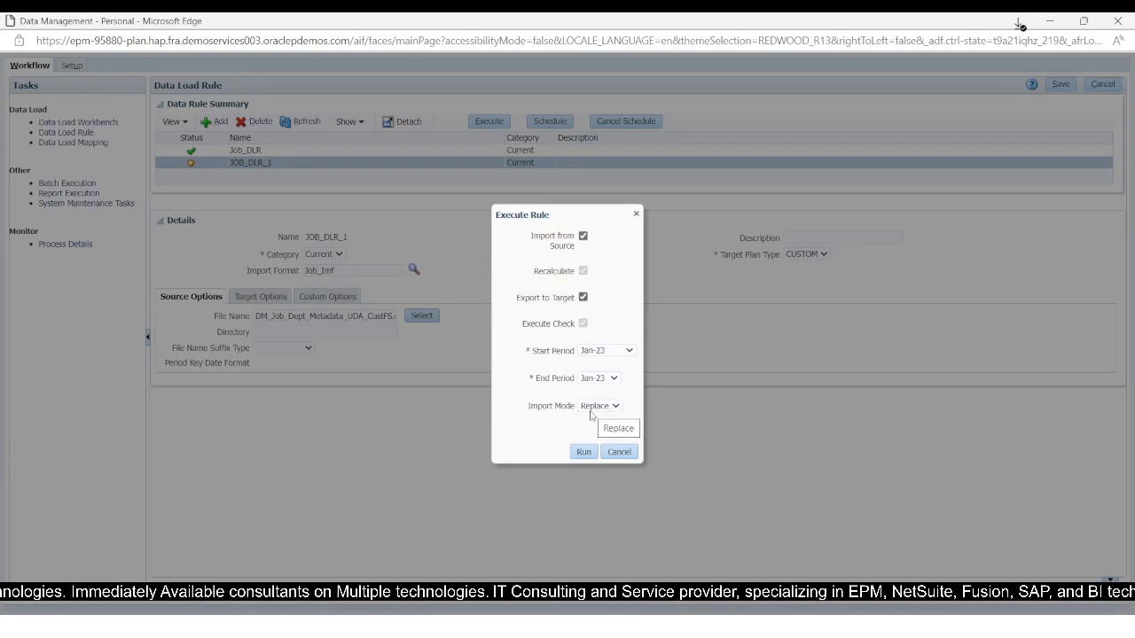
pyautogui.click(582, 452)
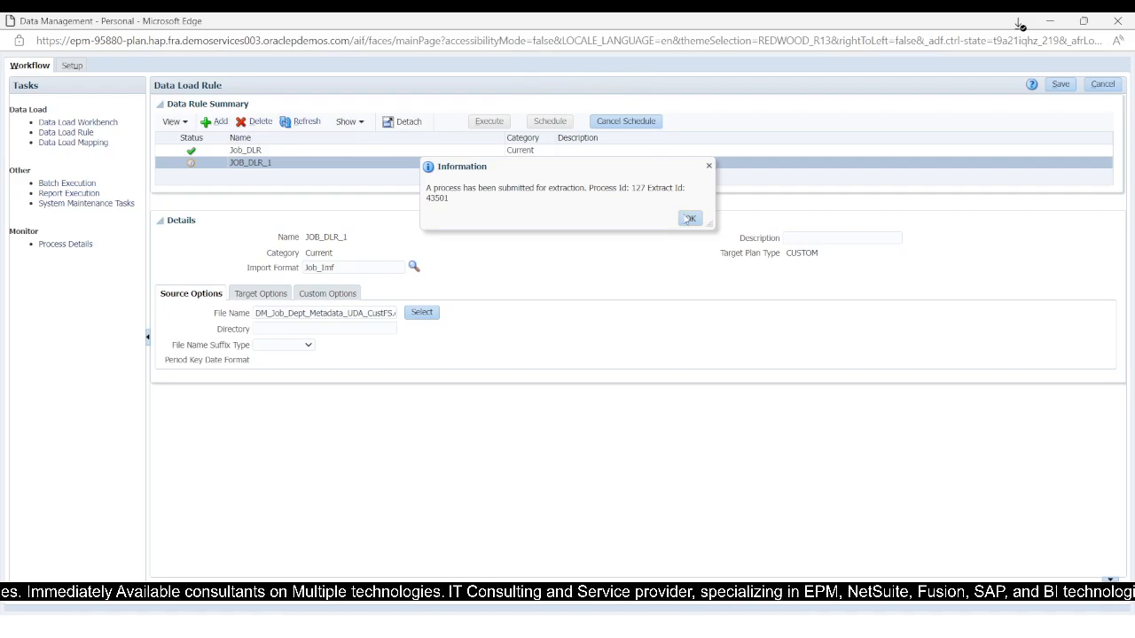
pyautogui.click(690, 218)
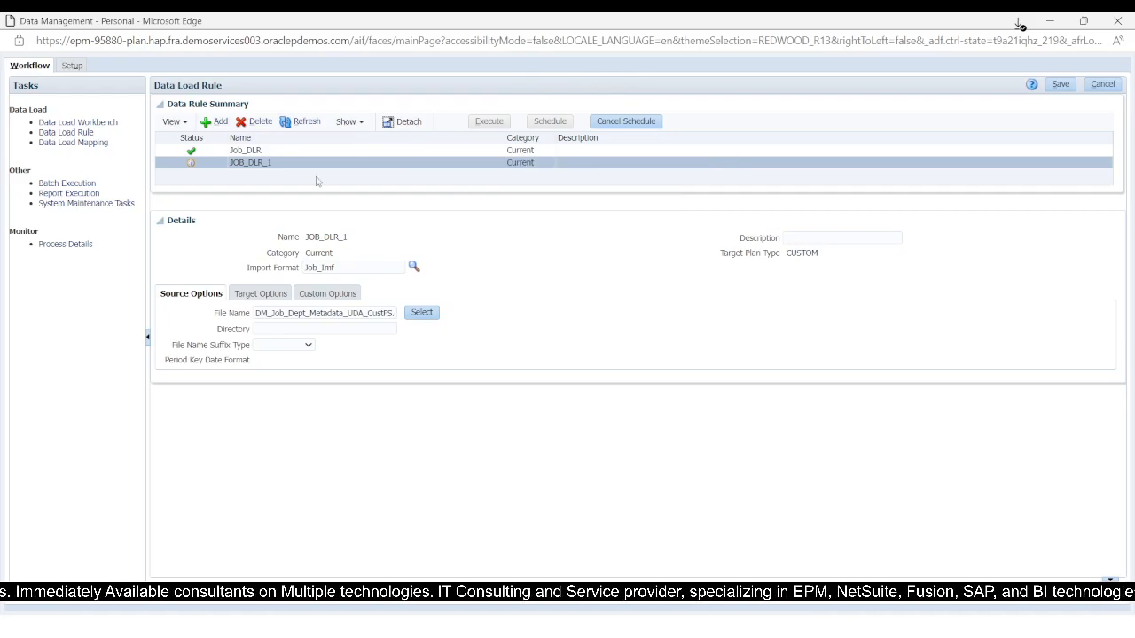
# Step: Refresh the status of the JOB_DLR_1 rule and check the Data Load Workbench for its loaded rows
pyautogui.click(301, 123)
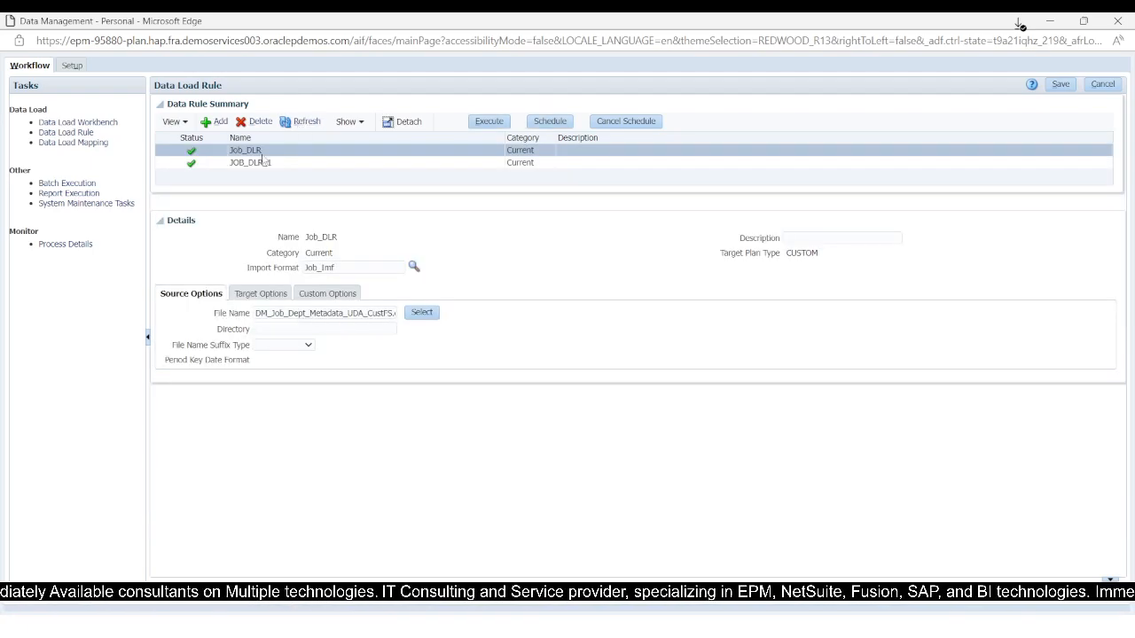
pyautogui.click(257, 163)
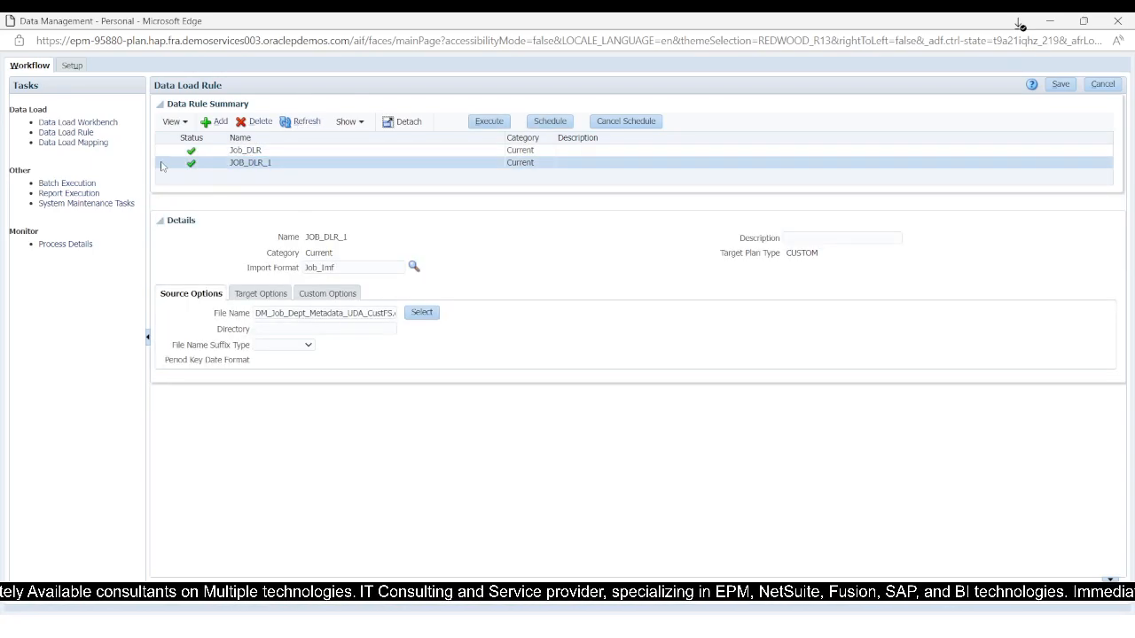
pyautogui.click(96, 123)
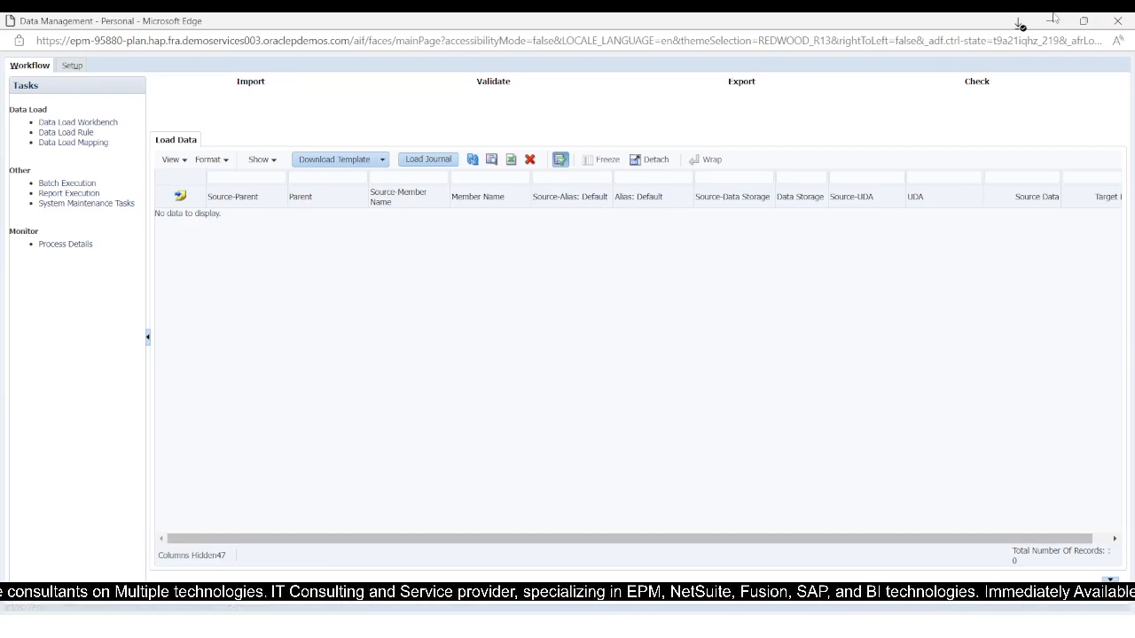
pyautogui.click(67, 134)
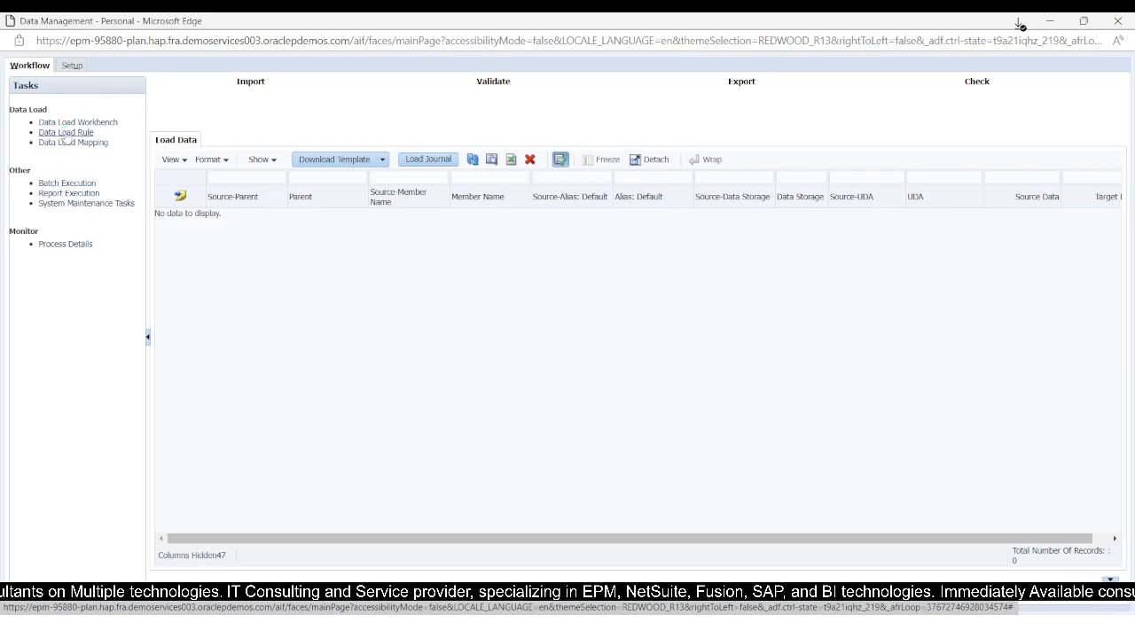
pyautogui.click(260, 162)
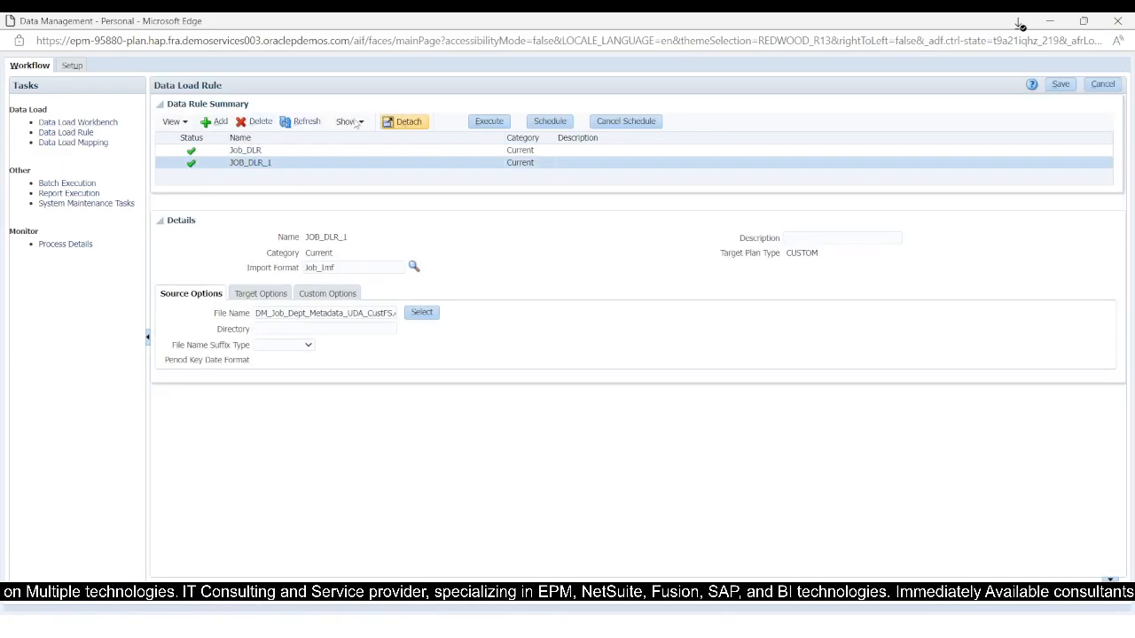
pyautogui.click(94, 124)
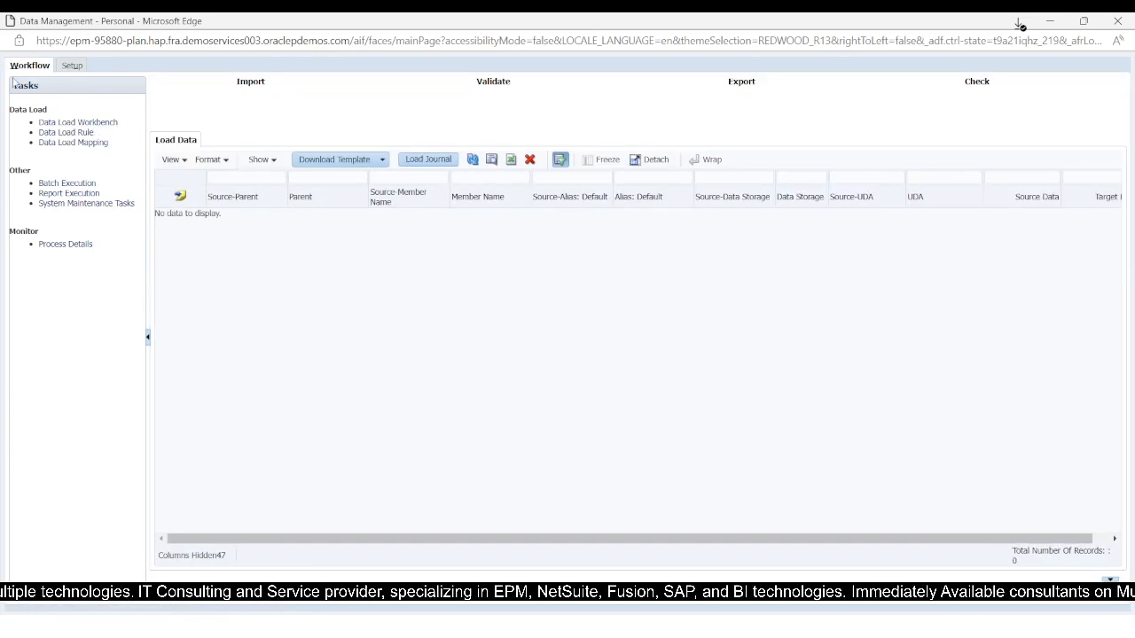
pyautogui.click(69, 132)
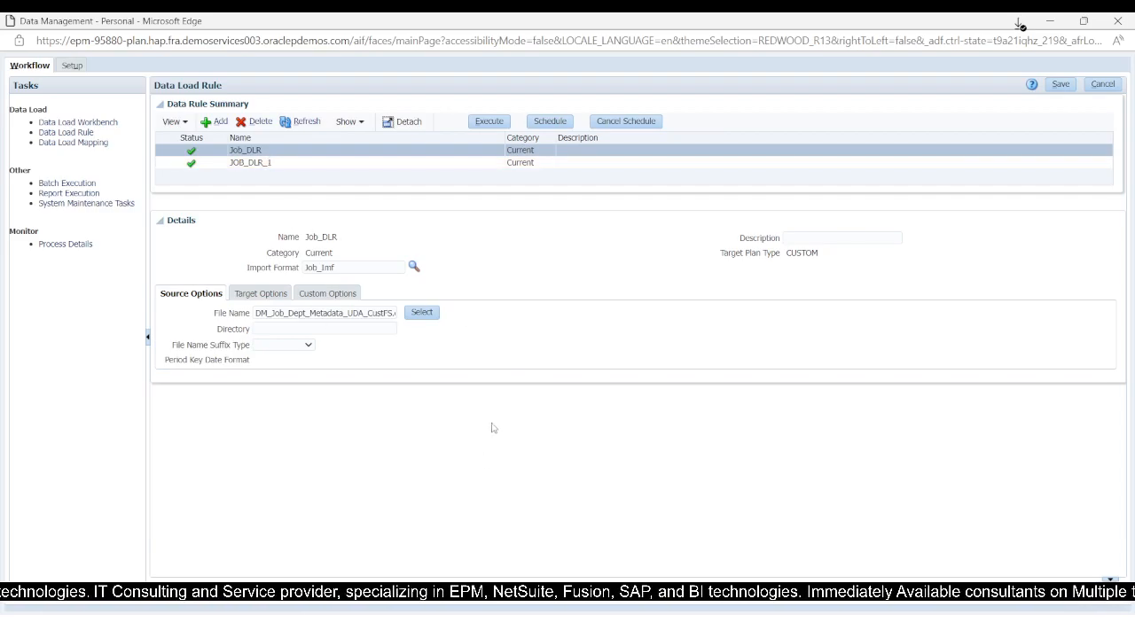
pyautogui.click(88, 122)
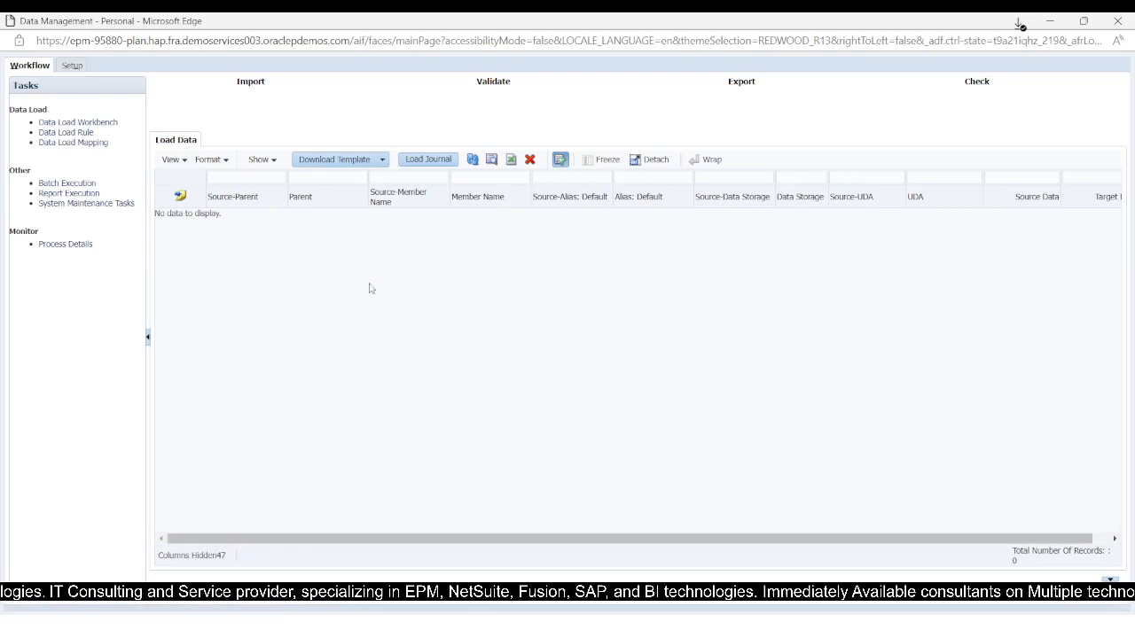
pyautogui.moveTo(352, 539); pyautogui.dragTo(592, 551)
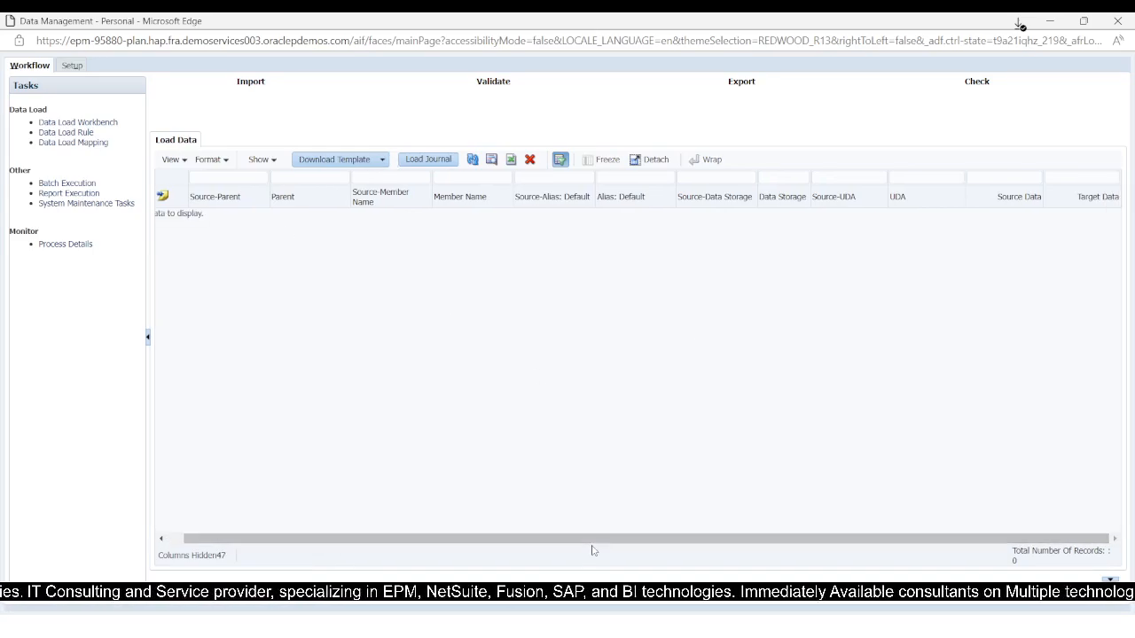
# Step: Review the process steps of the latest JOB_DLR_1 load in Process Details, and recheck the Data Load Workbench
pyautogui.click(64, 245)
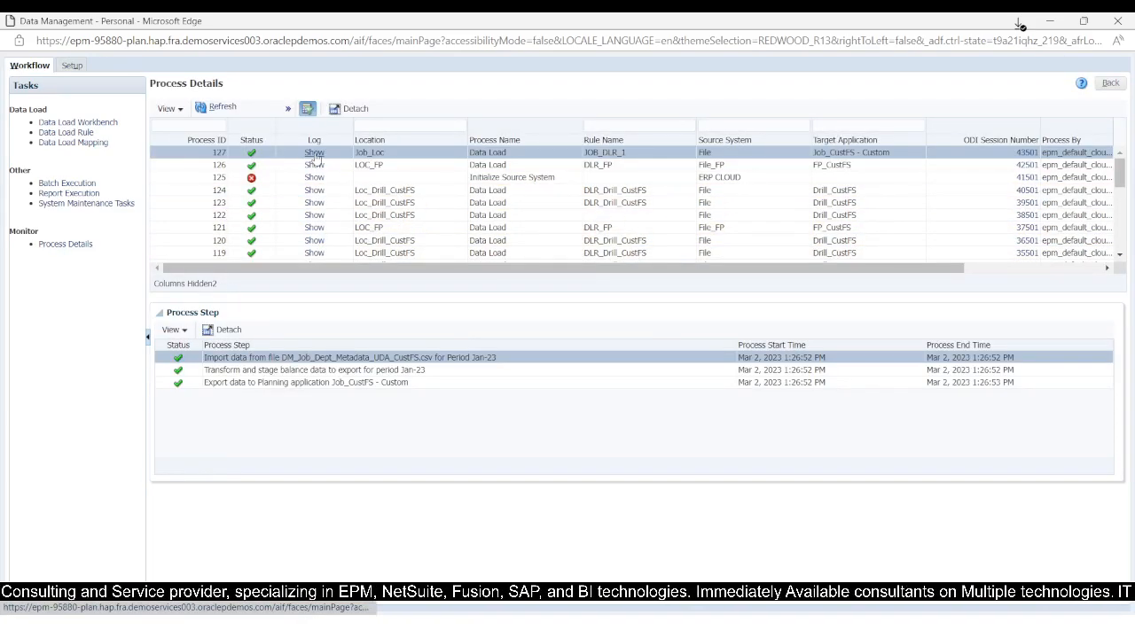
pyautogui.moveTo(442, 268); pyautogui.dragTo(394, 261)
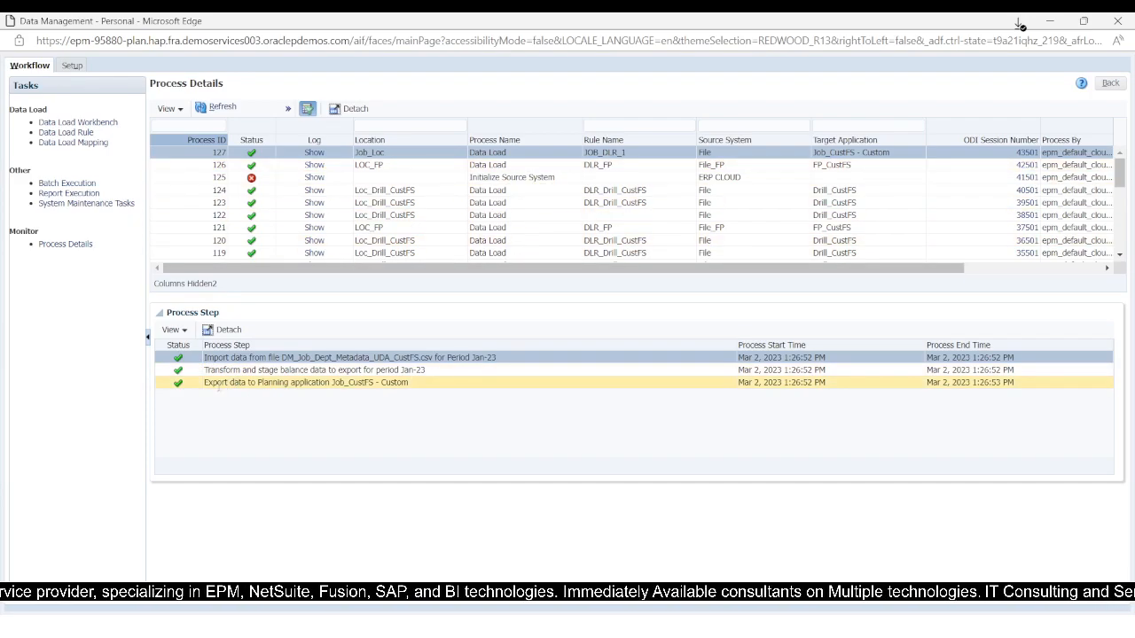
pyautogui.click(380, 431)
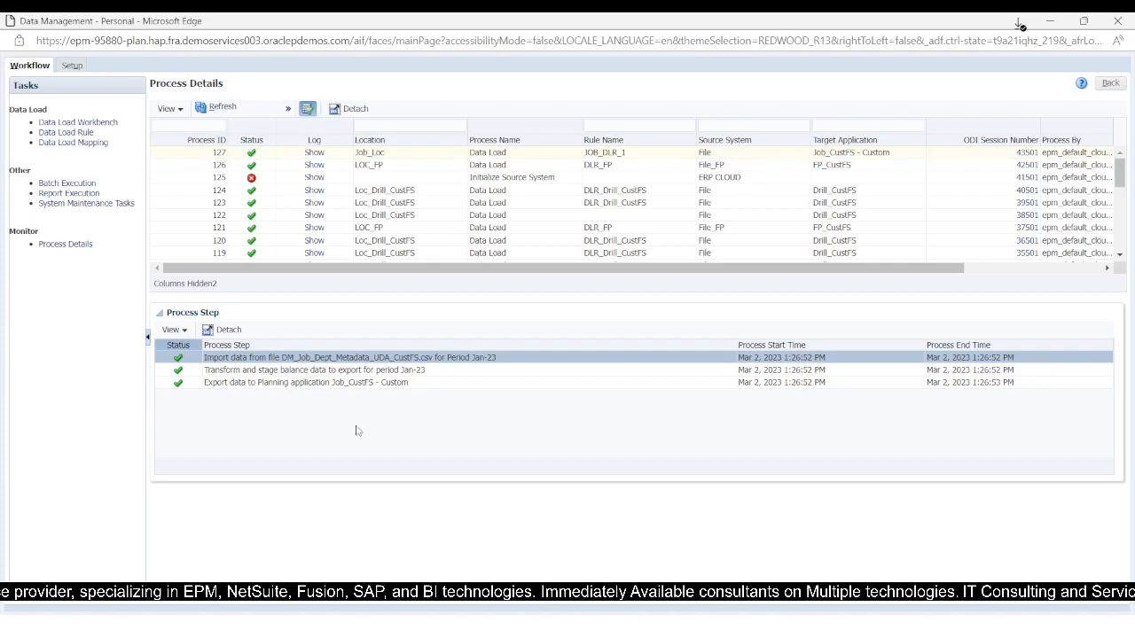
pyautogui.click(77, 122)
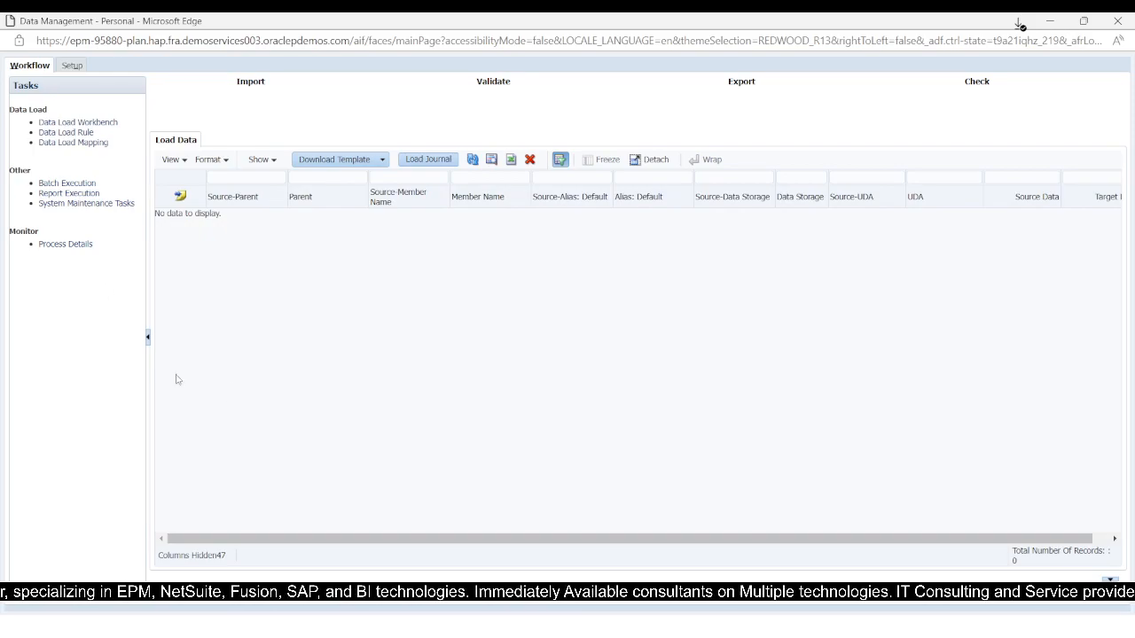
# Step: Execute JOB_DLR_1 again for Jan-23 in Replace mode with Import from Source and Export to Target enabled, and dismiss the submission message
pyautogui.click(82, 135)
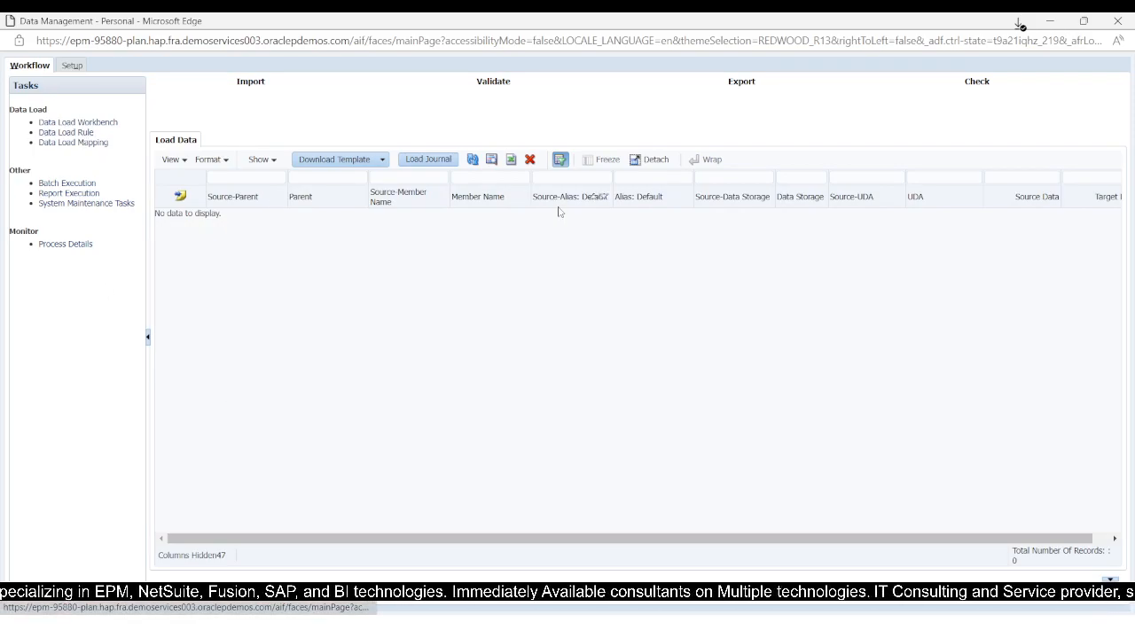
pyautogui.click(271, 164)
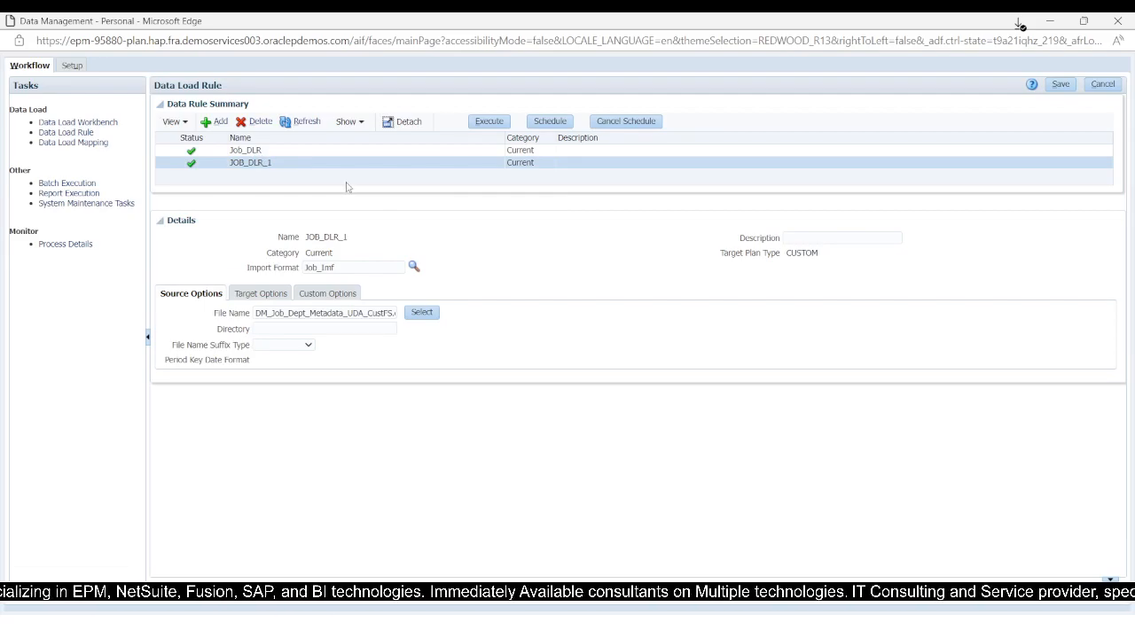
pyautogui.click(487, 123)
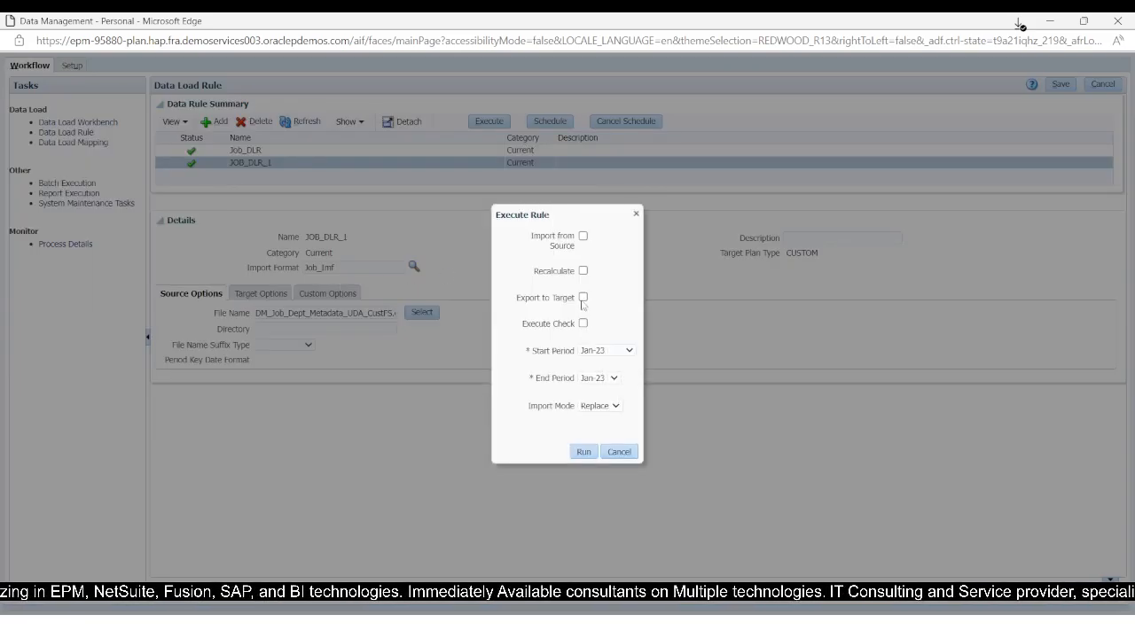
pyautogui.click(583, 298)
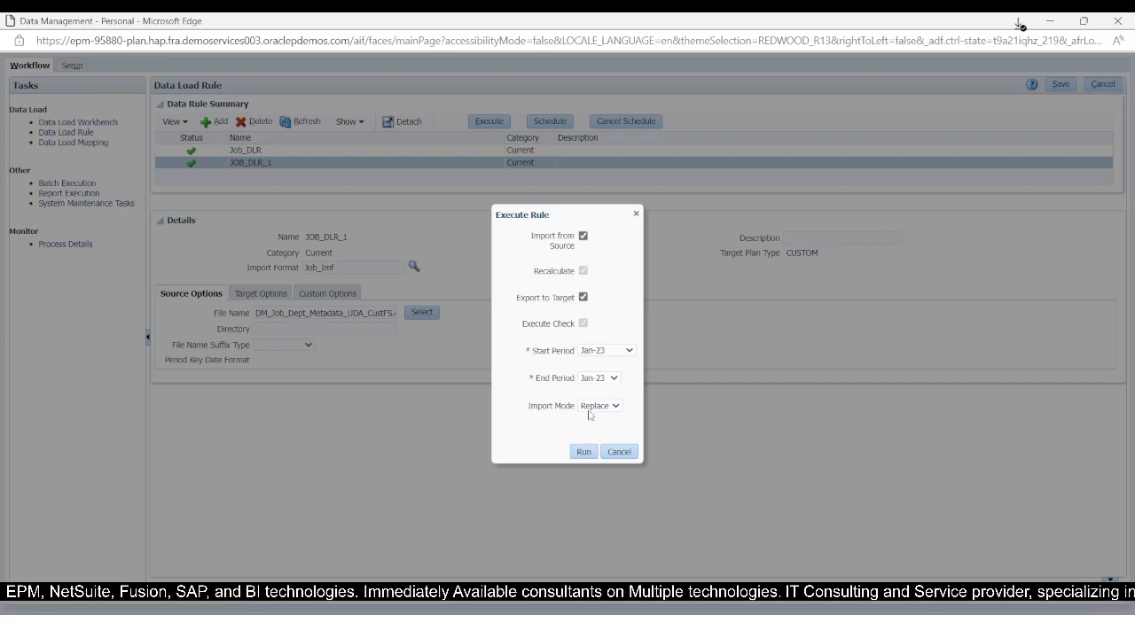
pyautogui.click(583, 452)
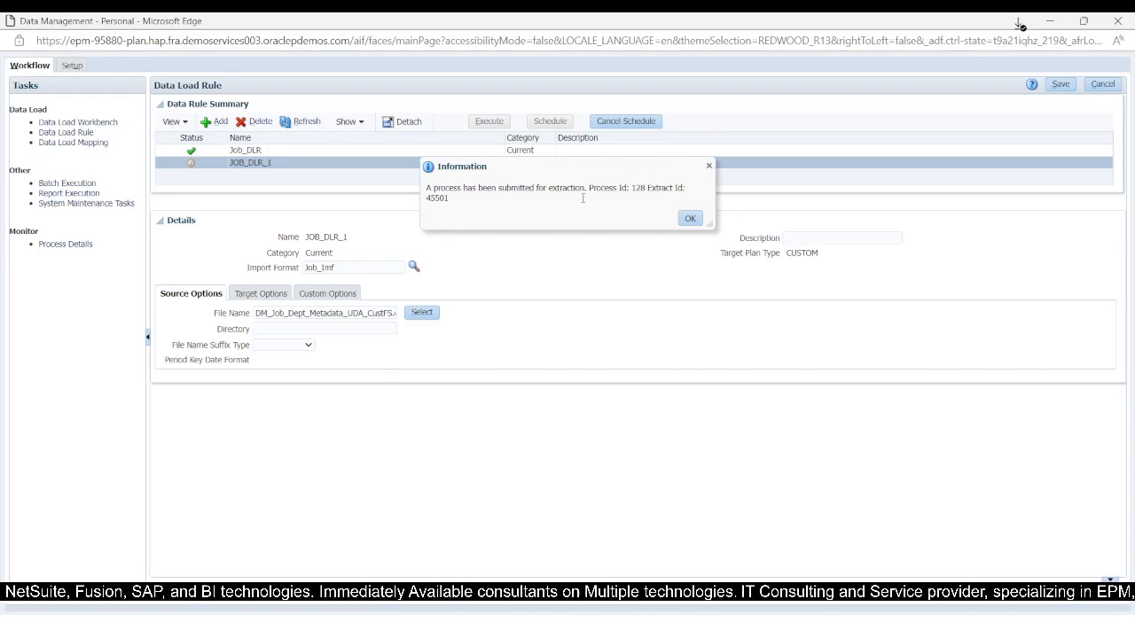
pyautogui.click(690, 218)
# Step: Refresh the rule status, look for the rerun's rows in the Data Load Workbench, and return to the JOB_DLR_1 rule
pyautogui.click(303, 124)
pyautogui.click(232, 164)
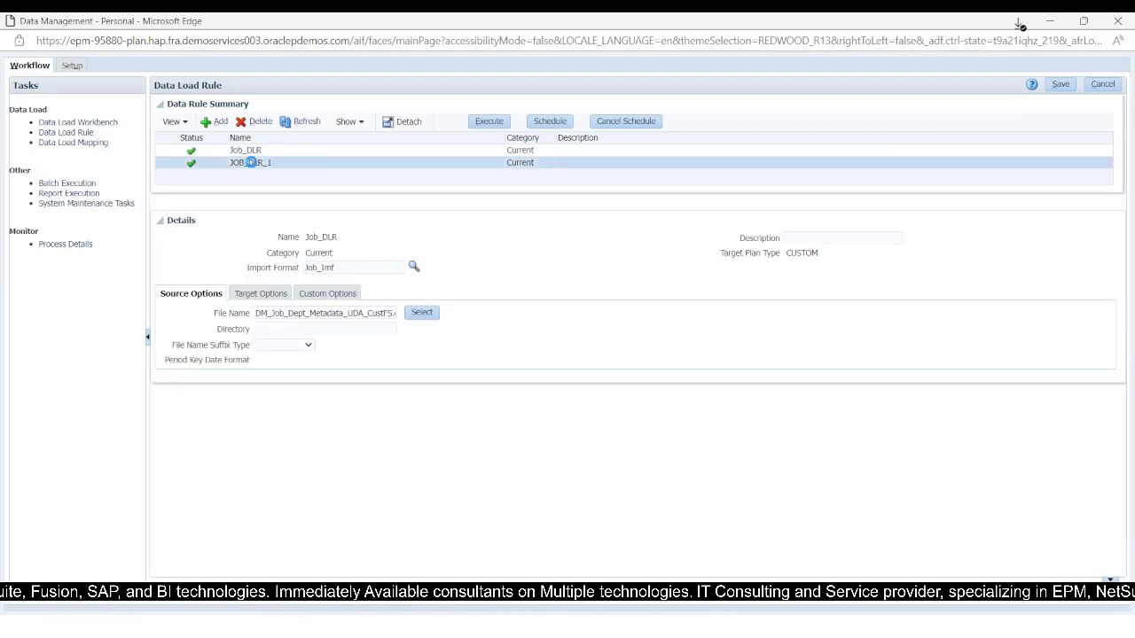
pyautogui.click(78, 122)
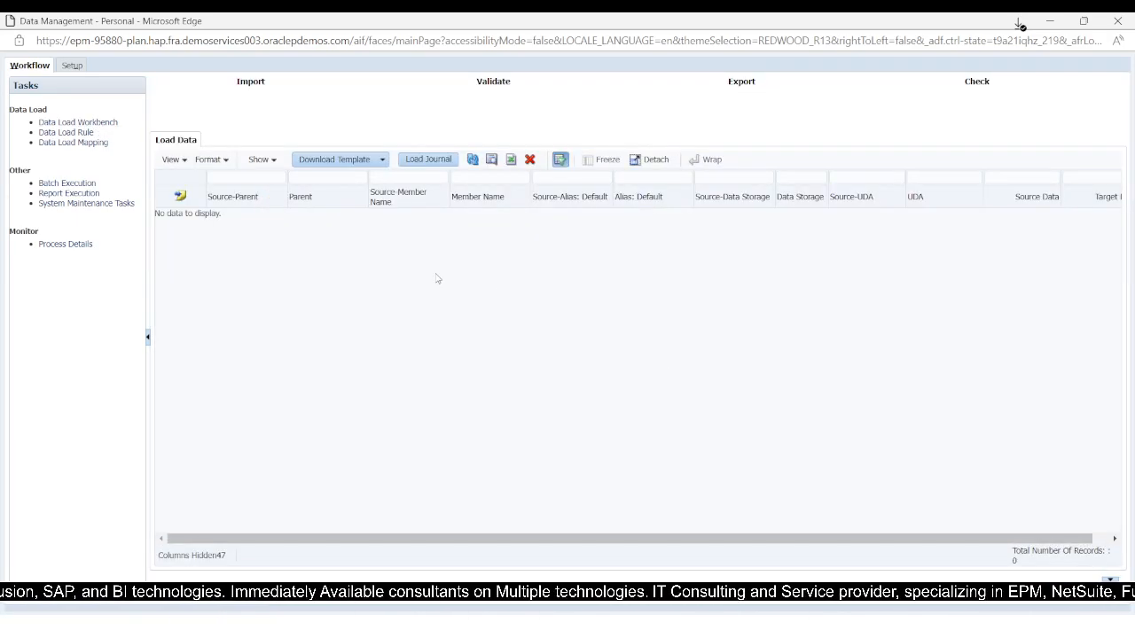
pyautogui.click(77, 135)
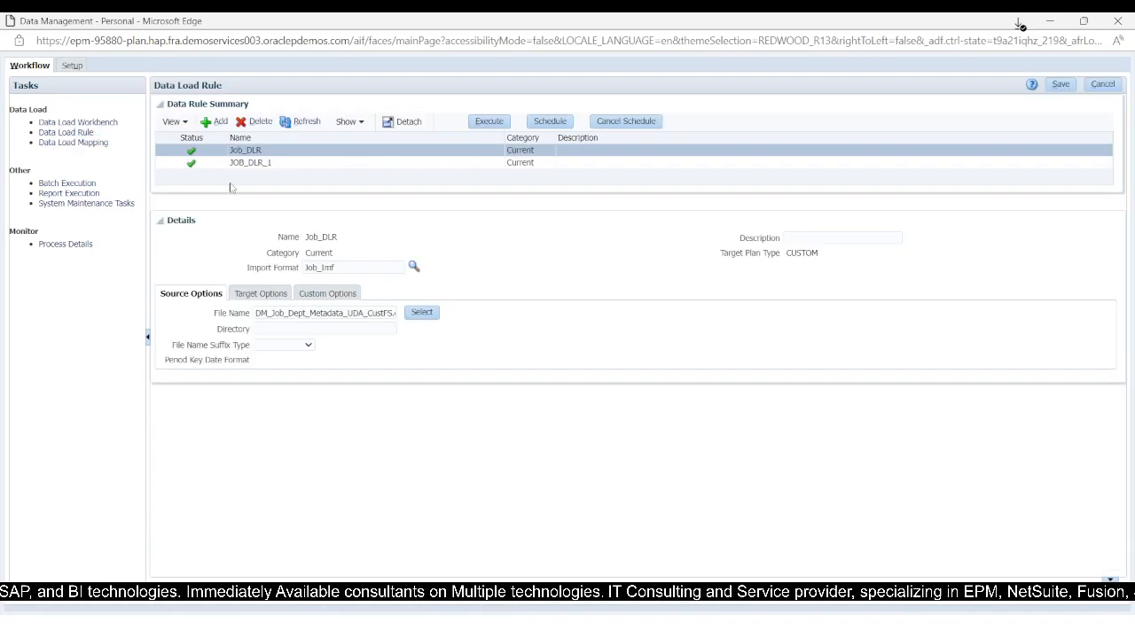
pyautogui.click(251, 162)
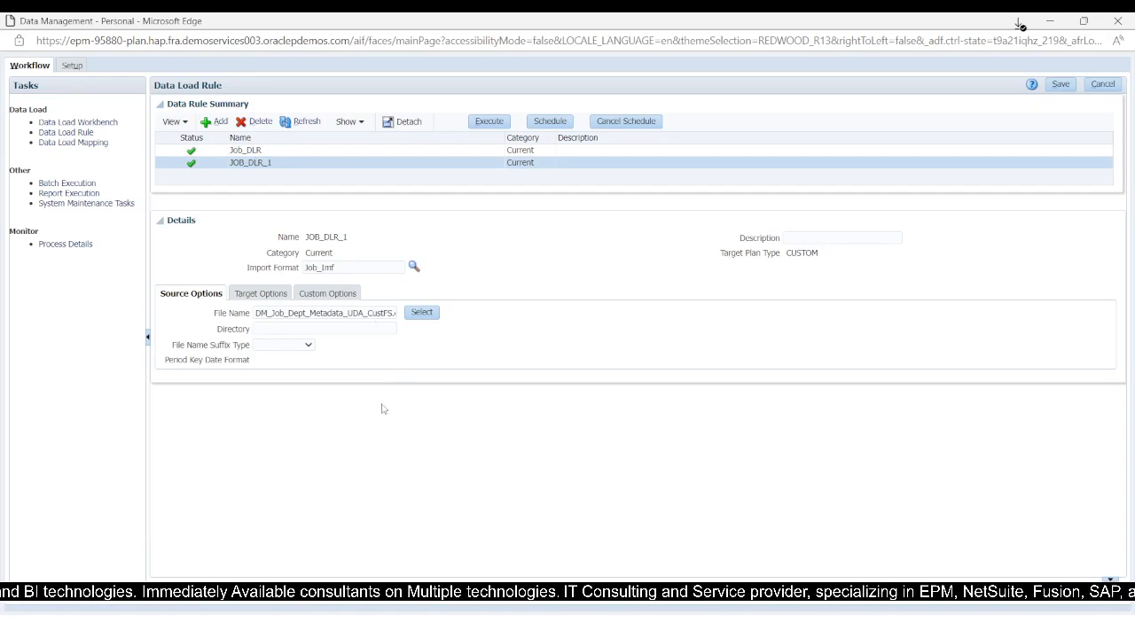
# Step: Set the point of view period to Dec-22 for the Job_Loc location and save the data load rule
pyautogui.click(215, 592)
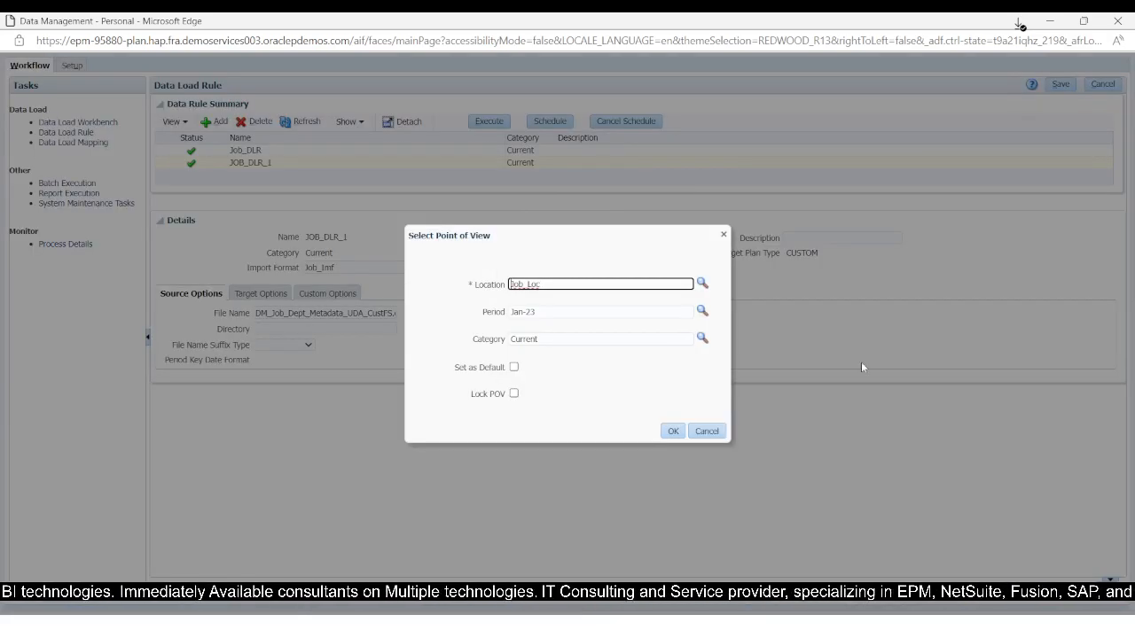
pyautogui.click(702, 312)
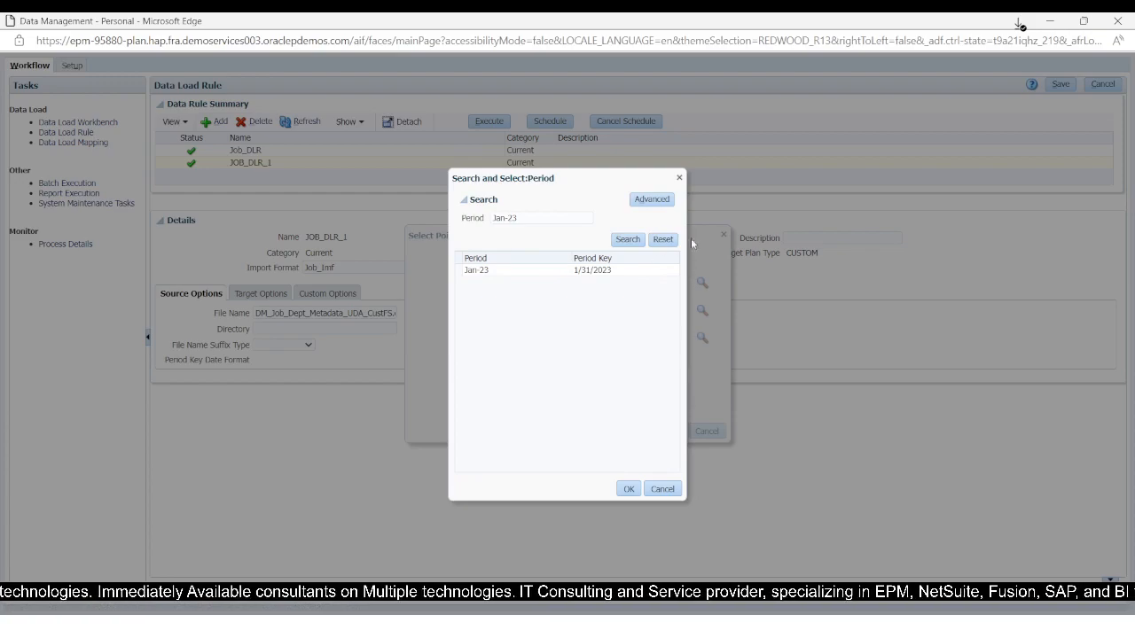
pyautogui.click(666, 241)
pyautogui.scroll(-5, 522, 373)
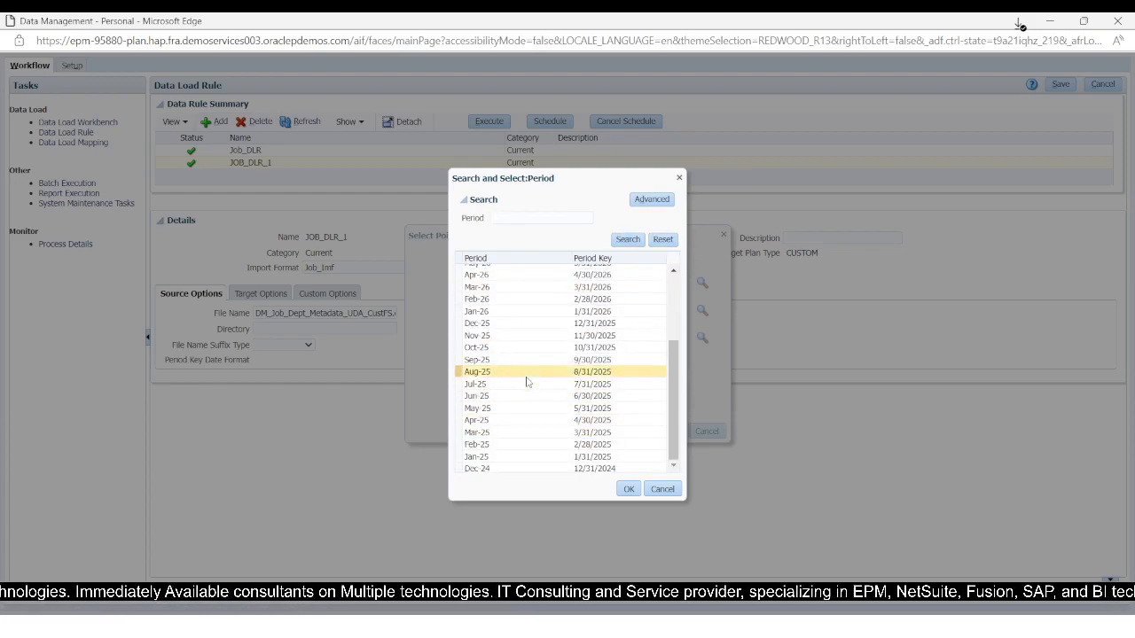
pyautogui.scroll(-9, 526, 377)
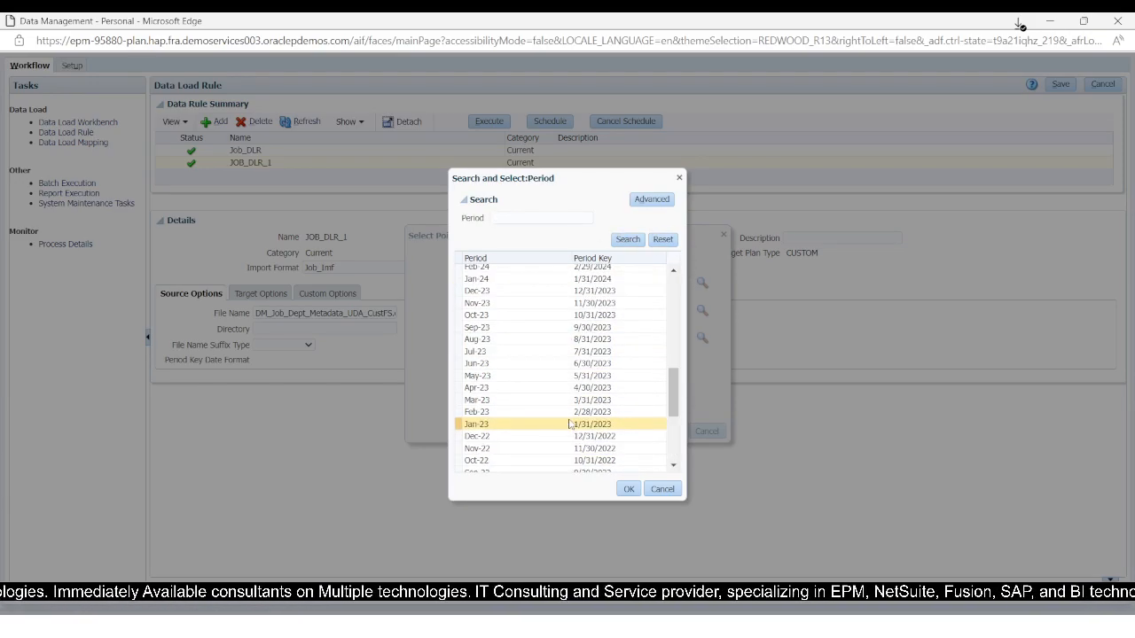
pyautogui.click(489, 436)
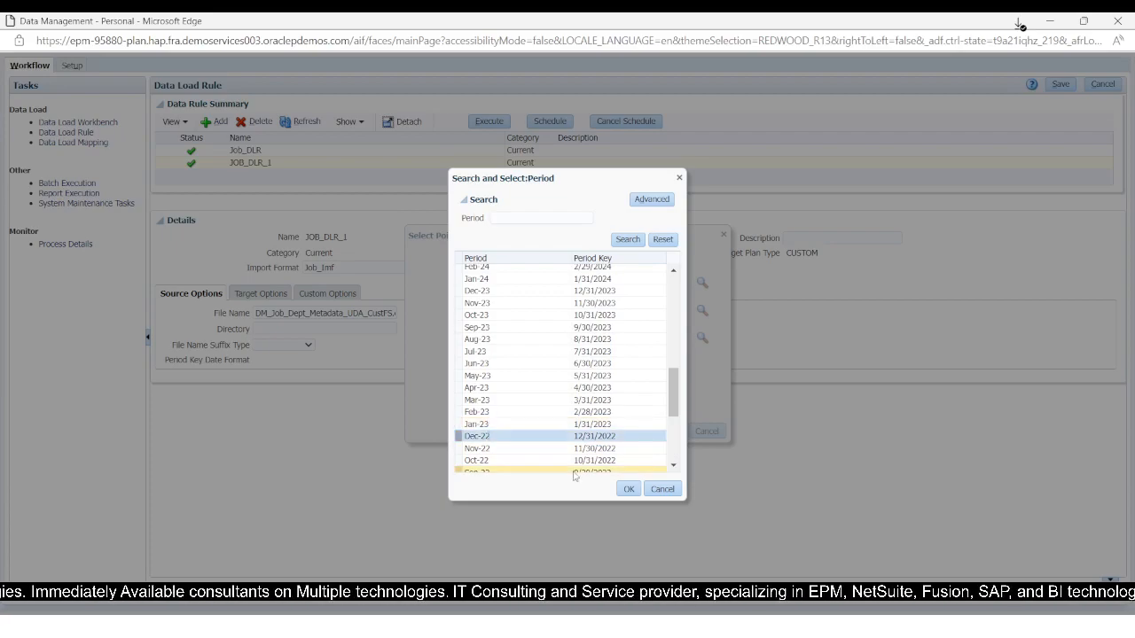
pyautogui.click(625, 488)
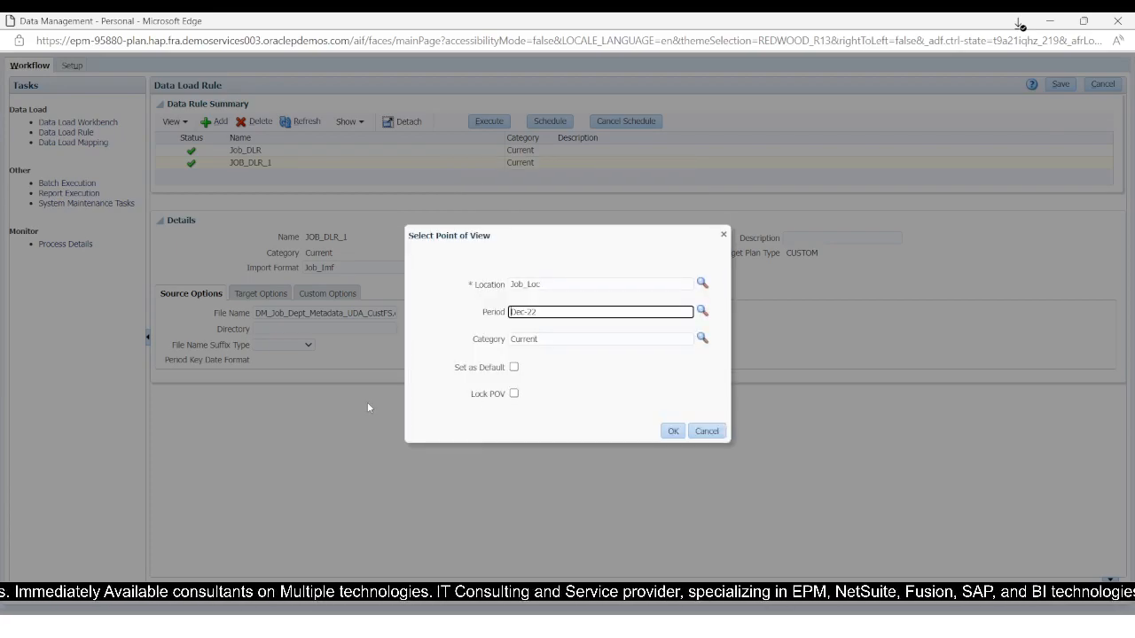
pyautogui.click(673, 431)
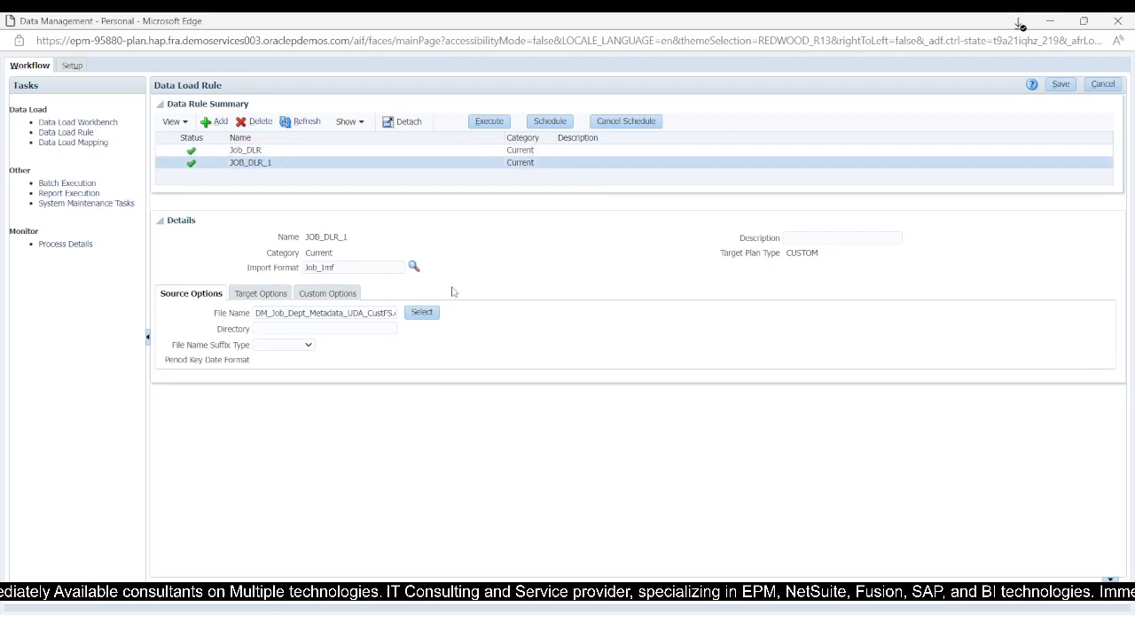
pyautogui.click(1058, 84)
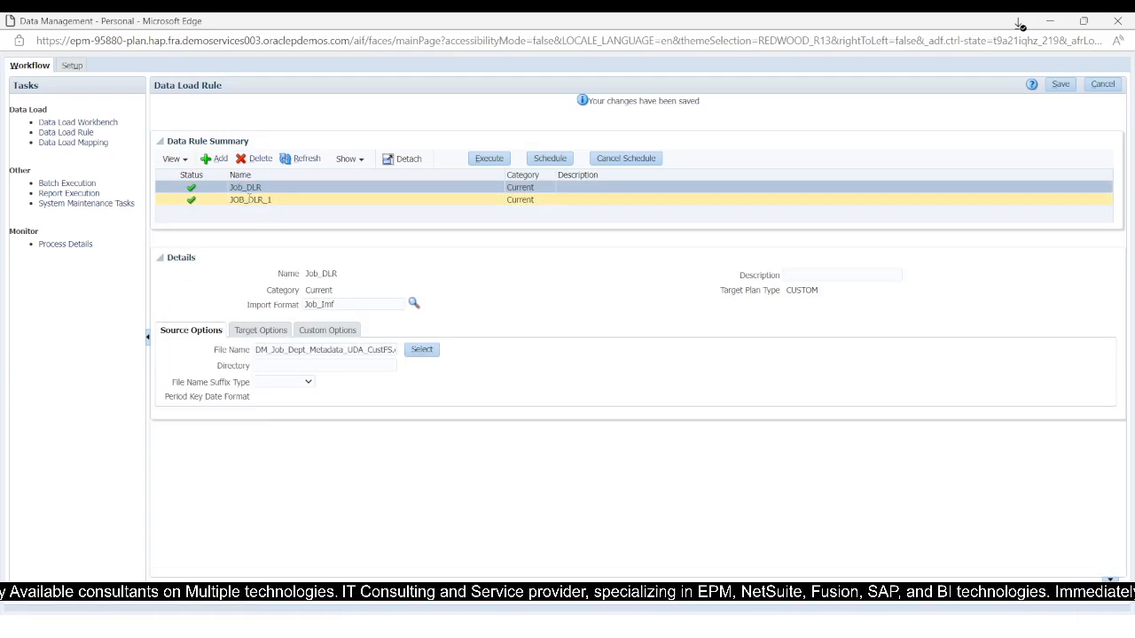
# Step: Execute JOB_DLR_1 for Dec-22 with Import from Source and Export to Target in Replace mode, and refresh the rule's status
pyautogui.click(235, 200)
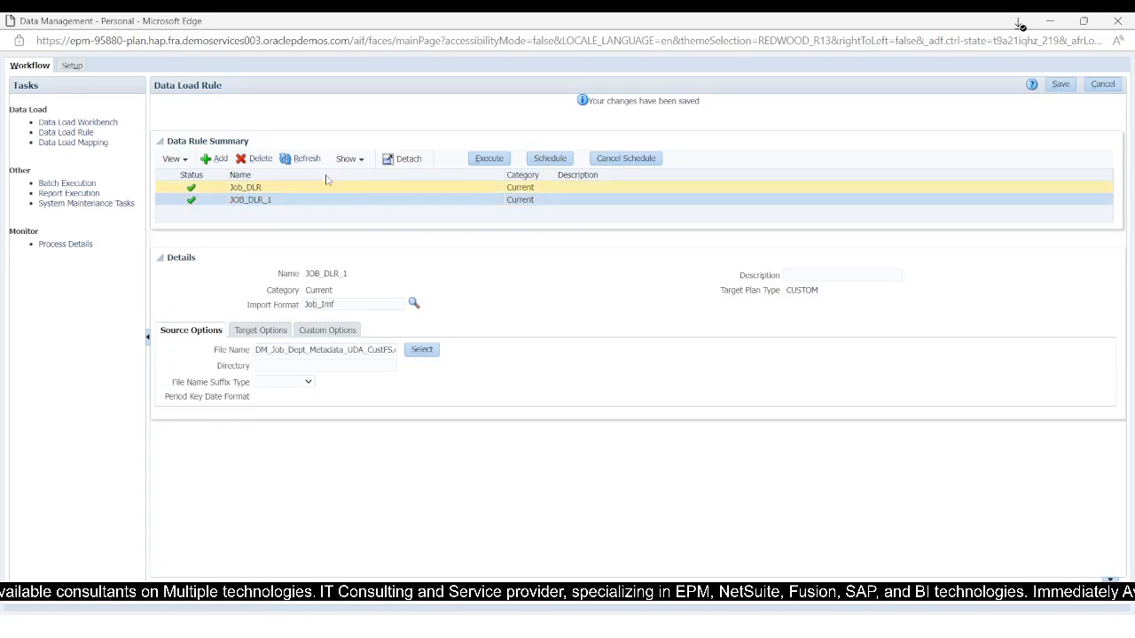
pyautogui.click(488, 160)
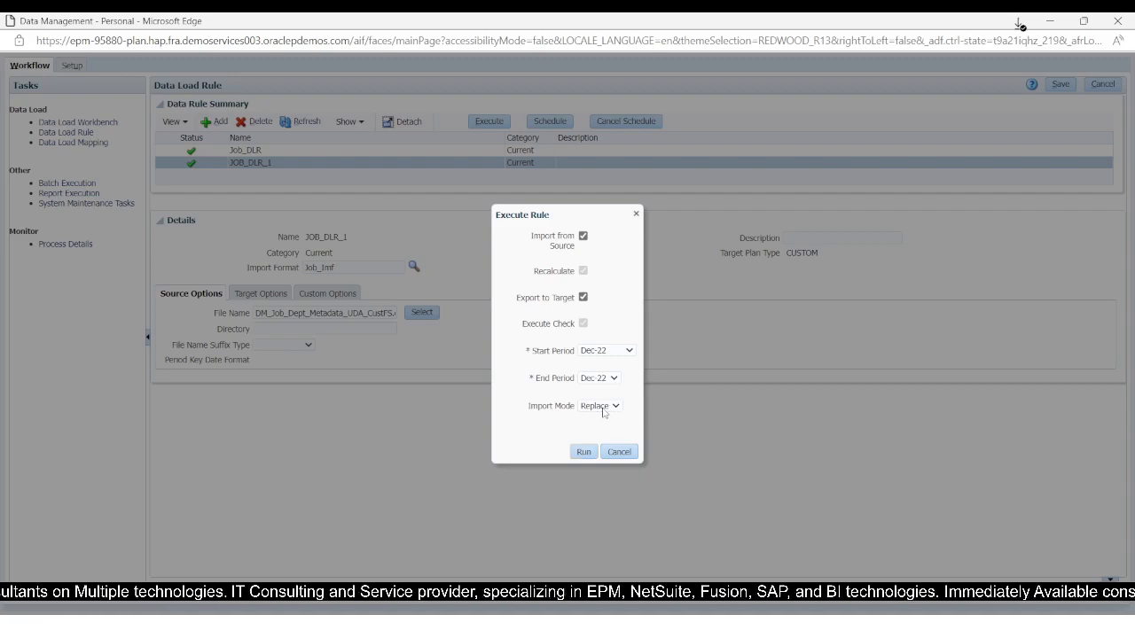
pyautogui.click(584, 452)
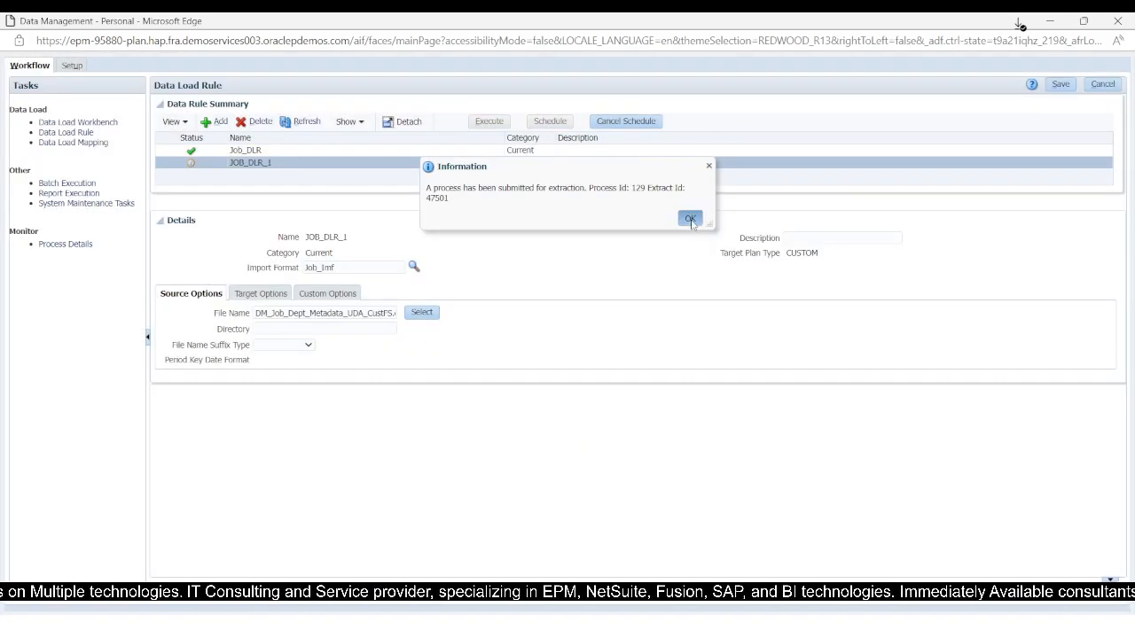
pyautogui.click(688, 219)
pyautogui.click(306, 122)
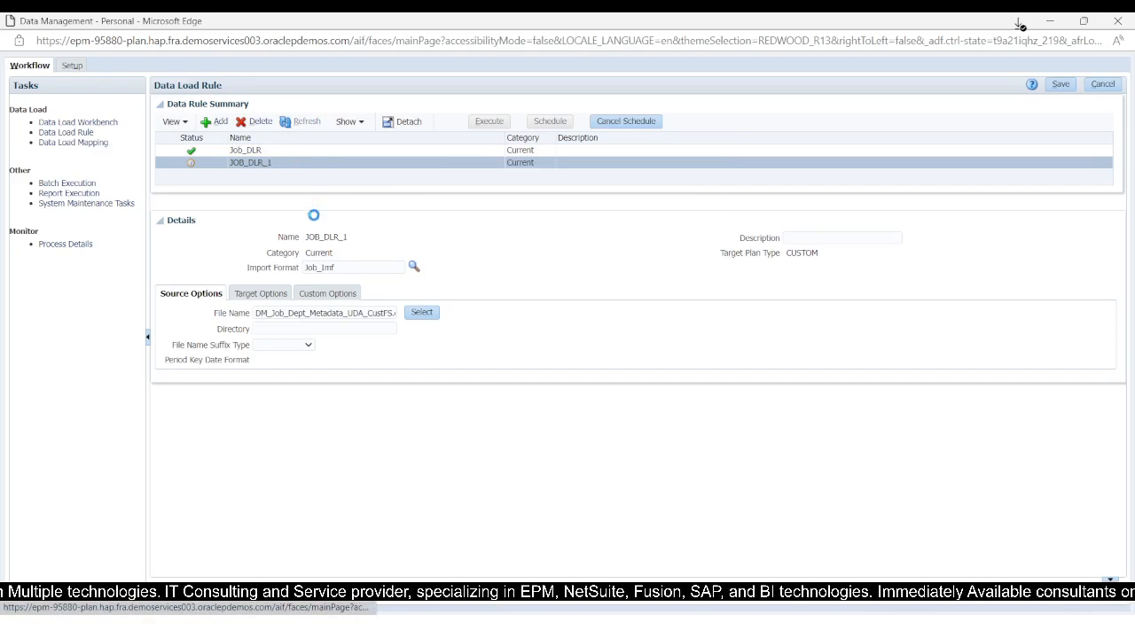
pyautogui.click(275, 165)
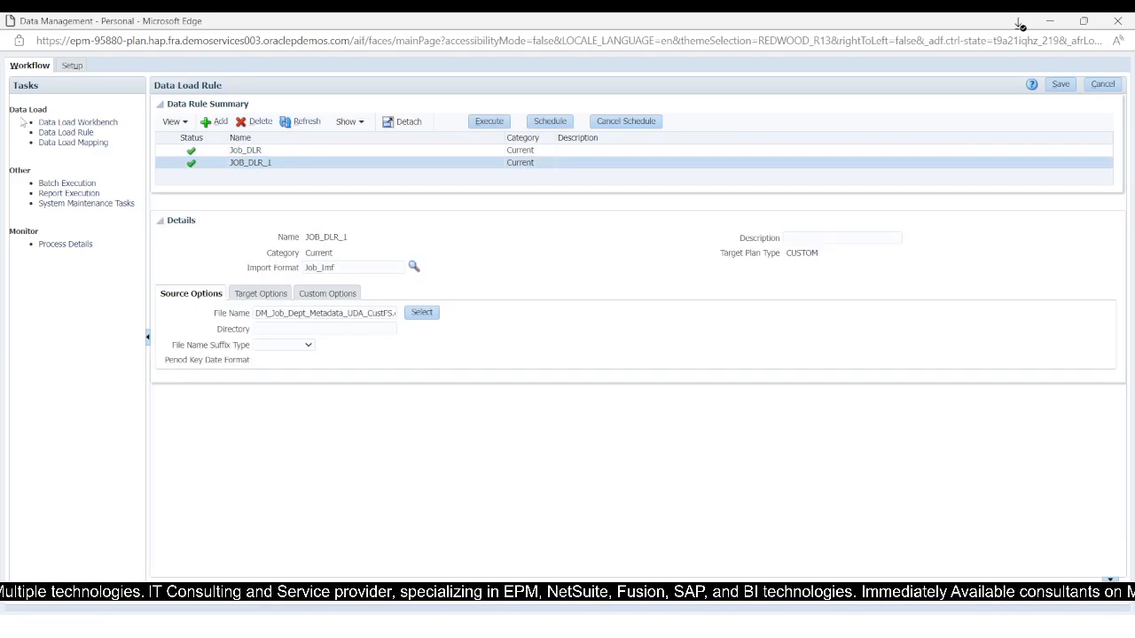
# Step: Review the loaded rows in the Data Load Workbench, and switch to the CustFS planning application to expand Total_Jobs in the Department dimension
pyautogui.click(78, 122)
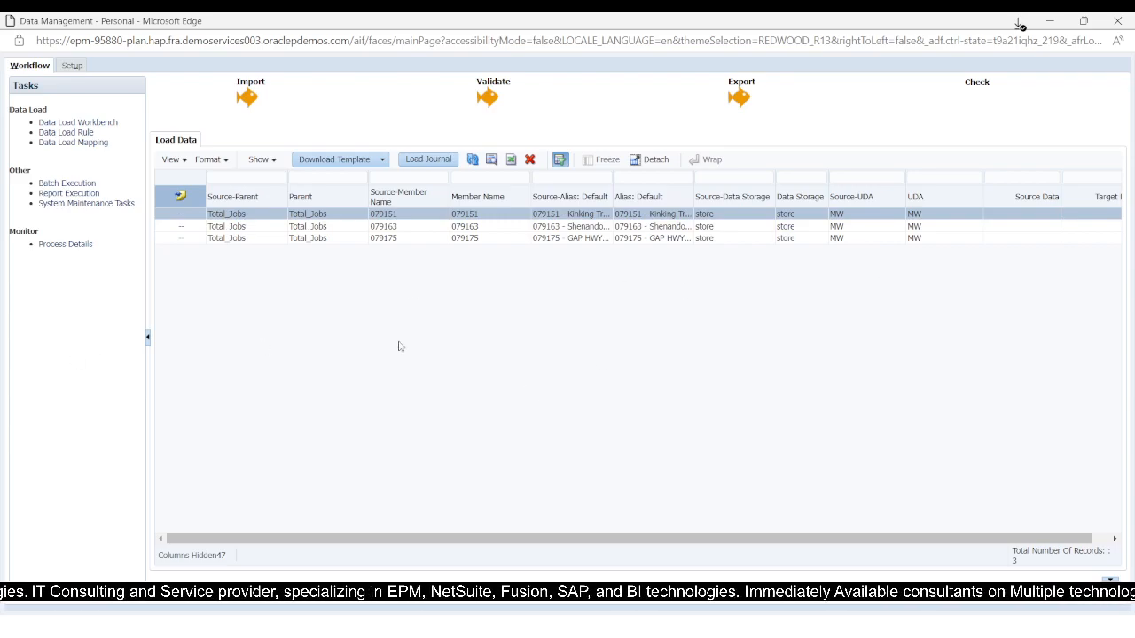
pyautogui.hotkey('alt', 'Tab')
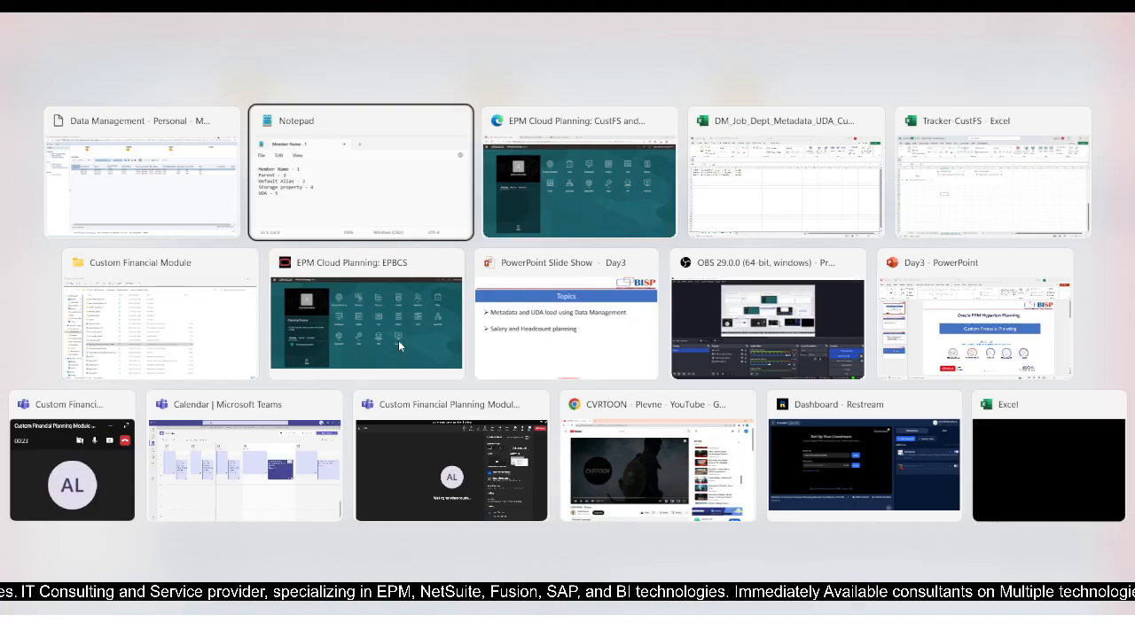
pyautogui.click(569, 193)
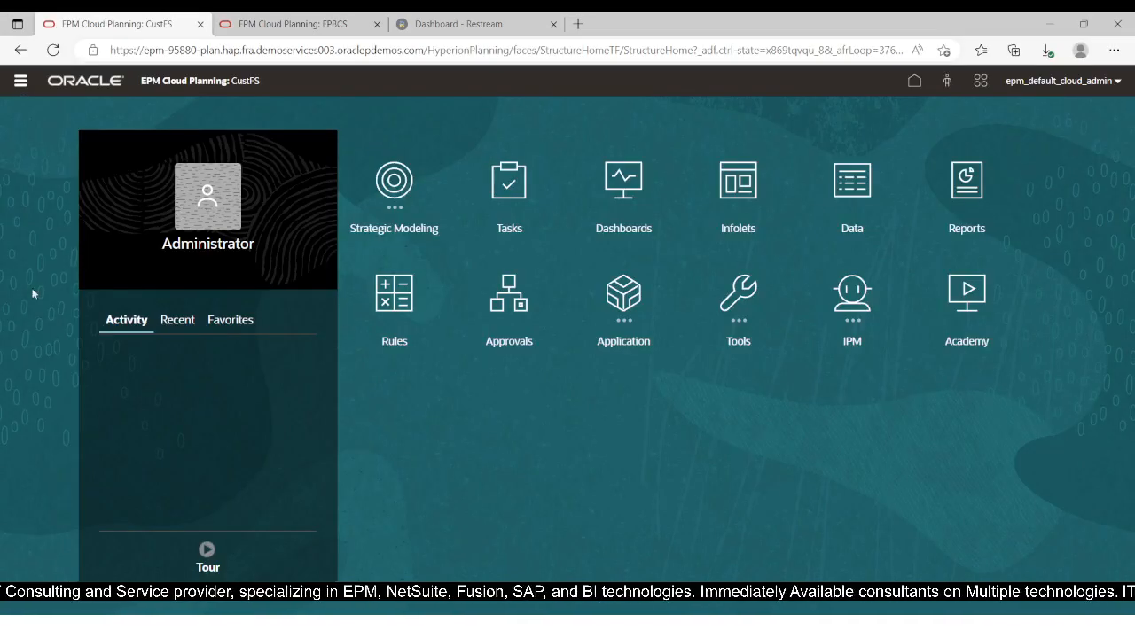
pyautogui.click(20, 82)
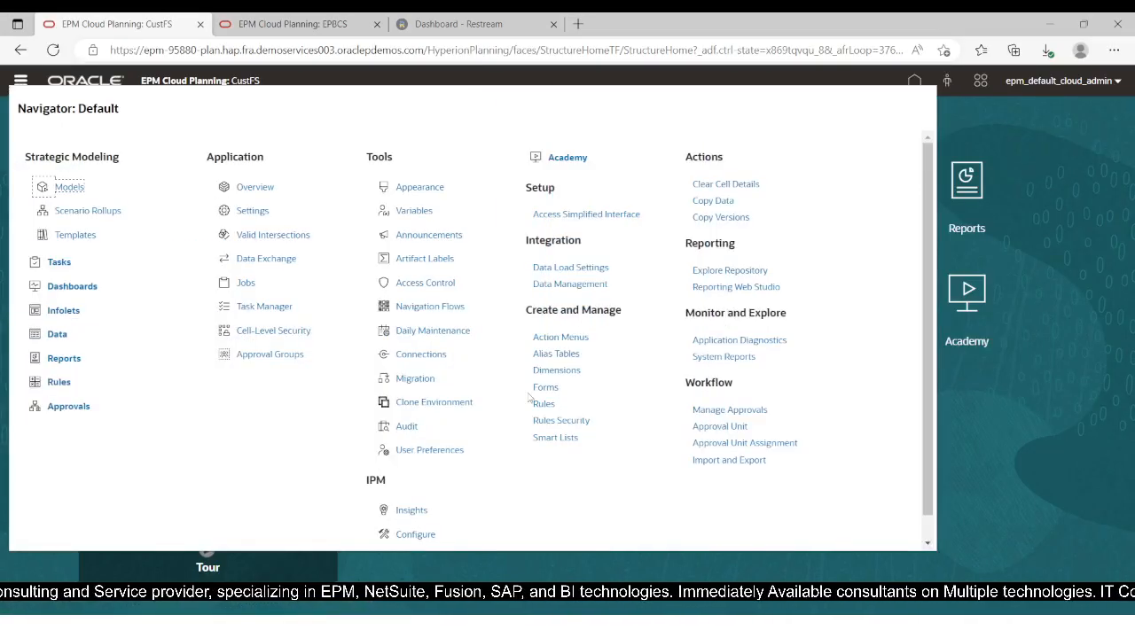
pyautogui.click(554, 370)
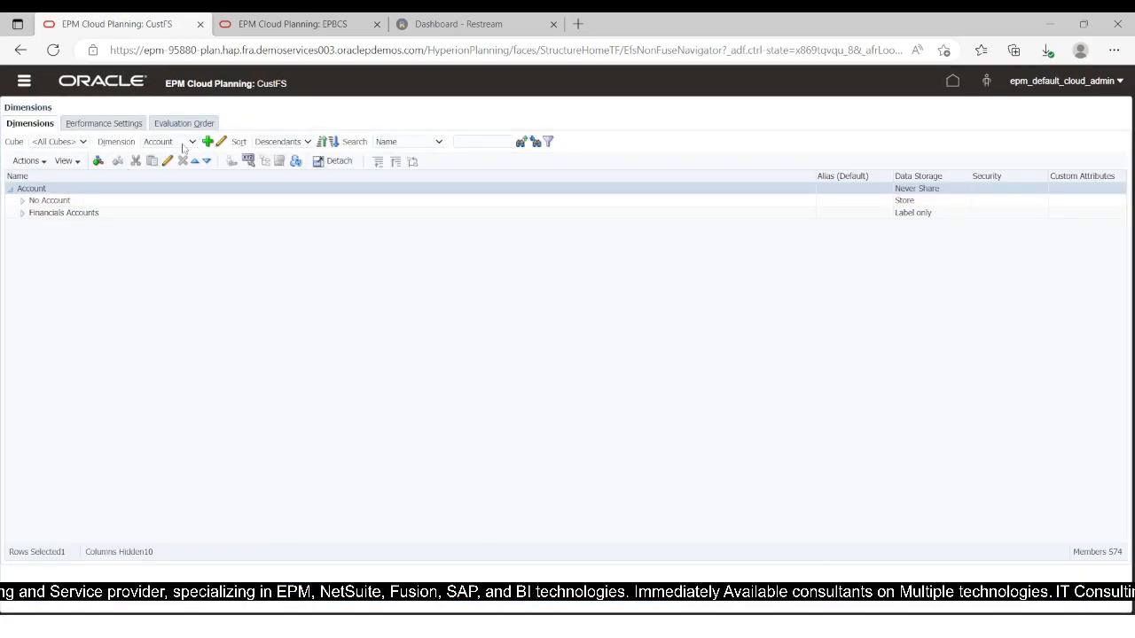
pyautogui.click(164, 146)
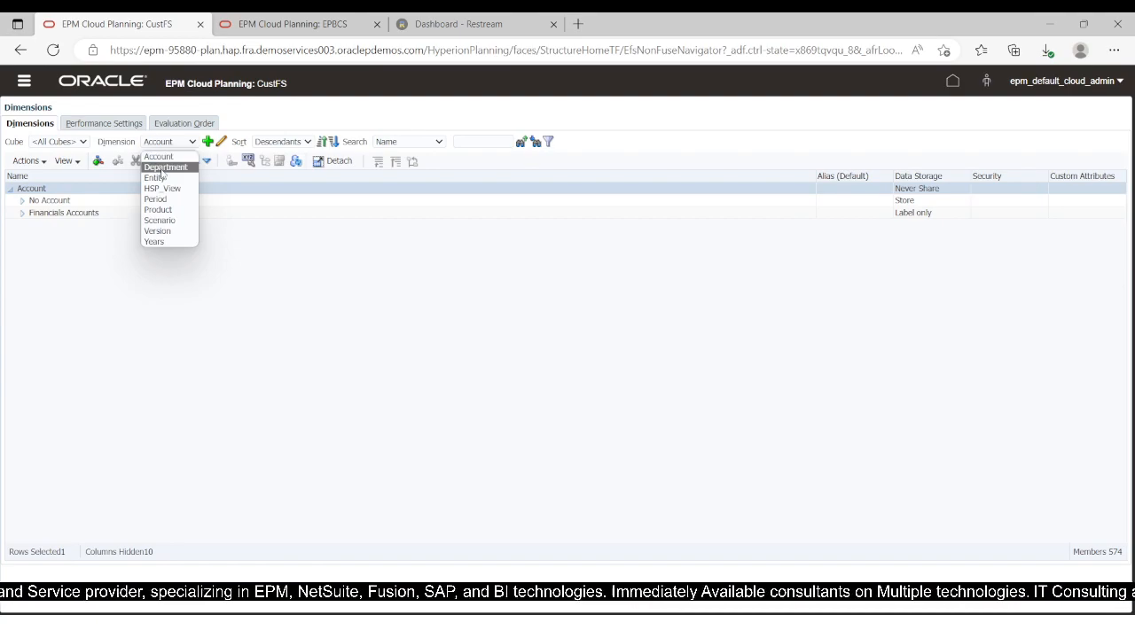
pyautogui.click(160, 169)
pyautogui.click(22, 224)
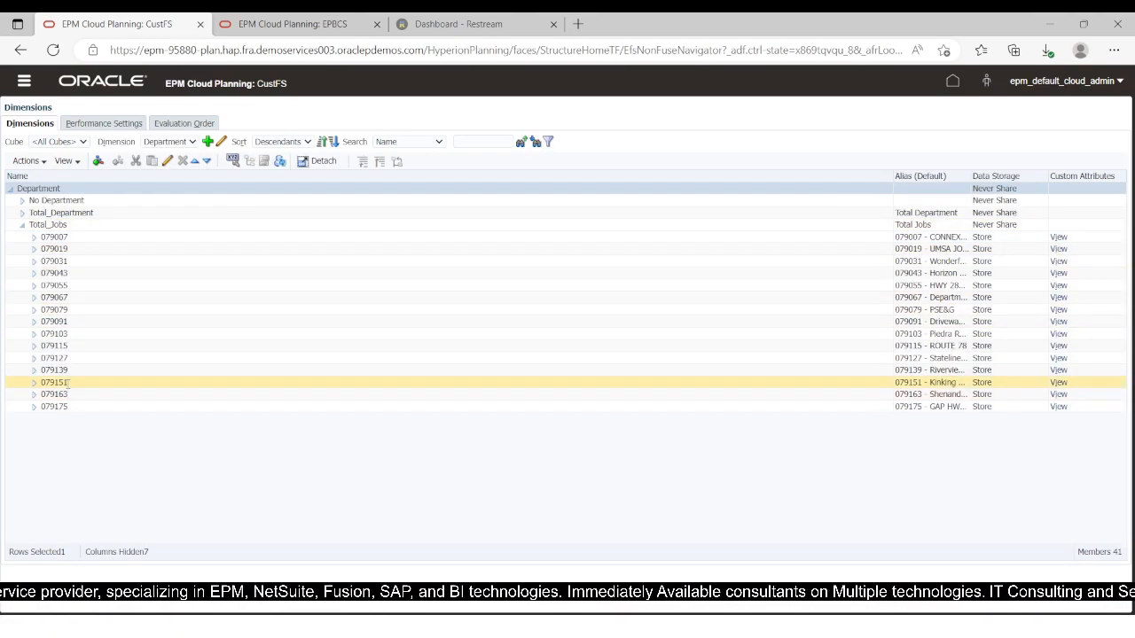
# Step: Widen the alias column and open the UDA assignments of member 079151 under Total_Jobs
pyautogui.click(67, 383)
pyautogui.moveTo(890, 173); pyautogui.dragTo(373, 174)
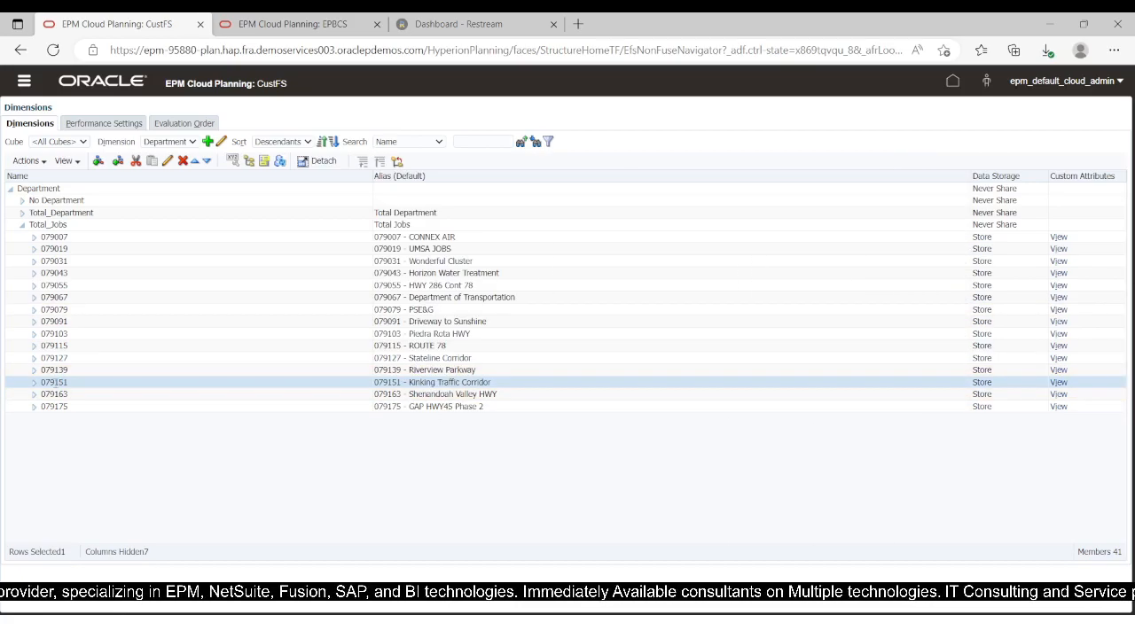
pyautogui.click(168, 161)
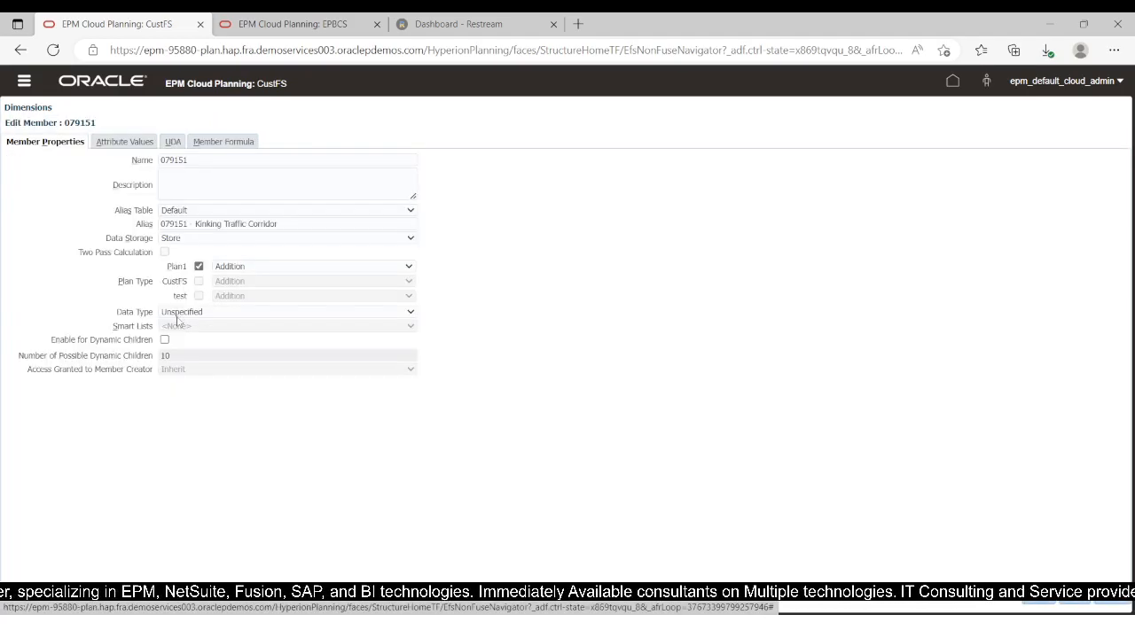
pyautogui.click(177, 144)
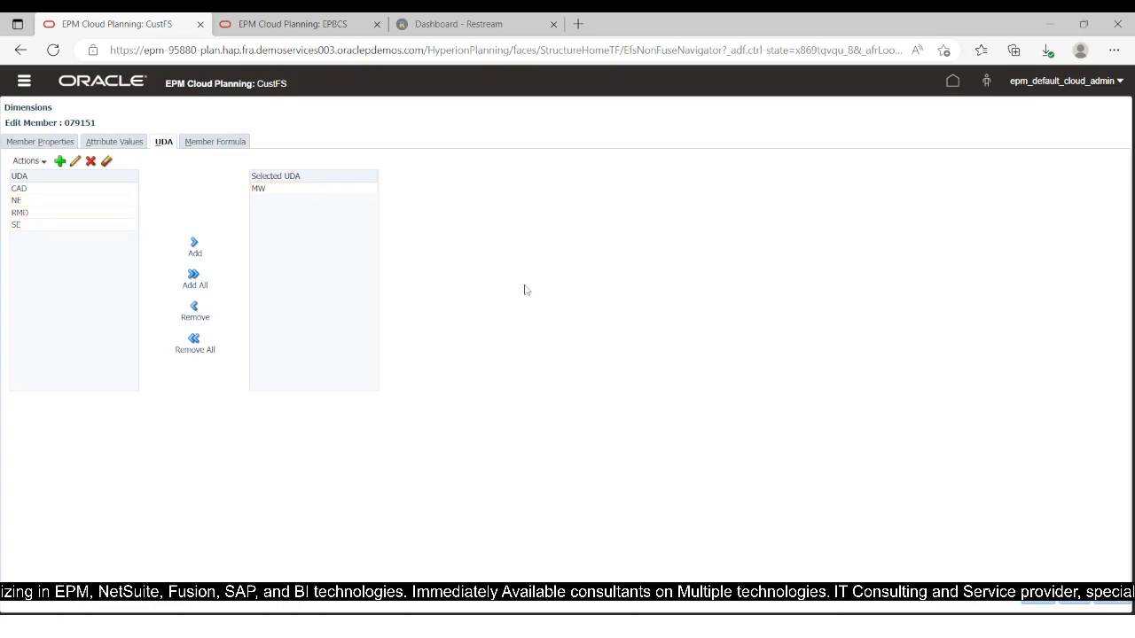
# Step: Switch to the DM_Job_Dept_Metadata_UDA_CustFS workbook in Excel and check the job numbers and UDA values of the source rows
pyautogui.hotkey('alt', 'Tab')
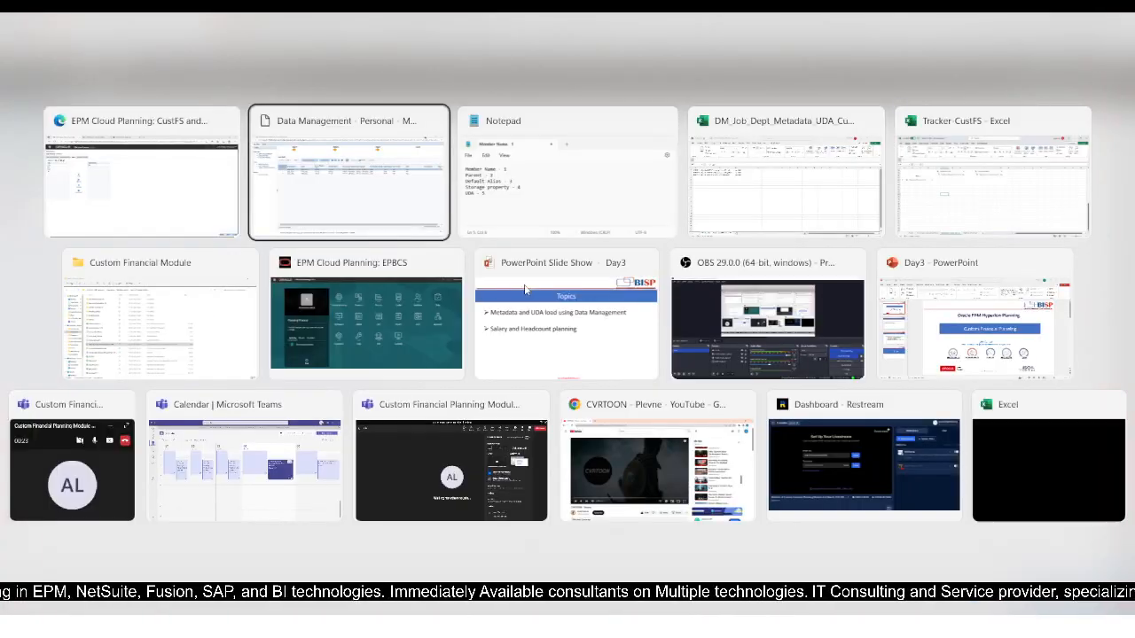
pyautogui.hotkey('alt', 'Tab')
pyautogui.hotkey('alt', 'Tab')
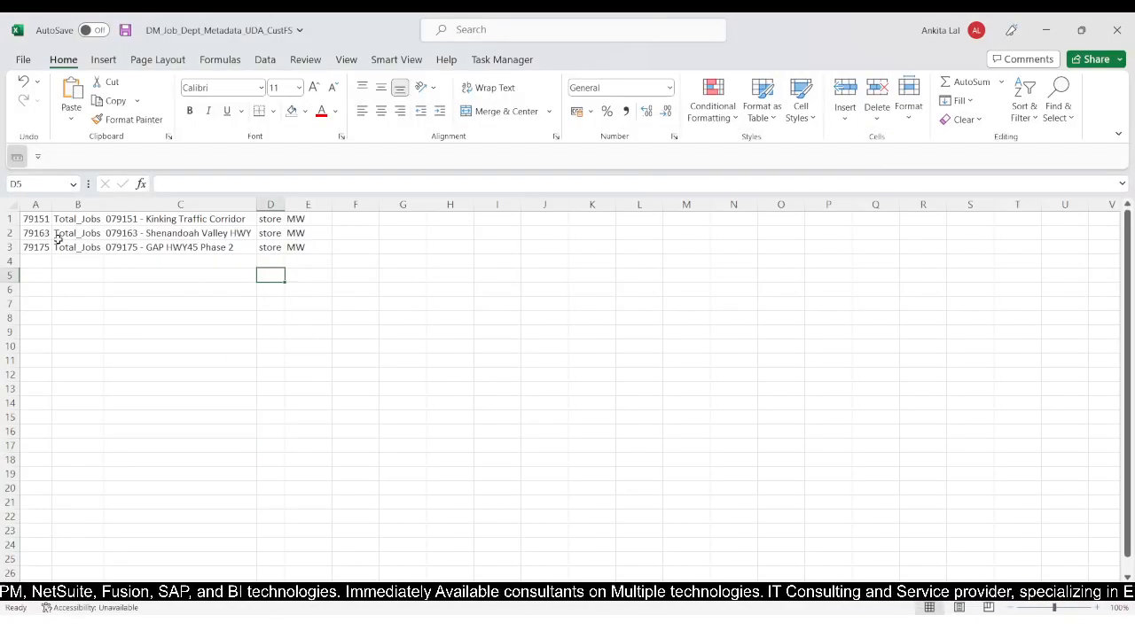
pyautogui.click(34, 229)
pyautogui.click(309, 235)
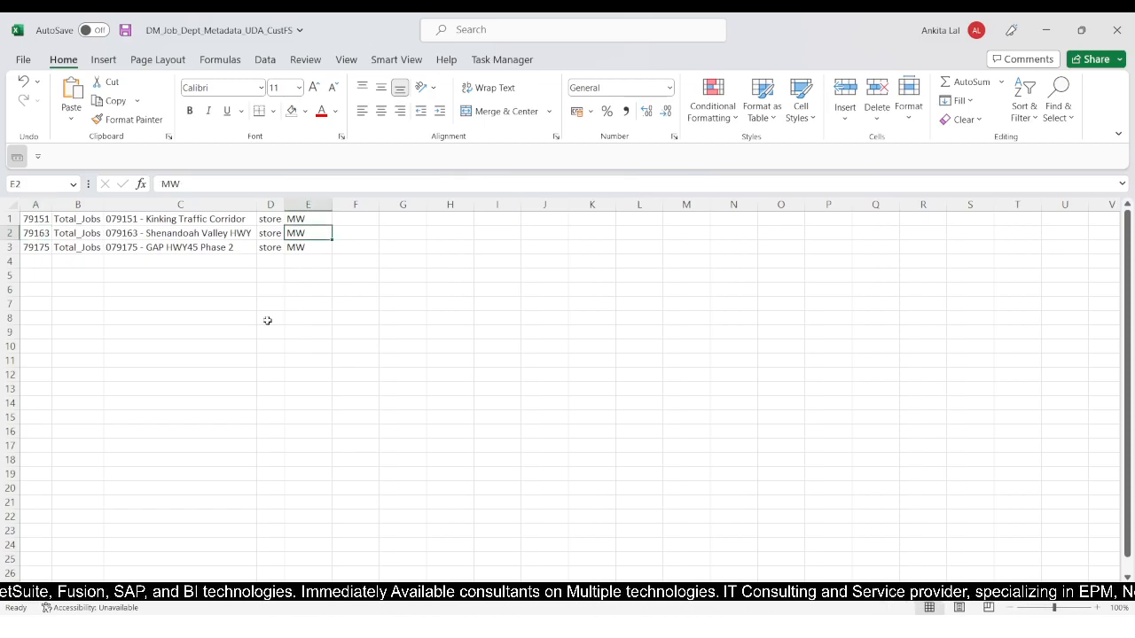
# Step: Close the Data Management window and leave the editor of member 079151 in the planning application
pyautogui.hotkey('alt', 'Tab')
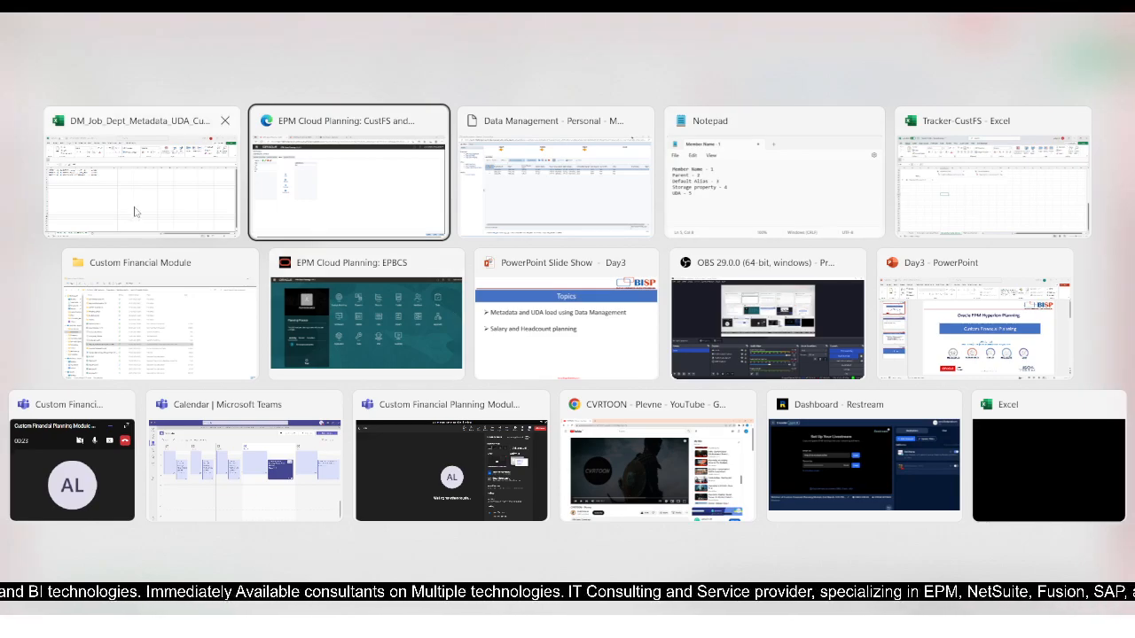
pyautogui.click(578, 210)
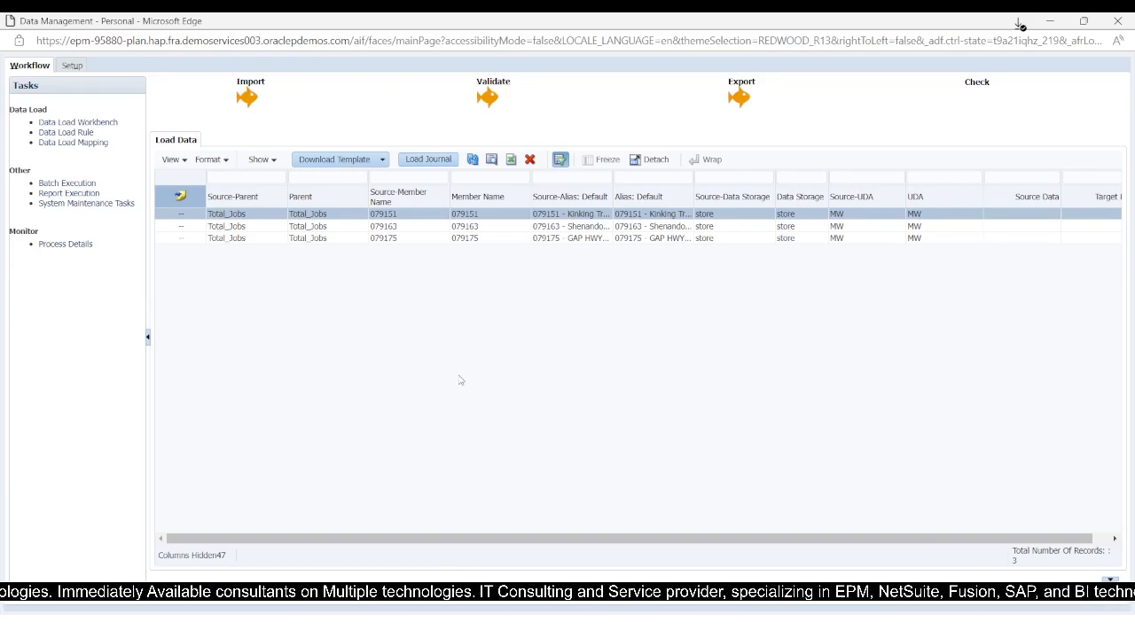
pyautogui.click(1118, 19)
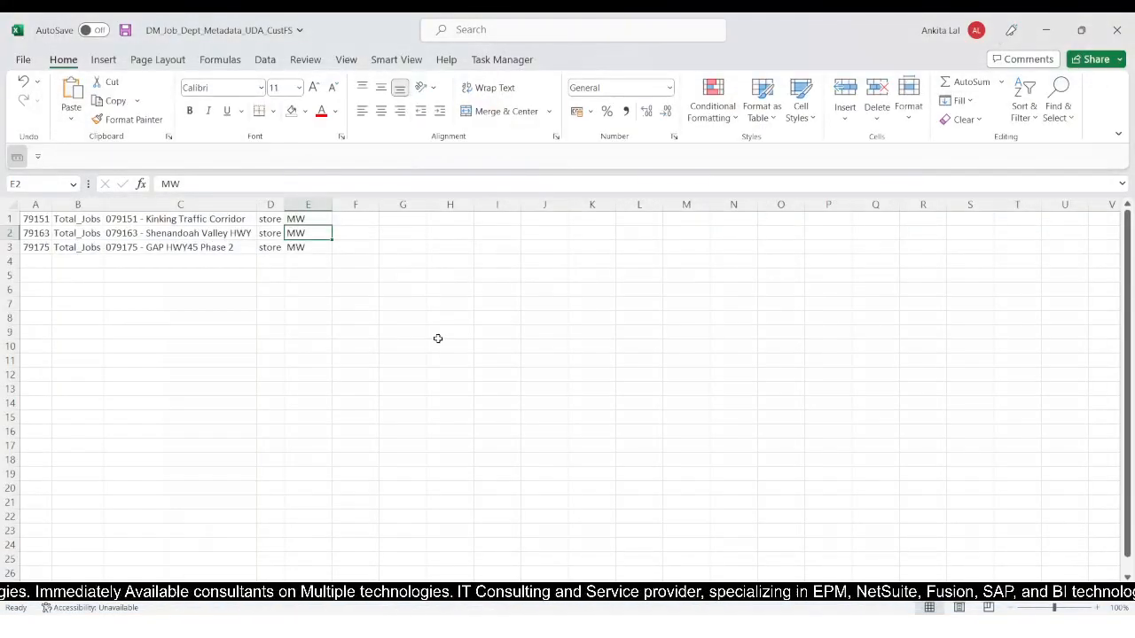
pyautogui.hotkey('alt', 'Tab')
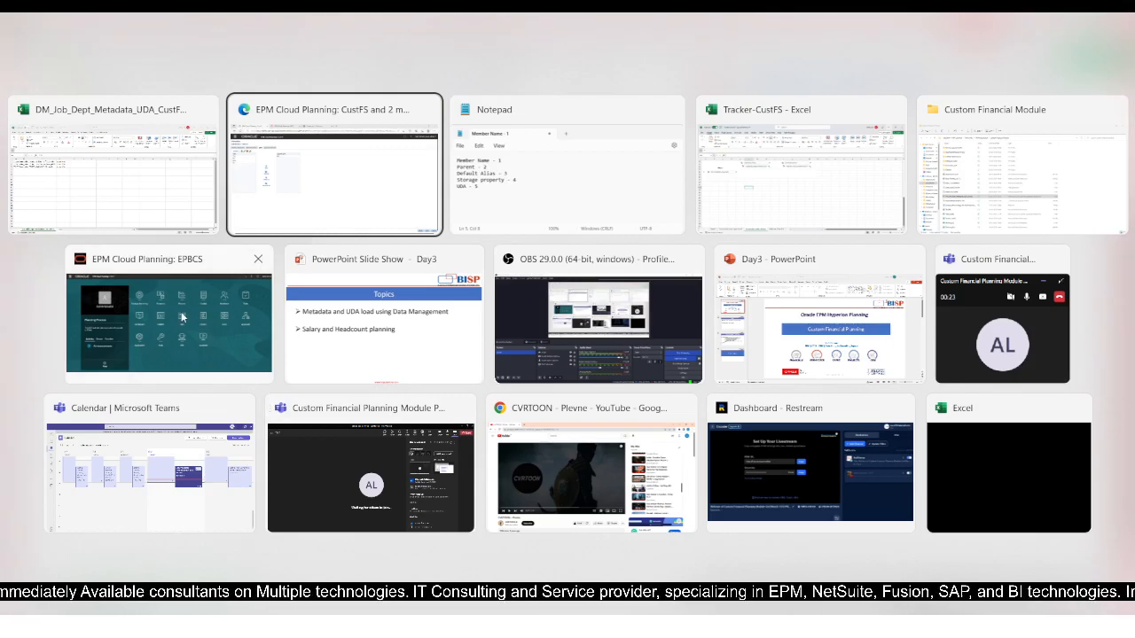
pyautogui.click(269, 163)
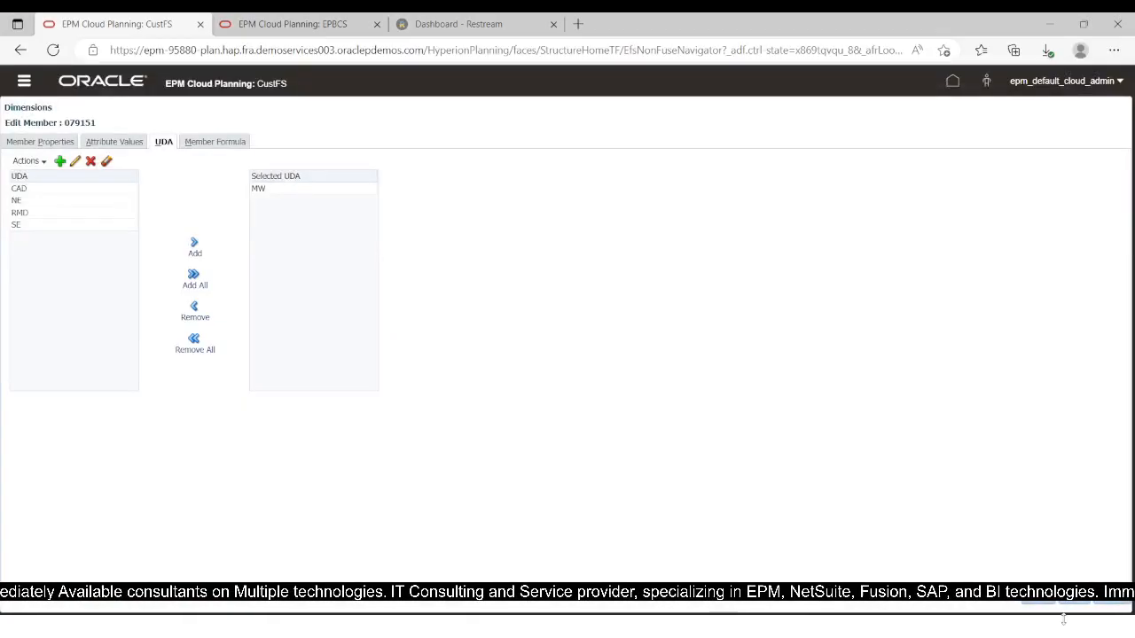
pyautogui.click(1107, 604)
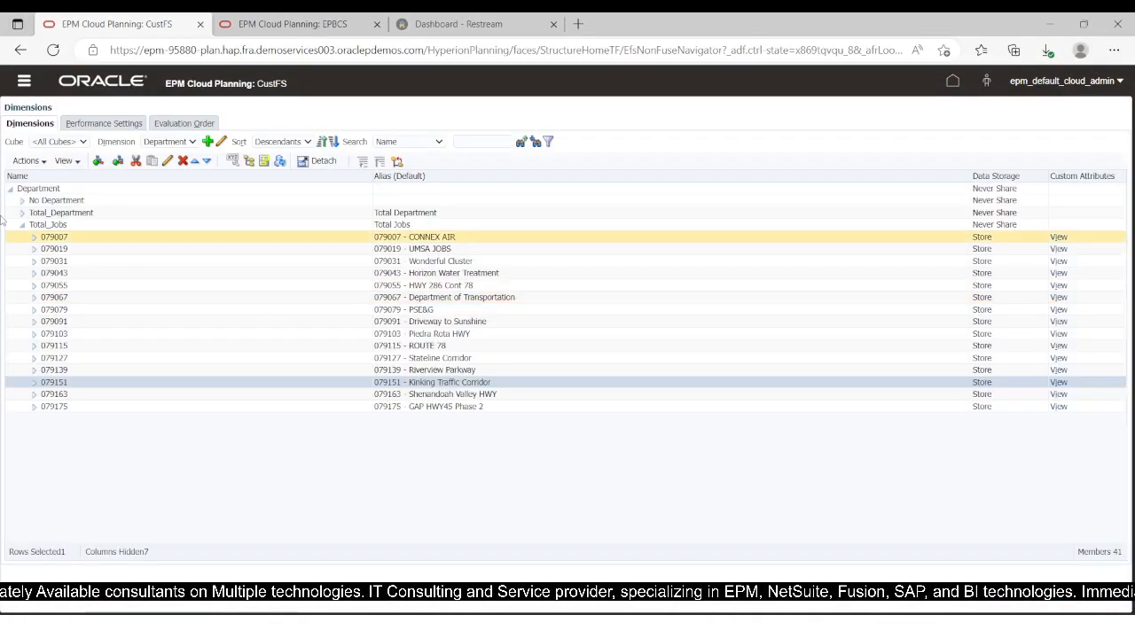
# Step: Open form management for the CustFS application and select the Plan folder in the Library
pyautogui.click(955, 81)
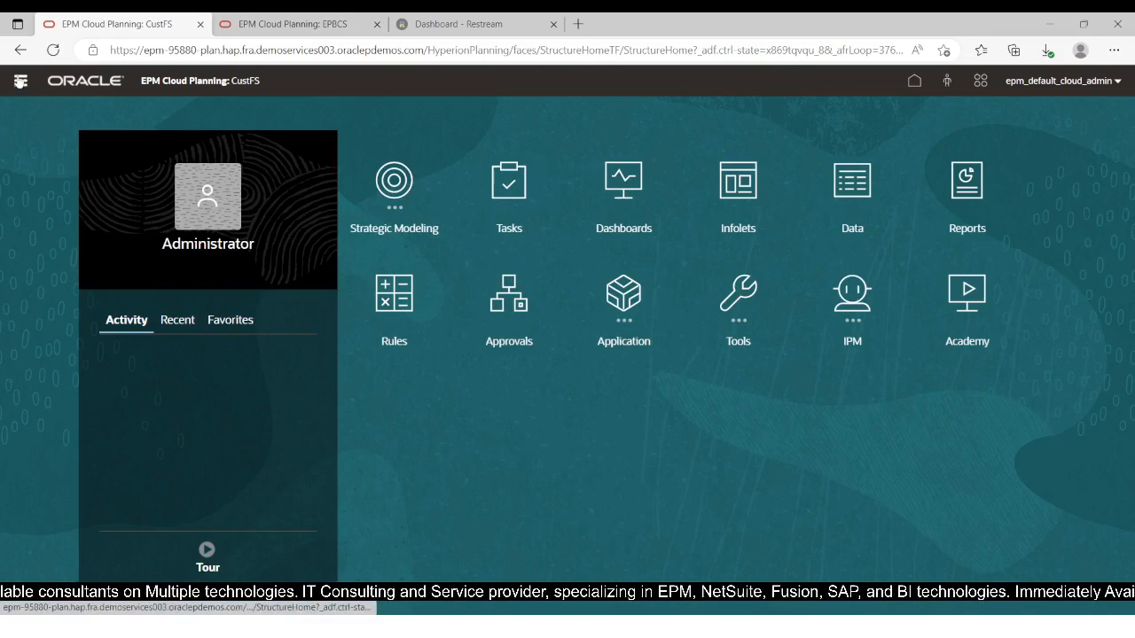
pyautogui.click(21, 82)
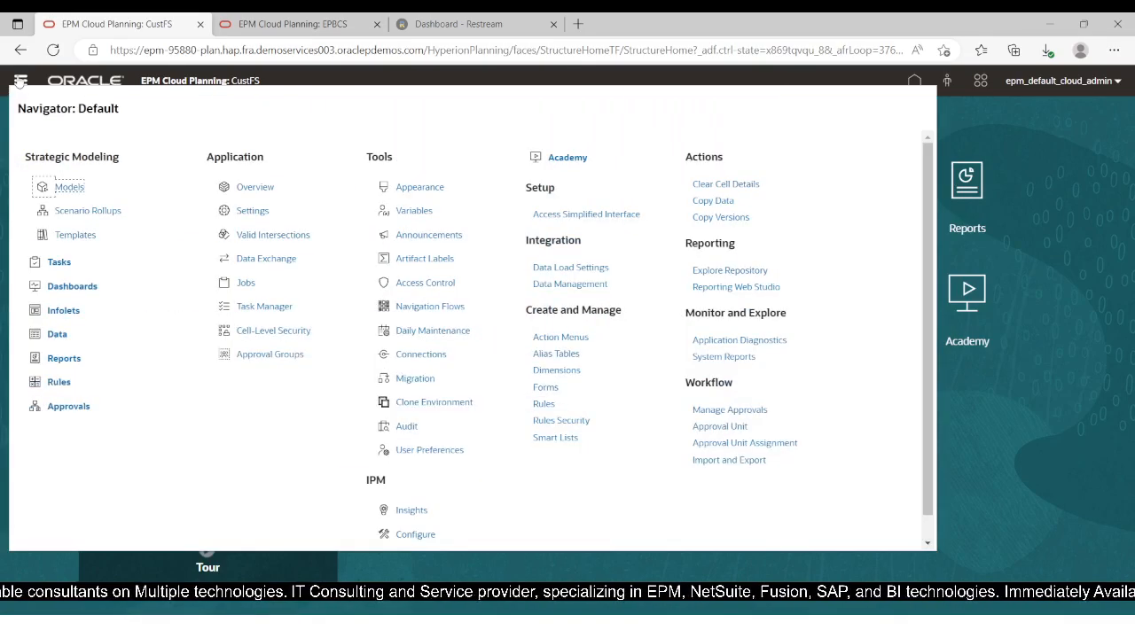
pyautogui.click(546, 388)
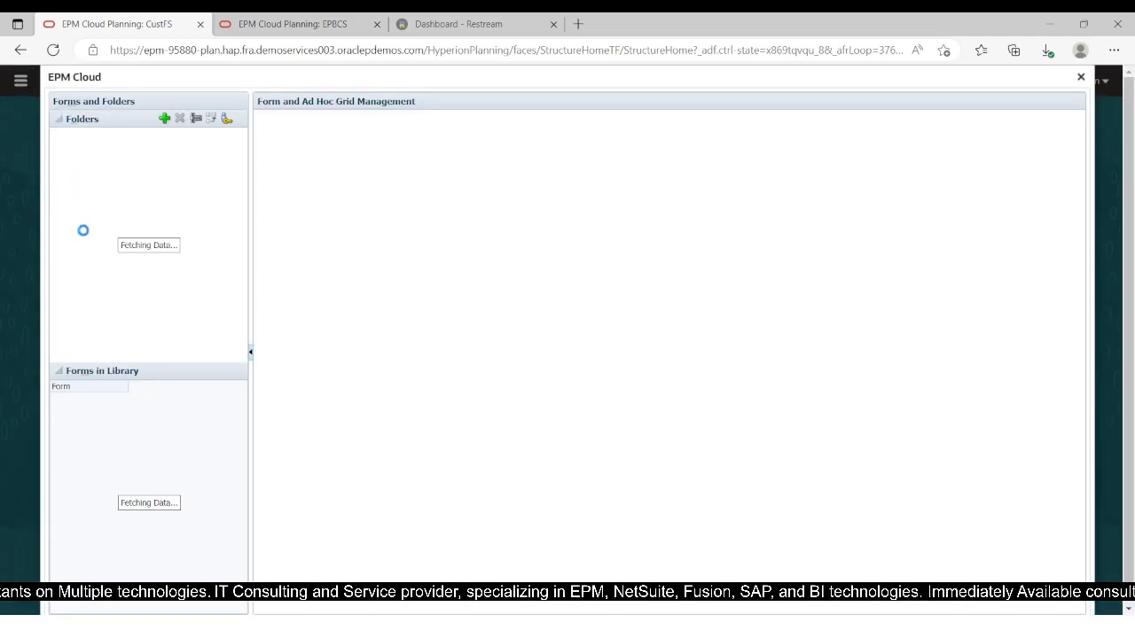
pyautogui.click(53, 135)
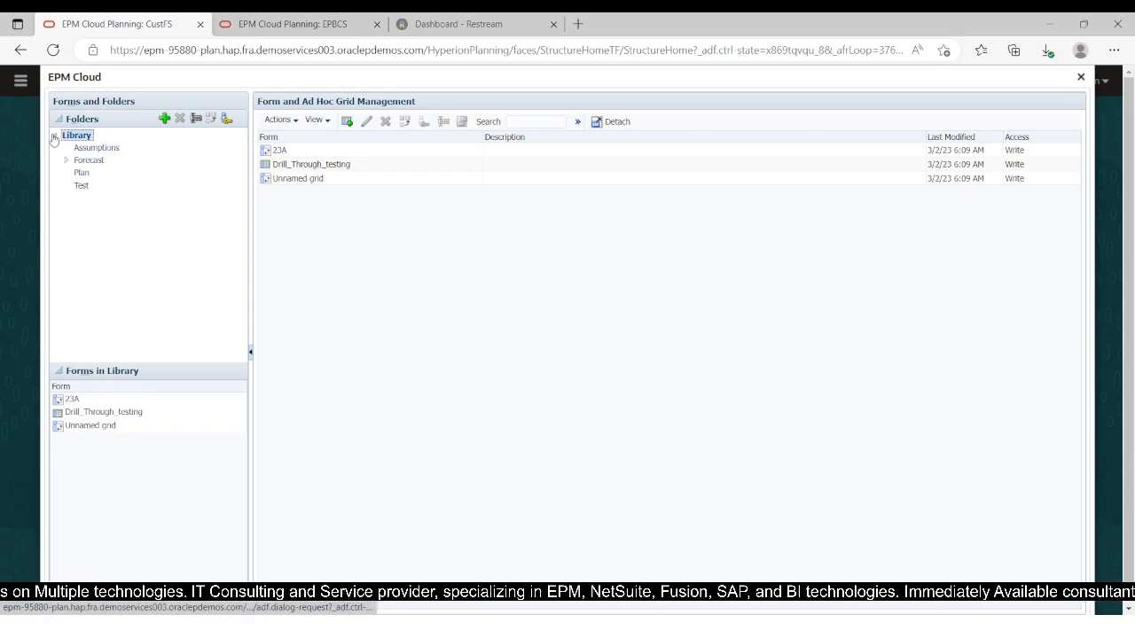
pyautogui.click(81, 172)
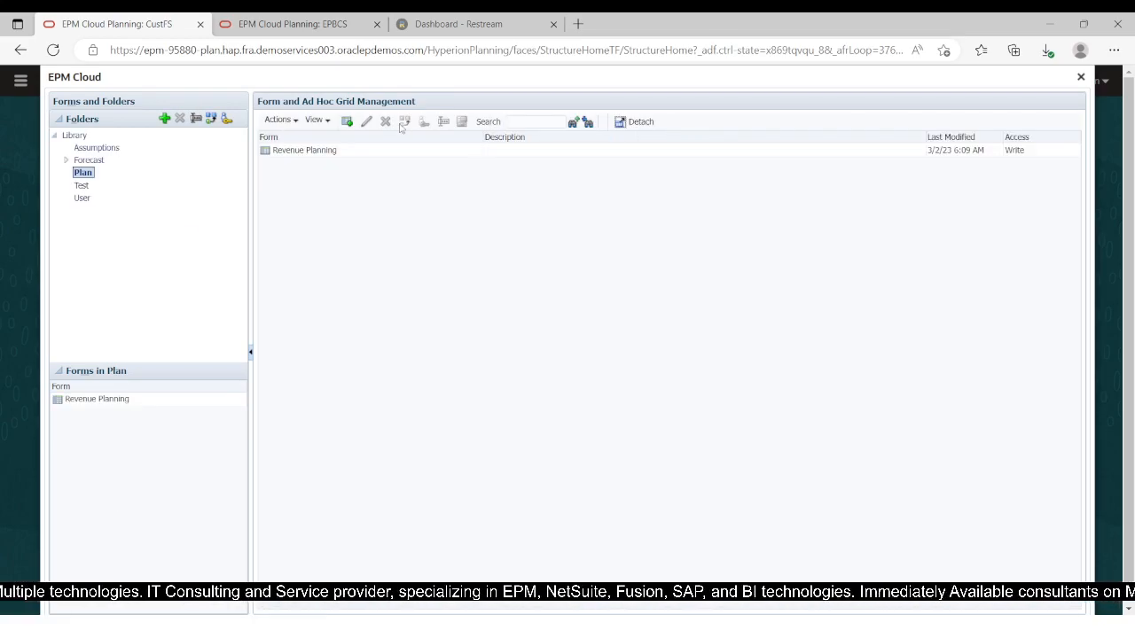
# Step: Create a simple form named Salary_Headcount_Plan on the Plan1 cube and proceed to its layout
pyautogui.click(346, 122)
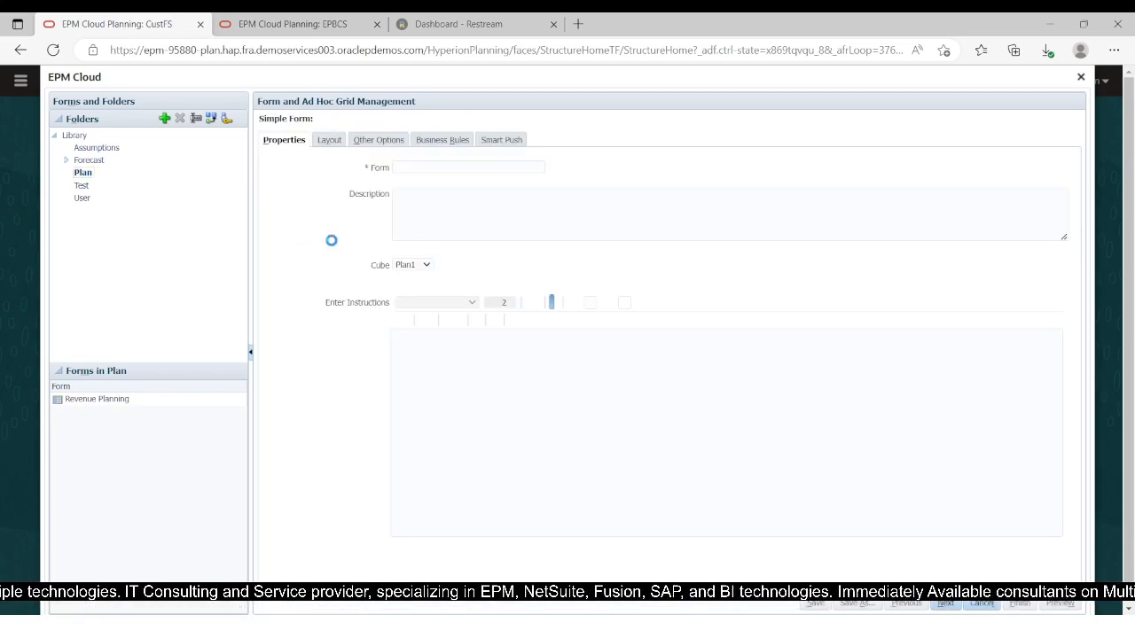
pyautogui.click(428, 169)
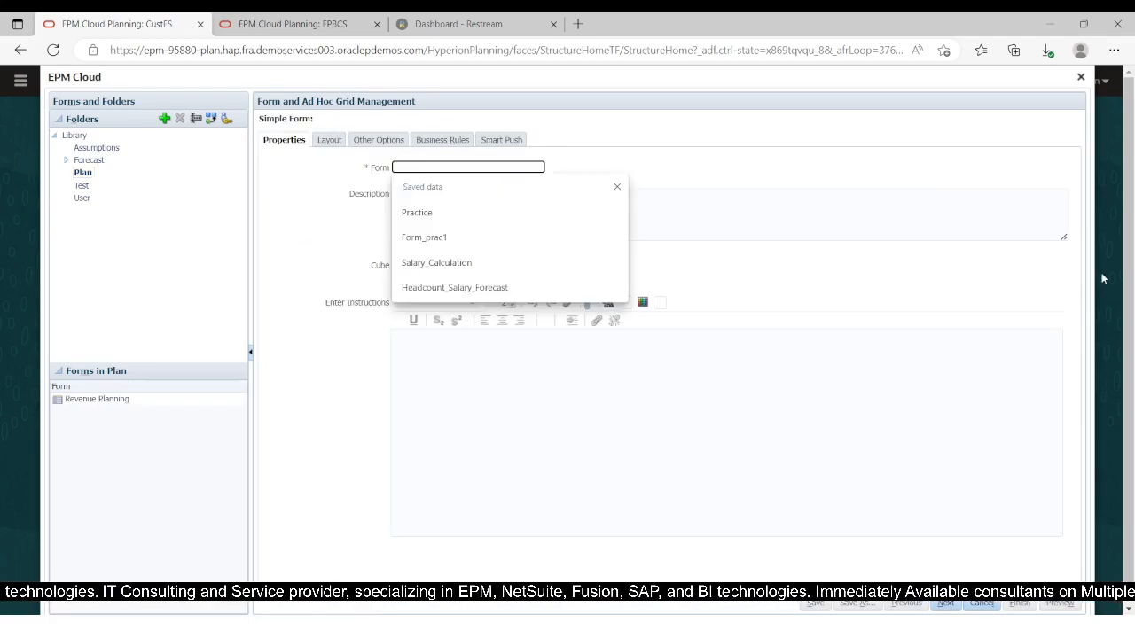
pyautogui.write('Salary')
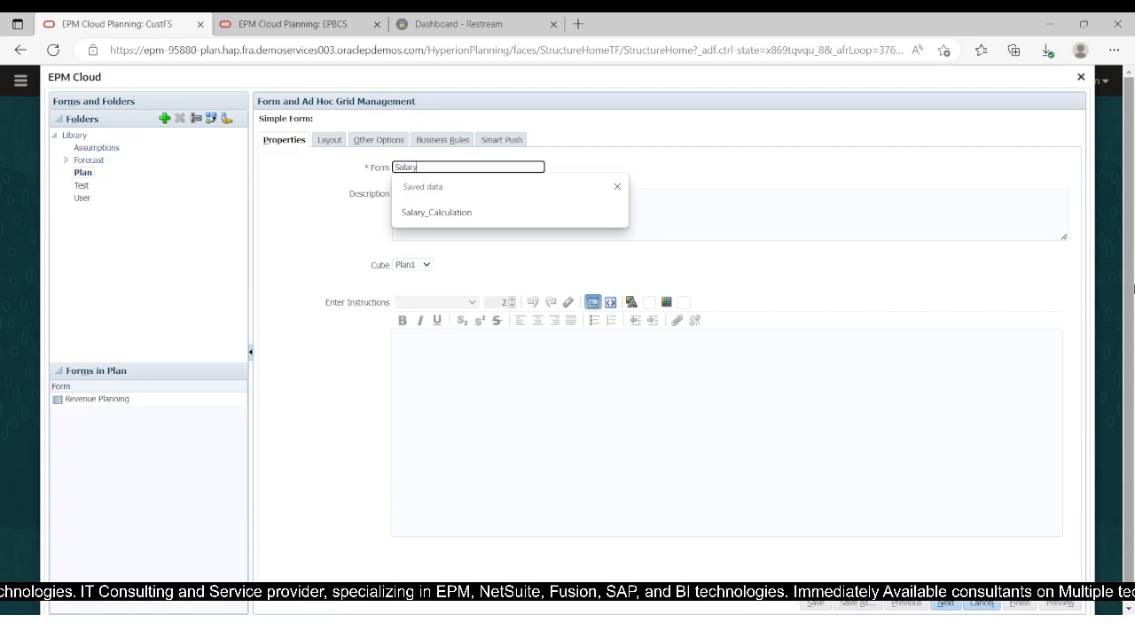
pyautogui.write('_Headcount_P')
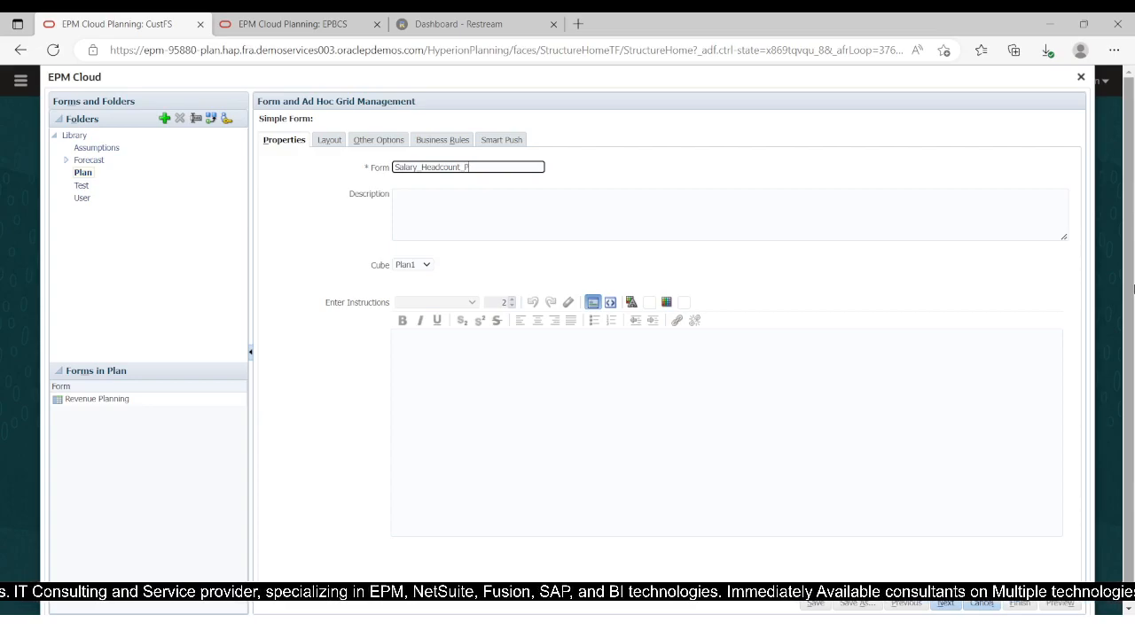
pyautogui.write('lan')
pyautogui.click(425, 281)
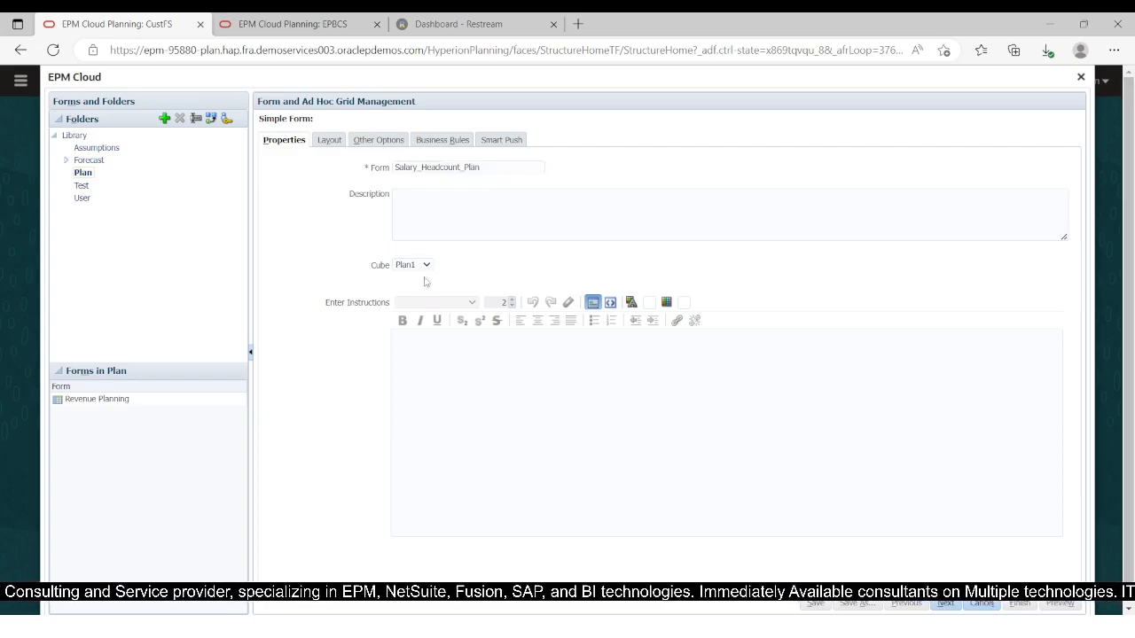
pyautogui.click(952, 606)
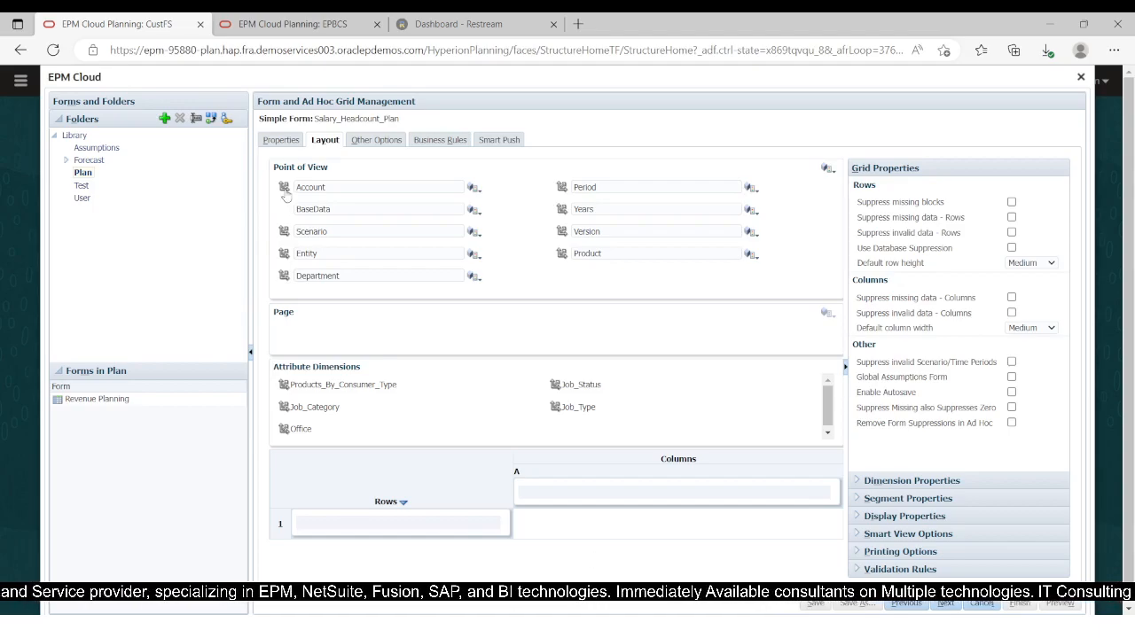
# Step: Place the Account dimension in the form's rows and set the Scenario point of view member to Plan
pyautogui.moveTo(282, 189); pyautogui.dragTo(298, 527)
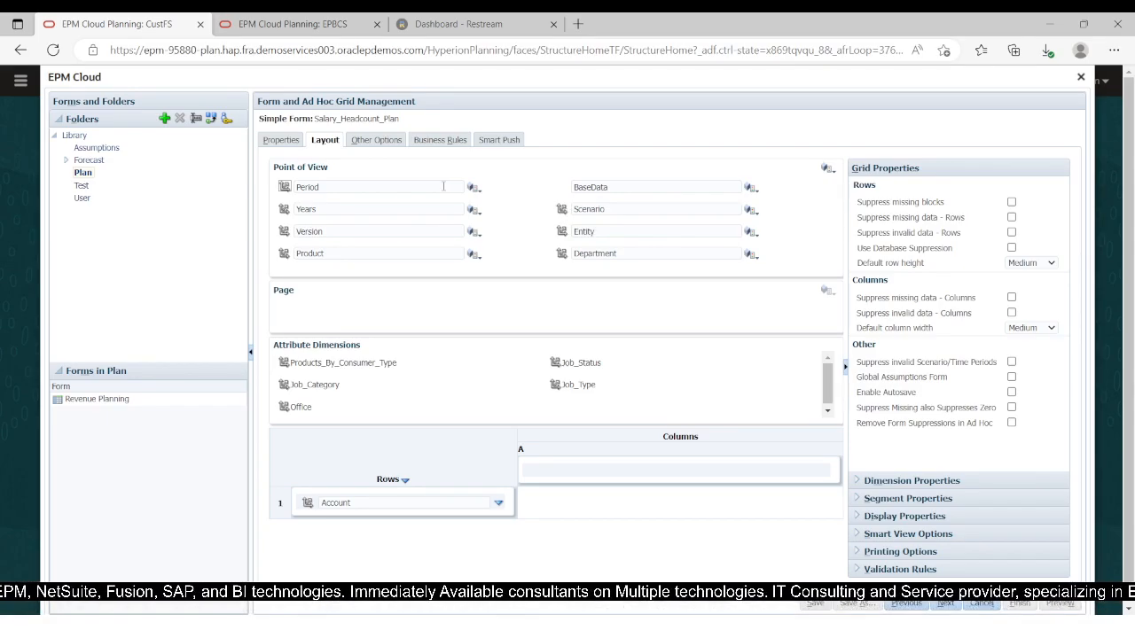
pyautogui.click(750, 213)
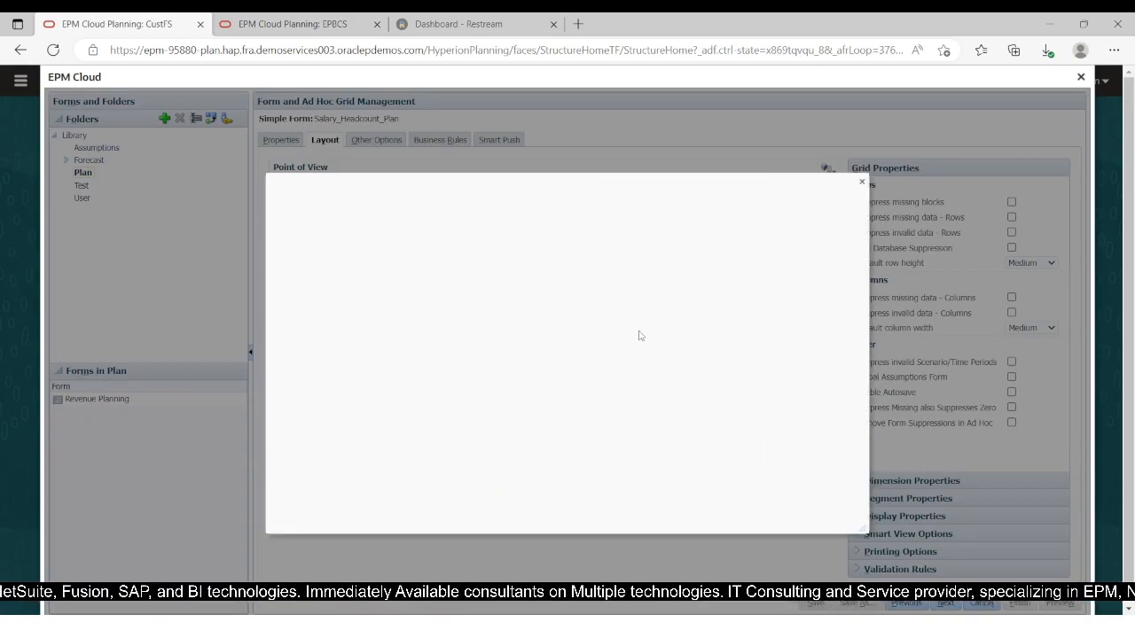
pyautogui.click(311, 289)
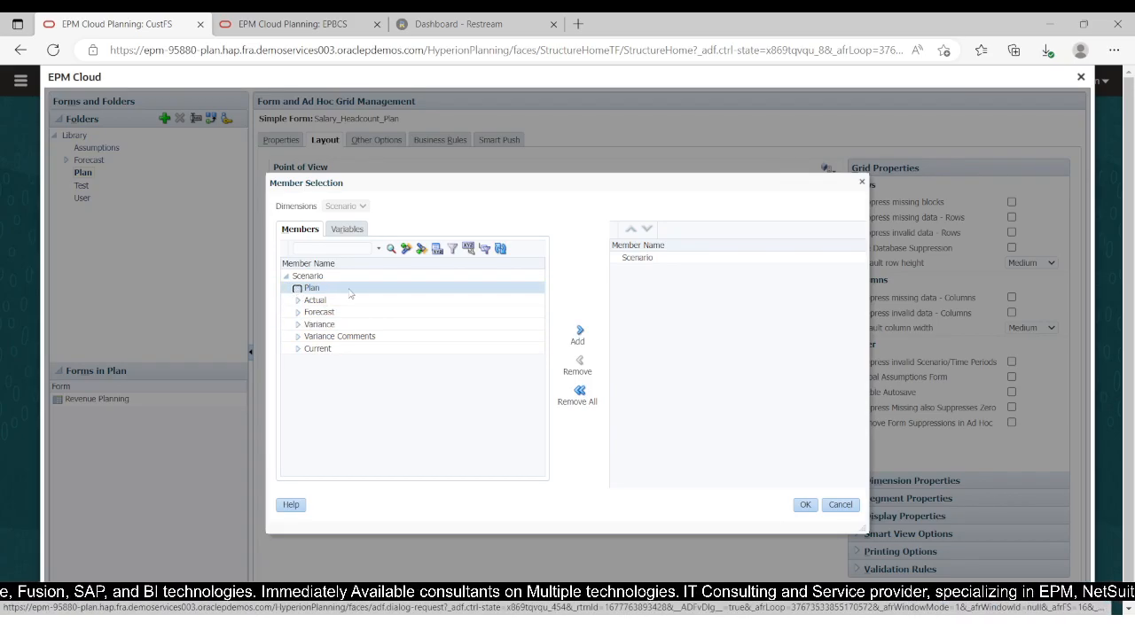
pyautogui.click(580, 334)
pyautogui.click(806, 504)
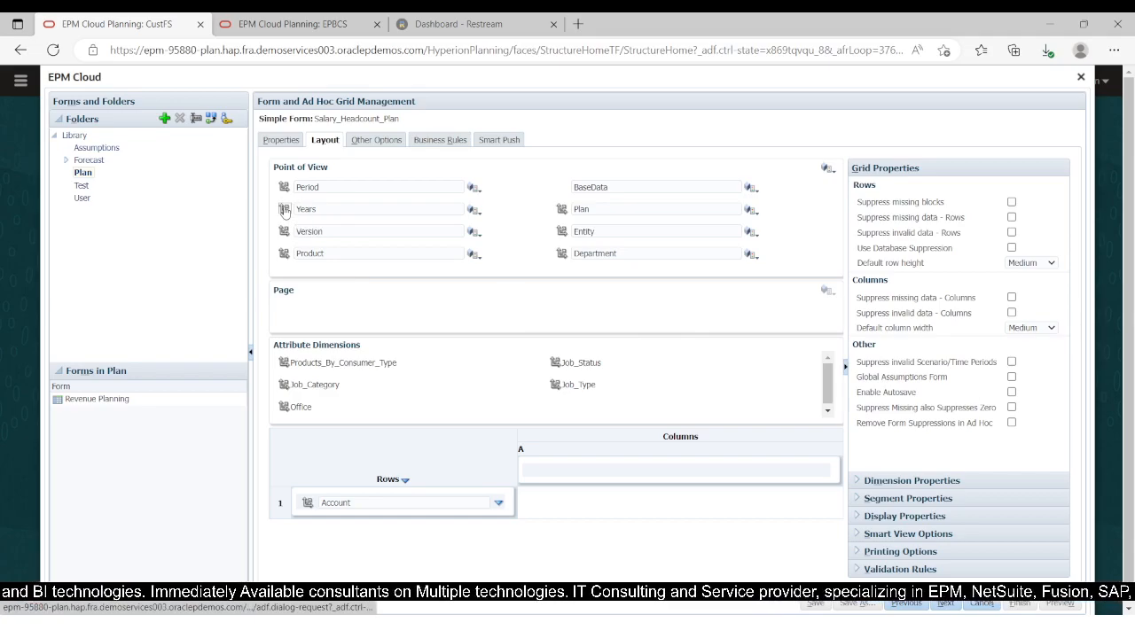
# Step: Place Period in the form's columns and move Years, Version, Product, Department and Entity to the page axis
pyautogui.moveTo(284, 210); pyautogui.dragTo(286, 300)
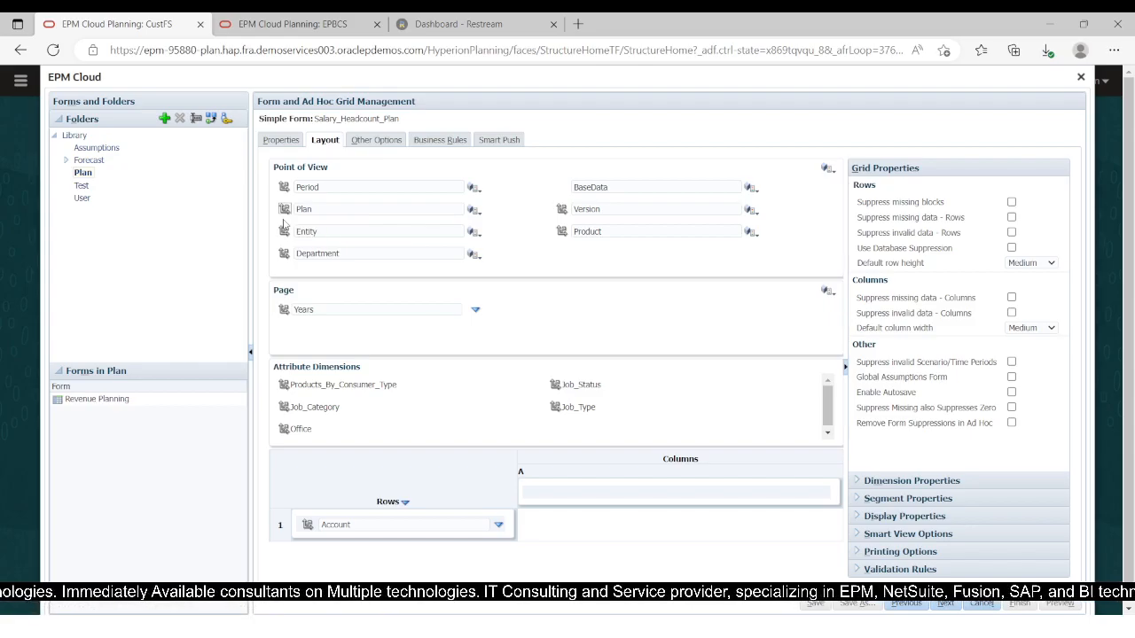
pyautogui.moveTo(284, 187); pyautogui.dragTo(568, 493)
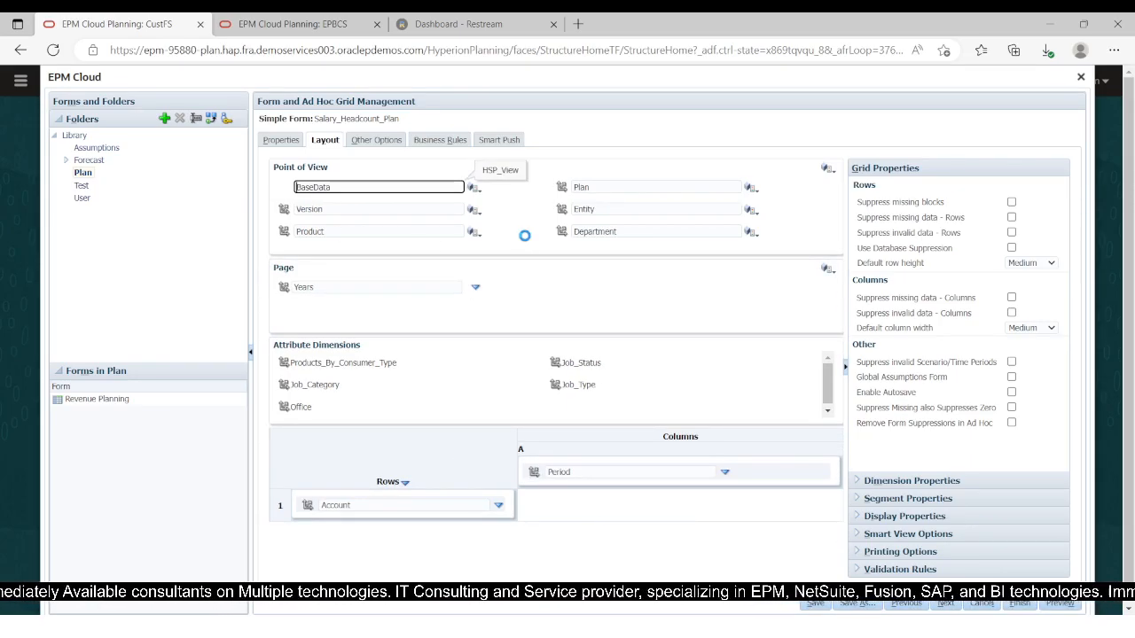
pyautogui.moveTo(287, 216); pyautogui.dragTo(285, 270)
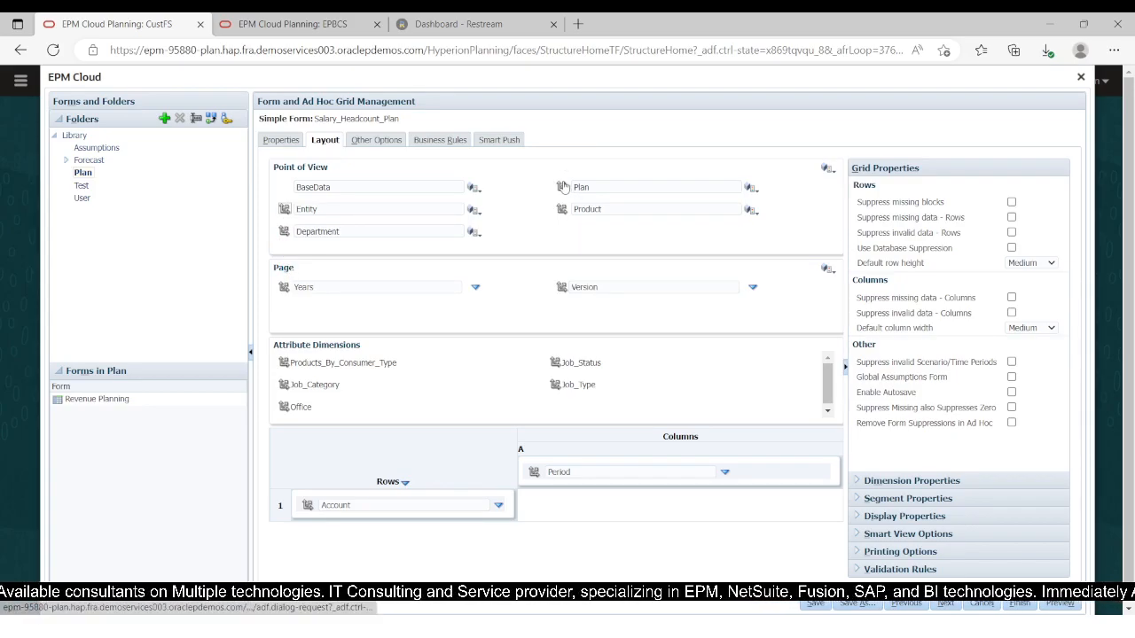
pyautogui.moveTo(562, 210); pyautogui.dragTo(281, 263)
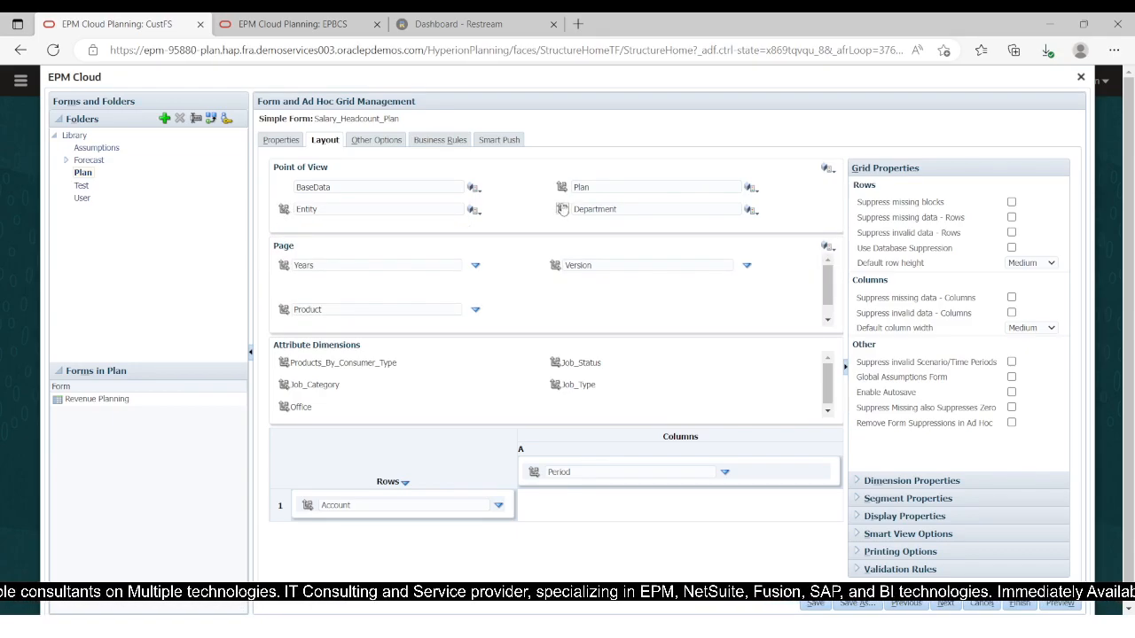
pyautogui.moveTo(563, 211); pyautogui.dragTo(282, 246)
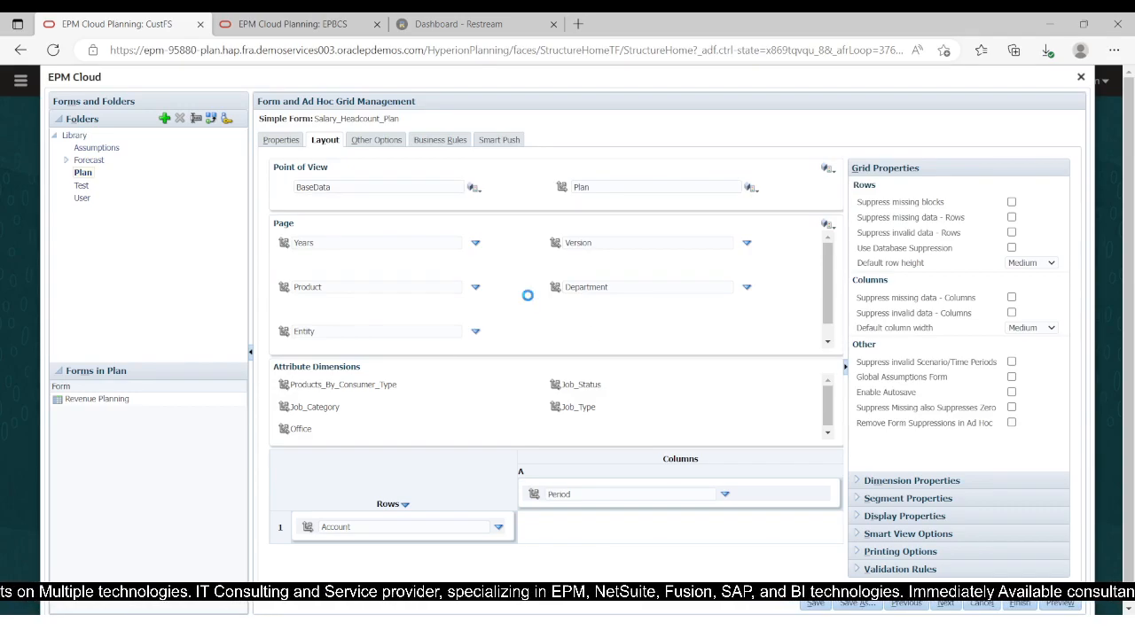
# Step: Set the Years page selection to Descendants (inc) of Years
pyautogui.click(476, 243)
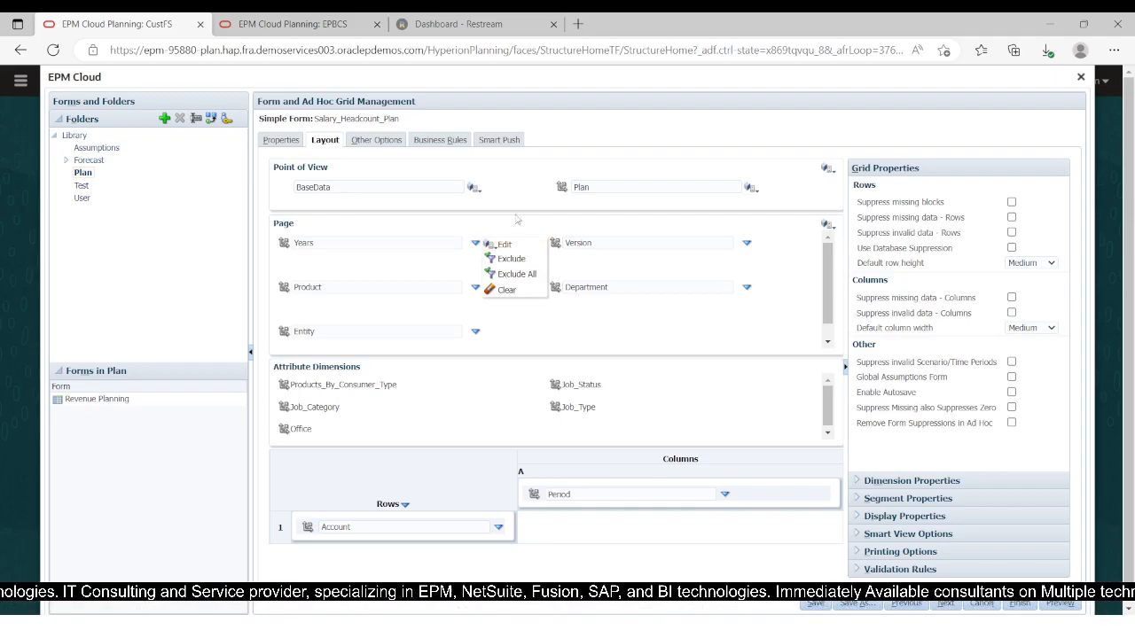
pyautogui.click(504, 245)
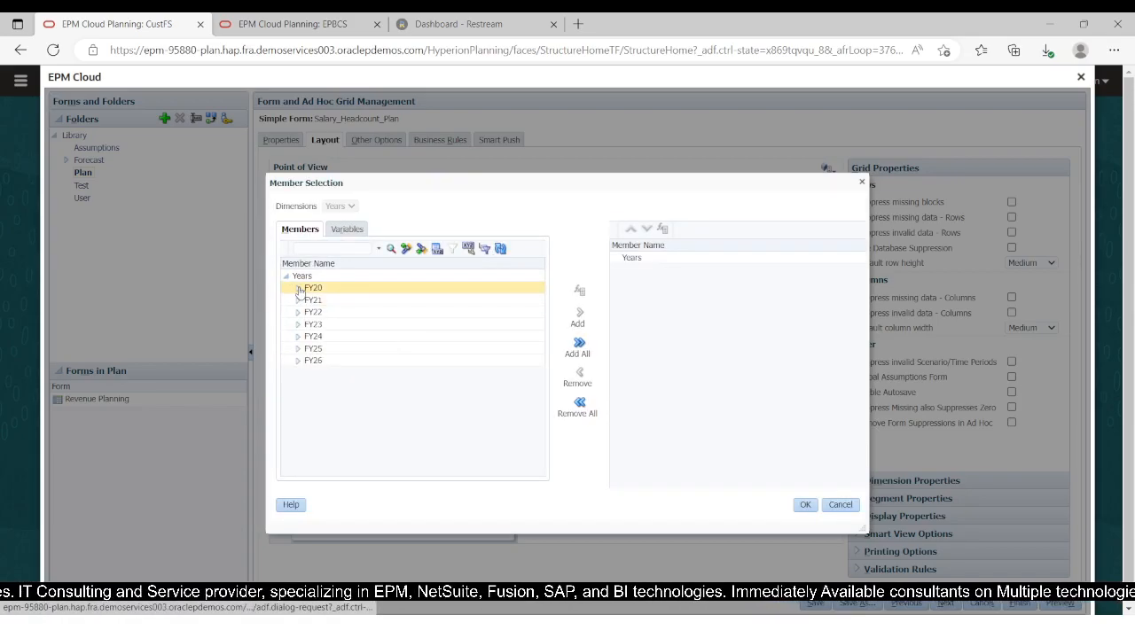
pyautogui.click(302, 275)
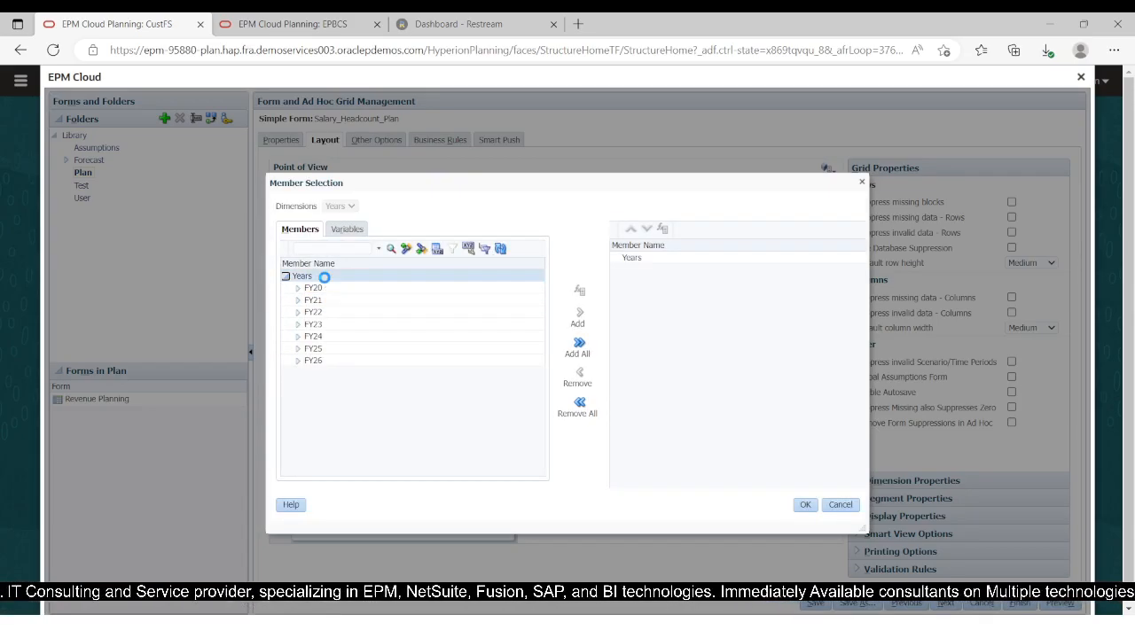
pyautogui.click(579, 291)
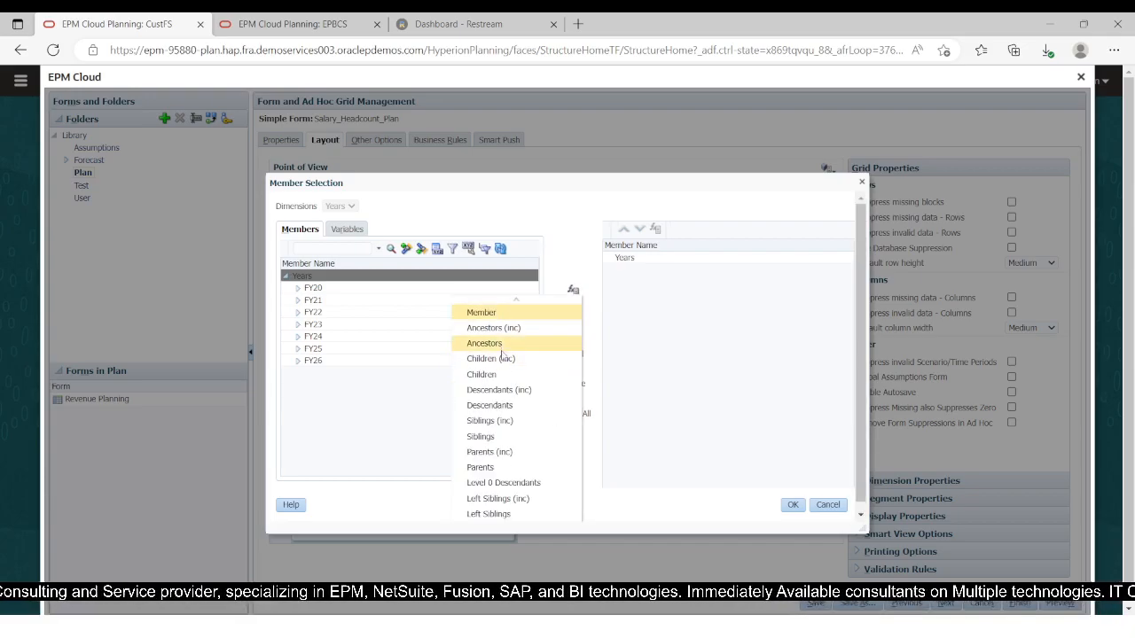
pyautogui.click(498, 390)
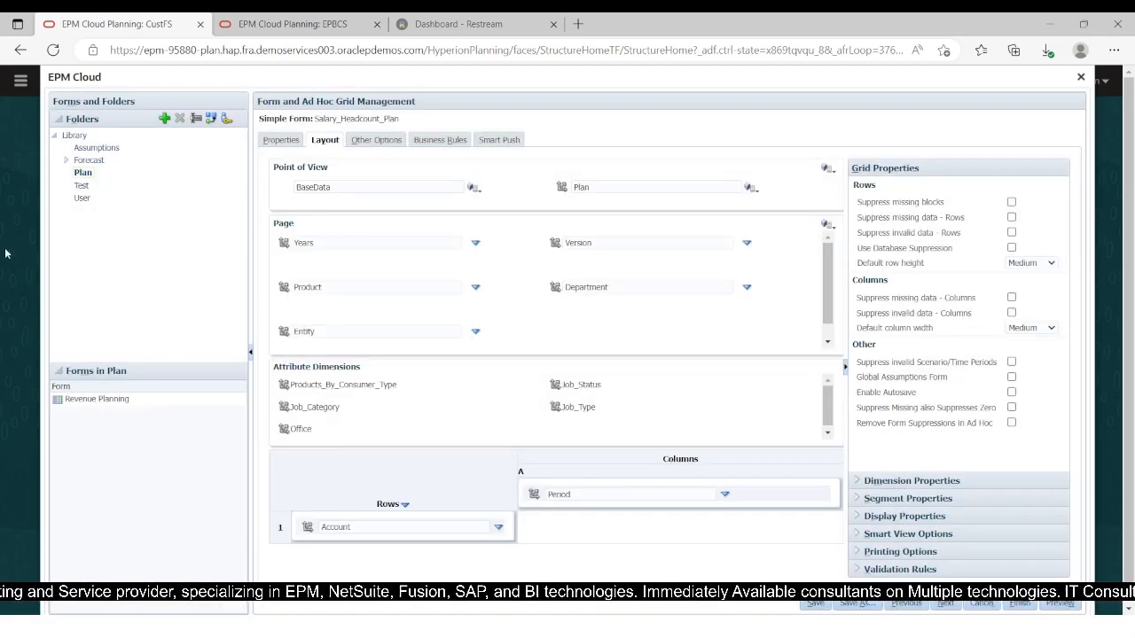
# Step: Set the Product page selection to Descendants (inc) of Total_Product
pyautogui.click(475, 287)
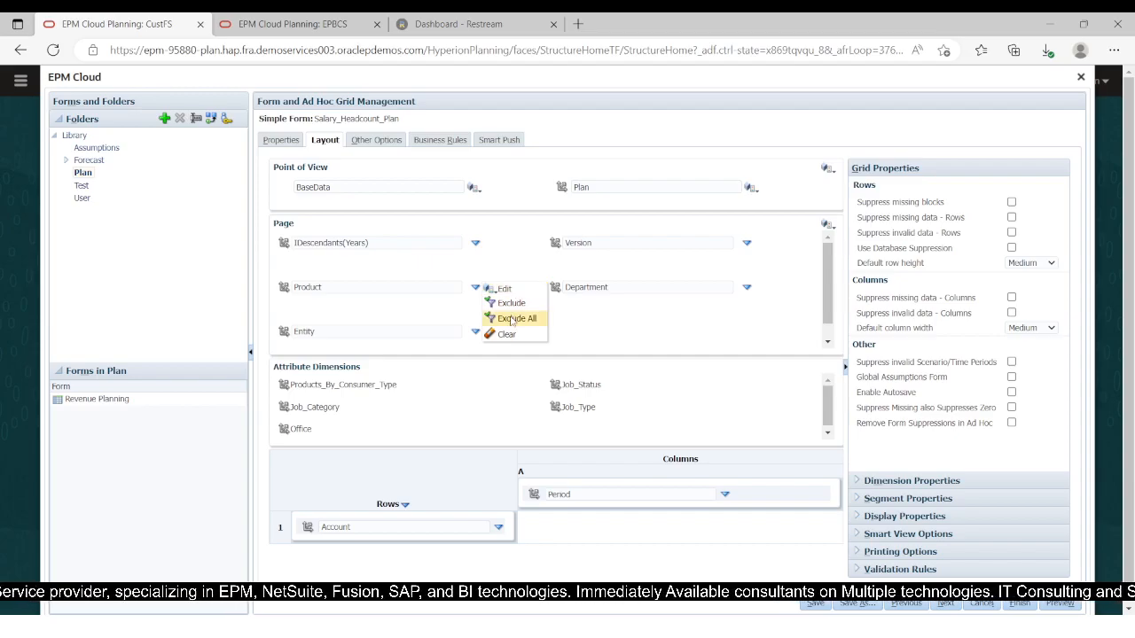
pyautogui.click(504, 289)
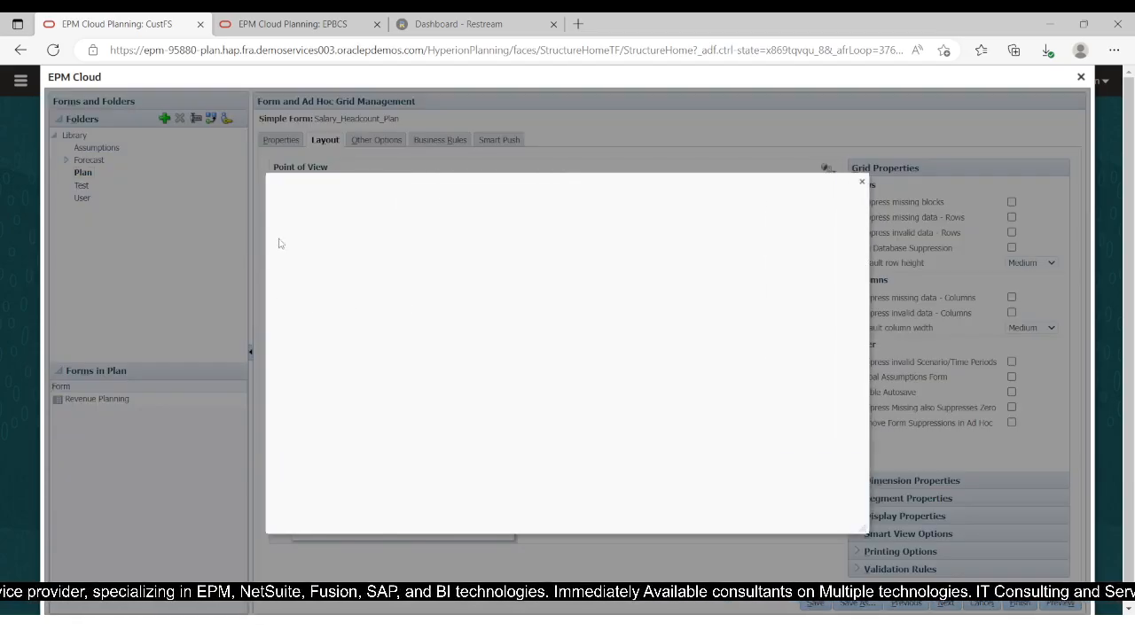
pyautogui.click(324, 299)
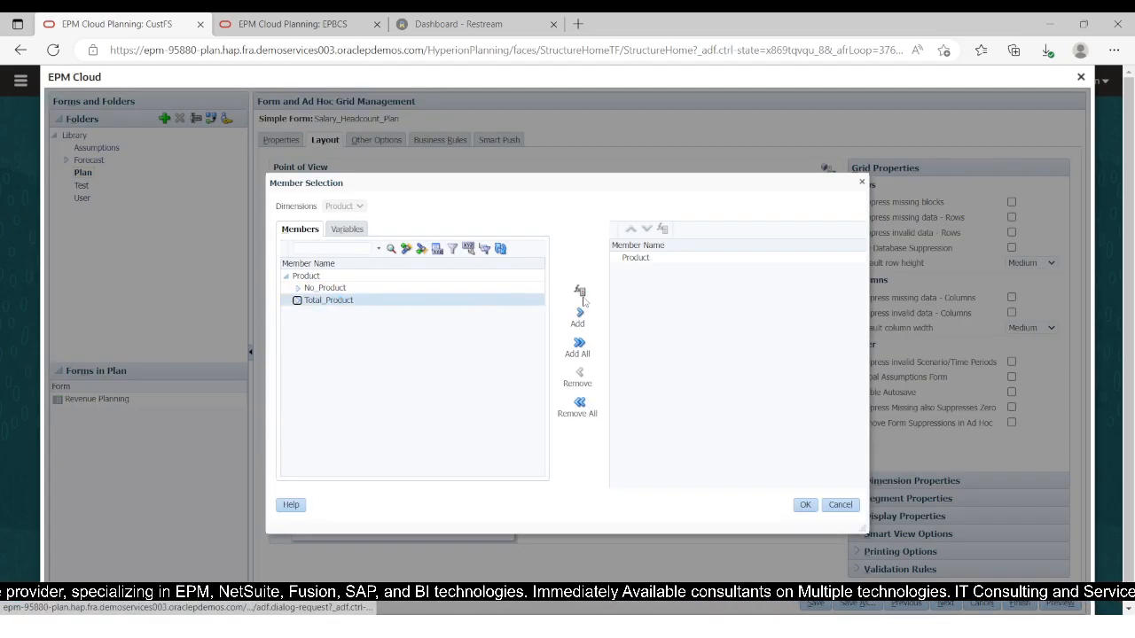
pyautogui.click(581, 291)
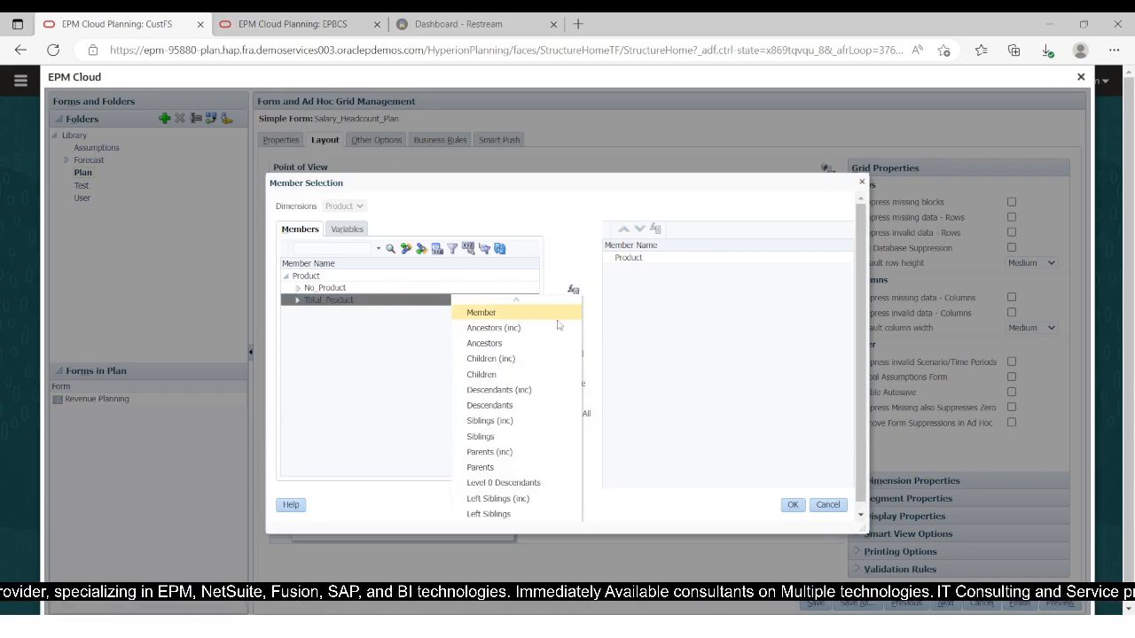
pyautogui.click(497, 388)
pyautogui.click(806, 504)
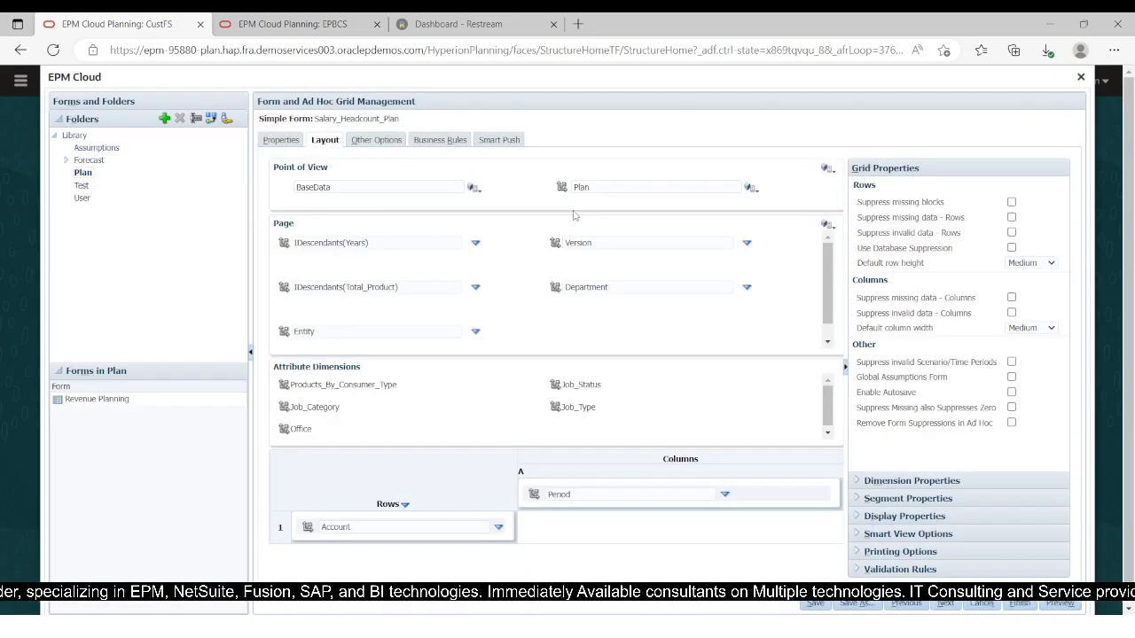
# Step: Set the Entity page selection to Descendants (inc) of SKANSKA Entity
pyautogui.click(475, 331)
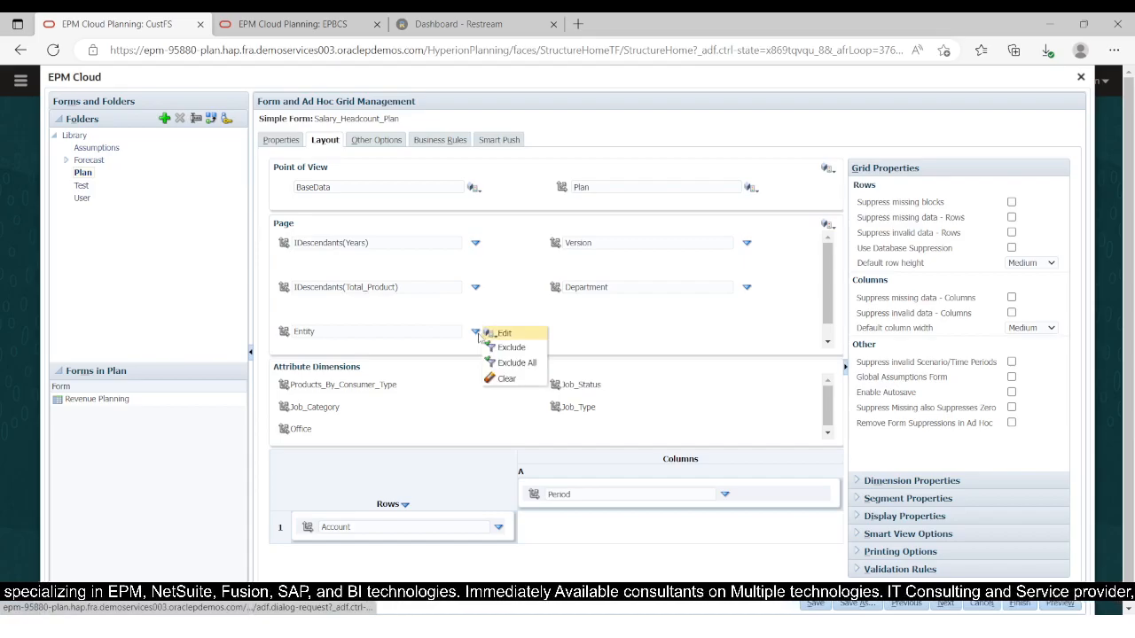
pyautogui.click(502, 331)
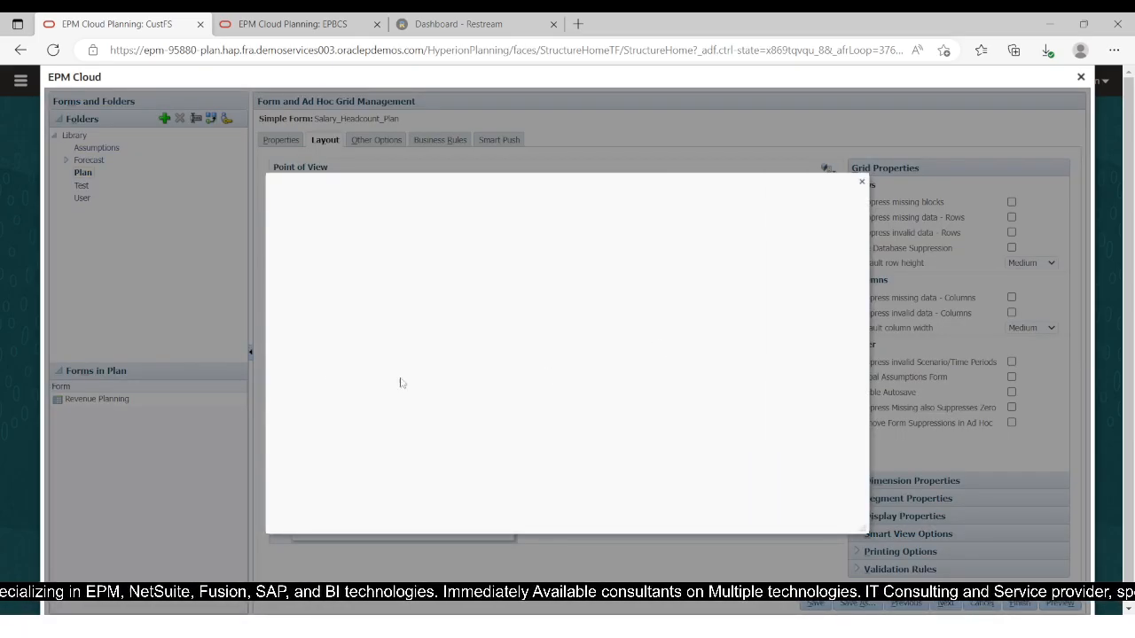
pyautogui.click(455, 302)
pyautogui.click(404, 300)
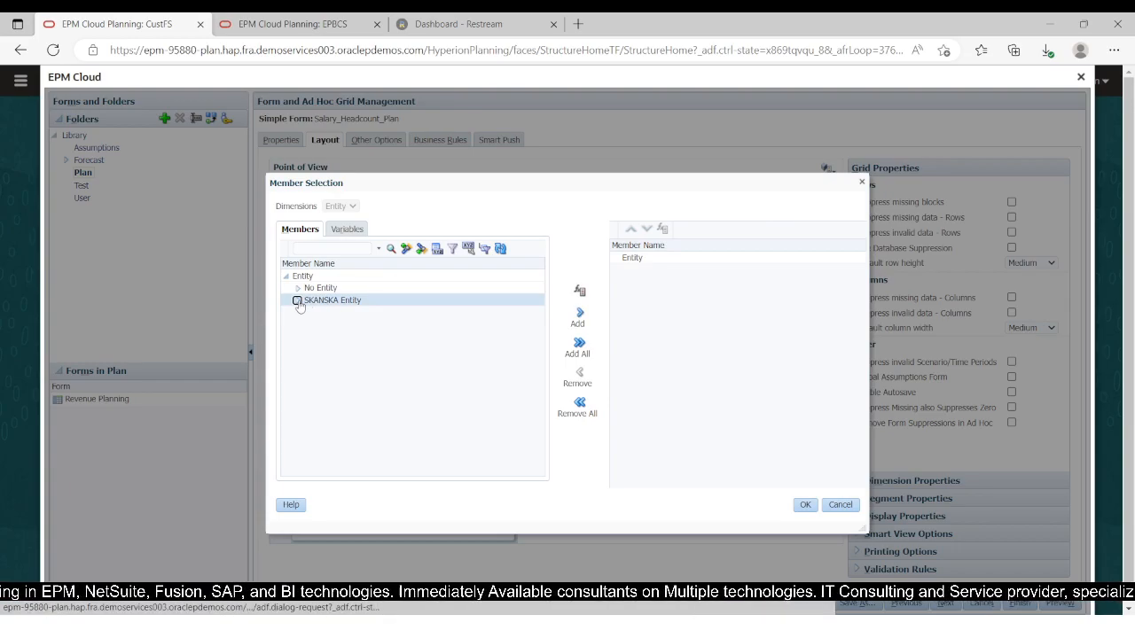
pyautogui.click(582, 295)
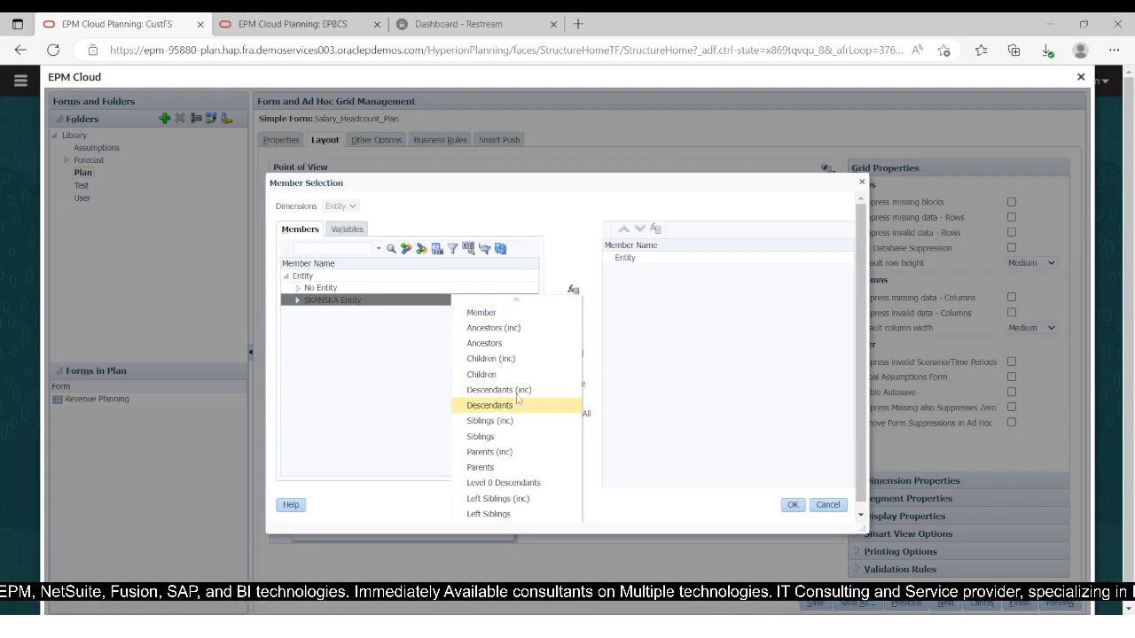
pyautogui.click(540, 446)
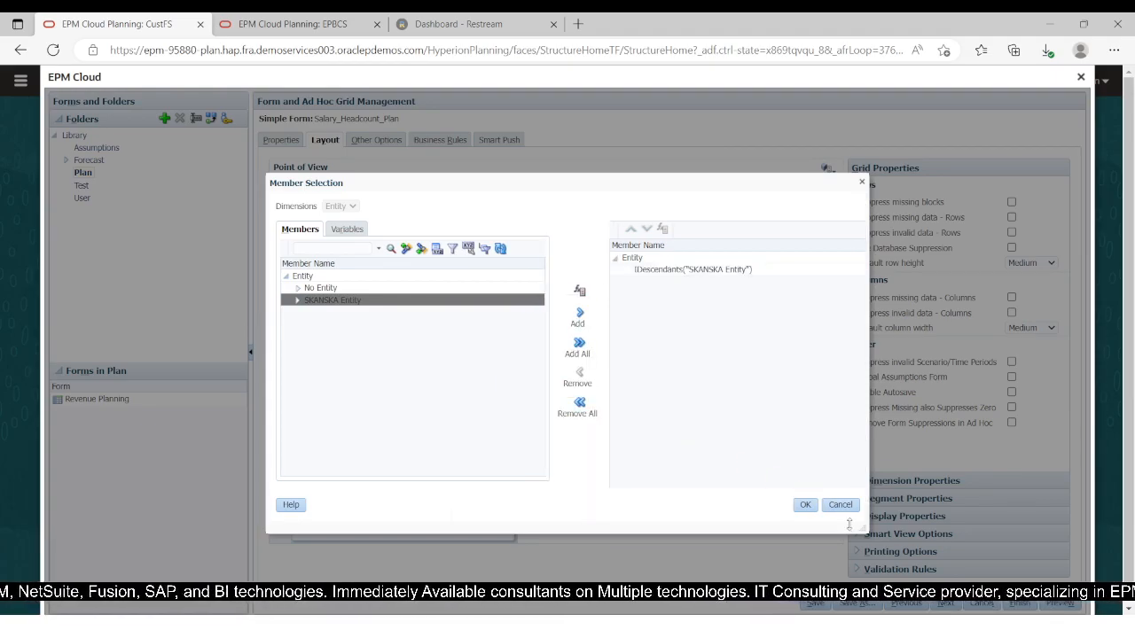
pyautogui.click(806, 506)
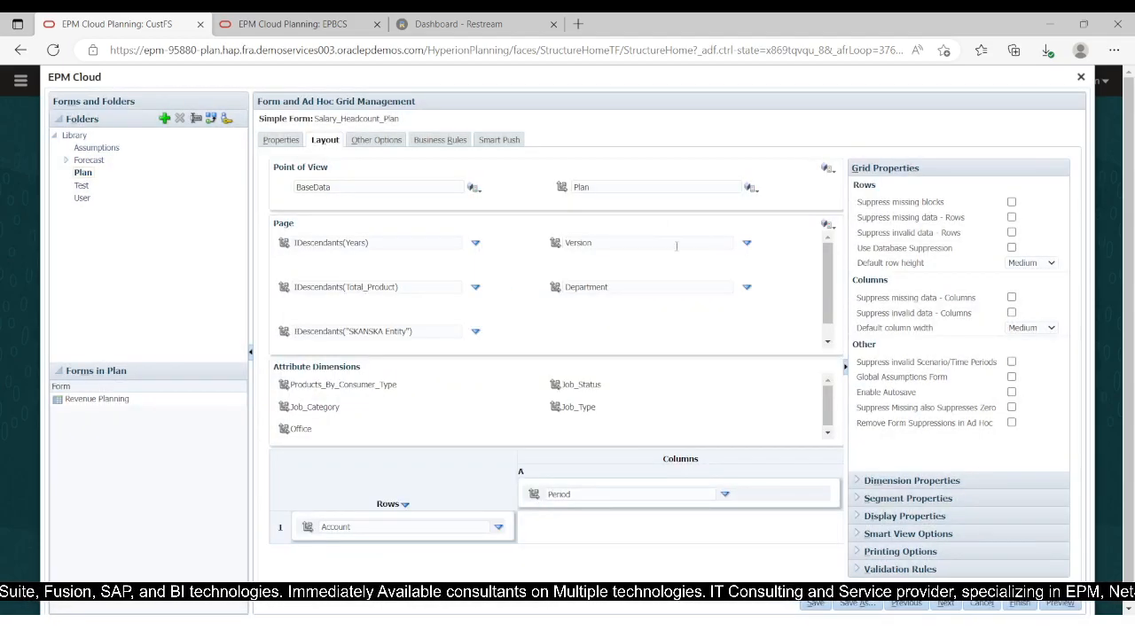
# Step: Set the Version page selection to Descendants (inc) of Version
pyautogui.click(747, 247)
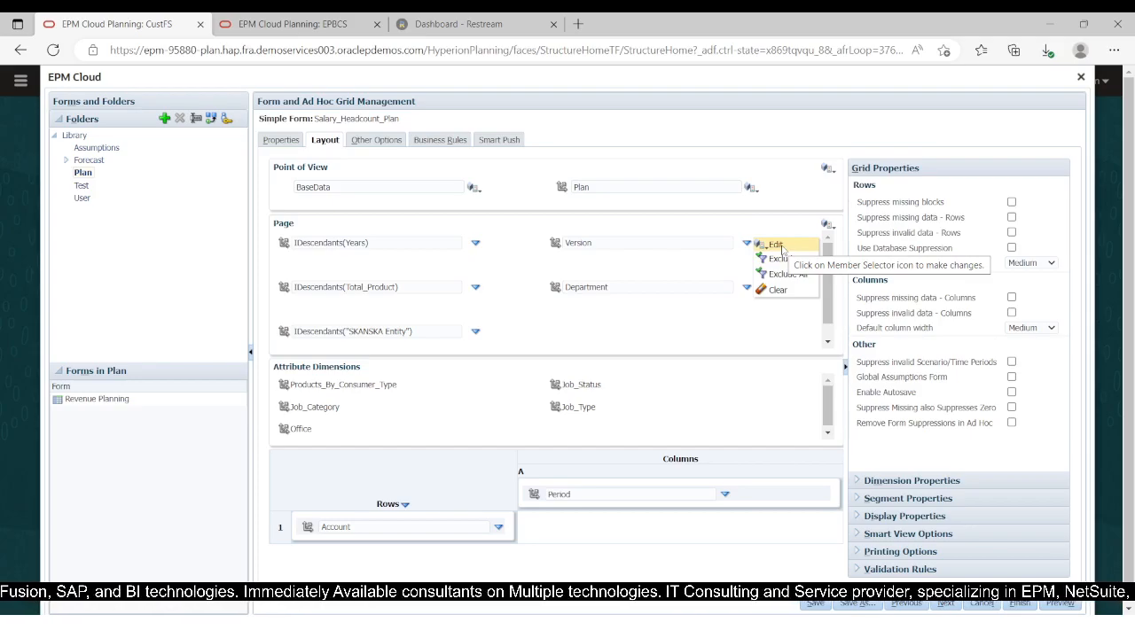
pyautogui.click(780, 247)
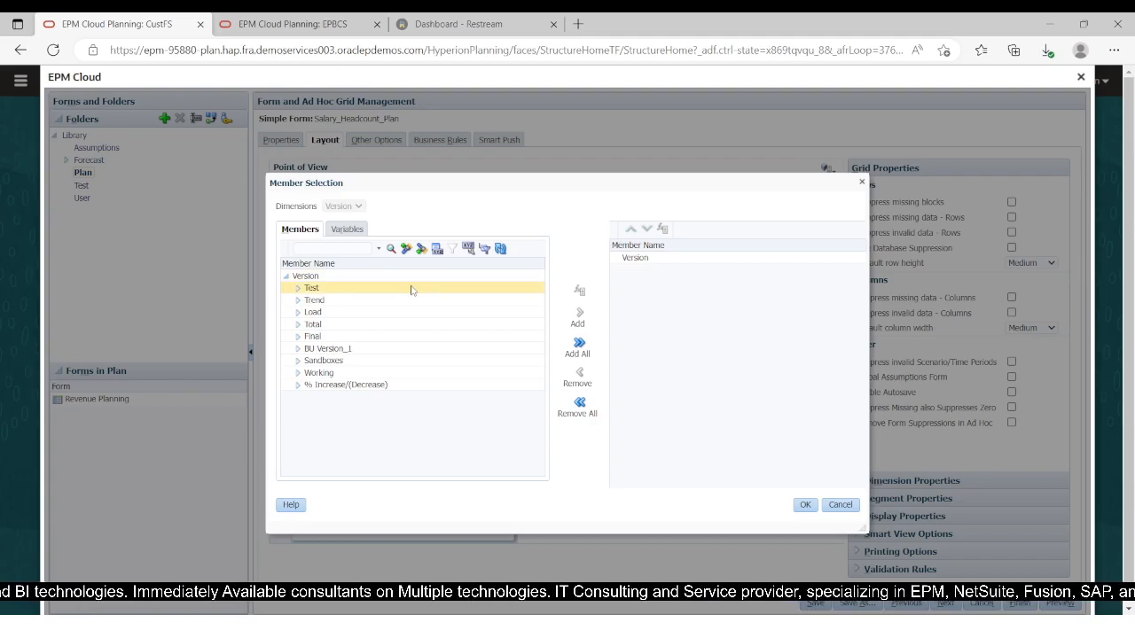
pyautogui.click(300, 275)
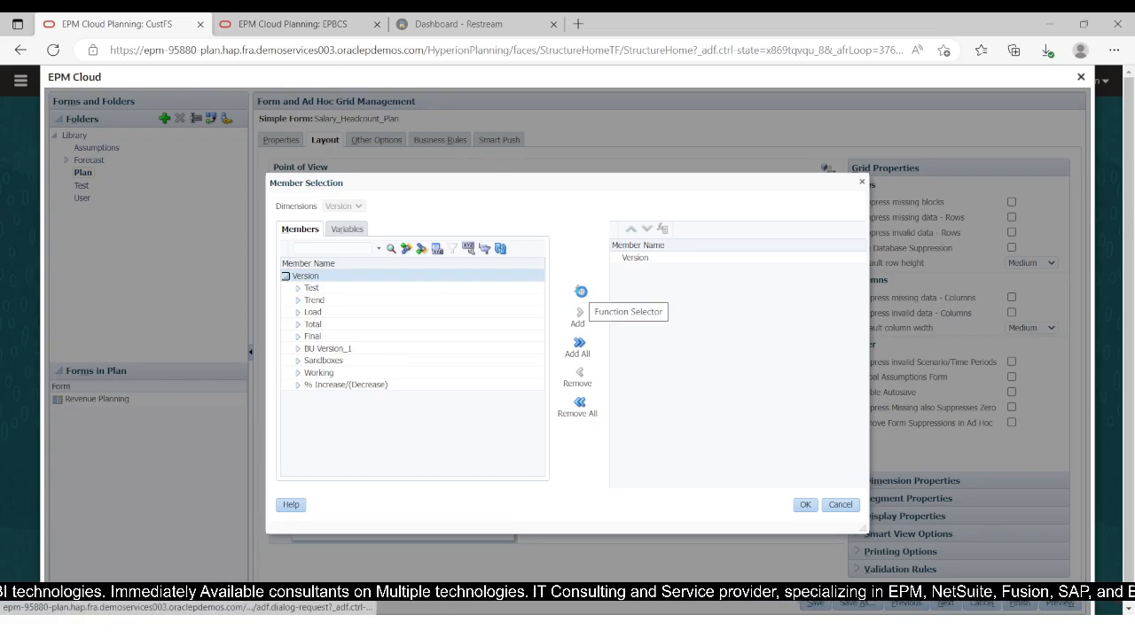
pyautogui.click(580, 295)
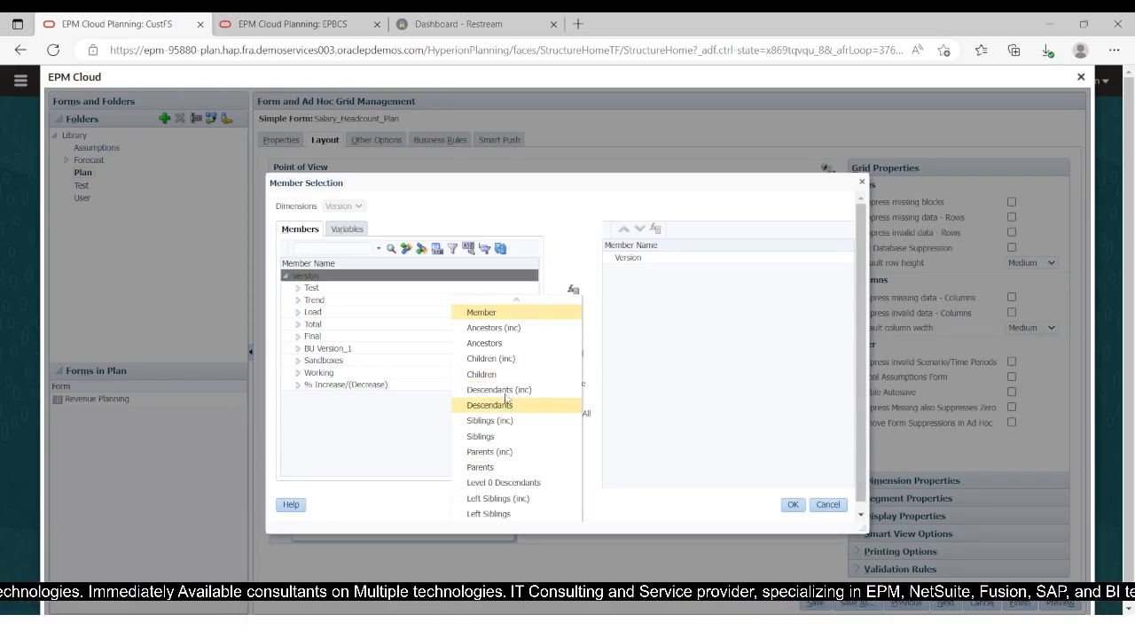
pyautogui.click(506, 391)
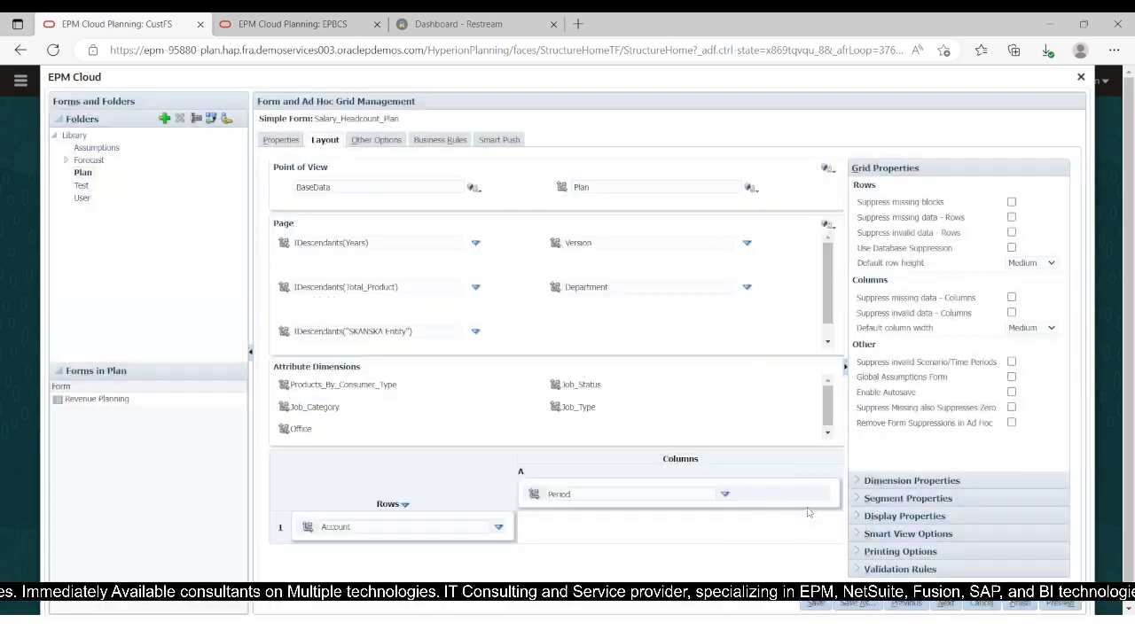
# Step: Set the Department page selection to Descendants (inc) of Total_Department
pyautogui.click(746, 288)
pyautogui.click(770, 291)
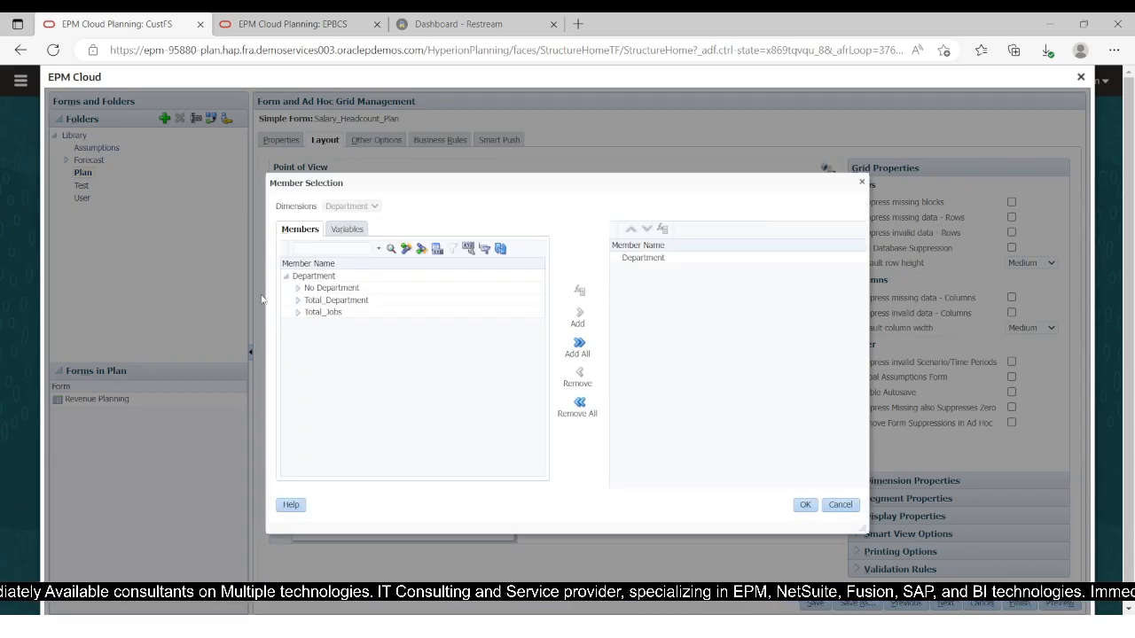
pyautogui.click(324, 301)
pyautogui.click(346, 300)
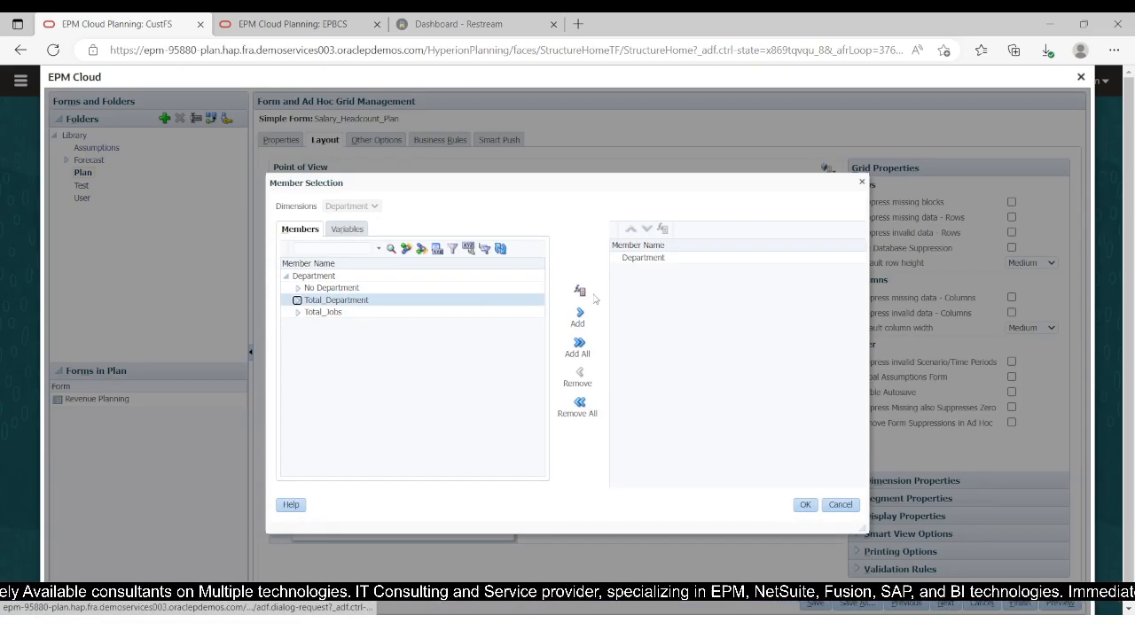
pyautogui.click(581, 293)
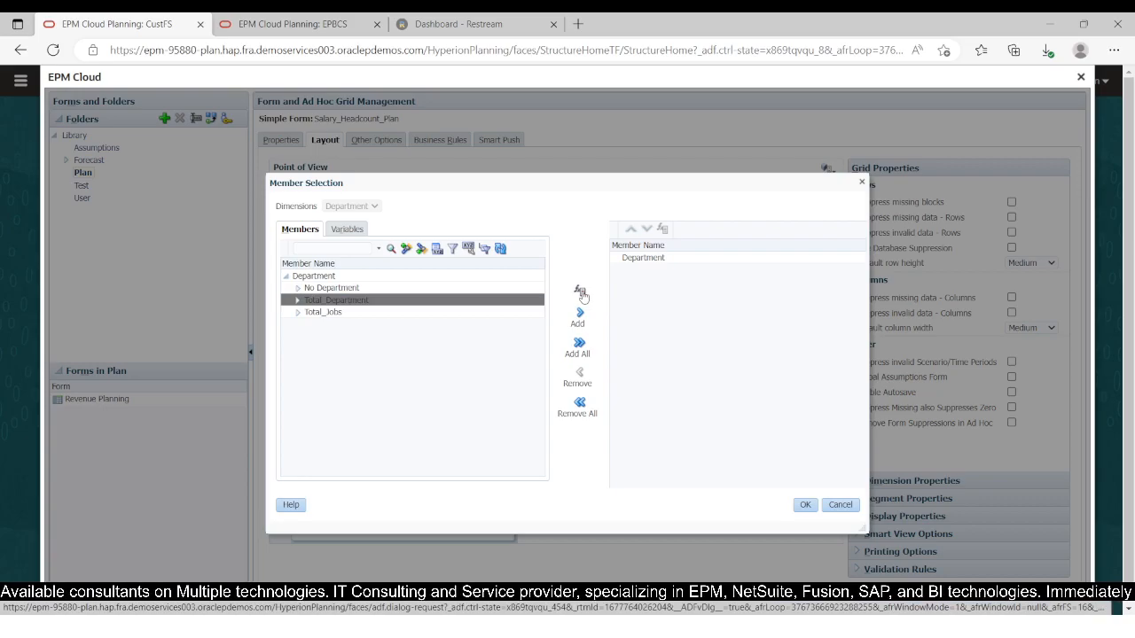
pyautogui.click(508, 391)
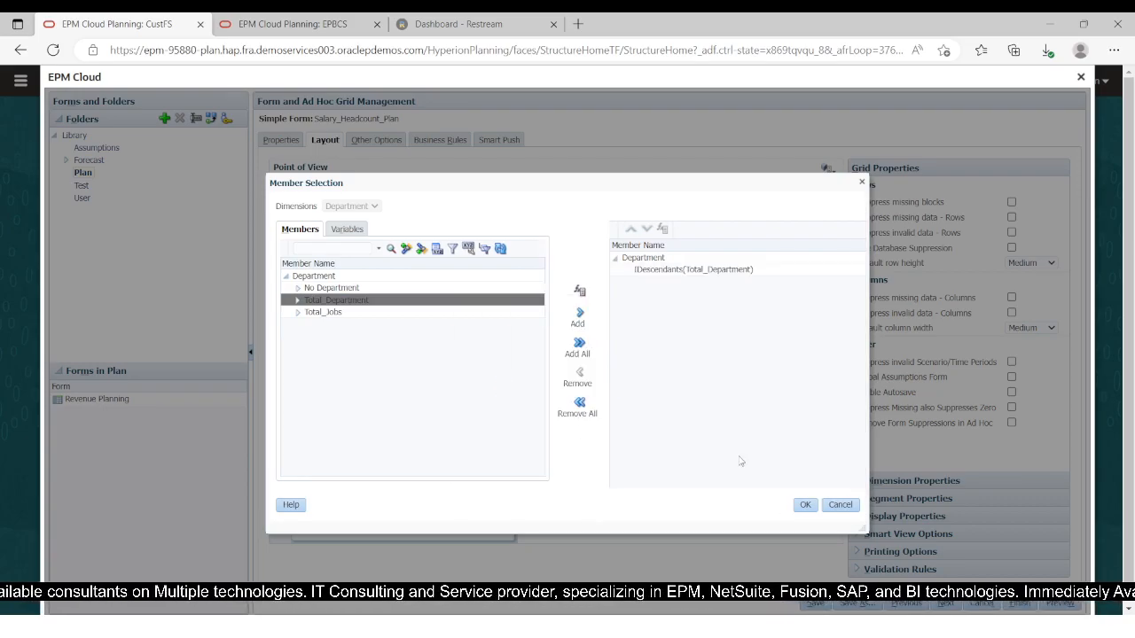
pyautogui.click(826, 505)
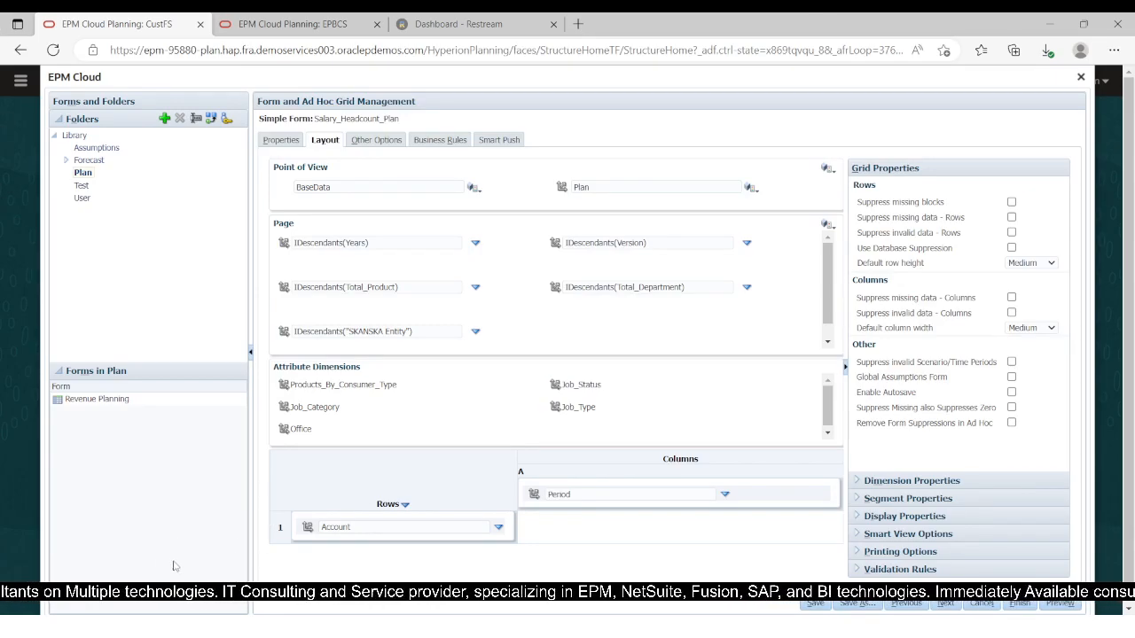
# Step: Set the Account selection of row 1 to Level 0 Descendants of Salary_Expense_Planning_Drivers, found under Expense Planning
pyautogui.scroll(-1, 537, 556)
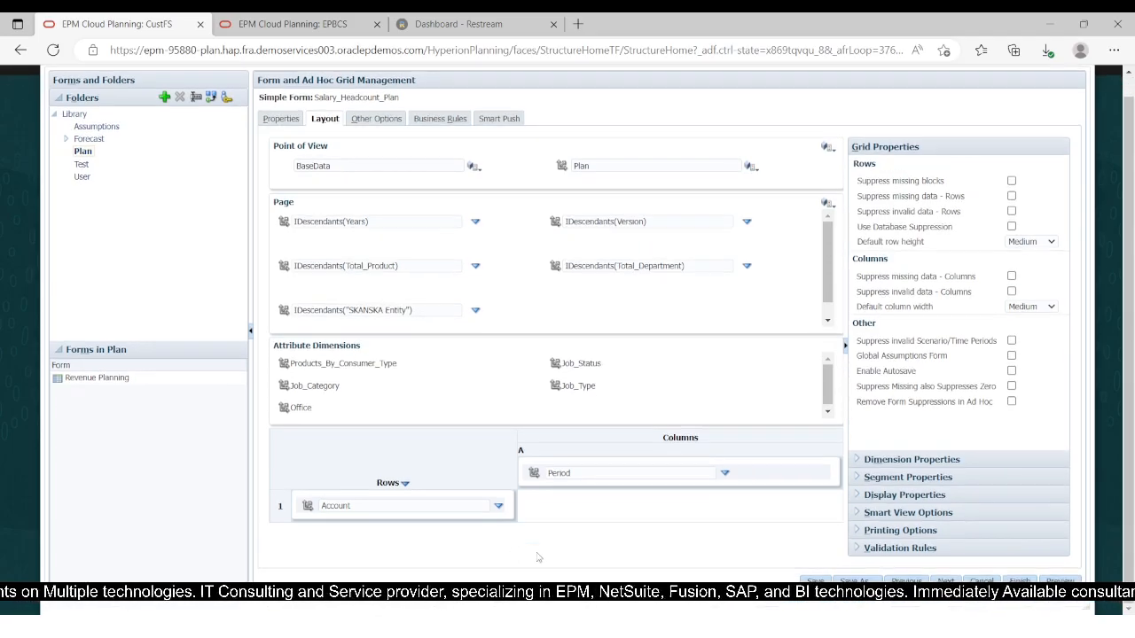
pyautogui.click(498, 506)
pyautogui.click(530, 507)
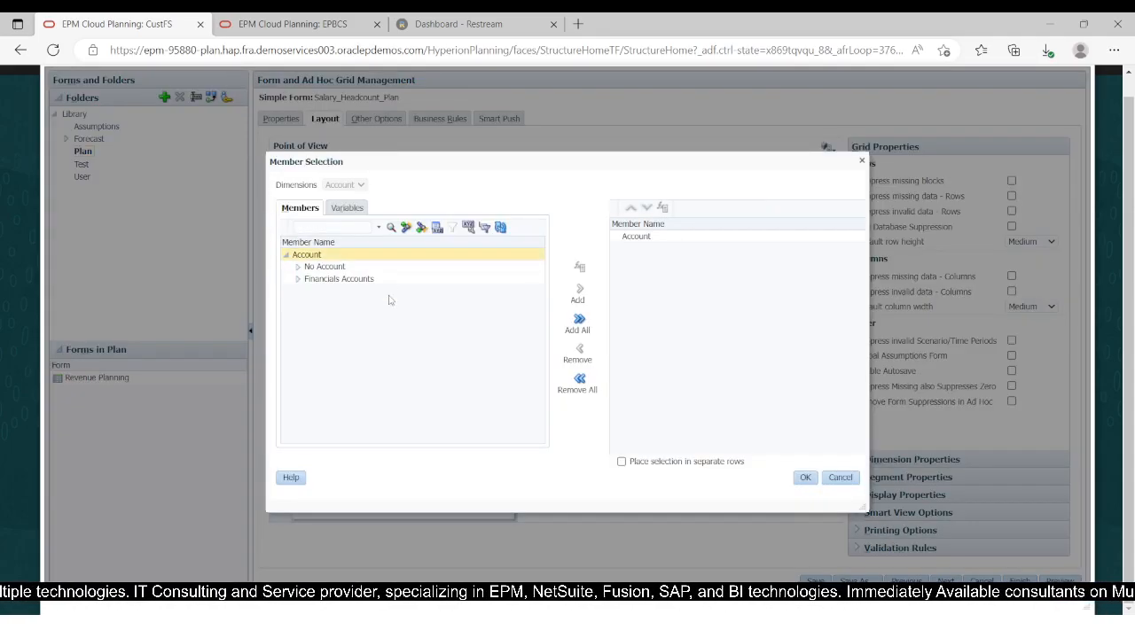
pyautogui.click(298, 279)
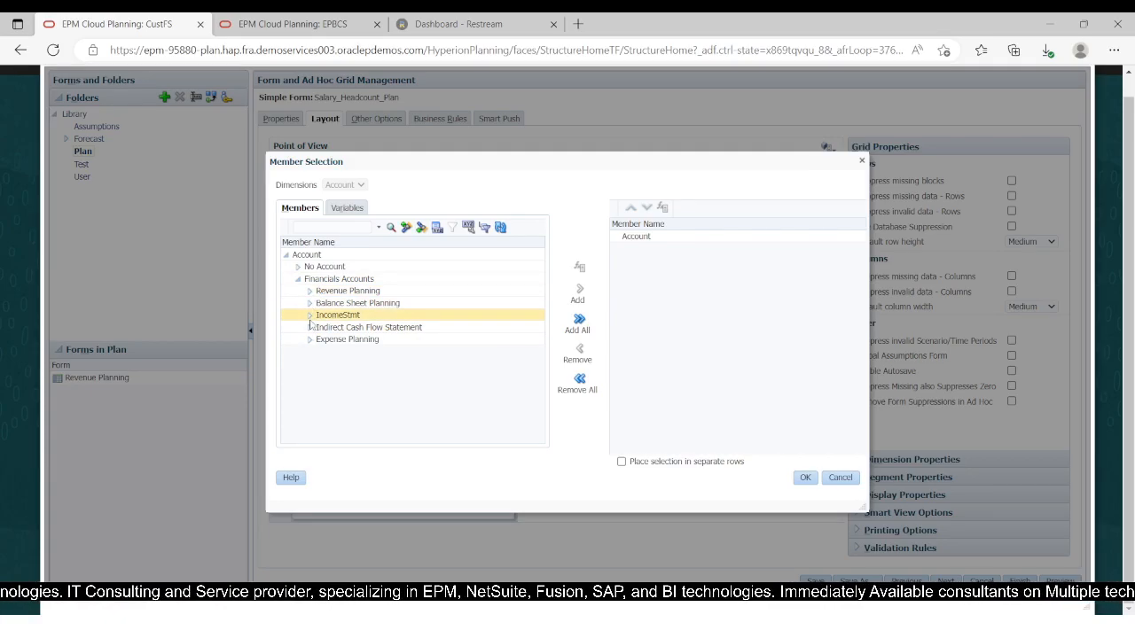
pyautogui.click(309, 340)
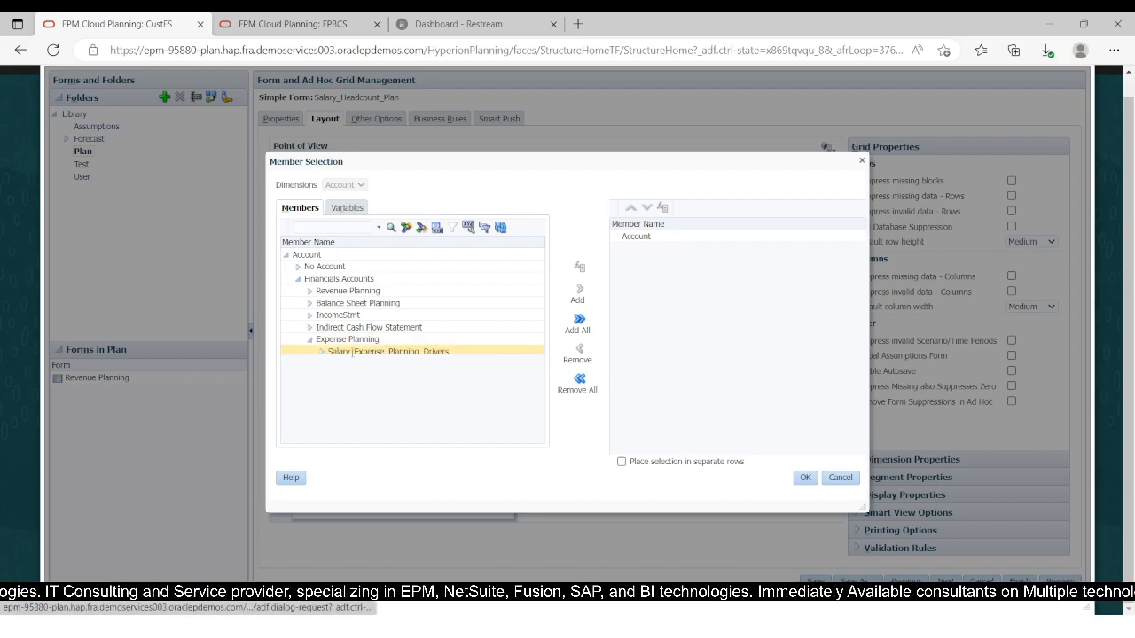
pyautogui.click(320, 352)
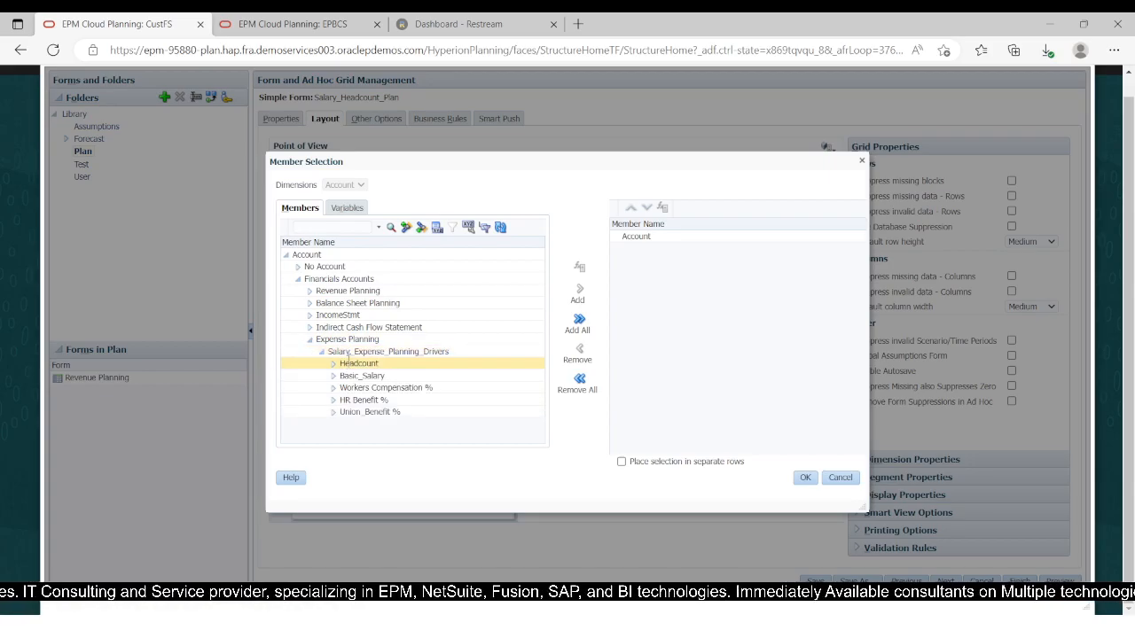
pyautogui.click(377, 351)
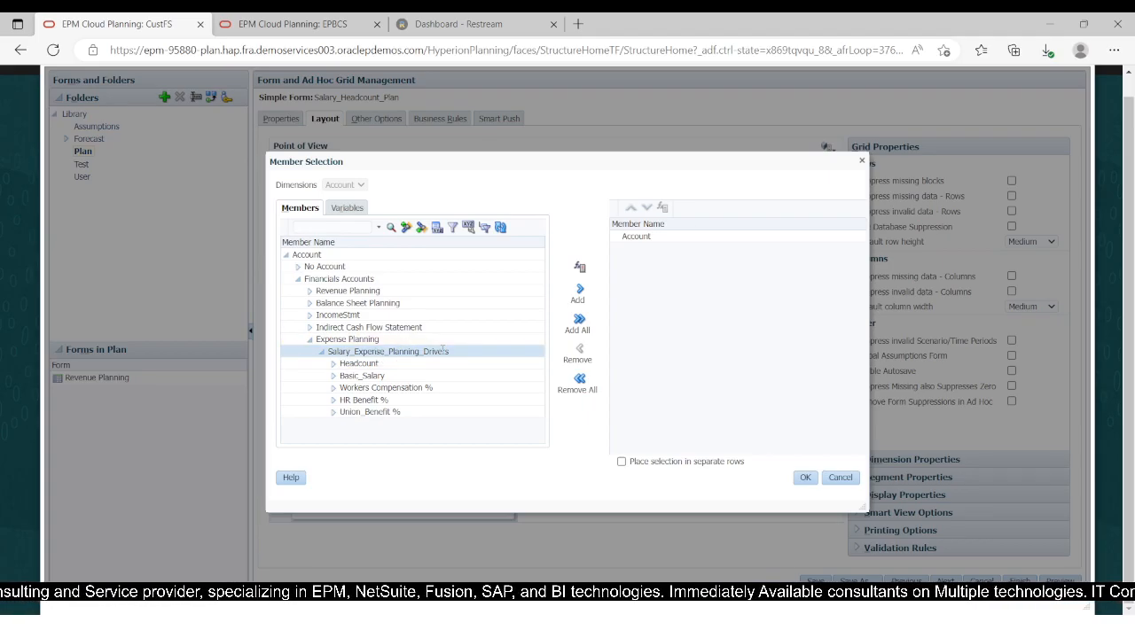
pyautogui.click(580, 268)
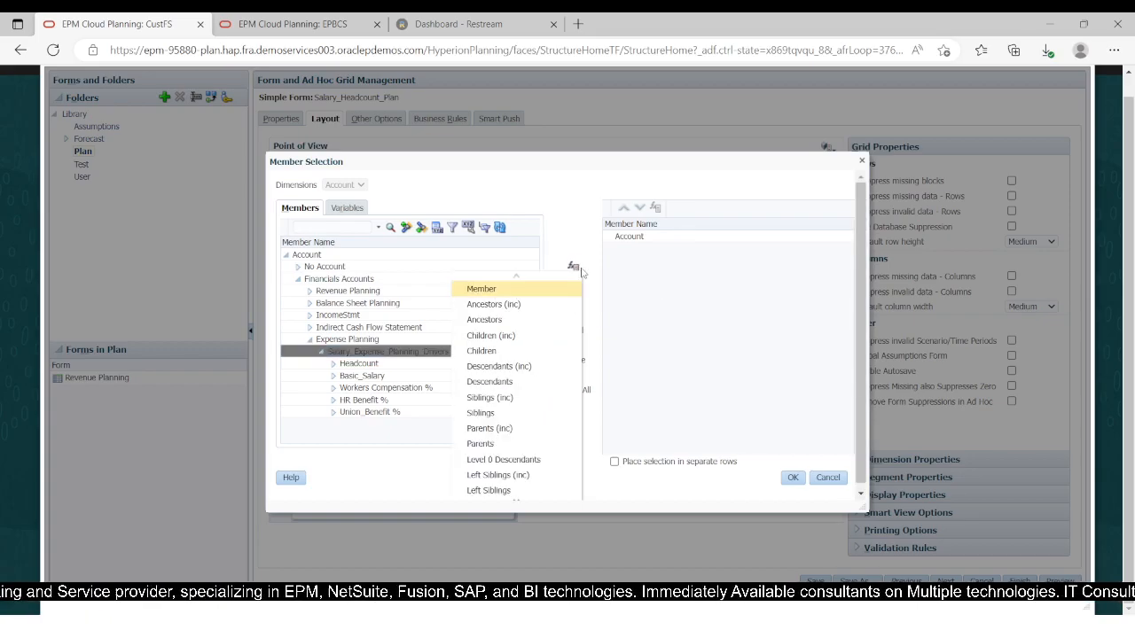
pyautogui.click(496, 460)
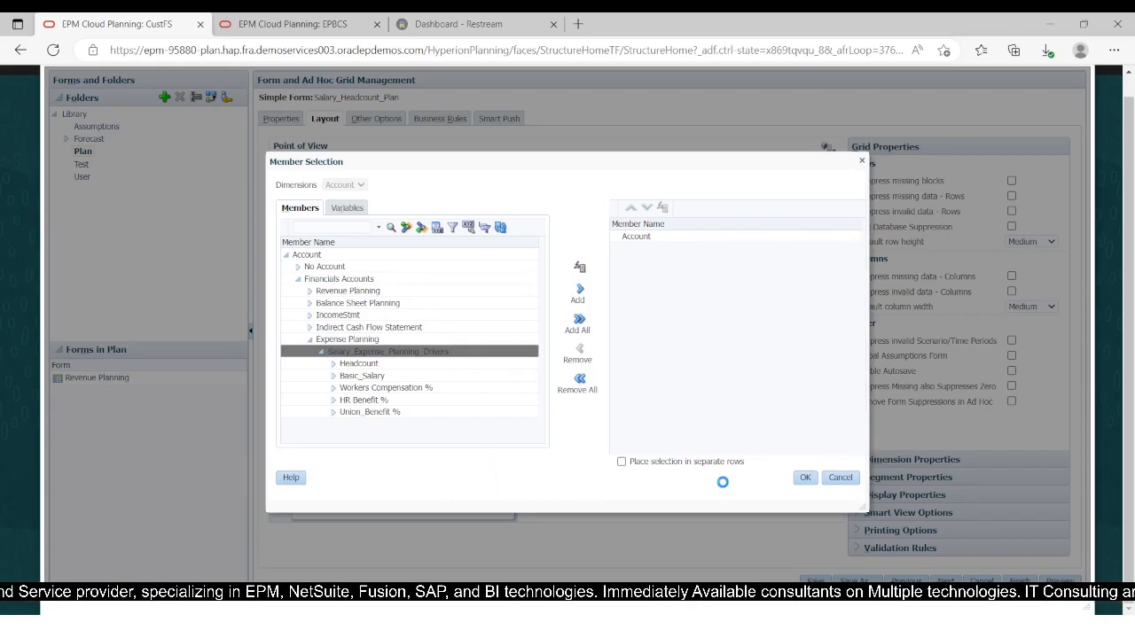
pyautogui.click(804, 477)
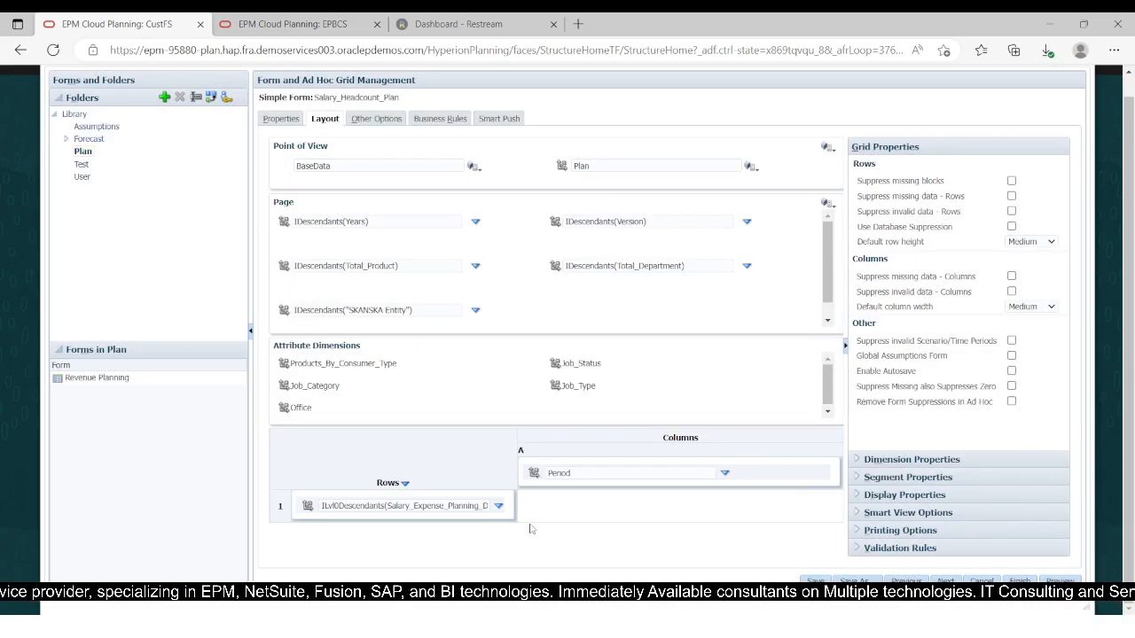
# Step: Add a second row below row 1 and search for member 61100 in its Account member selection
pyautogui.rightClick(281, 507)
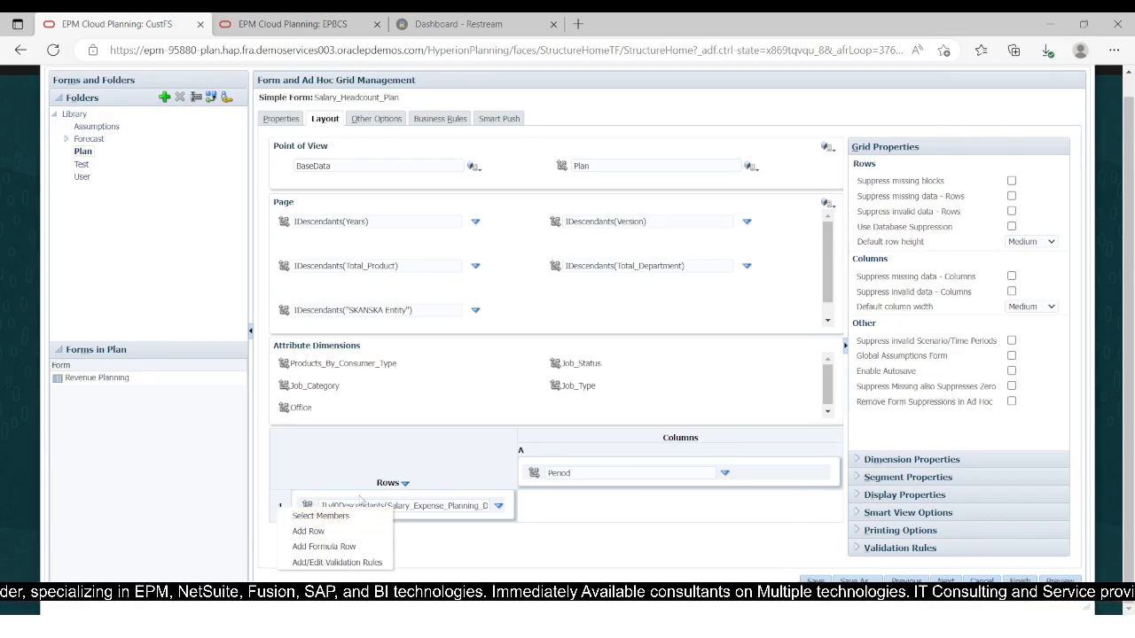
pyautogui.click(310, 531)
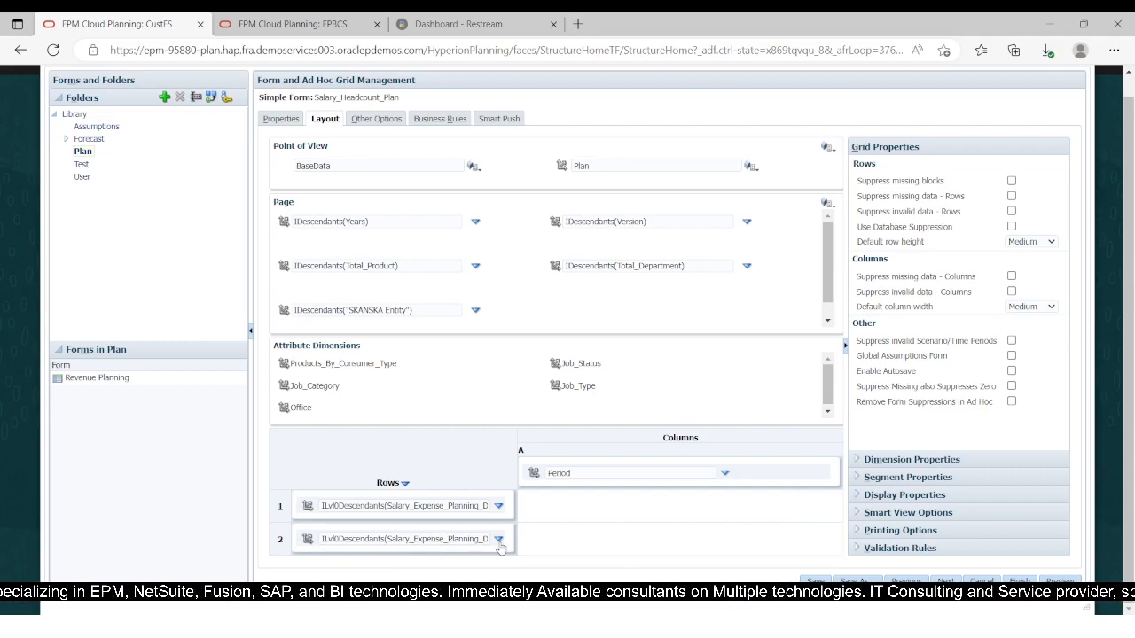
pyautogui.click(498, 539)
pyautogui.click(527, 540)
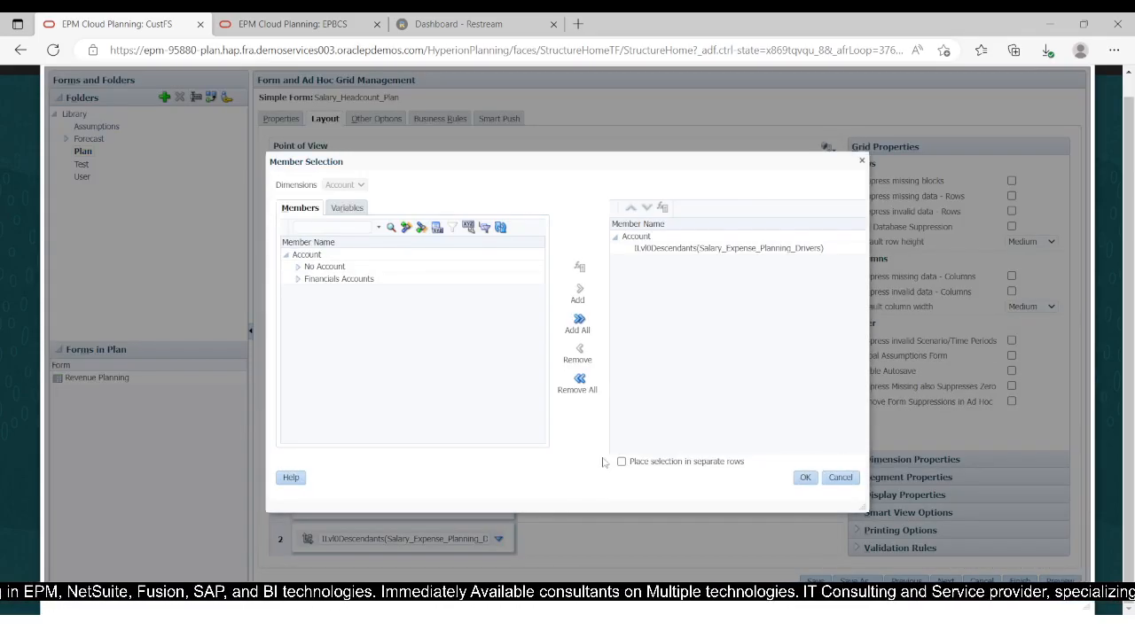
pyautogui.click(298, 278)
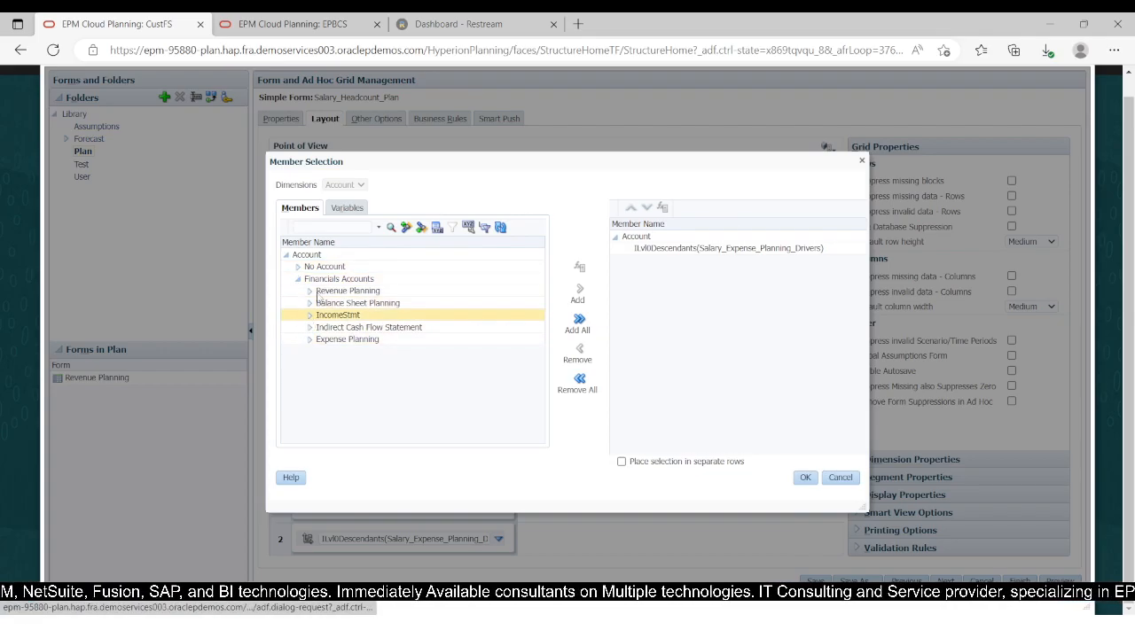
pyautogui.click(332, 227)
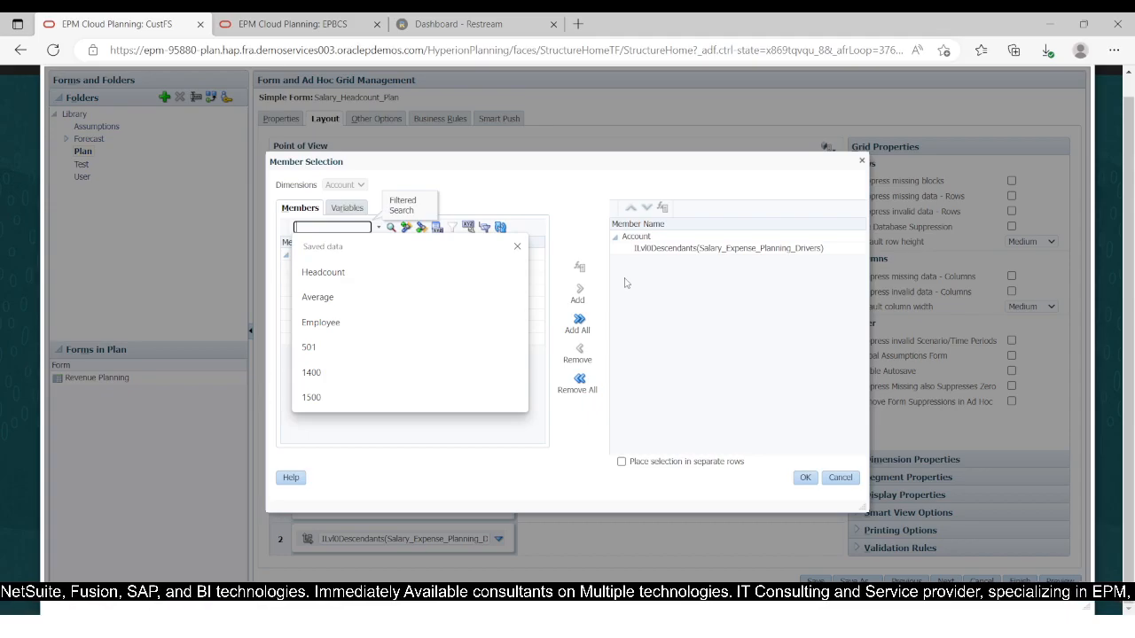
pyautogui.write('61100')
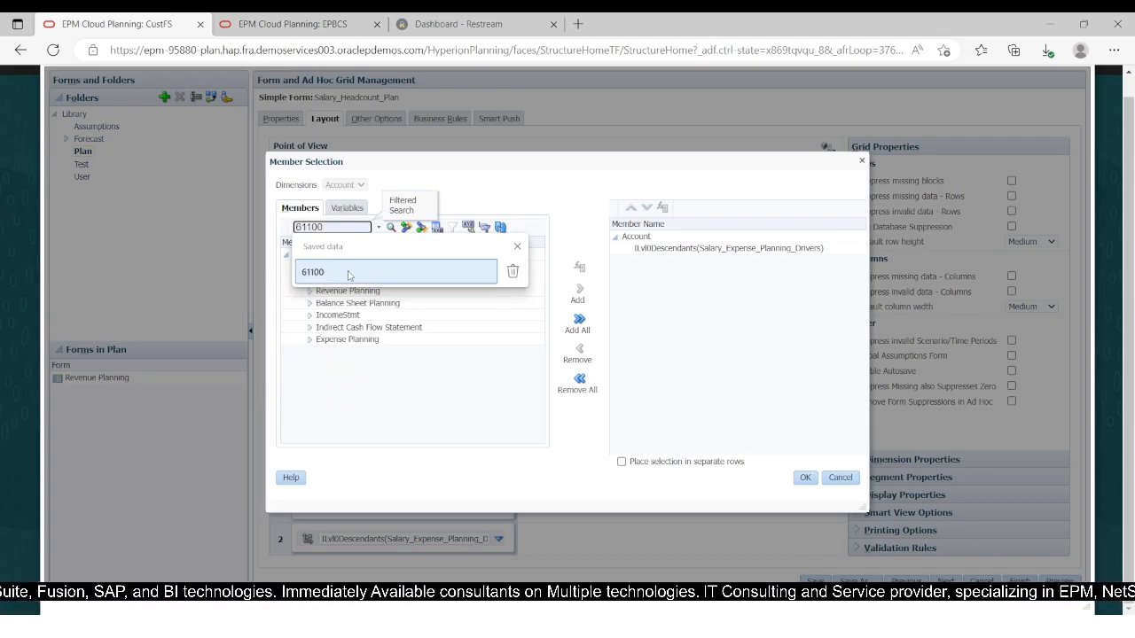
pyautogui.click(348, 276)
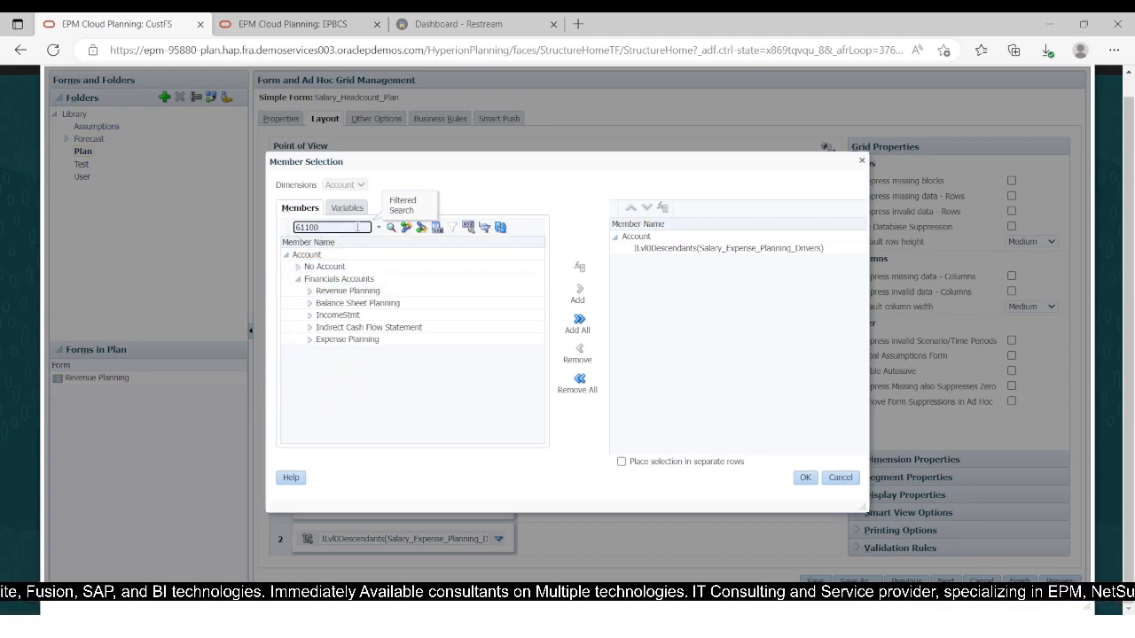
pyautogui.click(391, 228)
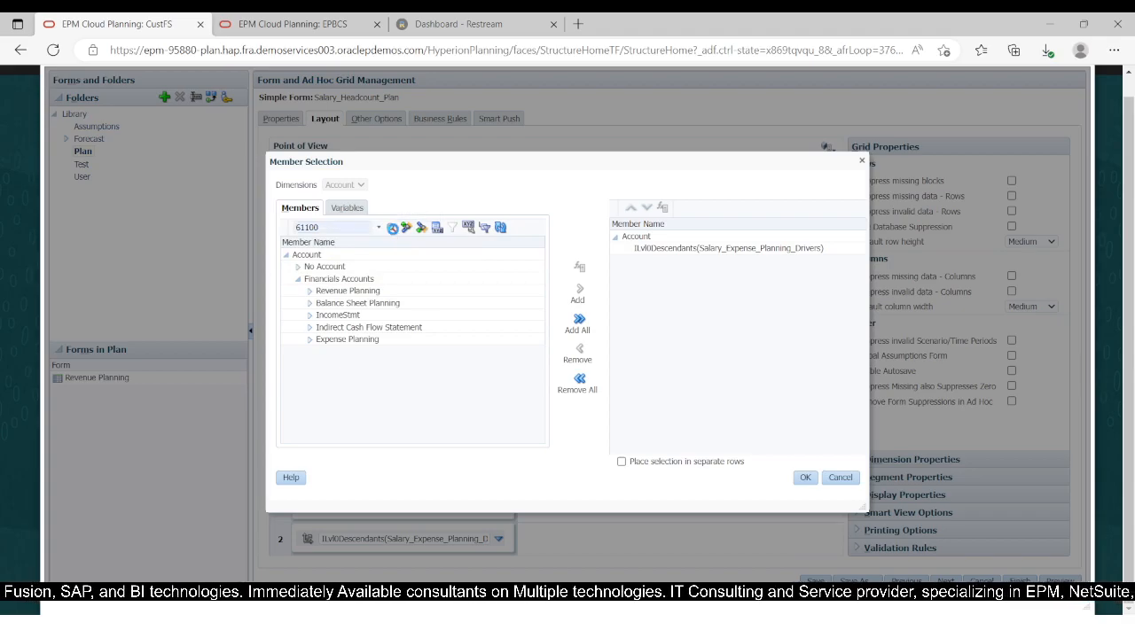
# Step: Expand account 61100 and add its Descendants (inc) to the members selected for row 2
pyautogui.click(298, 268)
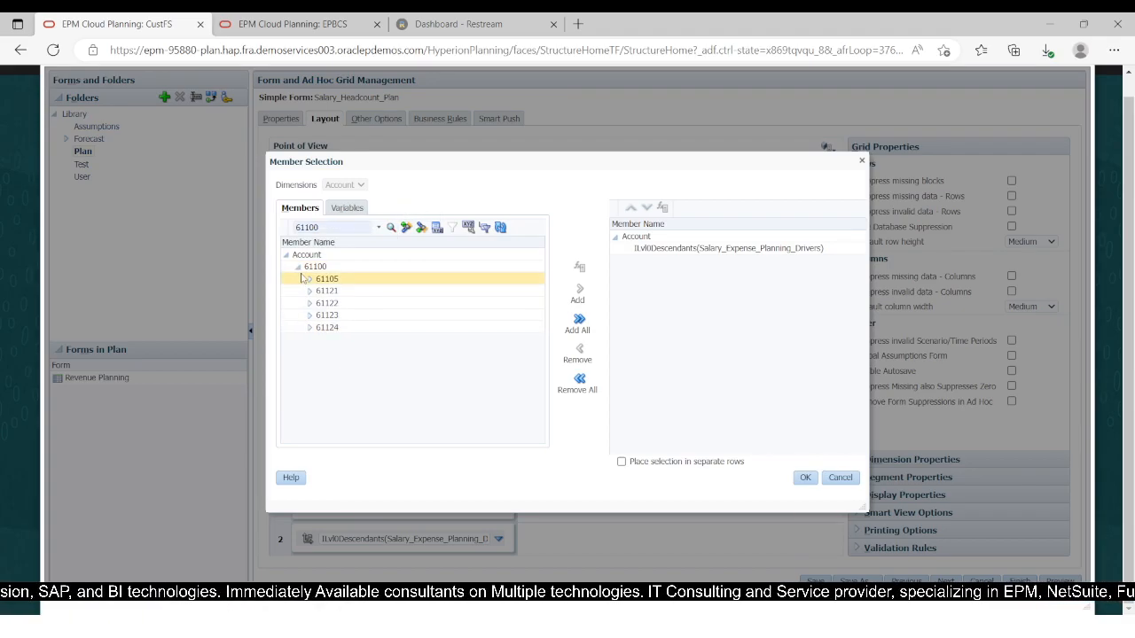
pyautogui.click(310, 292)
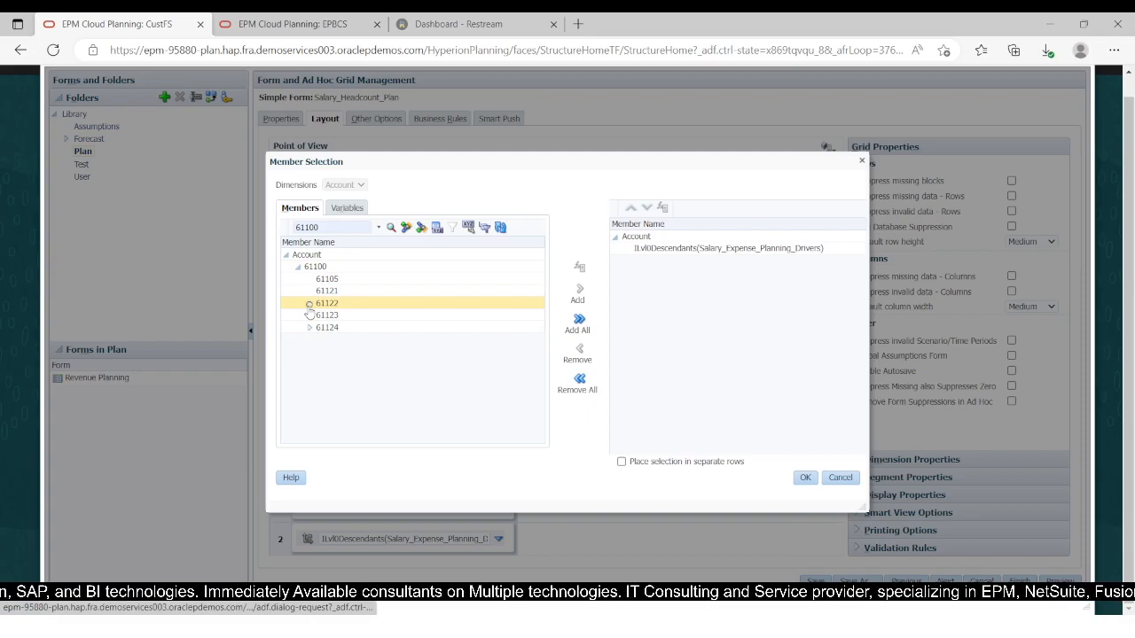
pyautogui.click(308, 304)
pyautogui.click(308, 316)
pyautogui.click(317, 266)
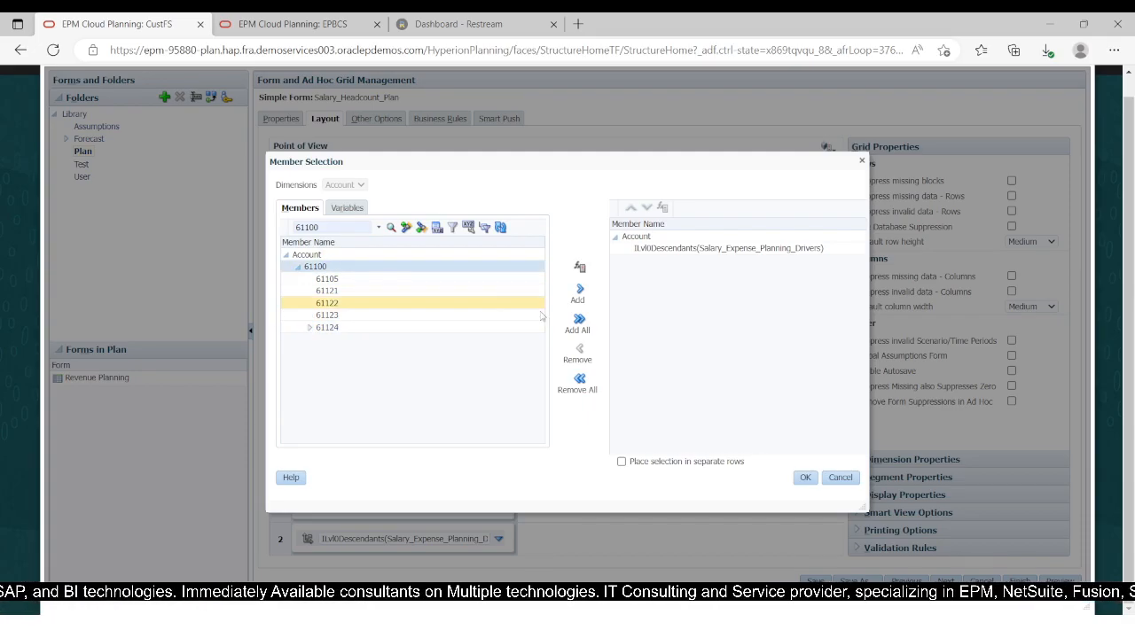
pyautogui.click(580, 268)
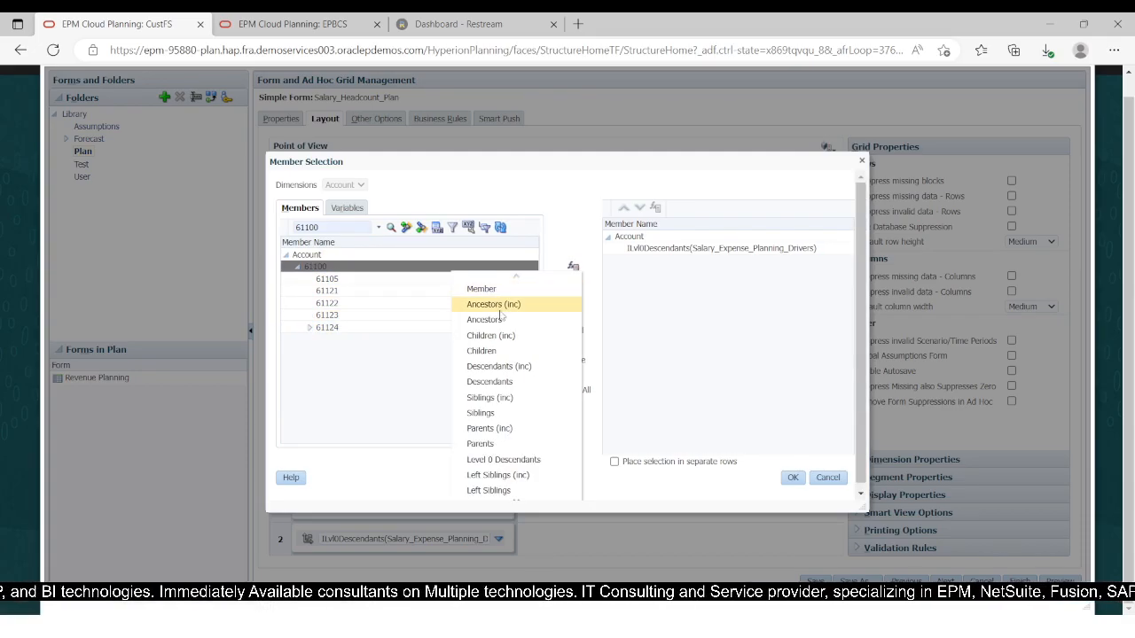
pyautogui.click(503, 367)
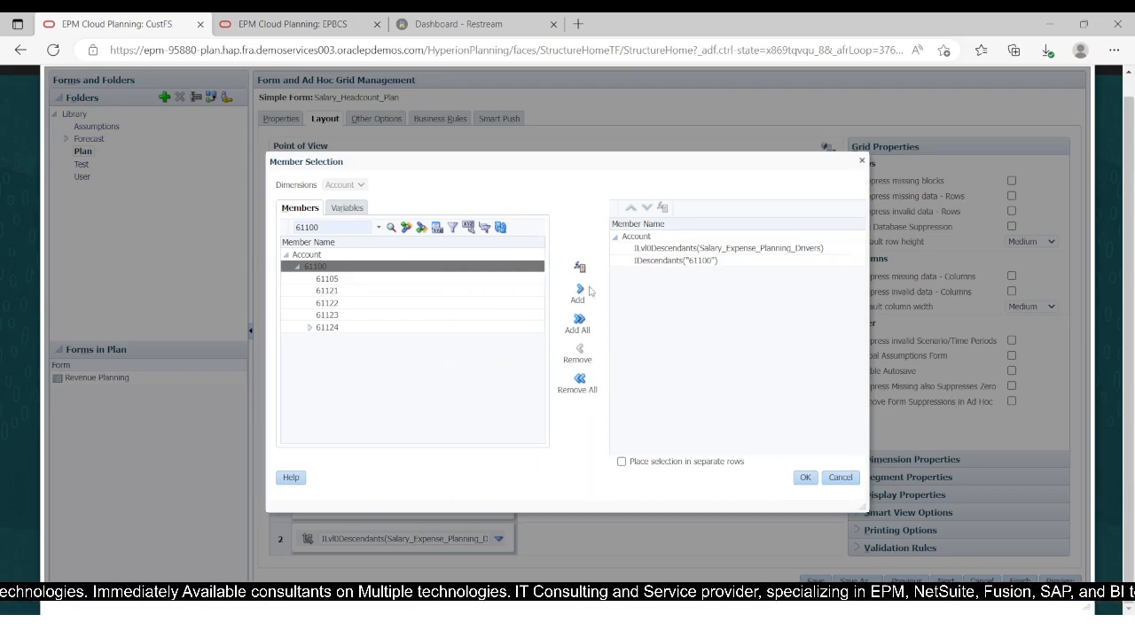
# Step: Remove the Salary_Expense_Planning_Drivers and 61100 entries from row 2's selected members
pyautogui.click(667, 249)
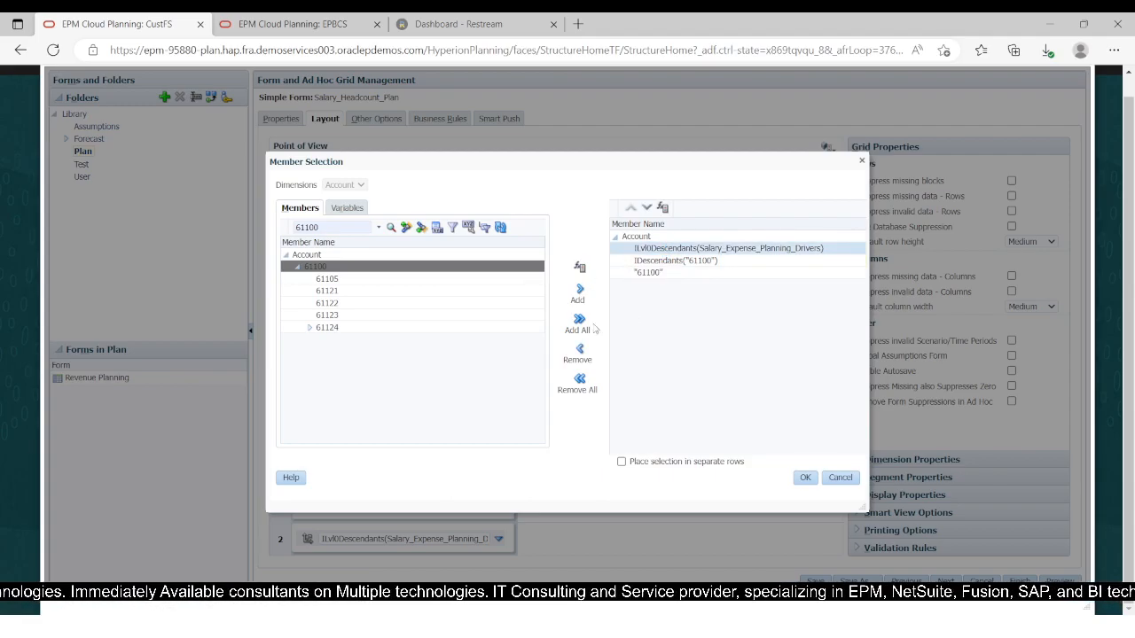
pyautogui.click(651, 273)
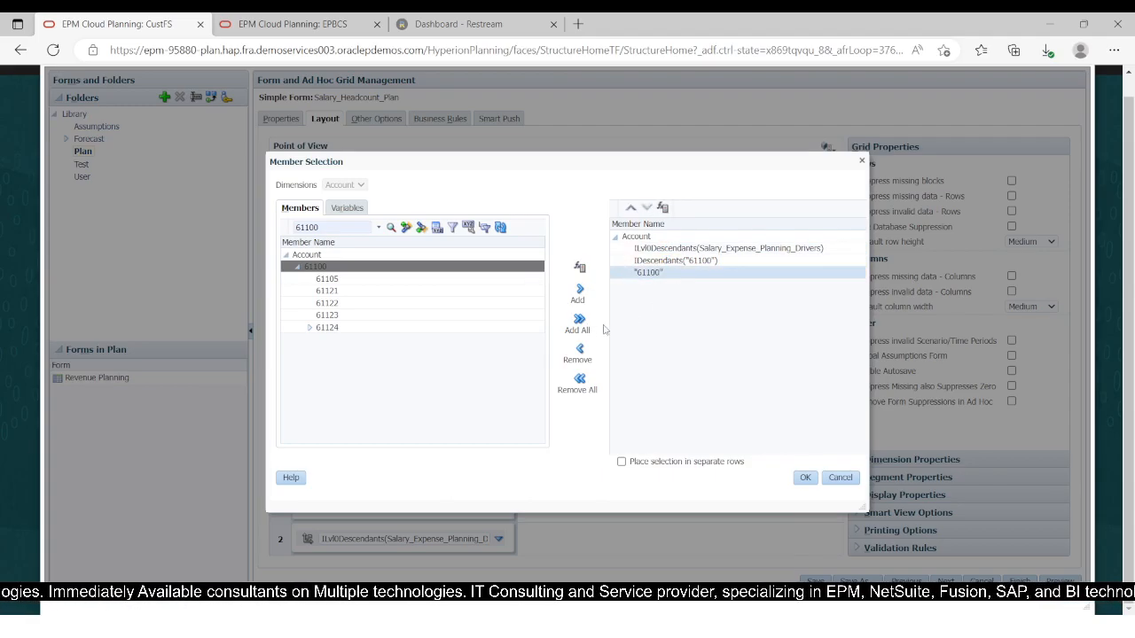
pyautogui.click(579, 351)
pyautogui.click(582, 351)
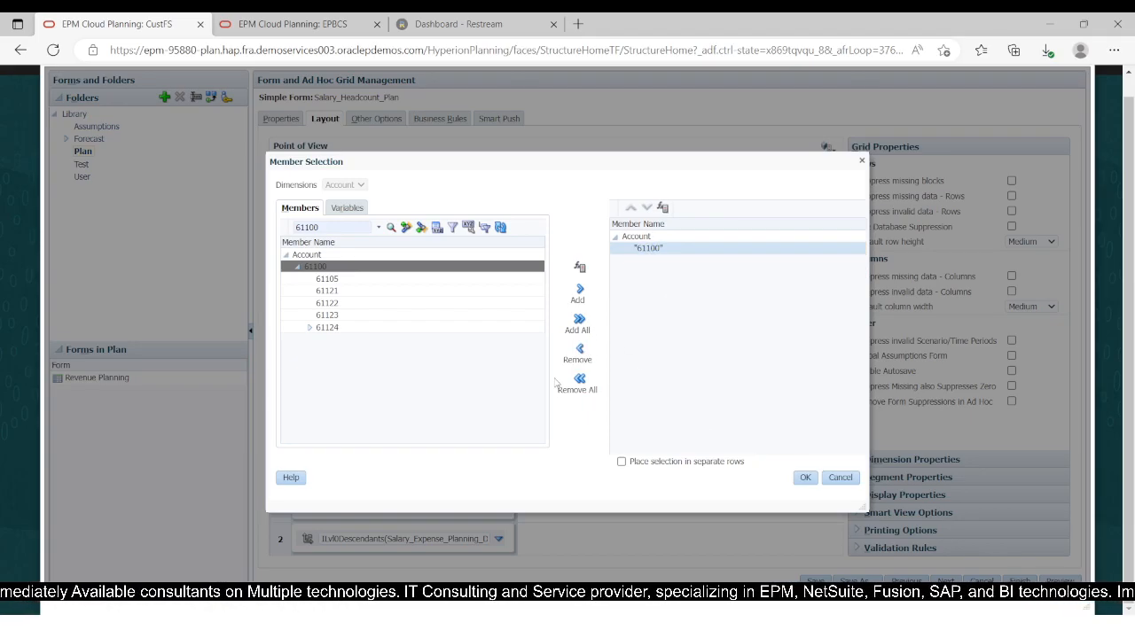
pyautogui.click(583, 353)
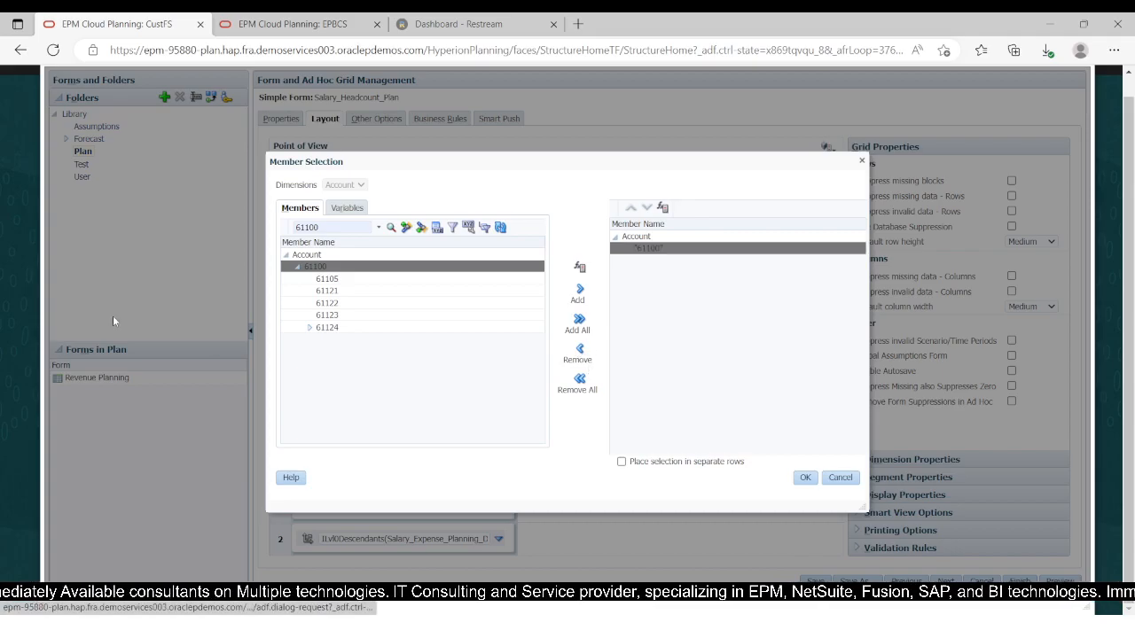
# Step: Set row 2's Account selection to only Descendants (inc) of 61100
pyautogui.click(581, 269)
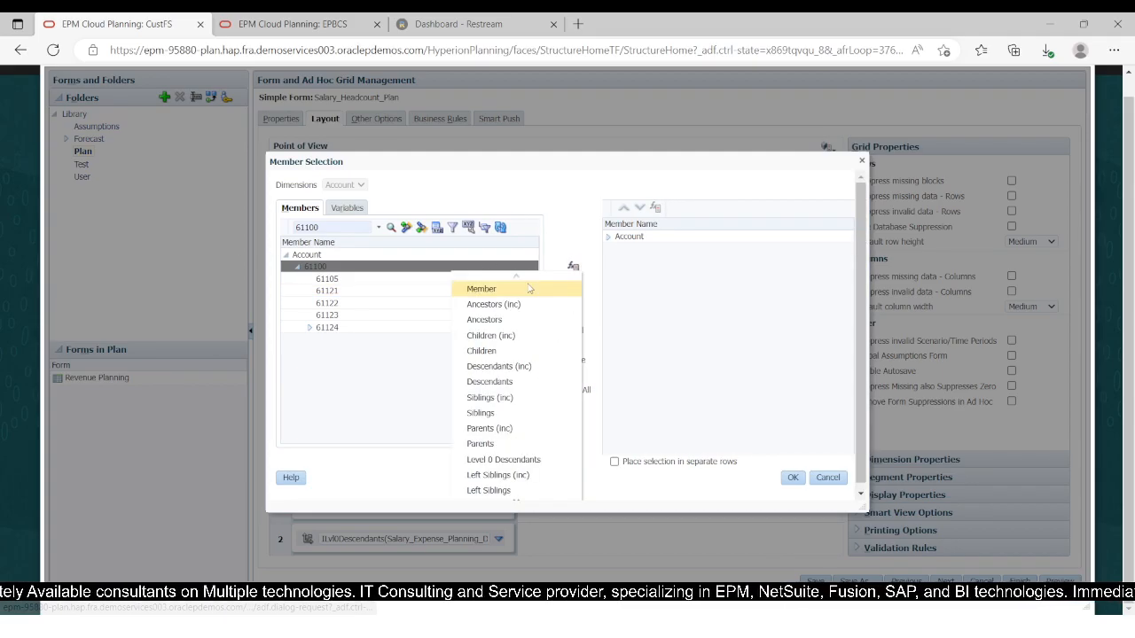
pyautogui.click(511, 366)
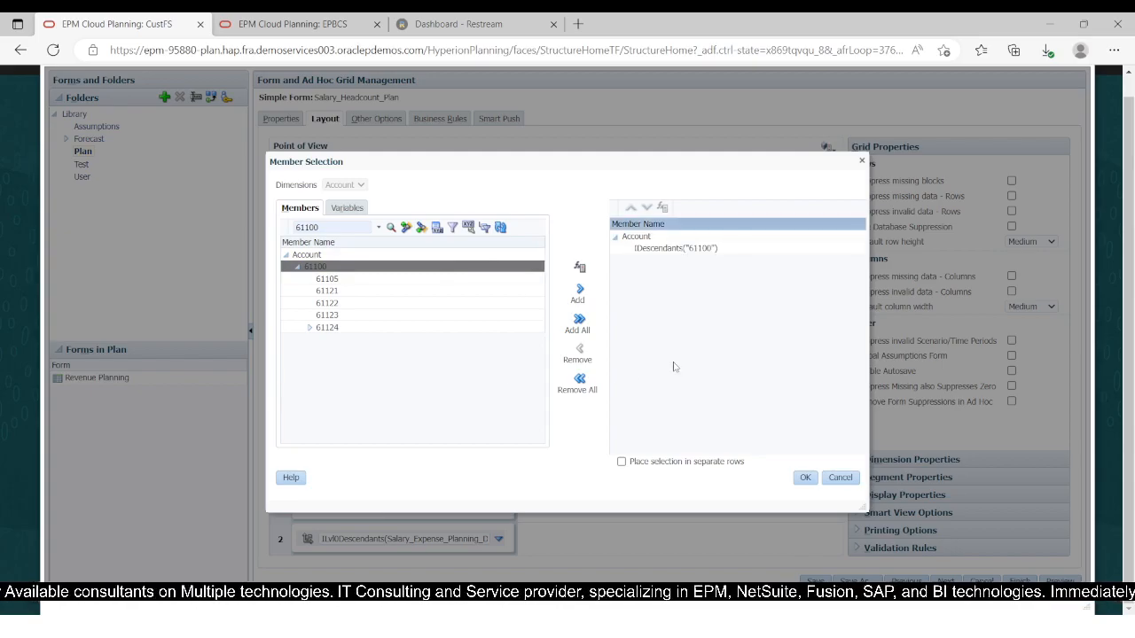
pyautogui.click(804, 478)
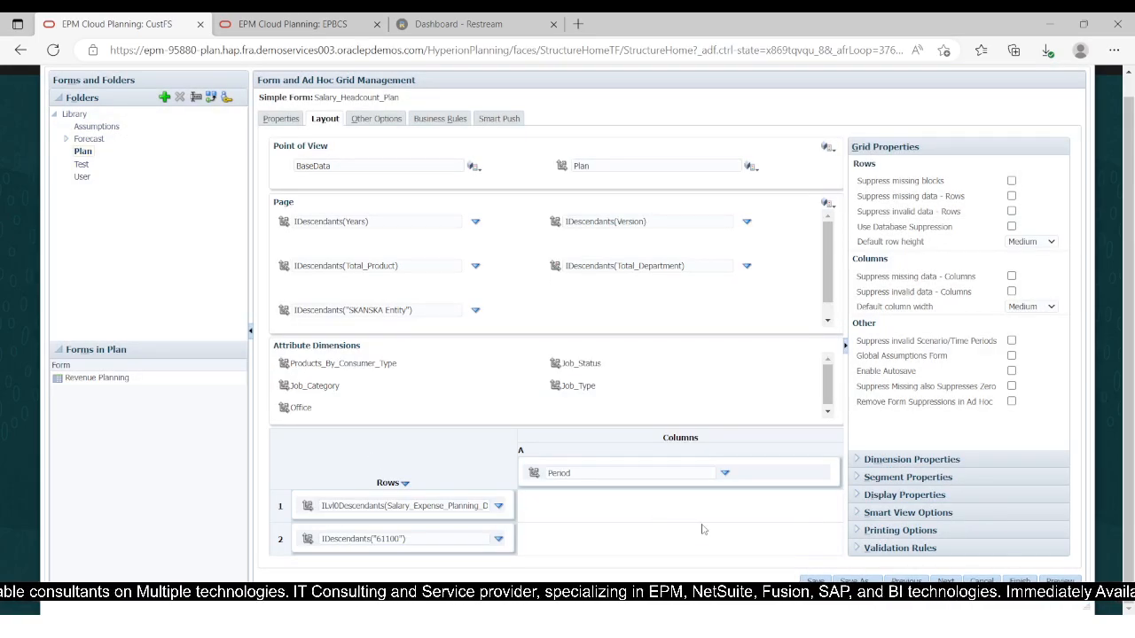
# Step: Set the Period column selection to Level 0 Descendants of YearTotal and show the Period dimension properties
pyautogui.click(724, 473)
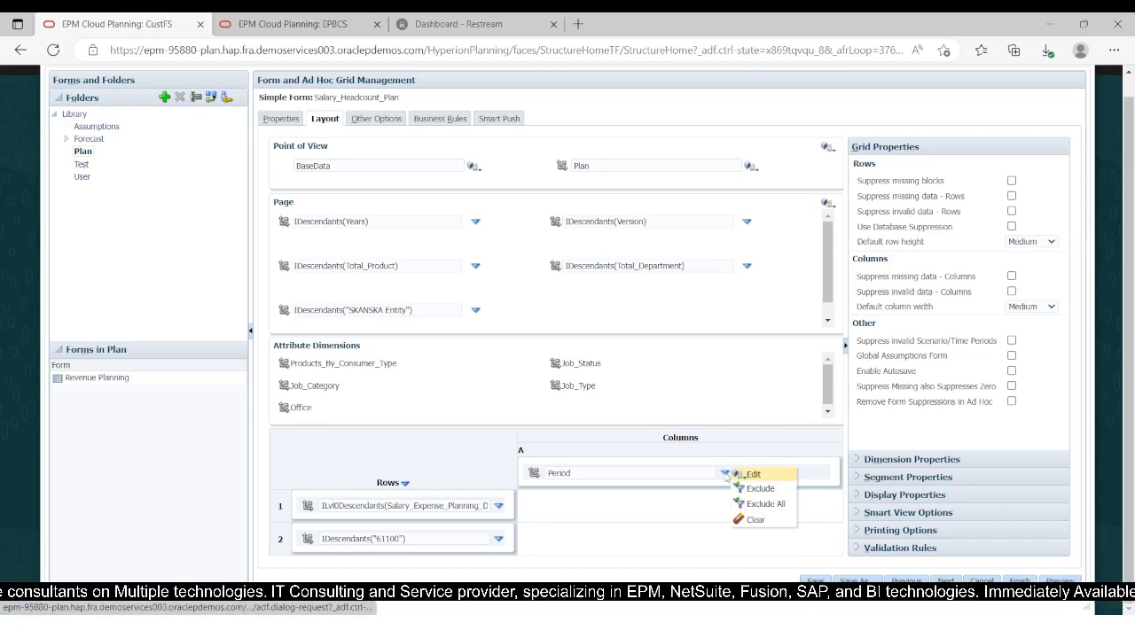
pyautogui.click(752, 475)
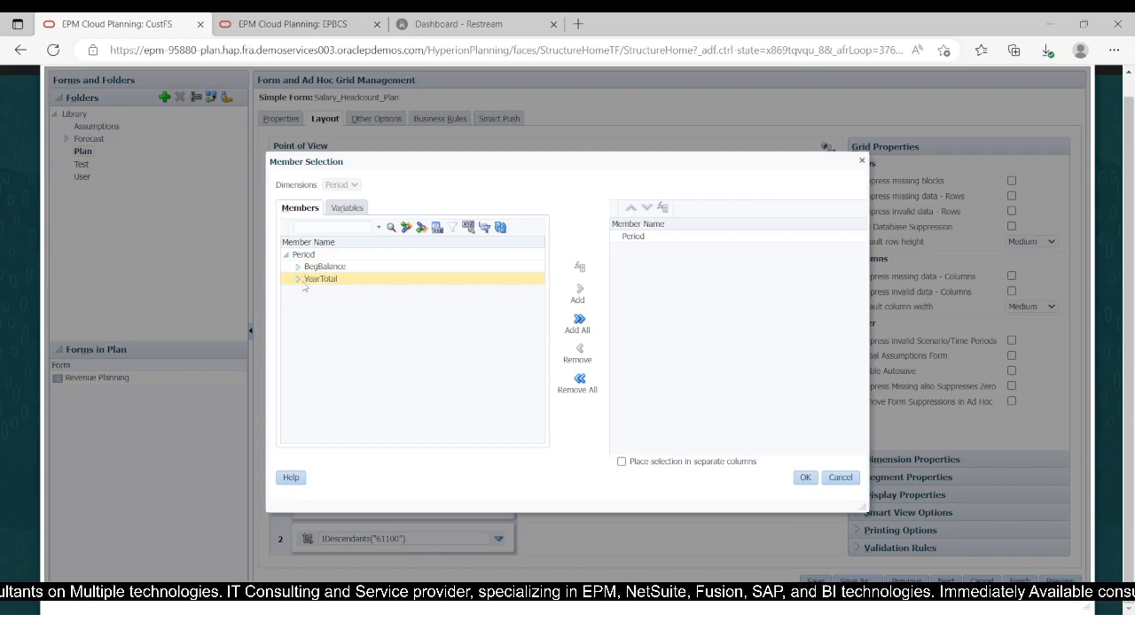
pyautogui.click(322, 280)
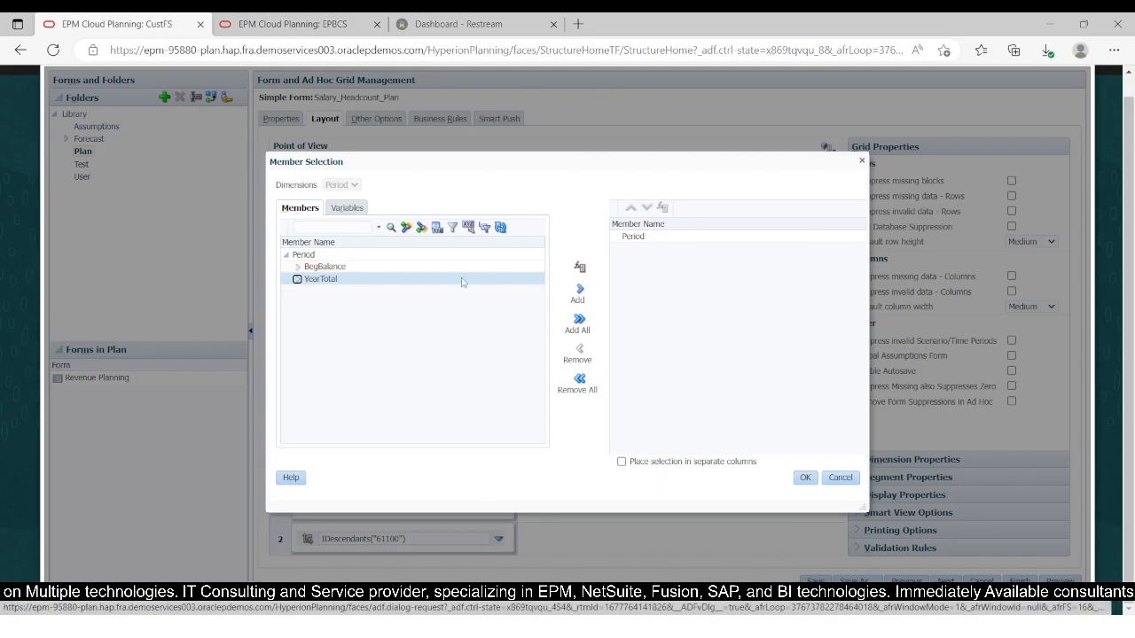
pyautogui.click(579, 269)
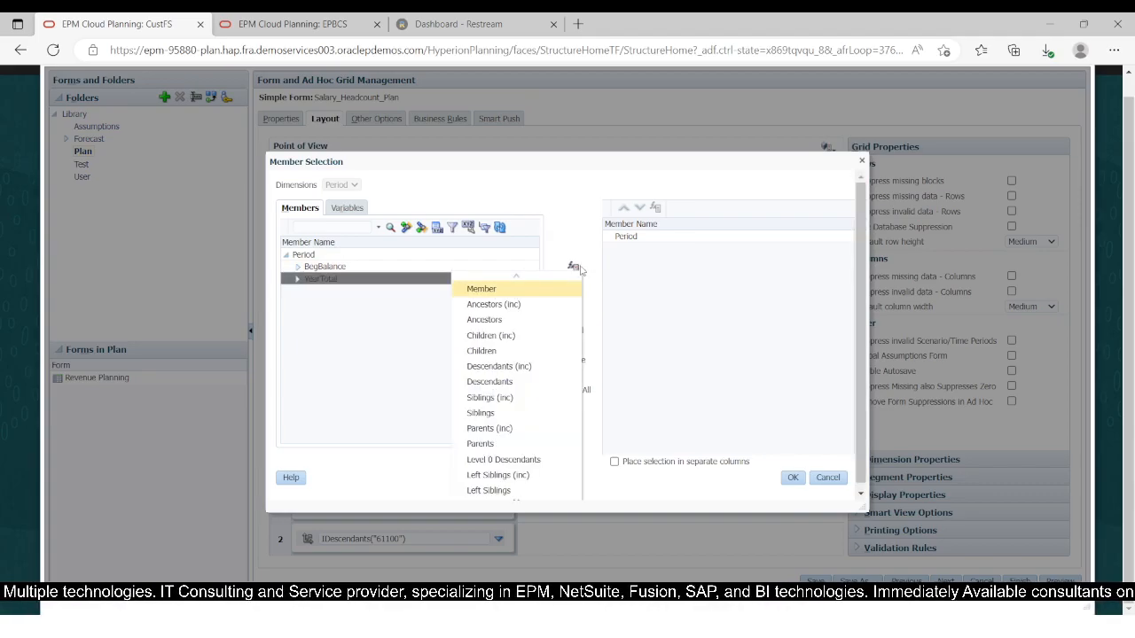
pyautogui.click(498, 461)
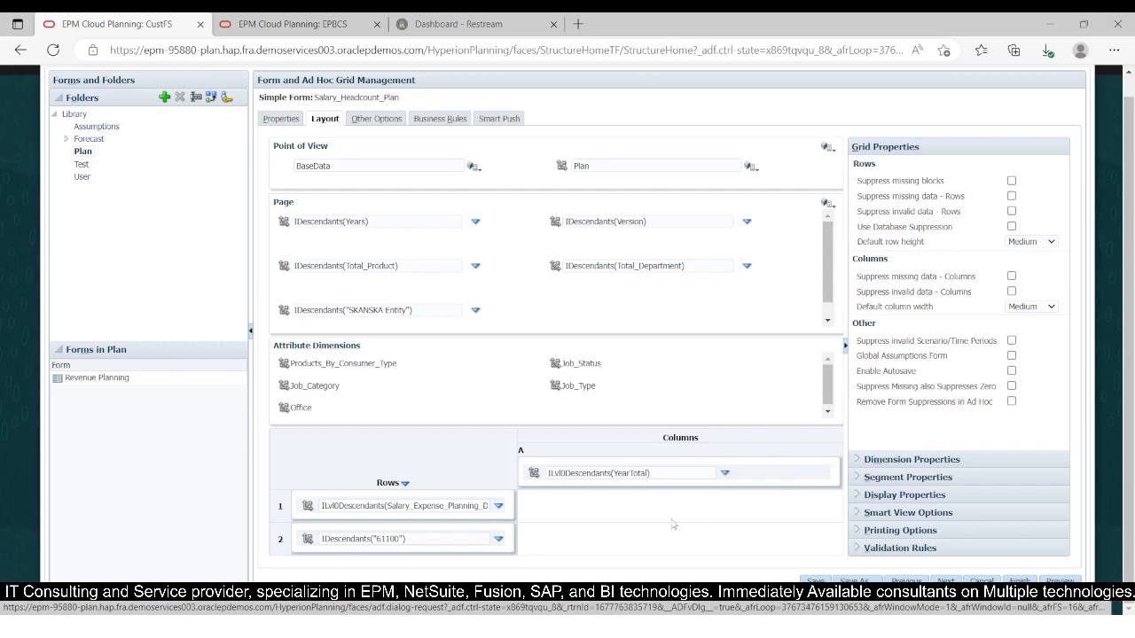
pyautogui.click(660, 473)
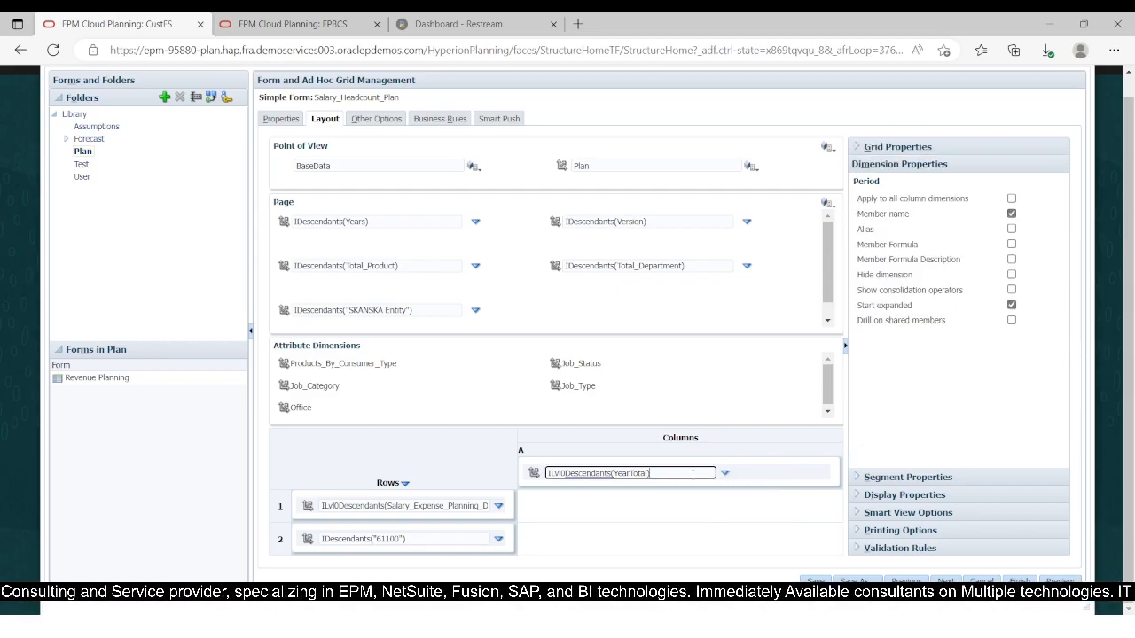
# Step: Add YearTotal to the Period column's selected members alongside the existing Level 0 Descendants selection
pyautogui.click(725, 474)
pyautogui.click(749, 475)
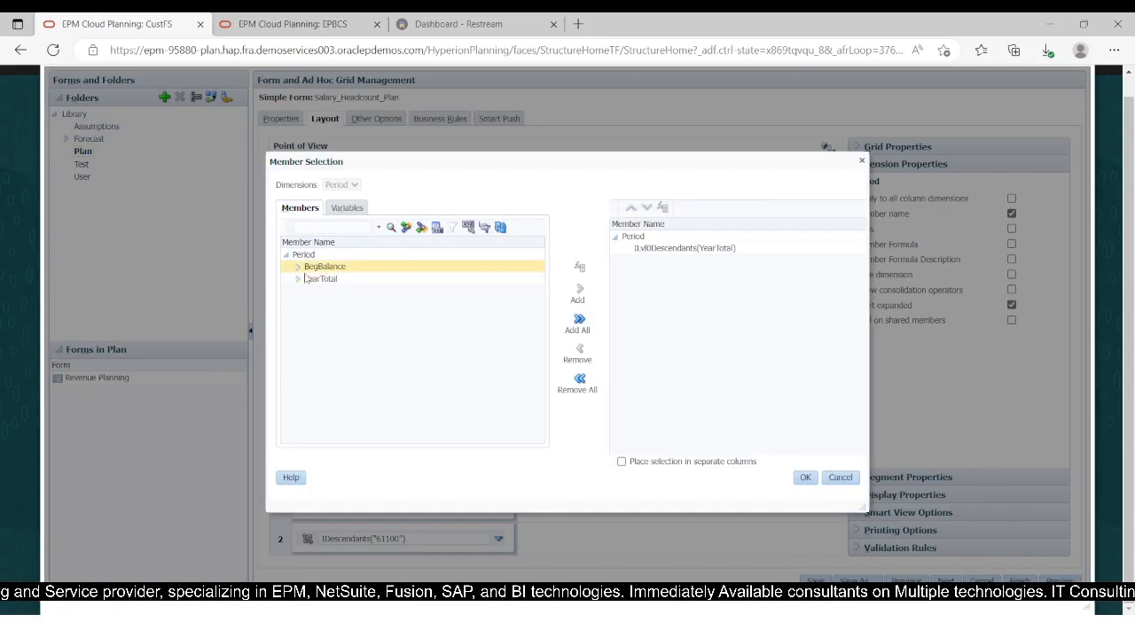
pyautogui.click(580, 291)
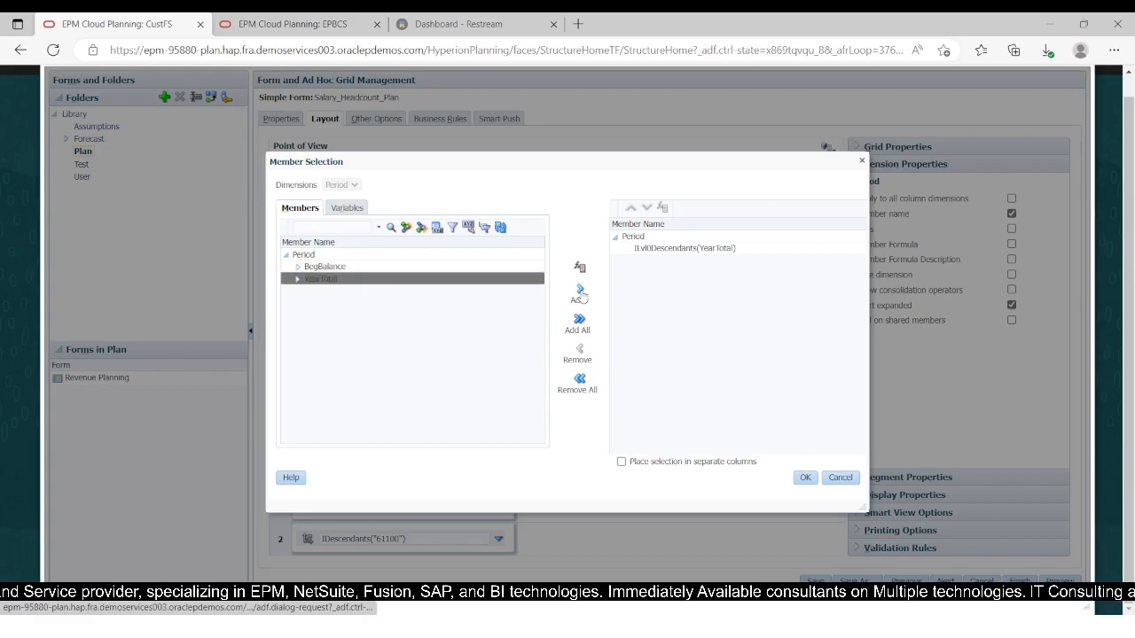
pyautogui.click(805, 478)
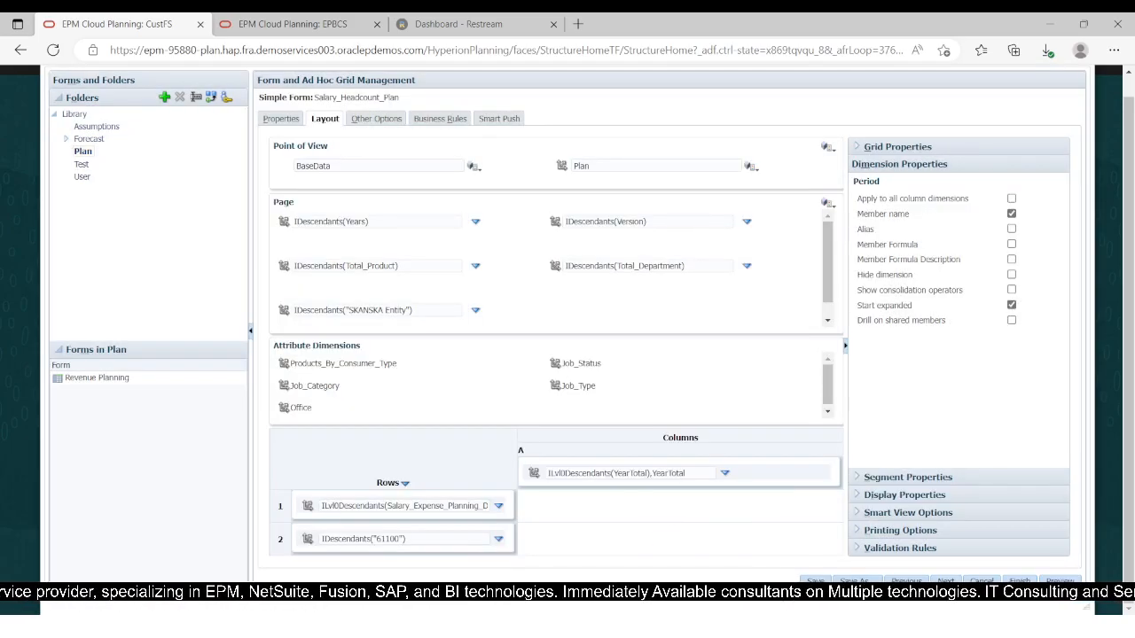
# Step: Turn on the Alias display for the Account row dimension in the dimension properties
pyautogui.click(486, 505)
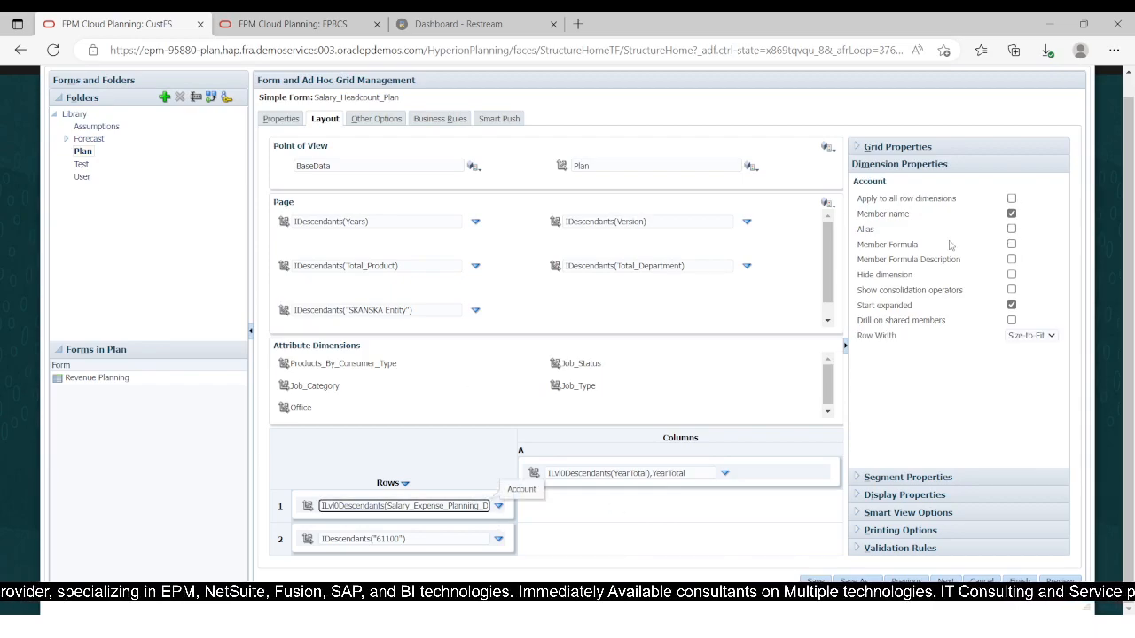
pyautogui.click(1012, 229)
pyautogui.click(436, 540)
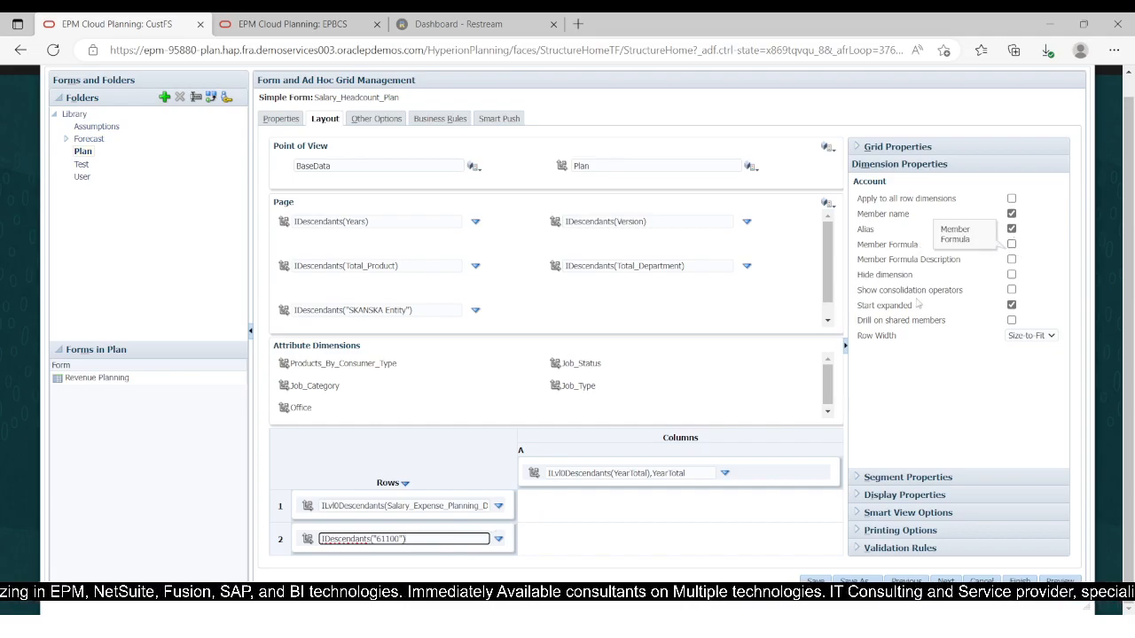
pyautogui.click(671, 485)
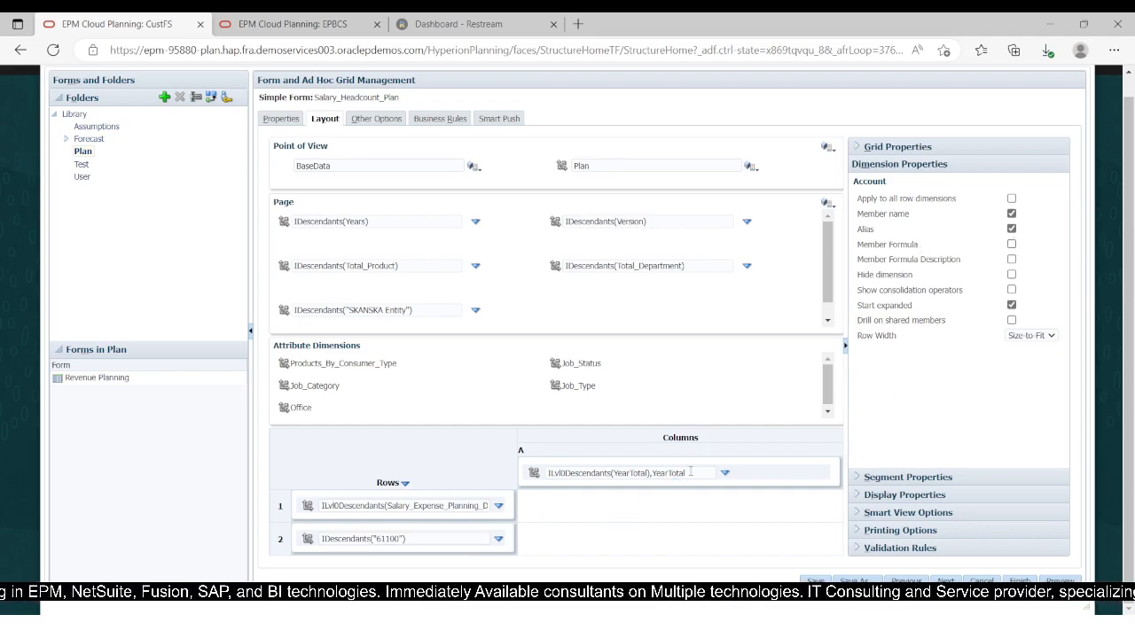
# Step: Turn on the Alias display for the Department, Product and Entity page dimensions and save the form
pyautogui.click(668, 220)
pyautogui.click(693, 265)
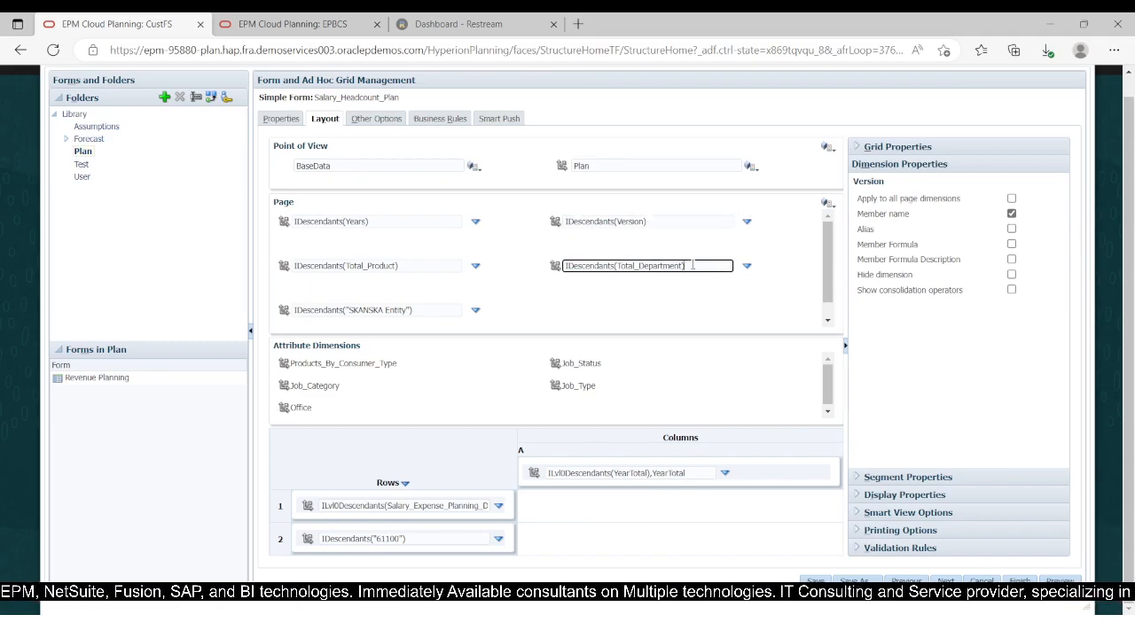
pyautogui.click(1012, 230)
pyautogui.click(406, 266)
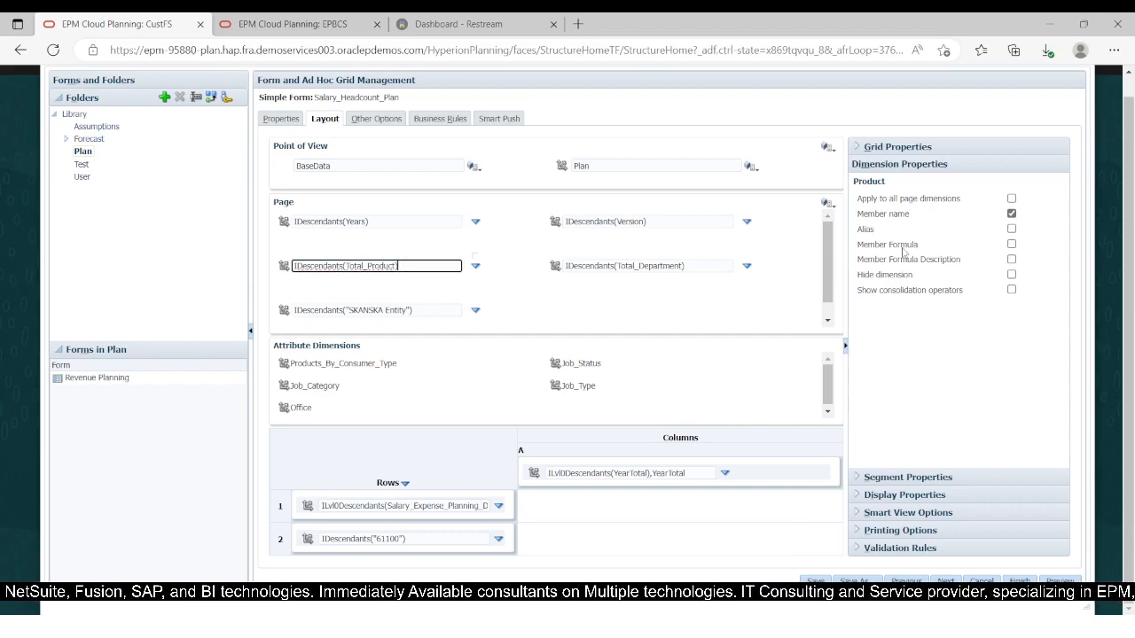
pyautogui.click(1012, 229)
pyautogui.click(407, 309)
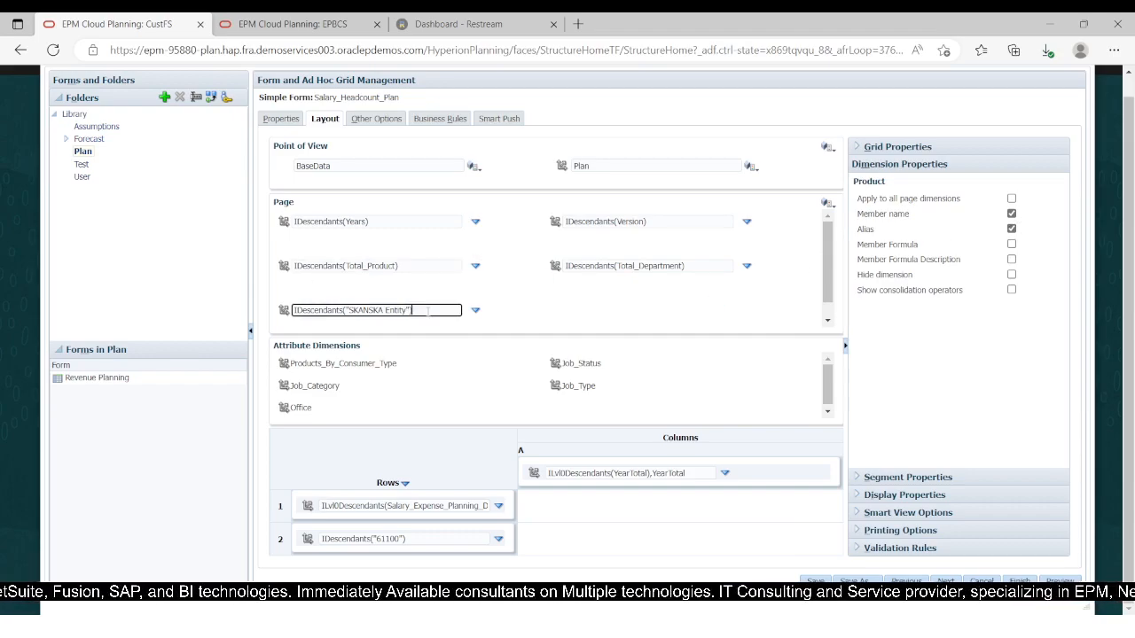
pyautogui.click(1011, 228)
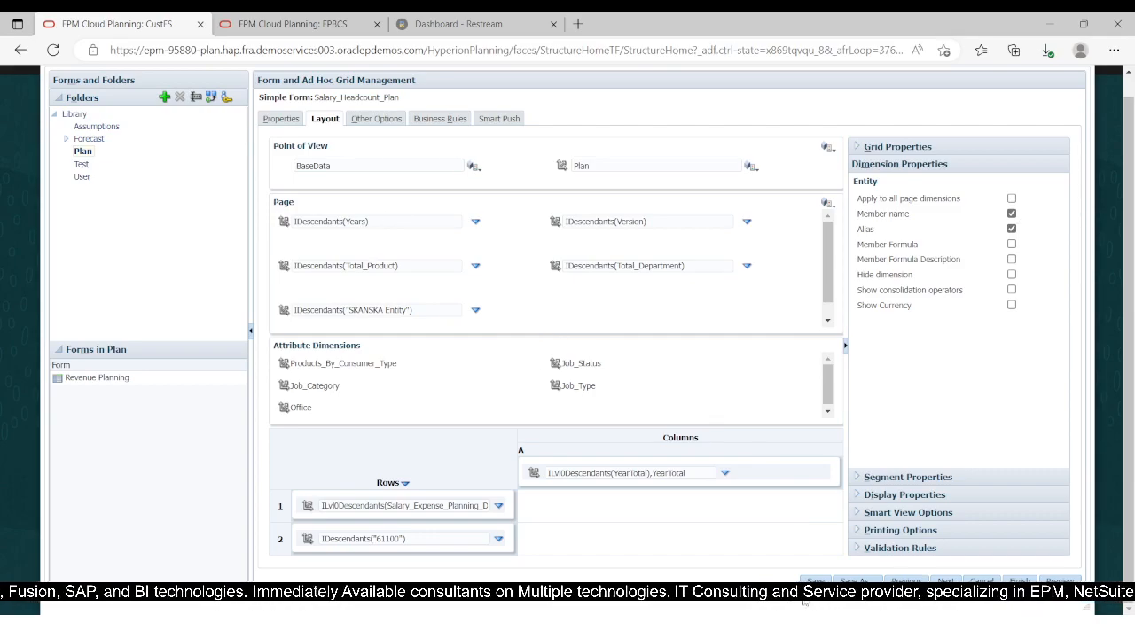
pyautogui.click(660, 219)
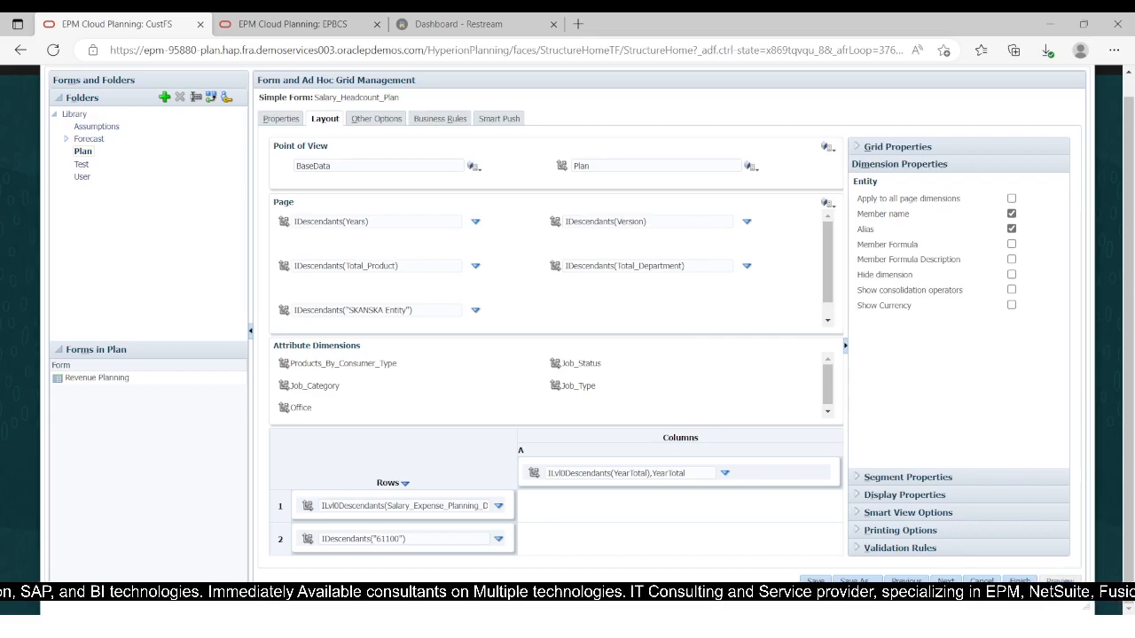
# Step: Preview the form and examine its page selections, account rows and month columns
pyautogui.click(1059, 581)
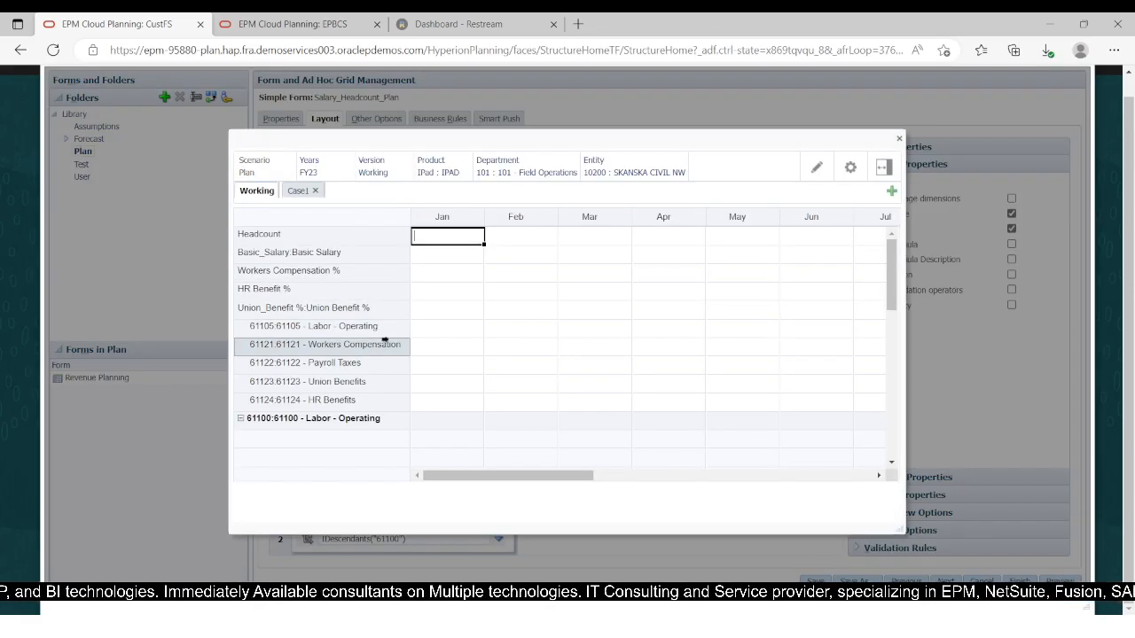
pyautogui.scroll(-1, 532, 362)
pyautogui.scroll(1, 533, 364)
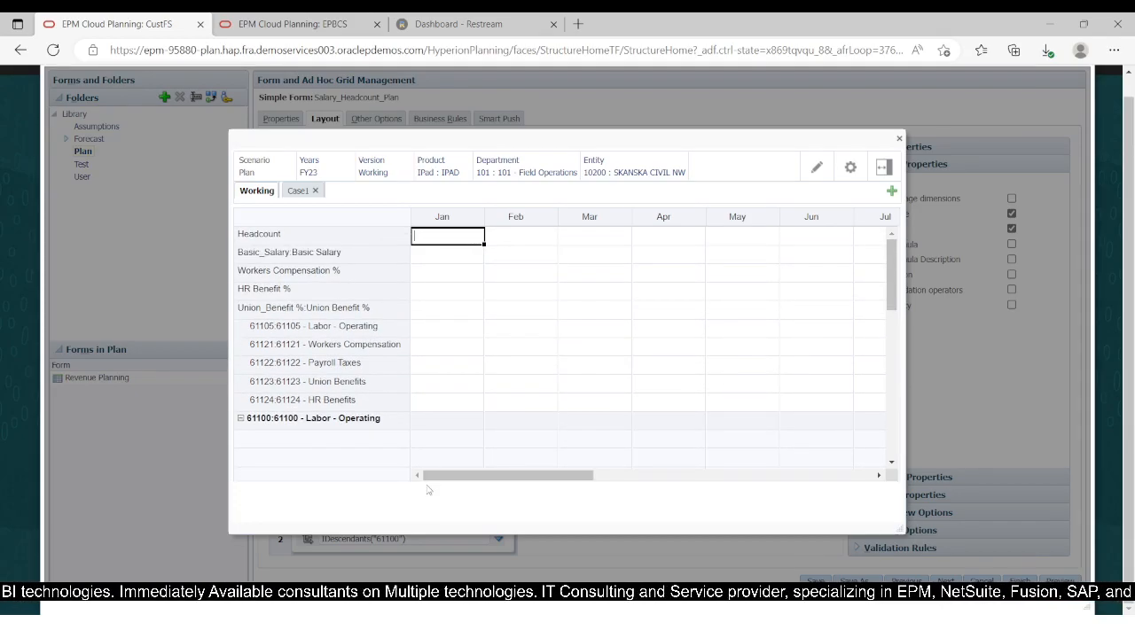
pyautogui.moveTo(483, 479)
pyautogui.mouseDown()
pyautogui.moveTo(727, 494)
pyautogui.moveTo(483, 484)
pyautogui.mouseUp()
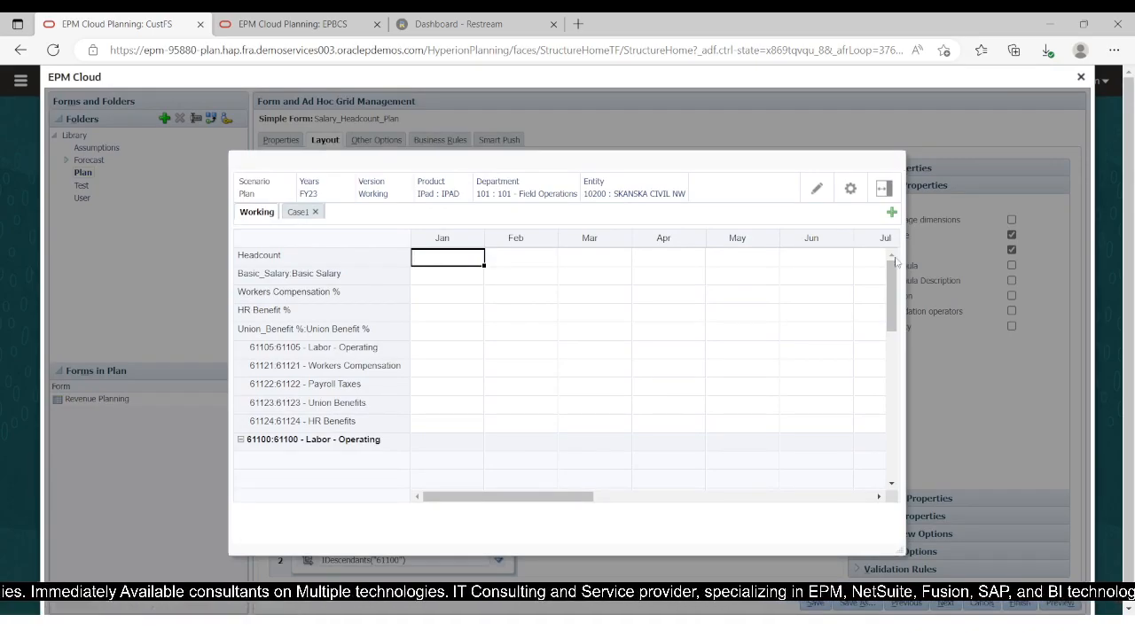
pyautogui.click(899, 160)
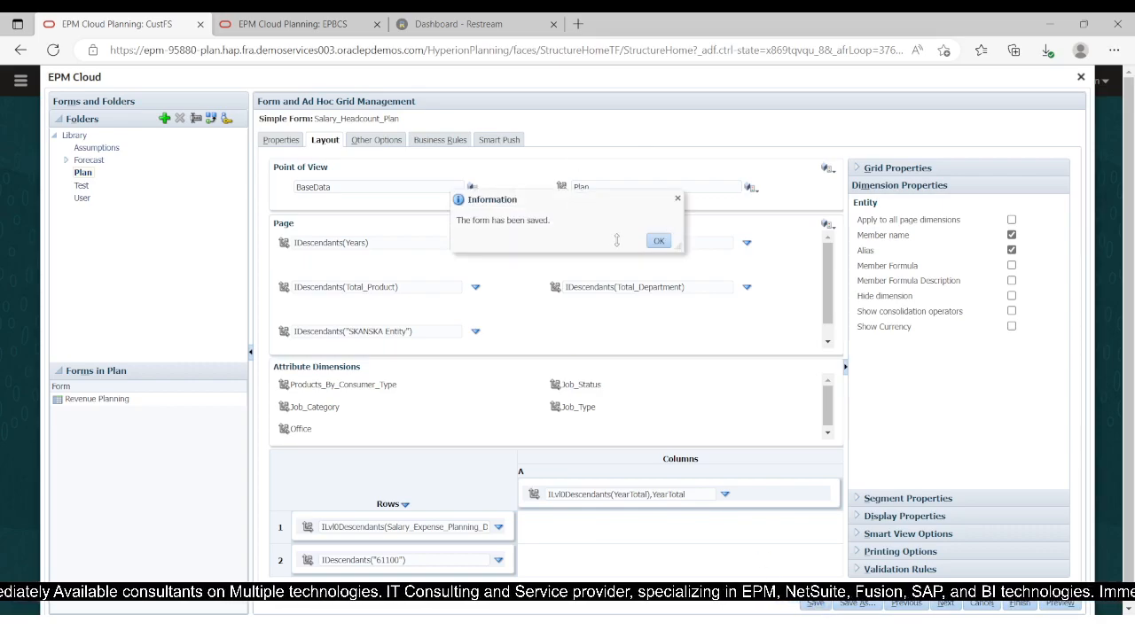
# Step: Save the Salary_Headcount_Plan form and close the form management window
pyautogui.click(659, 243)
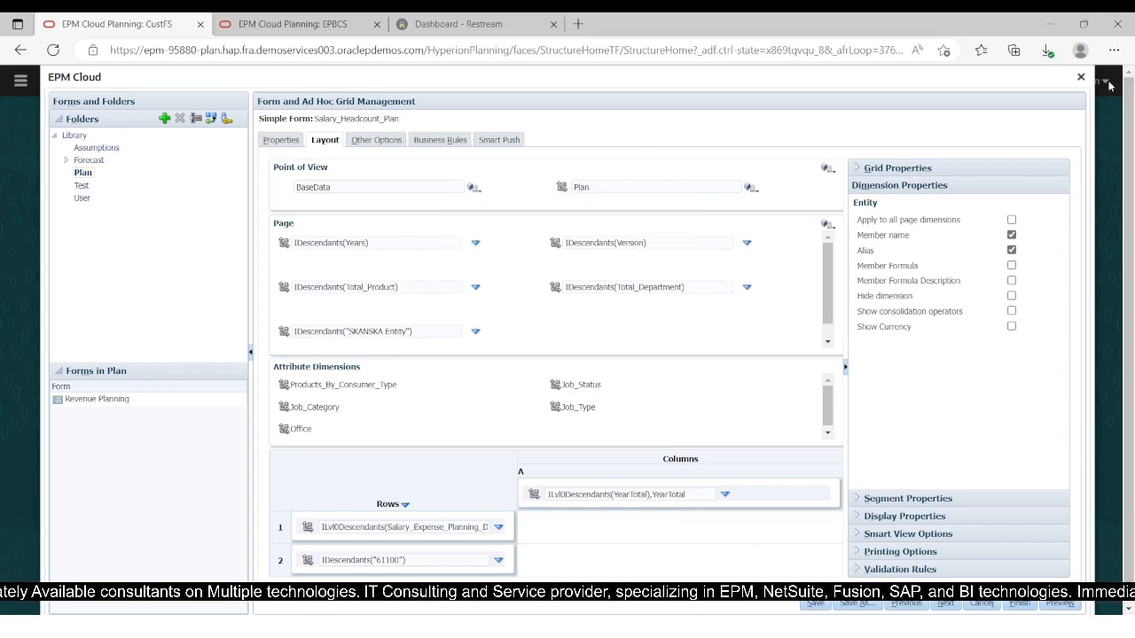
pyautogui.click(1081, 77)
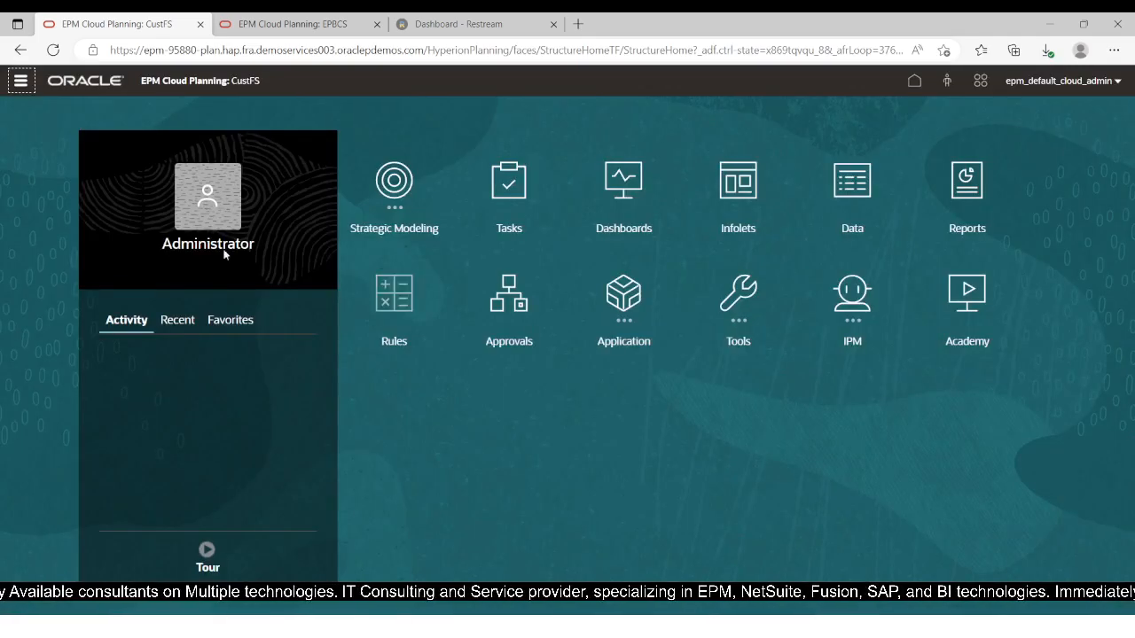
# Step: Open the Salary_Headcount_Plan form for data entry from the Plan folder in the Data library
pyautogui.click(20, 83)
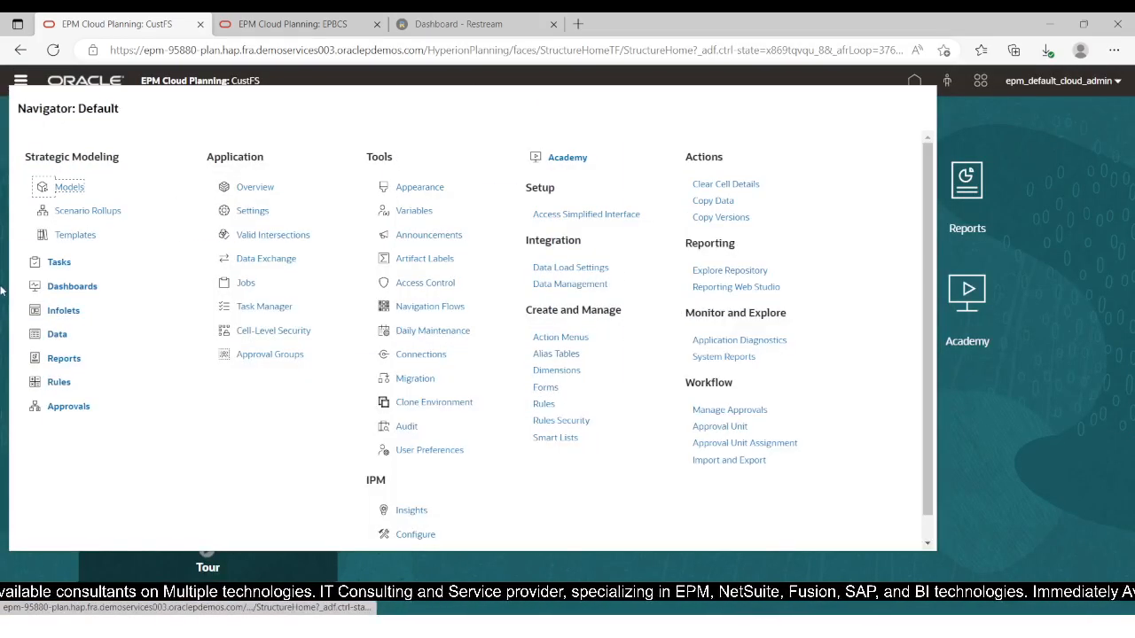
pyautogui.click(57, 334)
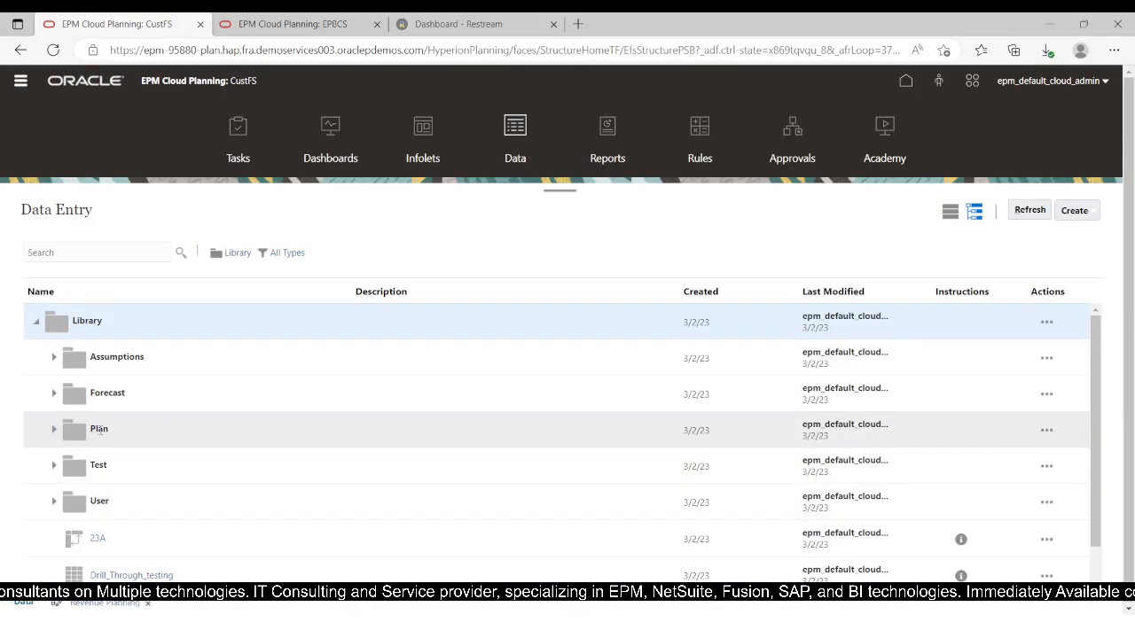
pyautogui.click(53, 430)
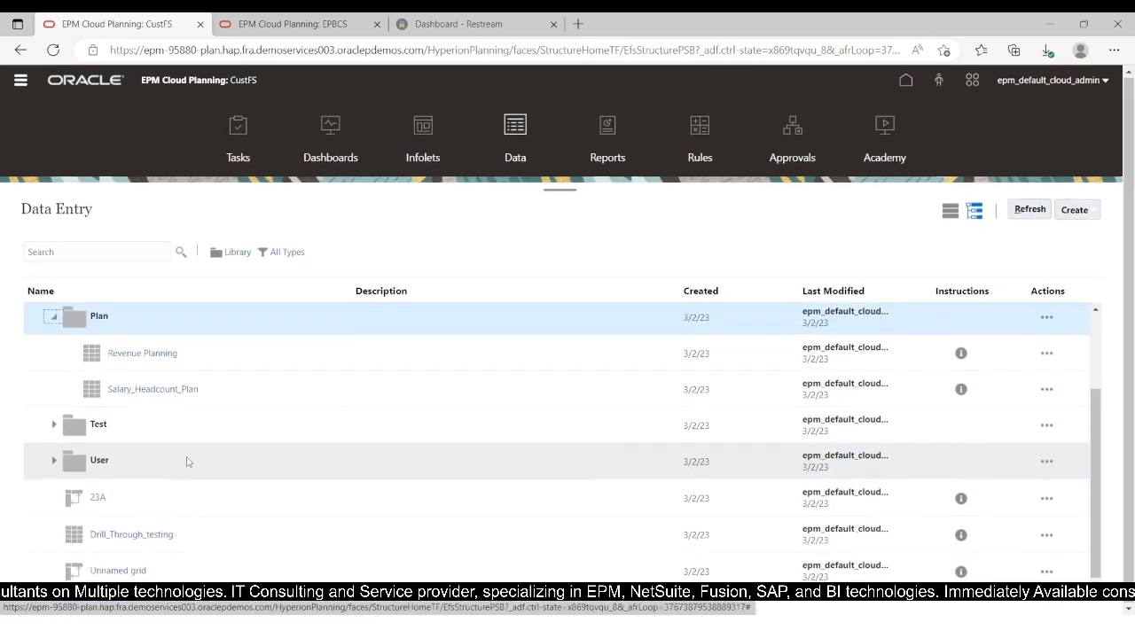
pyautogui.click(145, 390)
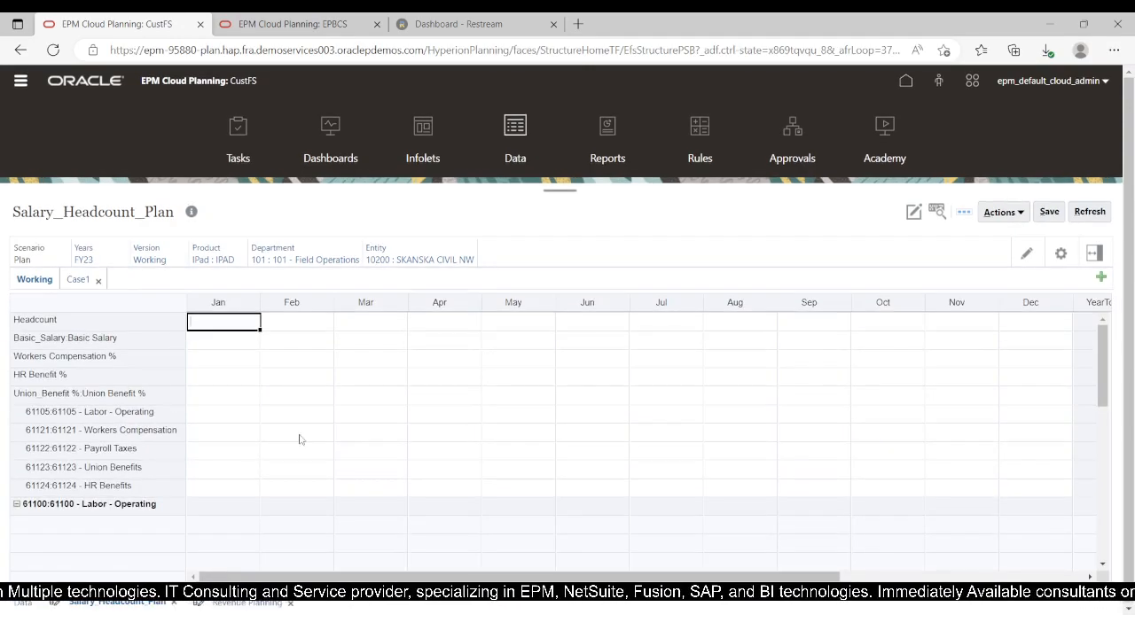
pyautogui.scroll(-1, 311, 466)
pyautogui.scroll(1, 311, 468)
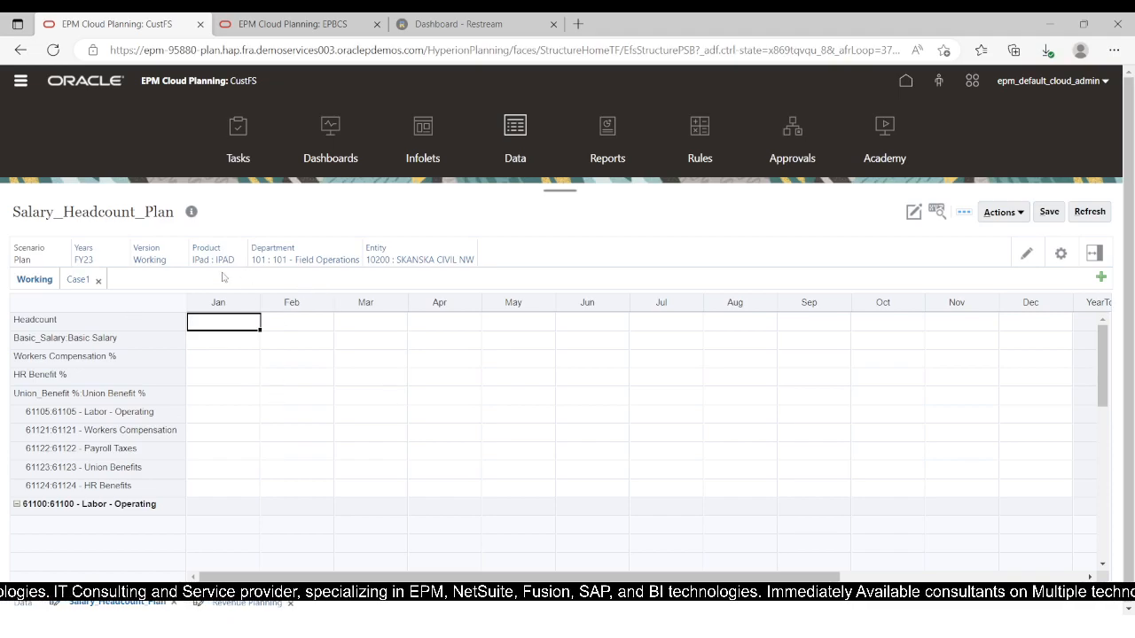
# Step: Set the form's Years page member to FY24
pyautogui.click(84, 260)
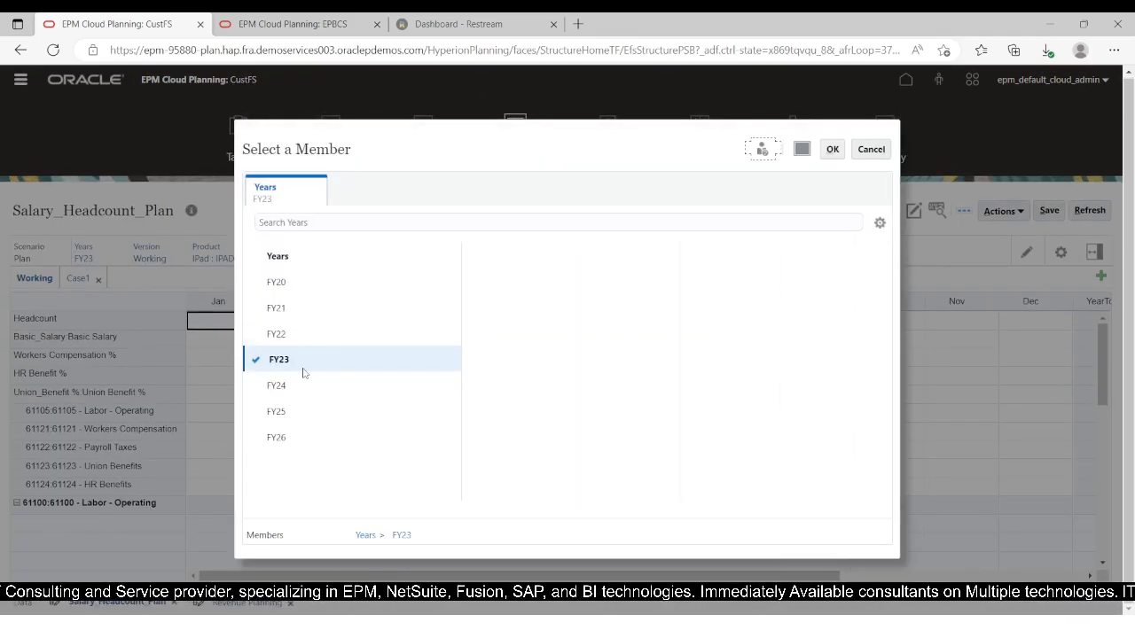
pyautogui.click(257, 385)
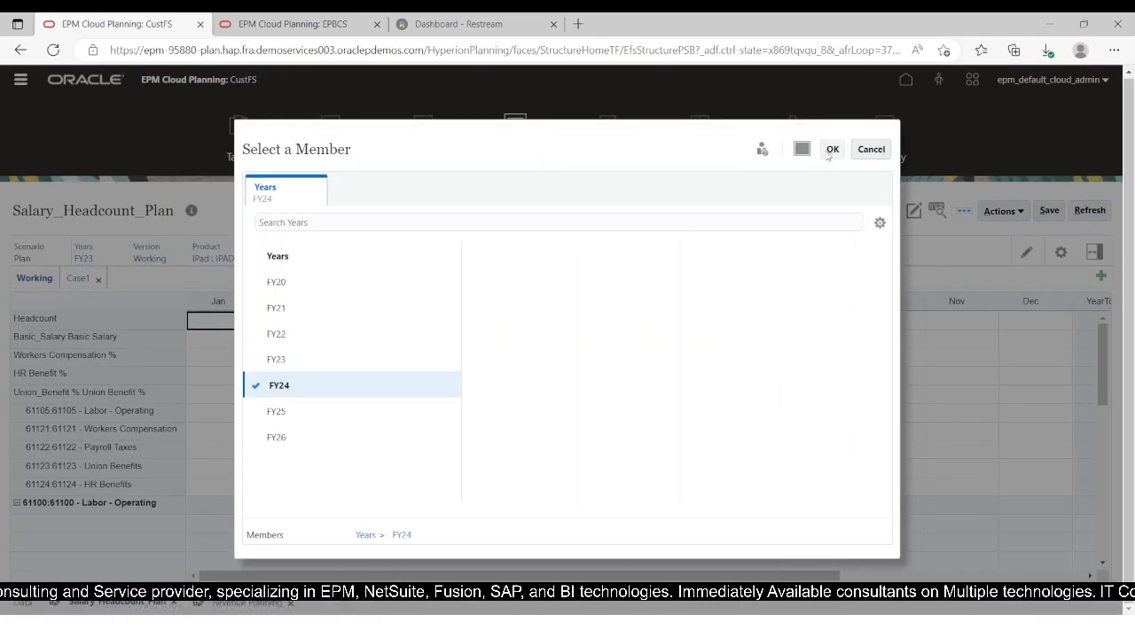
pyautogui.click(831, 151)
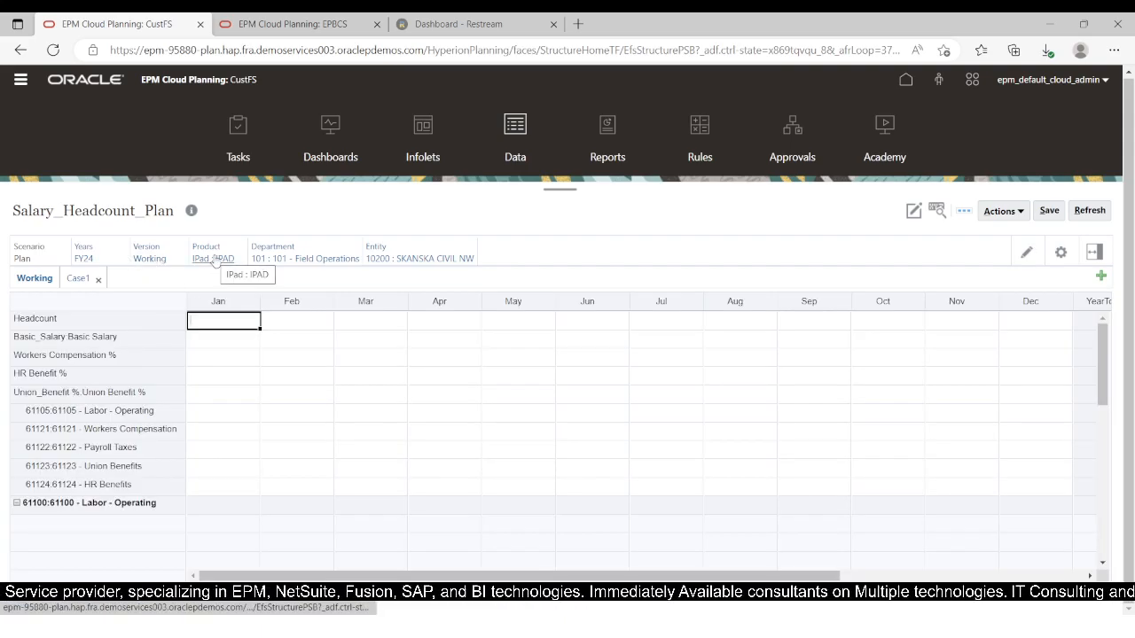
# Step: Set the Department page member to 860 - Human Resources and reload the form with it
pyautogui.click(296, 259)
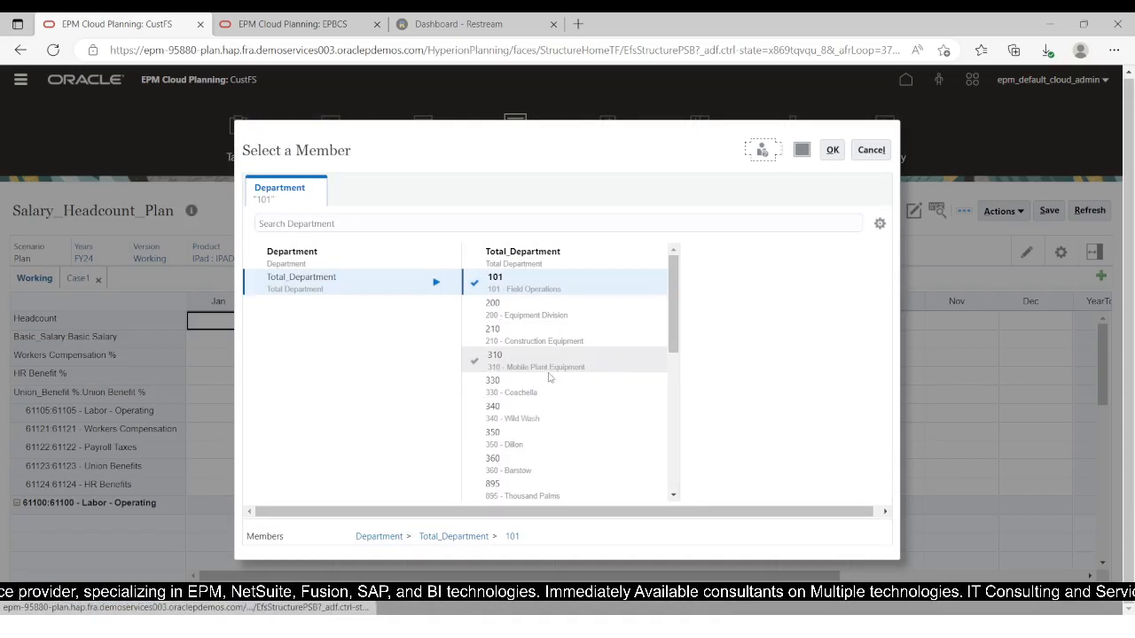
pyautogui.scroll(-4, 548, 440)
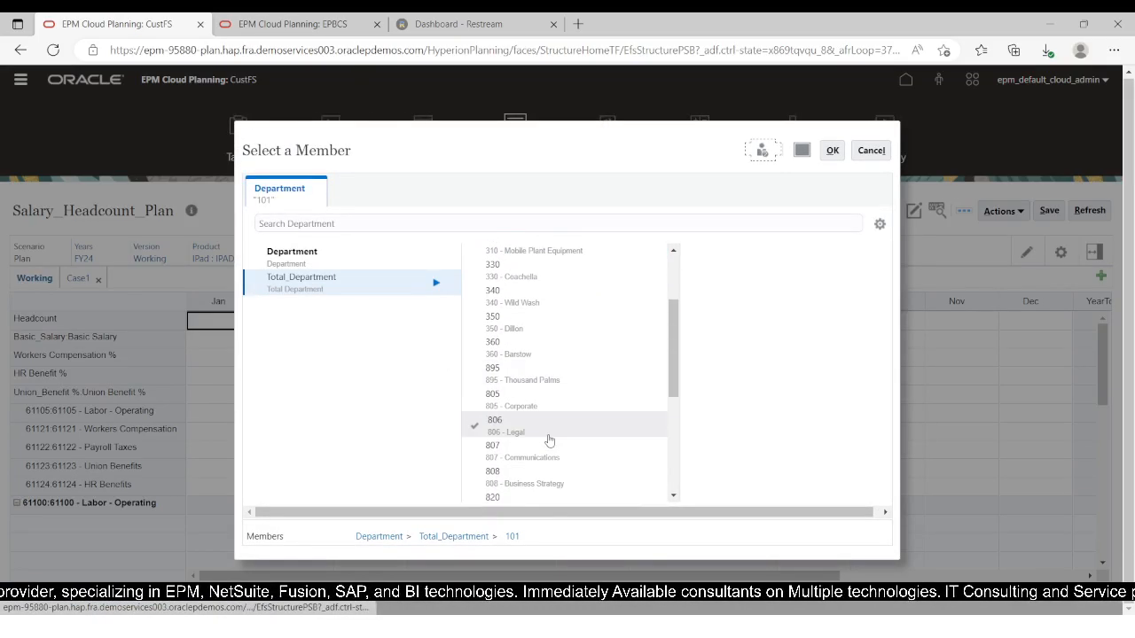
pyautogui.scroll(-3, 549, 441)
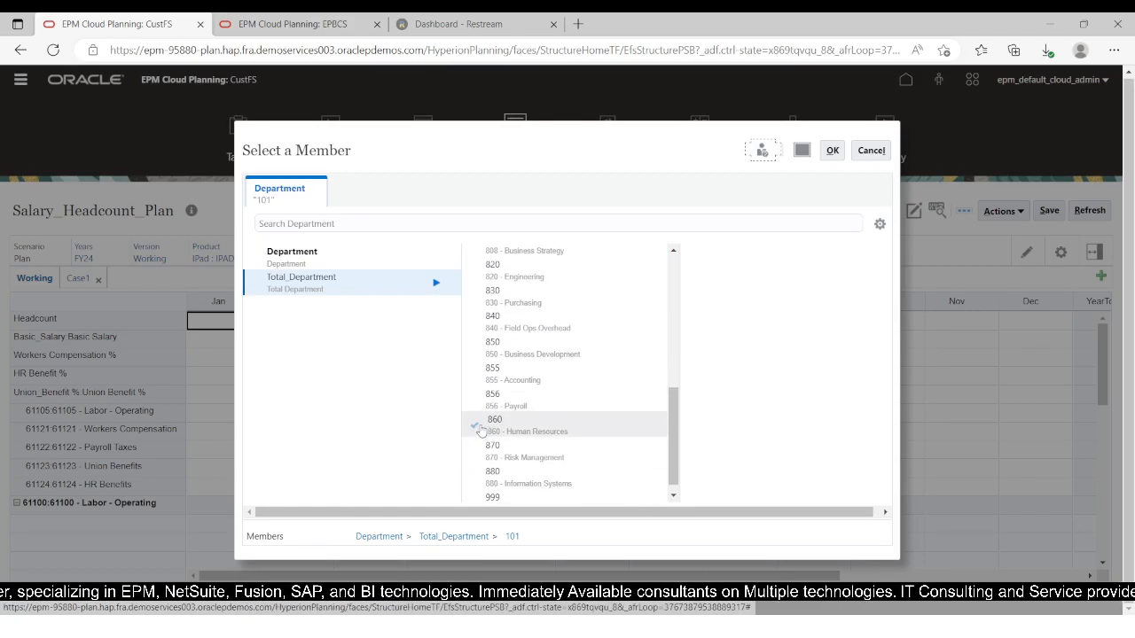
pyautogui.click(475, 426)
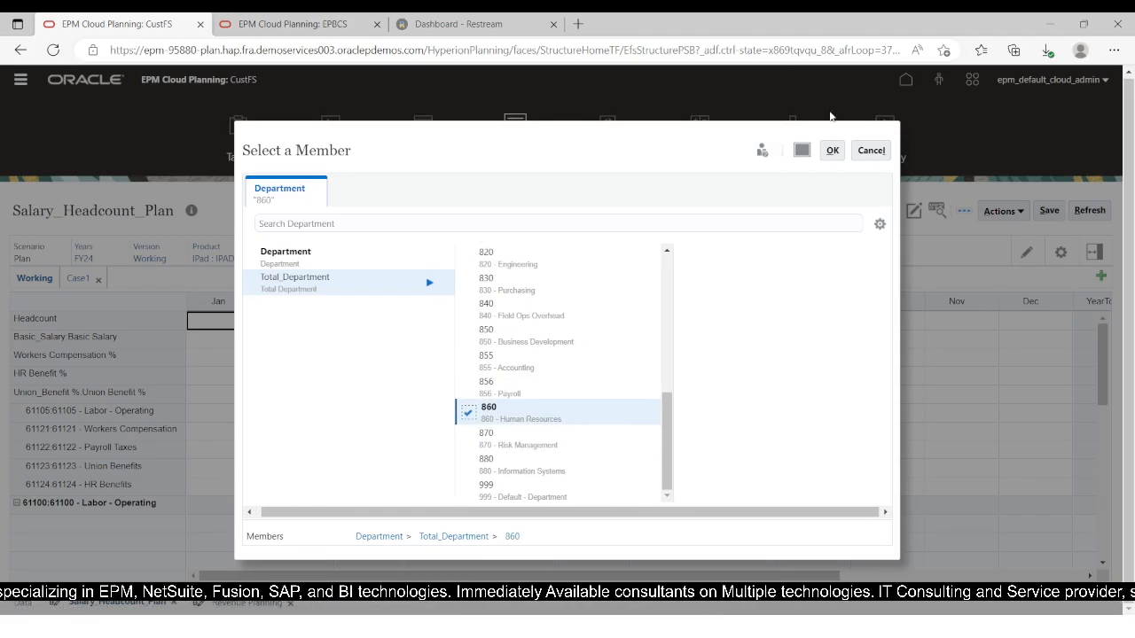
pyautogui.click(831, 150)
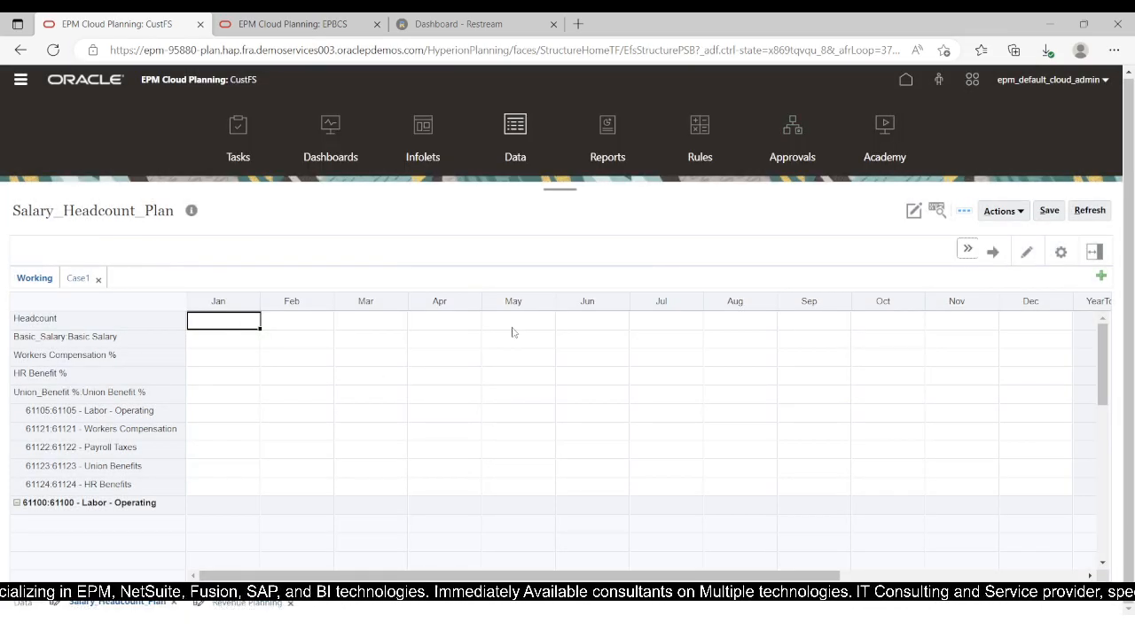
pyautogui.click(994, 252)
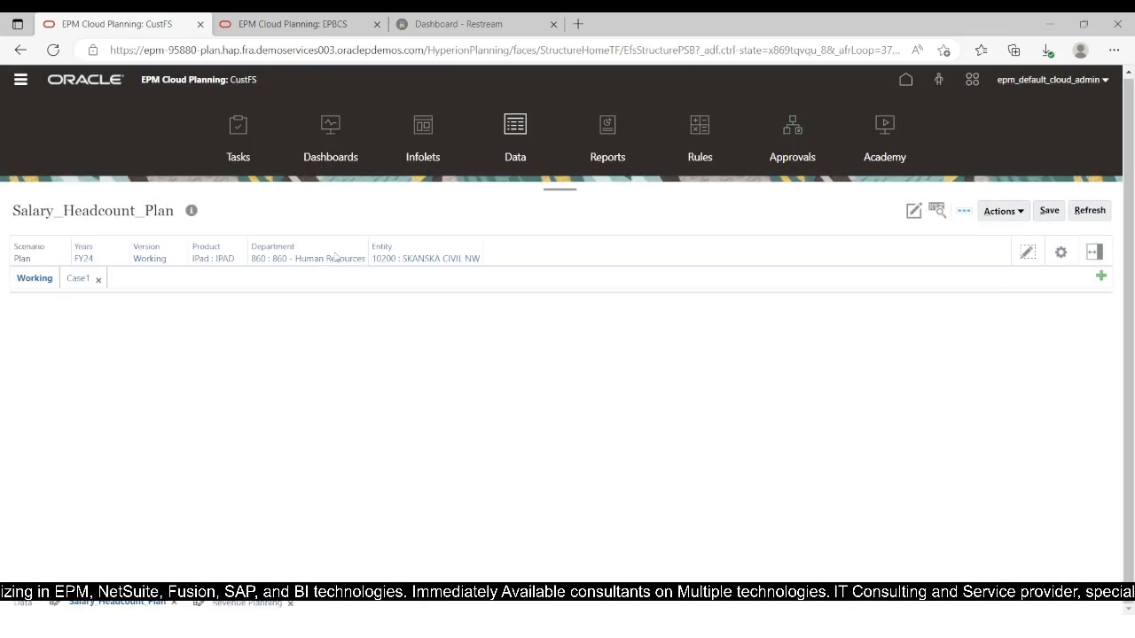
# Step: Set the Entity page member to 12010 under MW and reload the form with it
pyautogui.click(404, 259)
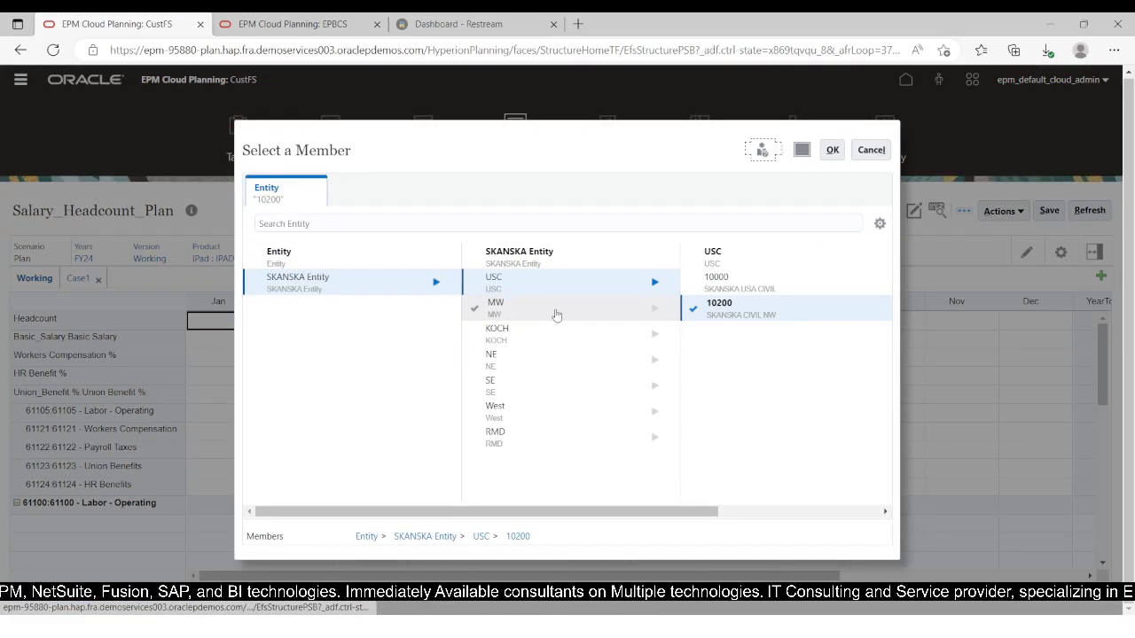
pyautogui.click(654, 308)
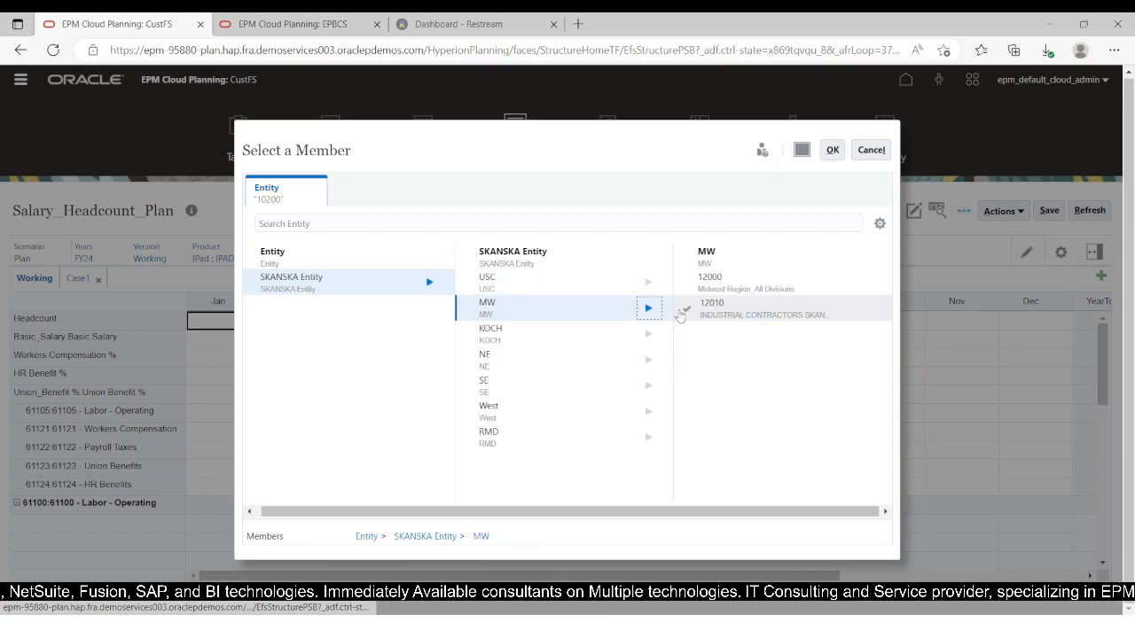
pyautogui.click(688, 308)
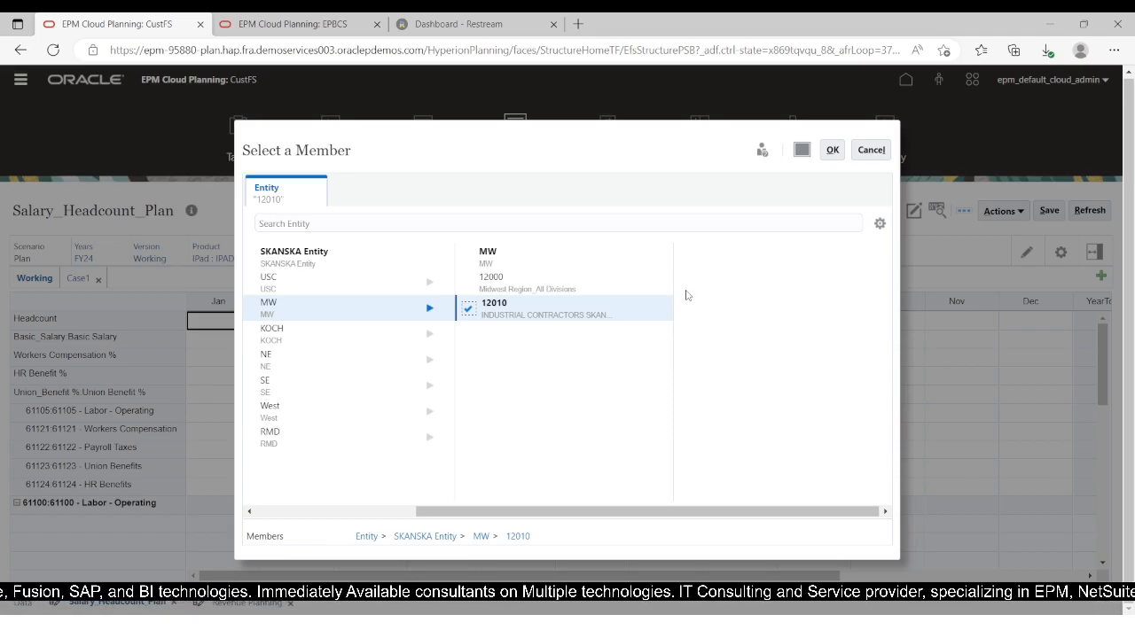
pyautogui.click(833, 151)
pyautogui.click(993, 255)
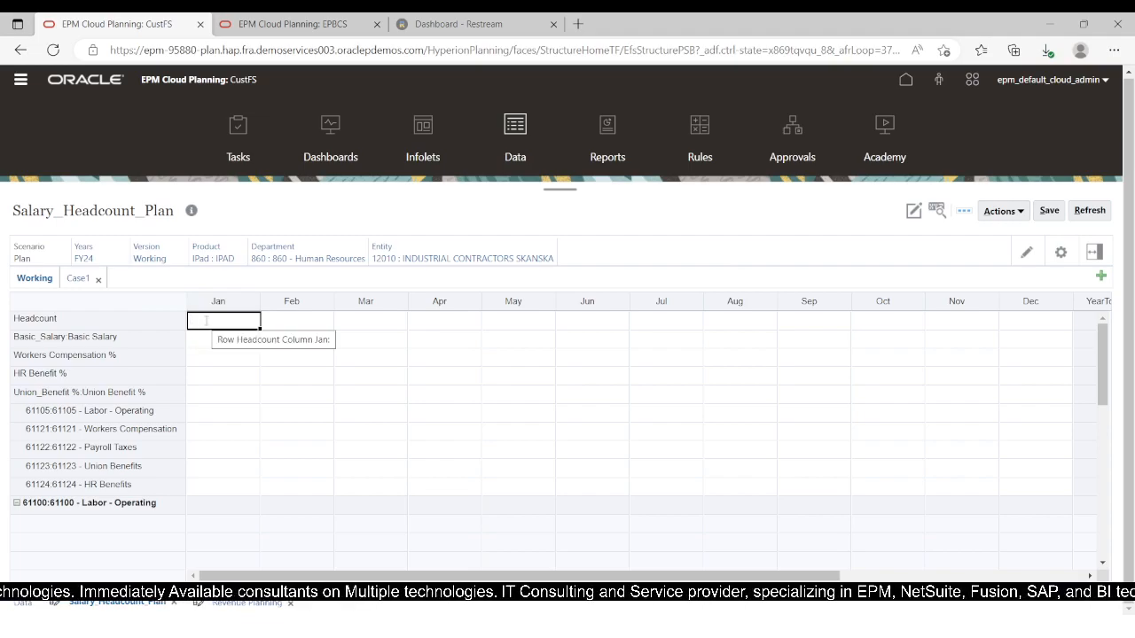
# Step: Enter a Headcount of 10 for each month from Jan to Mar
pyautogui.write('10')
pyautogui.press('Tab')
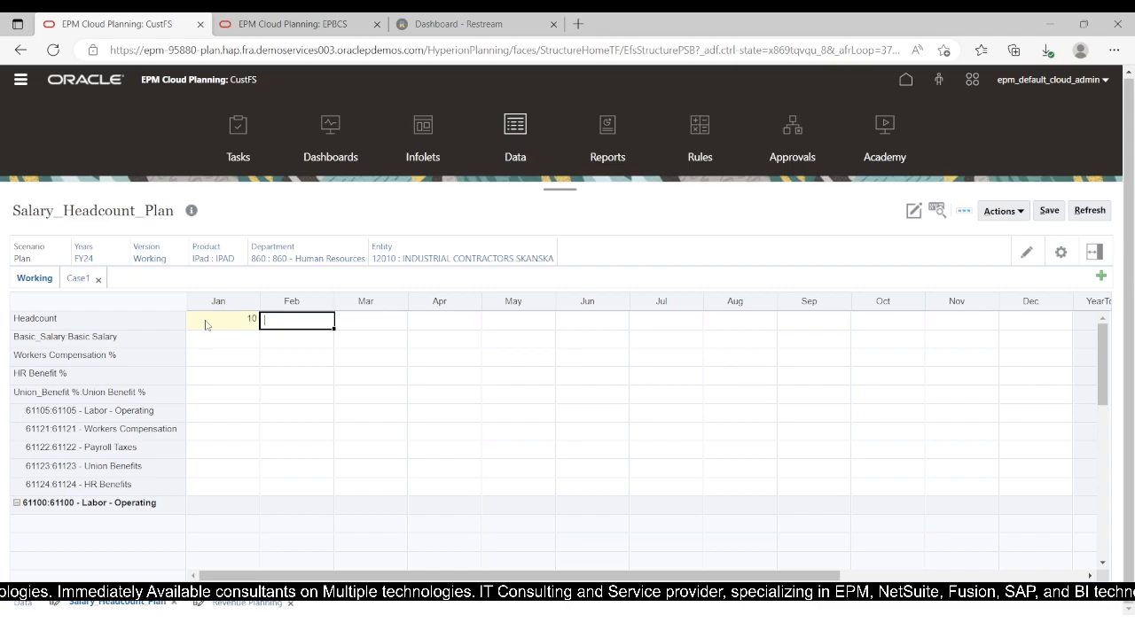
pyautogui.write('10')
pyautogui.press('Tab')
pyautogui.write('10')
pyautogui.press('Tab')
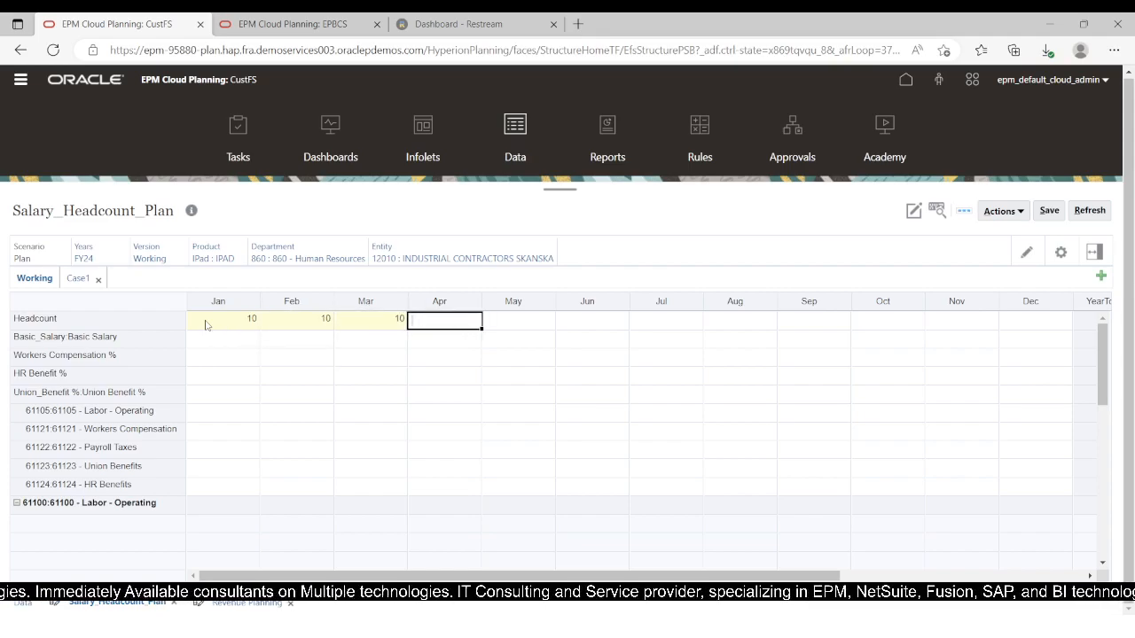
# Step: Enter a Basic Salary of 10,000 for each month from Jan to Mar
pyautogui.click(239, 341)
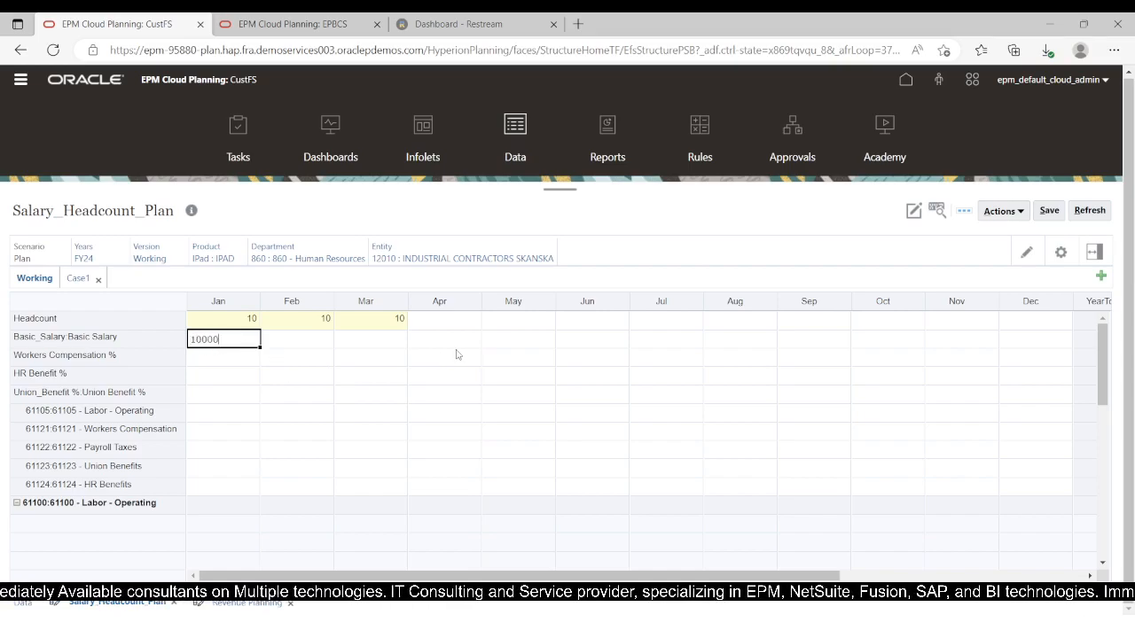
pyautogui.press('Tab')
pyautogui.write('10000')
pyautogui.press('Tab')
pyautogui.write('10,000')
pyautogui.press('Return')
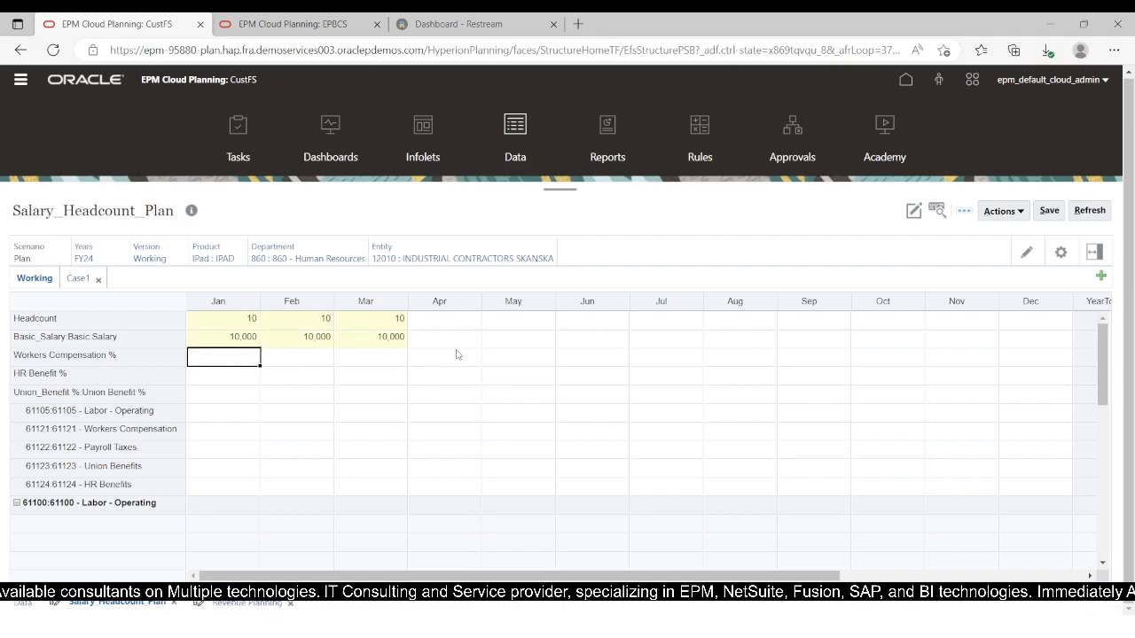
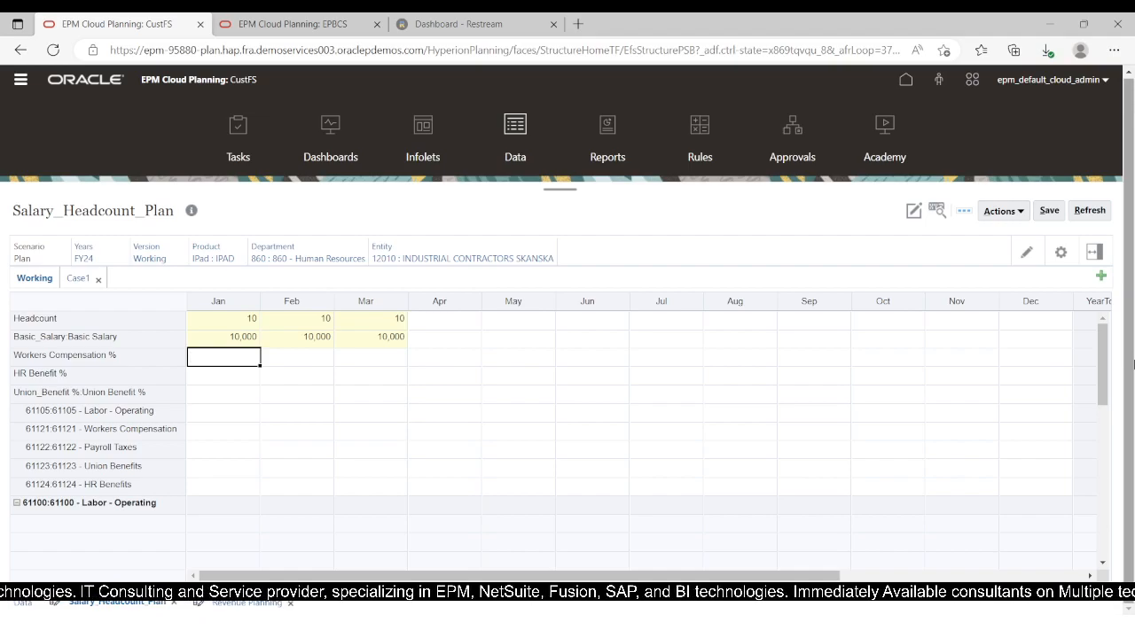
# Step: Set Workers Compensation % to 10% for Jan through Mar by entering .1 in each month
pyautogui.press('Tab')
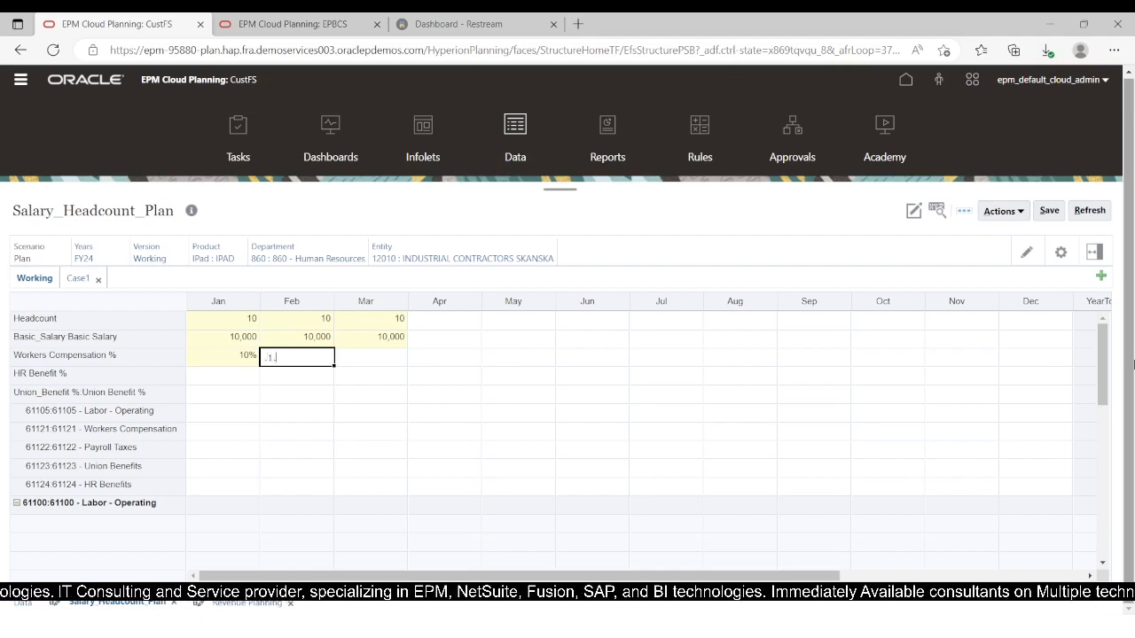
pyautogui.write('.1')
pyautogui.press('Tab')
pyautogui.write('.1')
pyautogui.press('Return')
pyautogui.press('Left')
pyautogui.press('Left')
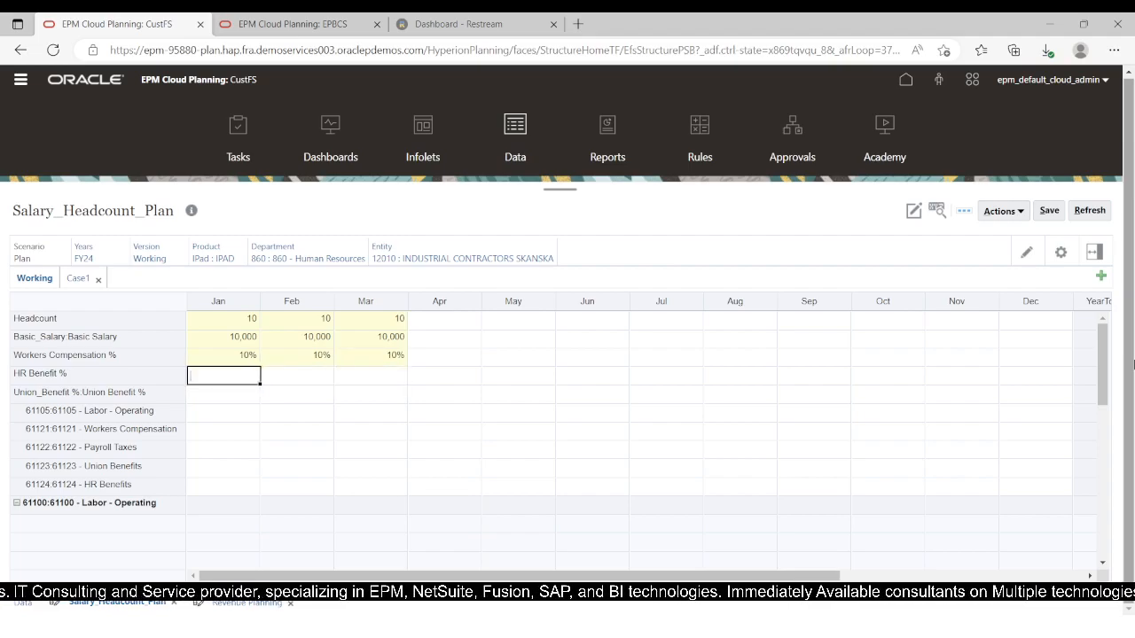
# Step: Set HR Benefit % to 20% for each month from Jan to Mar
pyautogui.press('Tab')
pyautogui.press('Tab')
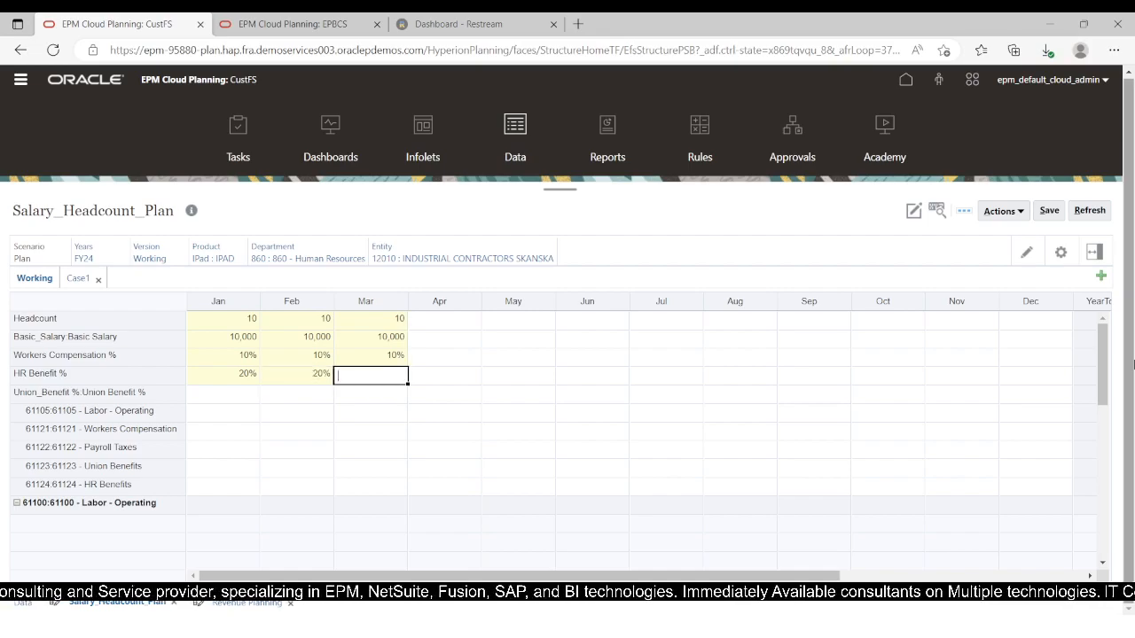
pyautogui.press('Tab')
pyautogui.press('Return')
pyautogui.press('Left')
pyautogui.press('Left')
pyautogui.press('Left')
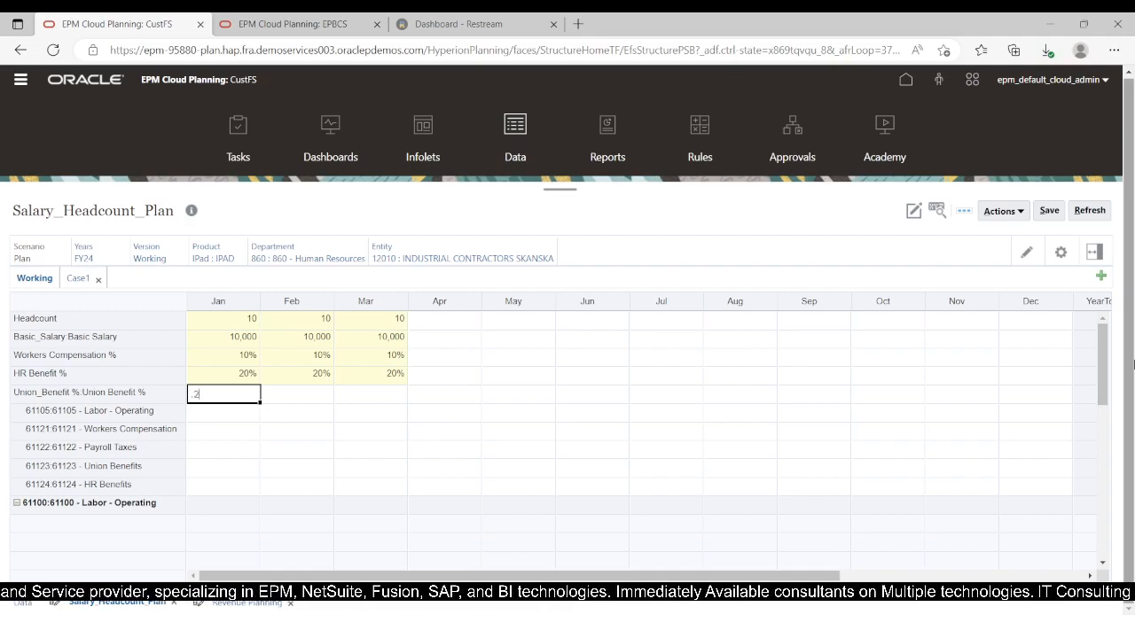
# Step: Set Union Benefit % to 25% for Jan through Mar and save the form data
pyautogui.write('.25')
pyautogui.press('Tab')
pyautogui.press('Tab')
pyautogui.press('Tab')
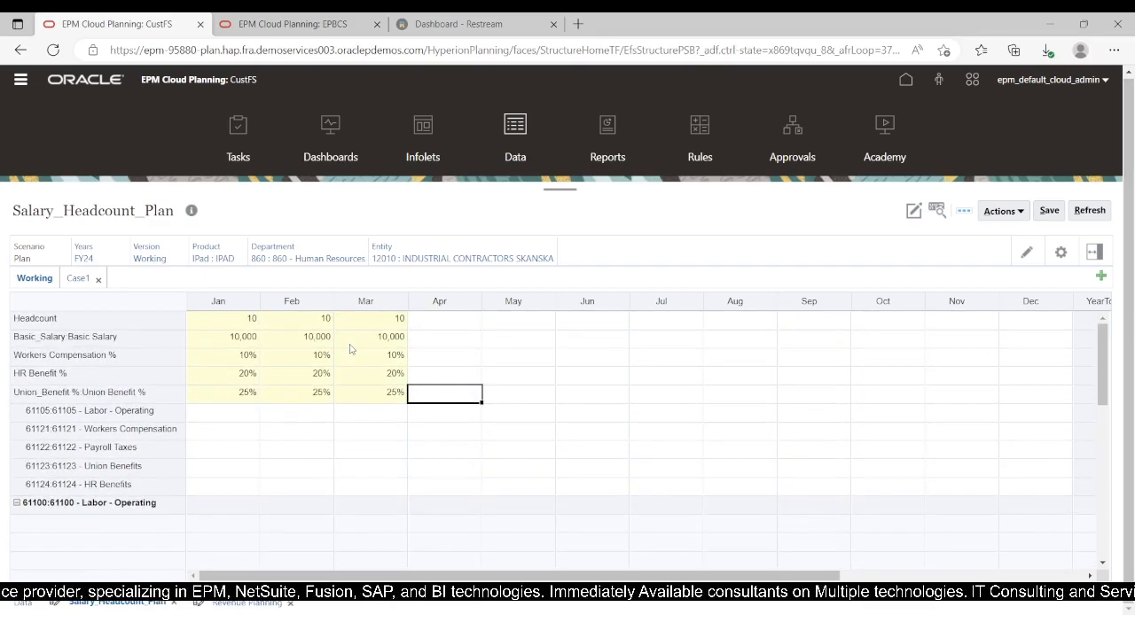
pyautogui.click(1049, 211)
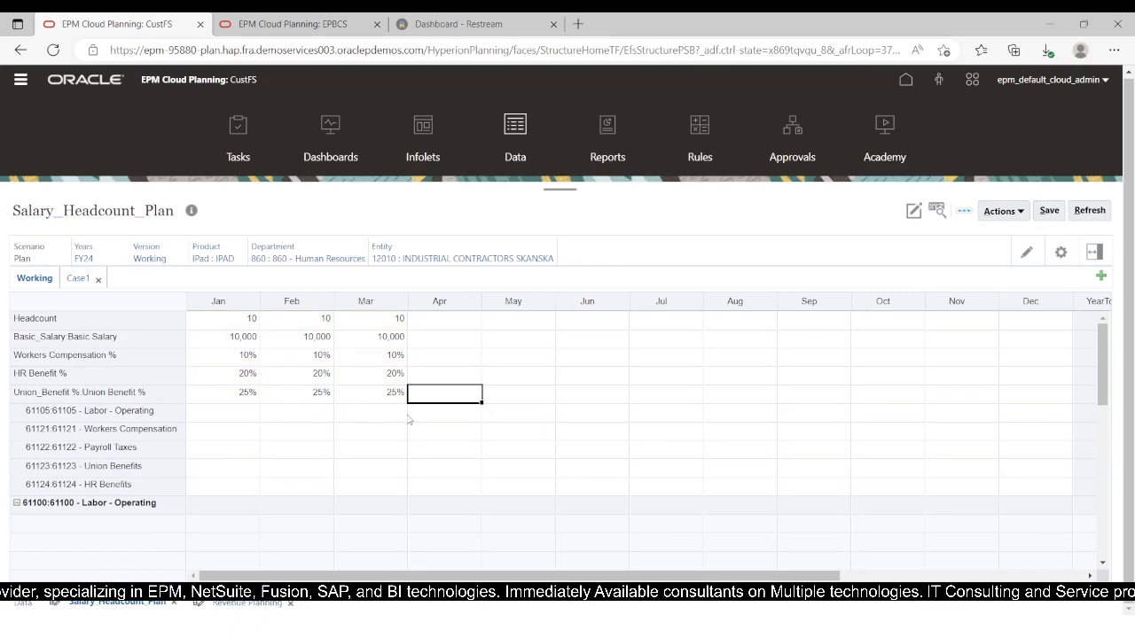
pyautogui.click(350, 437)
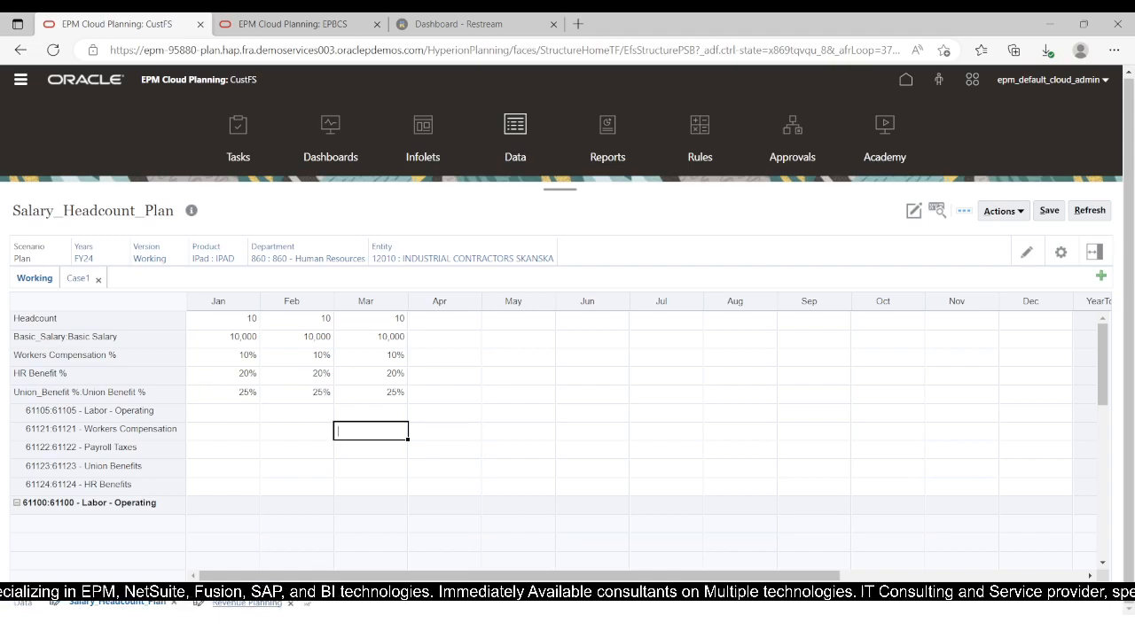
# Step: Edit the form definition to assign the SalaryPlanning context menu to it, and save the form
pyautogui.click(913, 213)
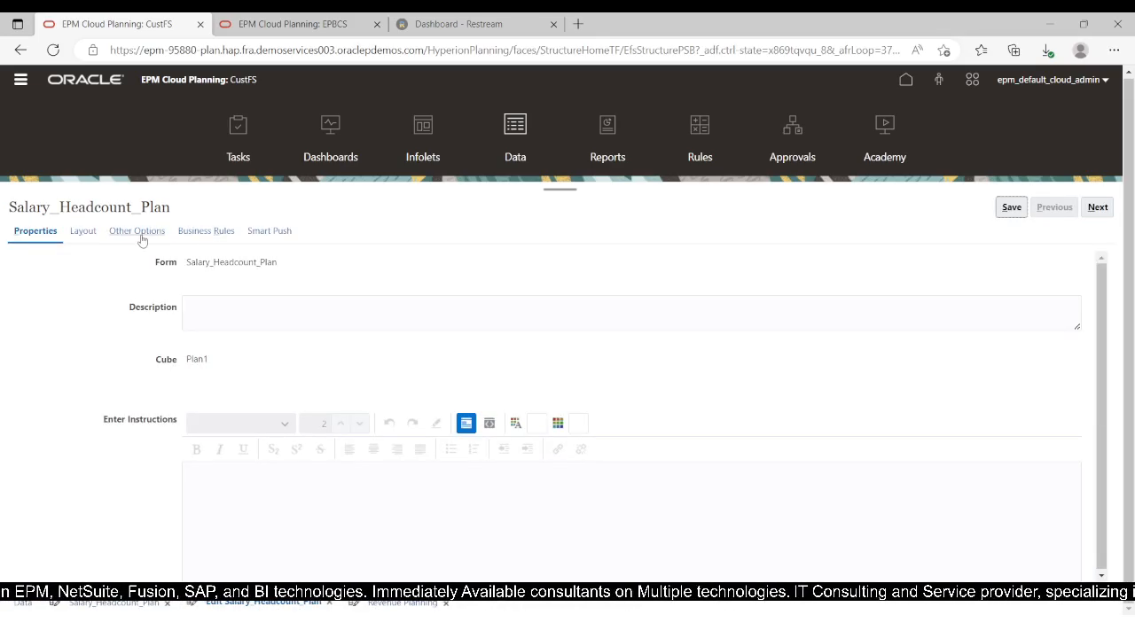
pyautogui.click(140, 233)
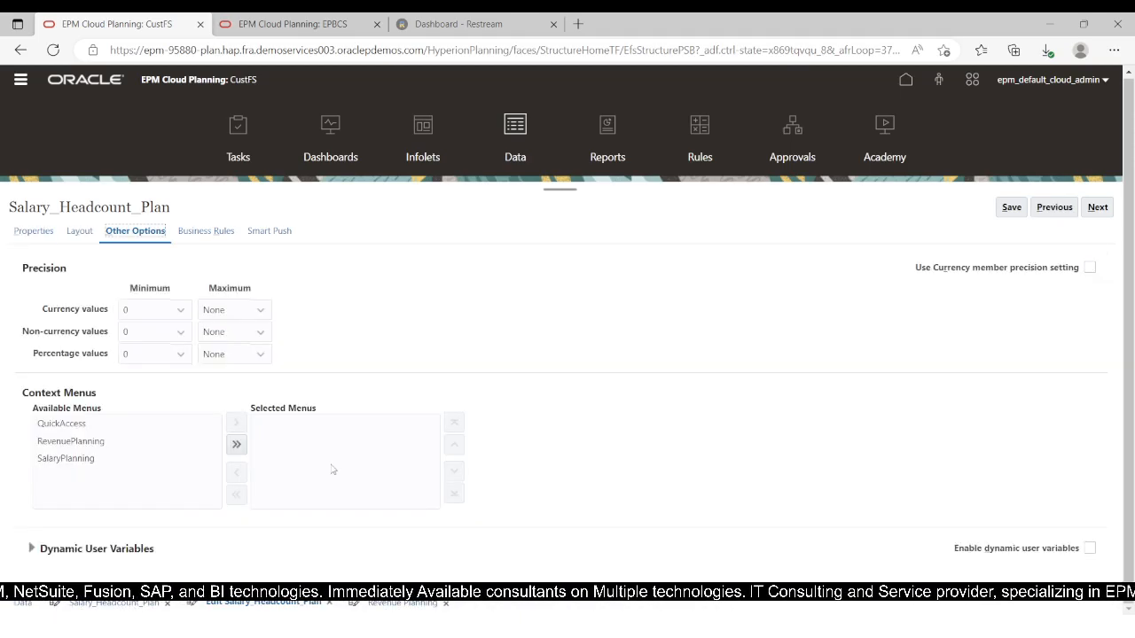
pyautogui.click(62, 459)
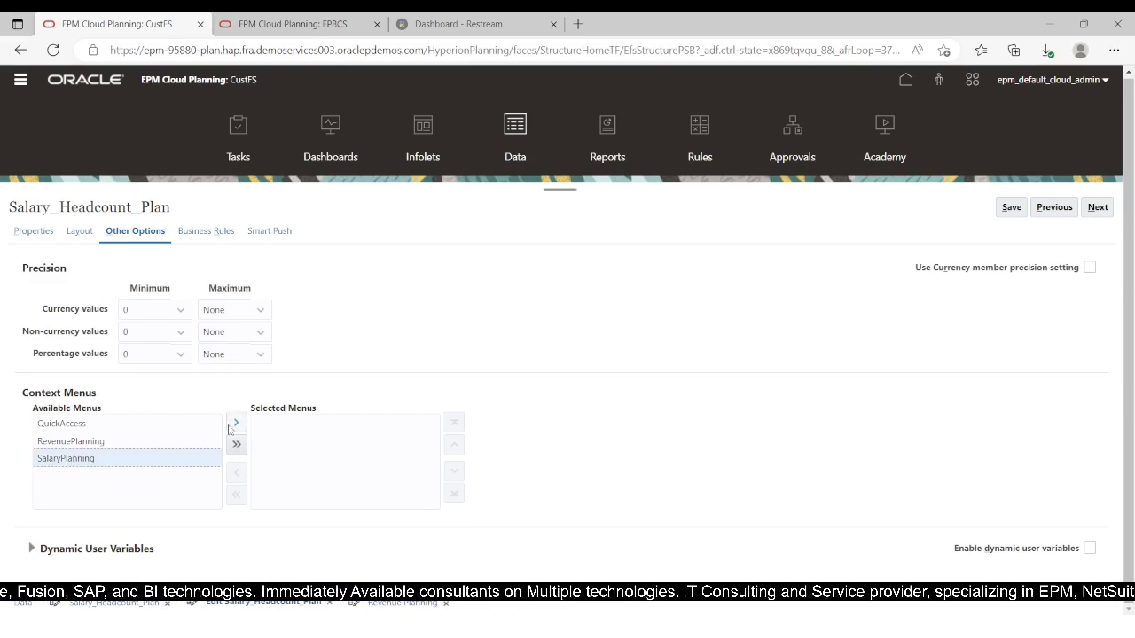
pyautogui.click(237, 424)
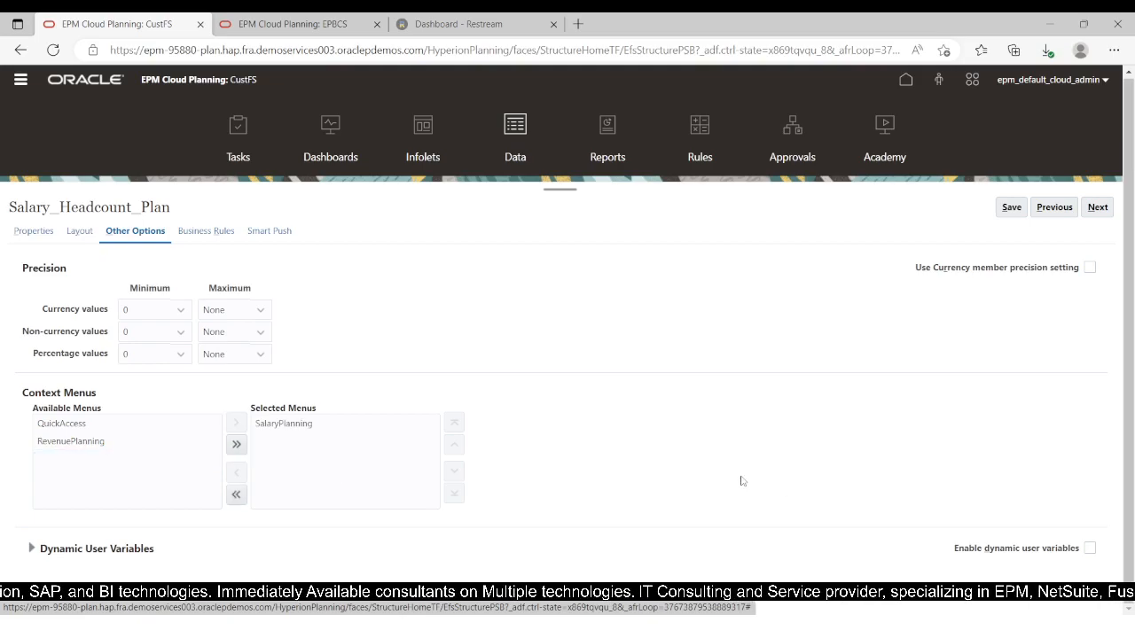
pyautogui.click(1011, 208)
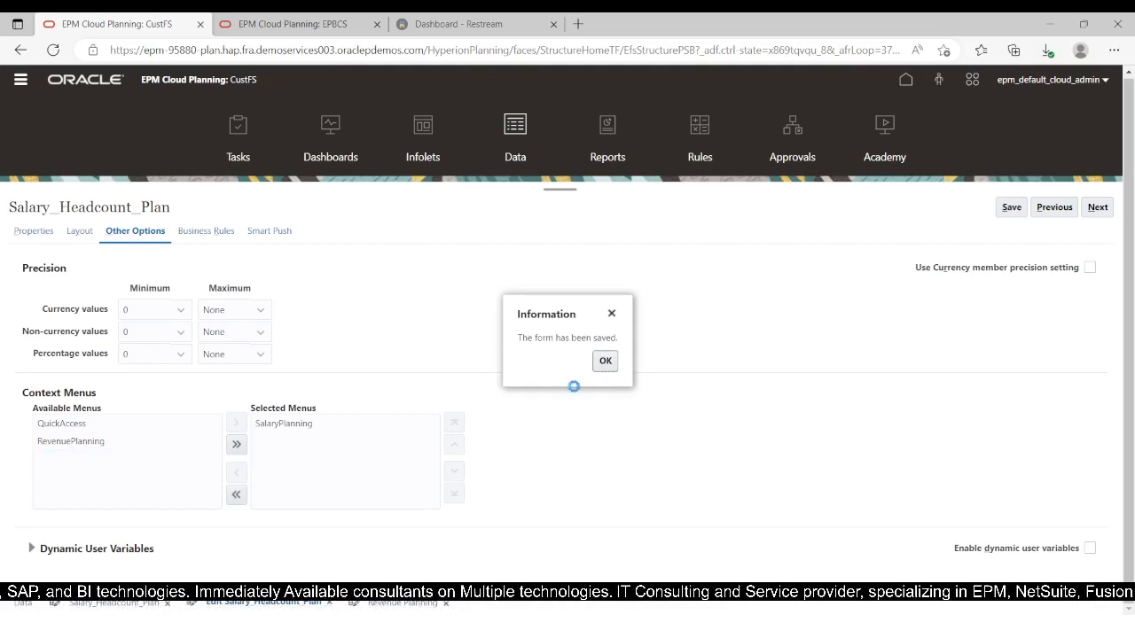
pyautogui.click(608, 361)
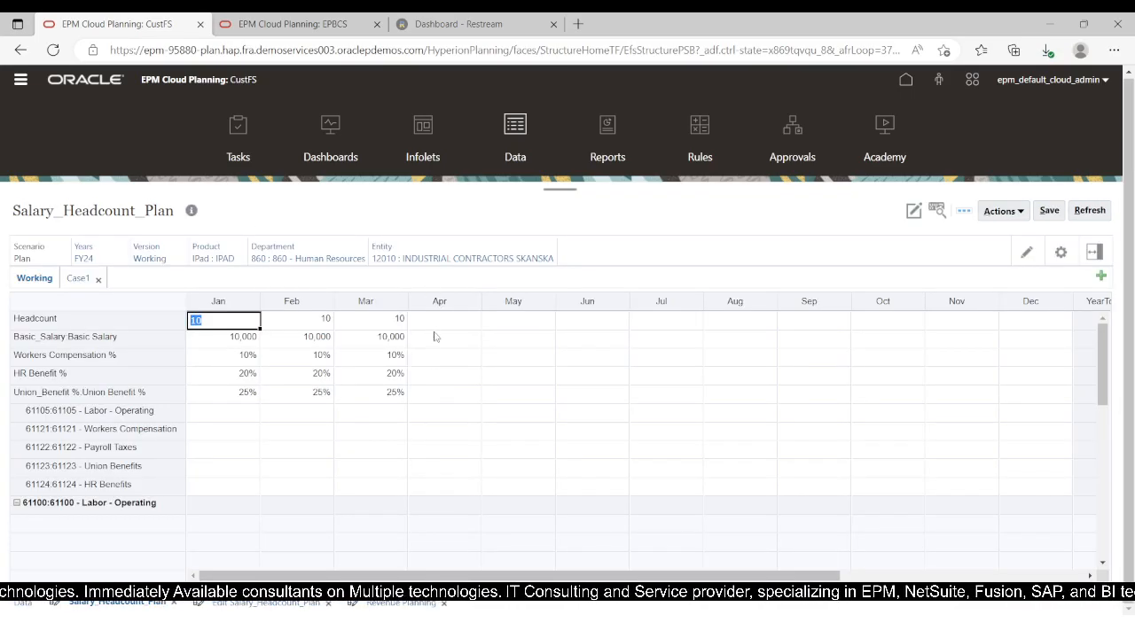
# Step: Launch the Salary Headcount Calculation from the data grid with a payroll tax rate of 10
pyautogui.click(443, 336)
pyautogui.rightClick(457, 347)
pyautogui.rightClick(460, 346)
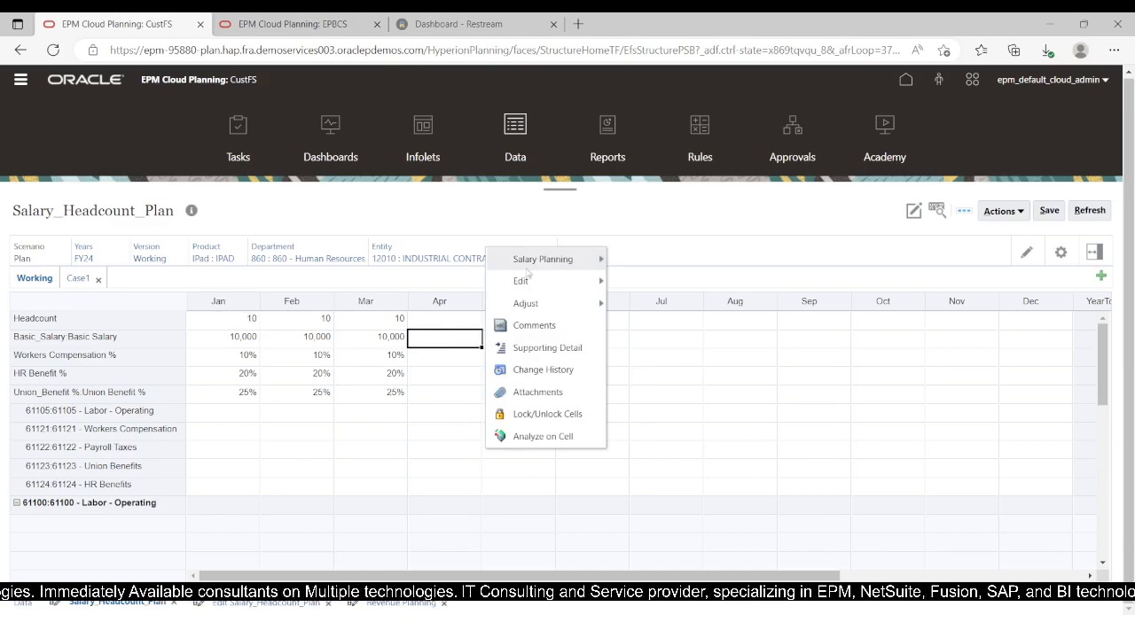
pyautogui.moveTo(559, 265)
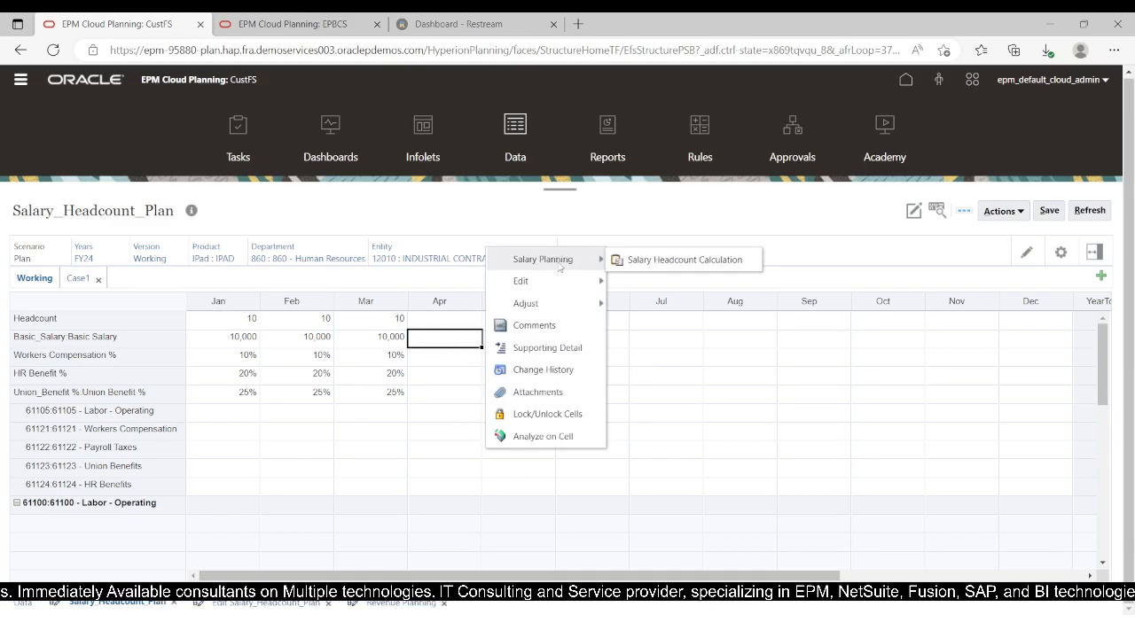
pyautogui.click(667, 260)
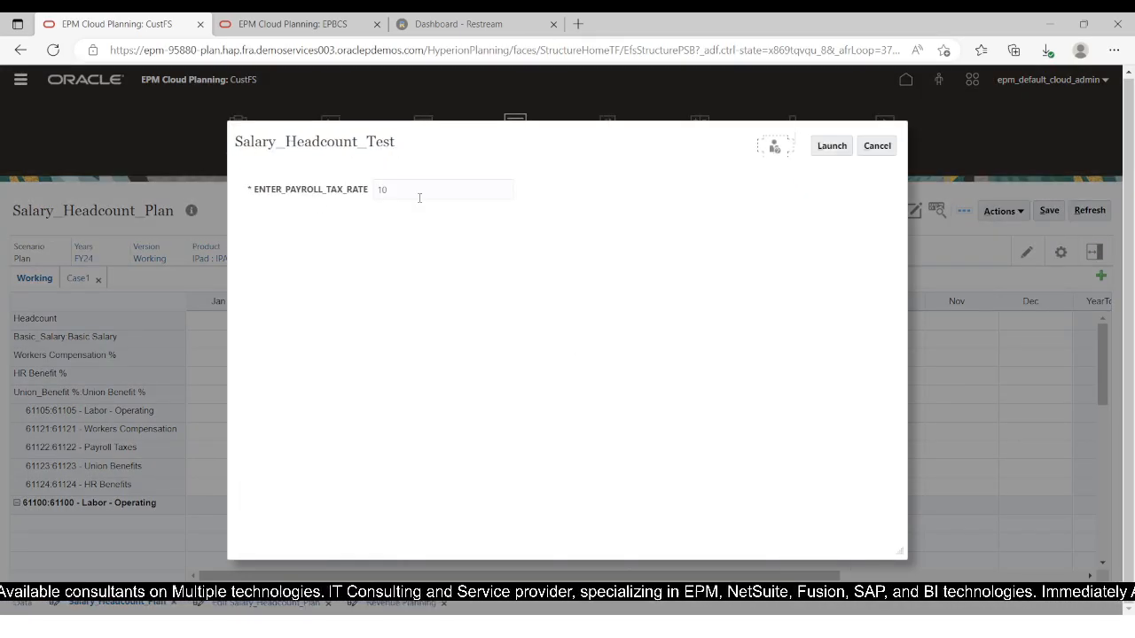
pyautogui.click(832, 147)
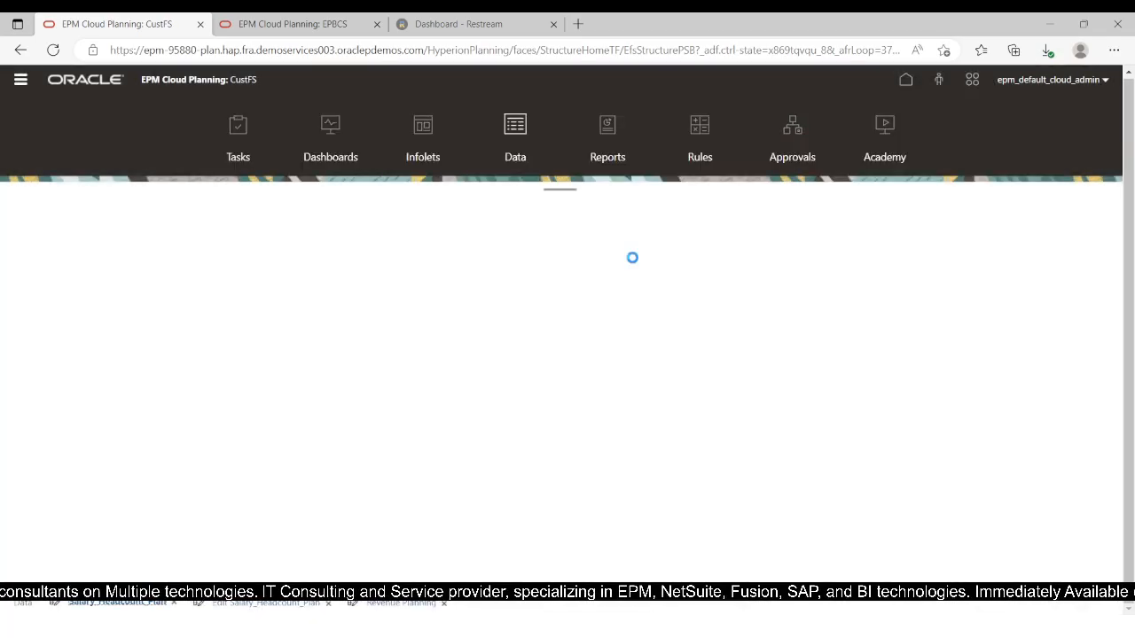
pyautogui.click(632, 232)
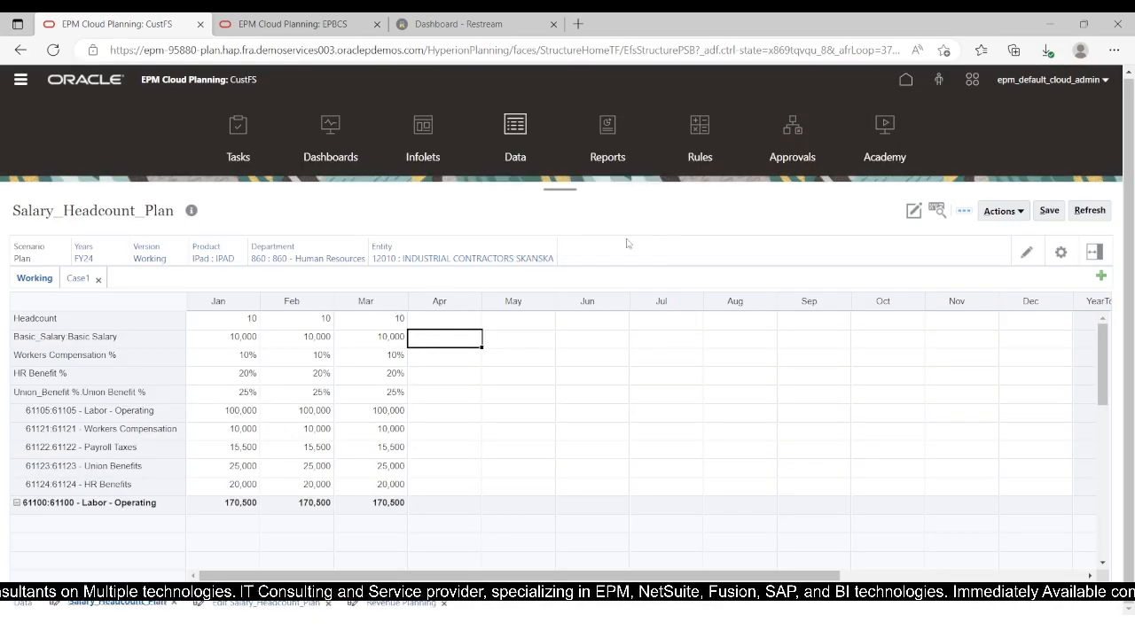
pyautogui.click(337, 538)
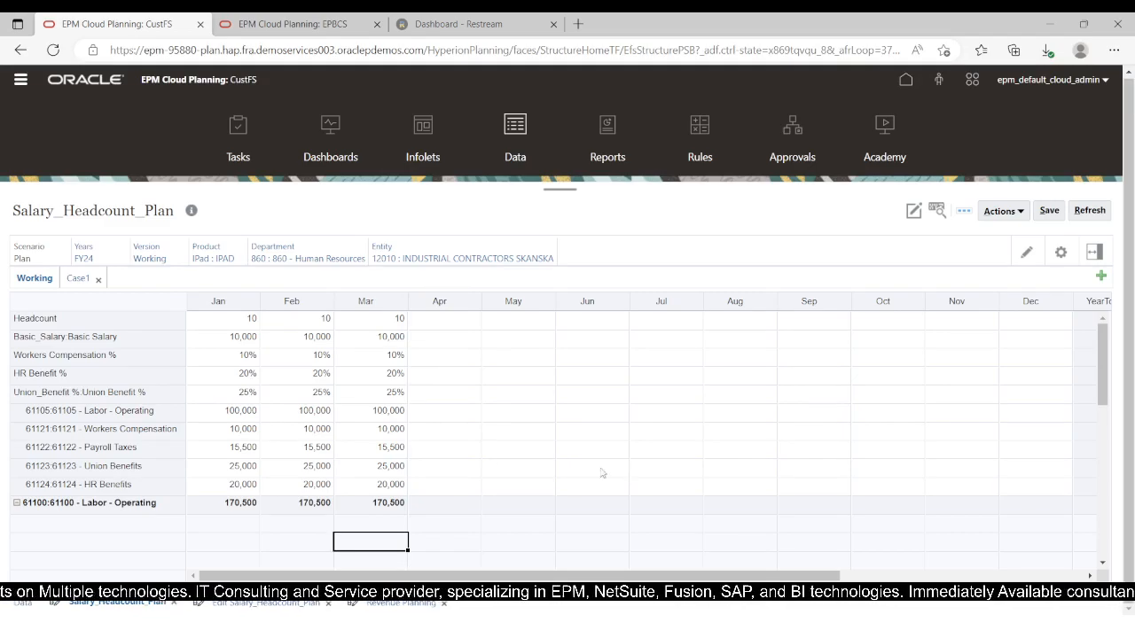
# Step: Open Calculation Manager for managing rules and maximize its window
pyautogui.click(19, 79)
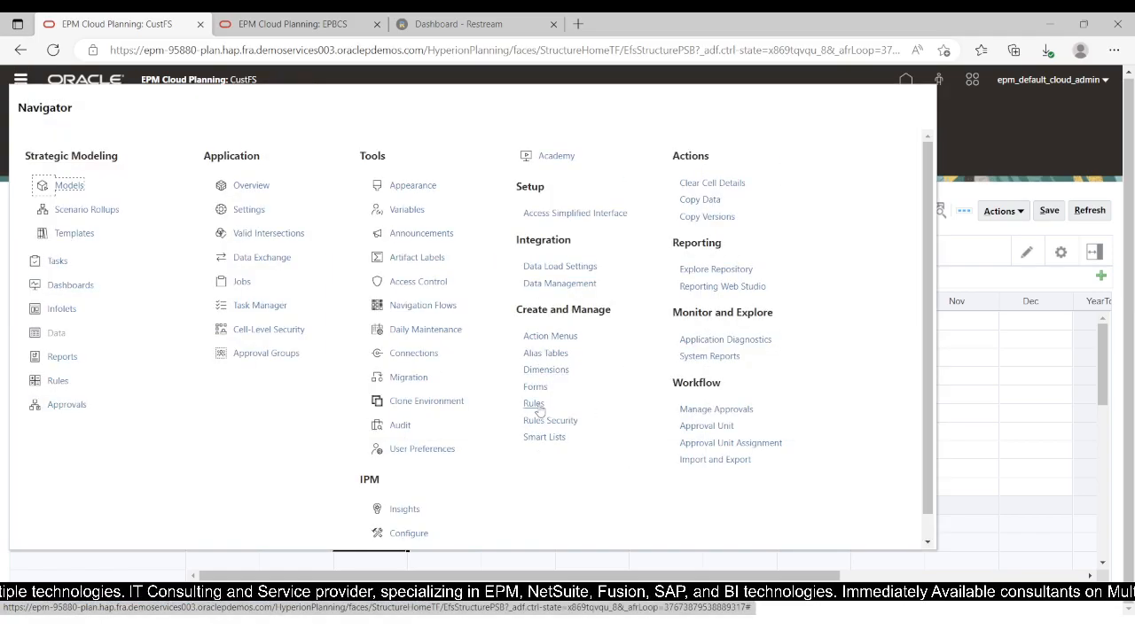
pyautogui.click(20, 78)
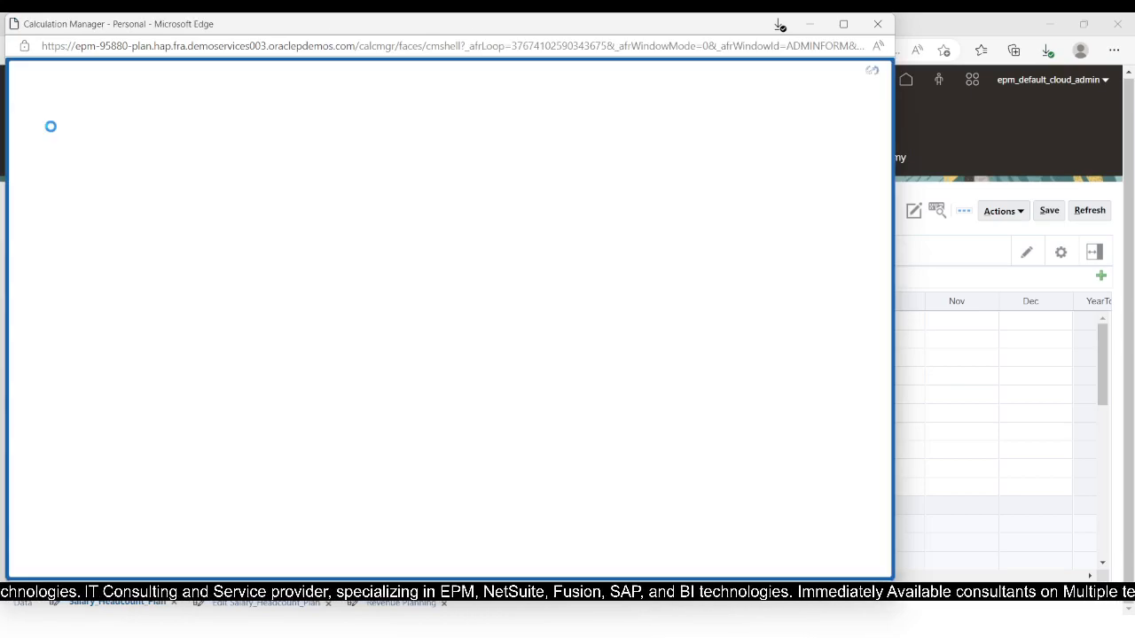
pyautogui.click(19, 118)
pyautogui.click(31, 132)
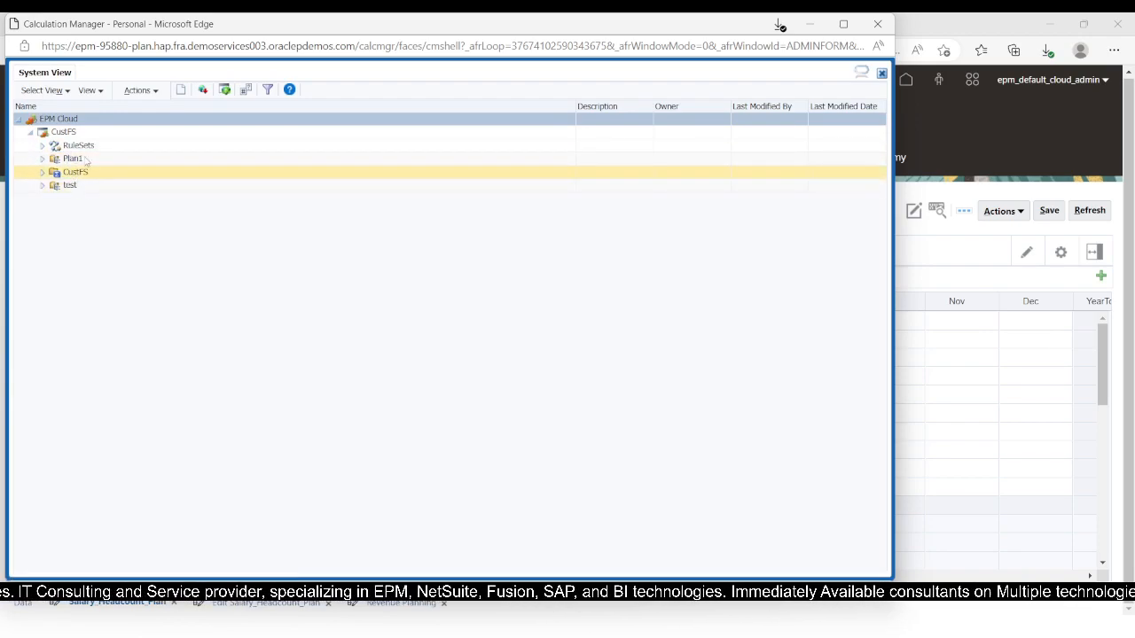
pyautogui.click(844, 25)
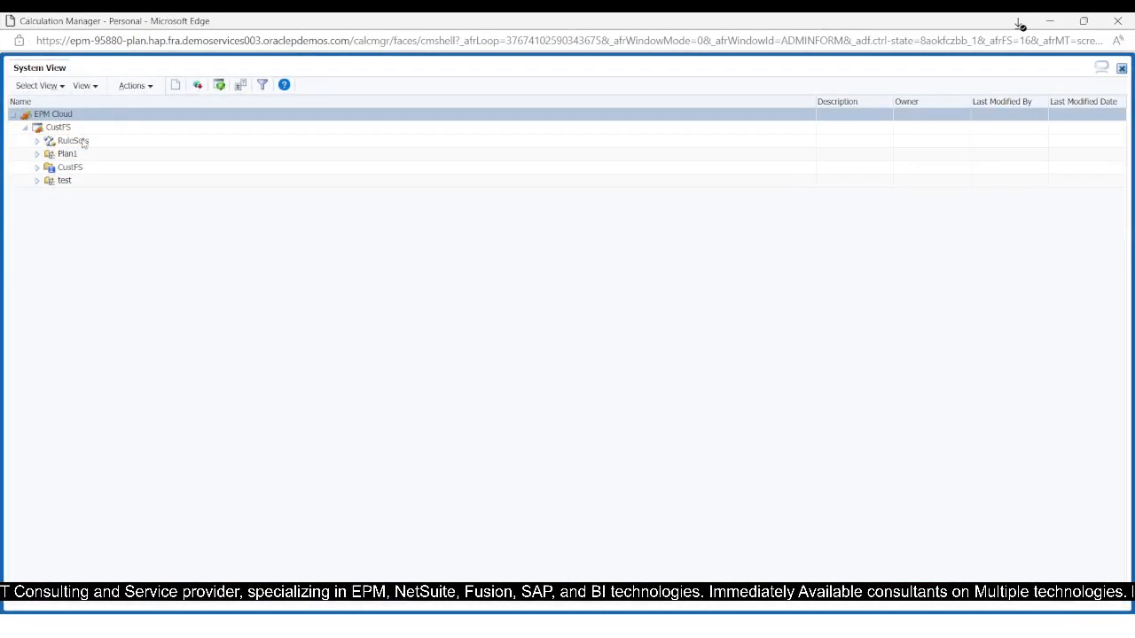
# Step: Open the Salary_Headcount_Test rule from the Plan1 cube's Rules under CustFS
pyautogui.click(35, 155)
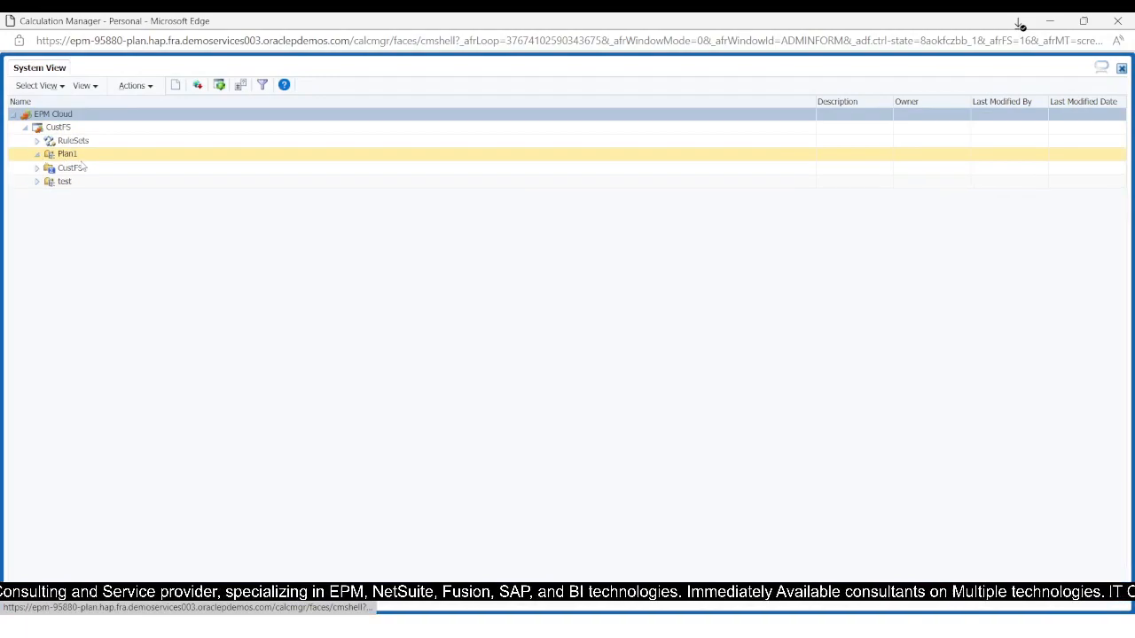
pyautogui.click(90, 168)
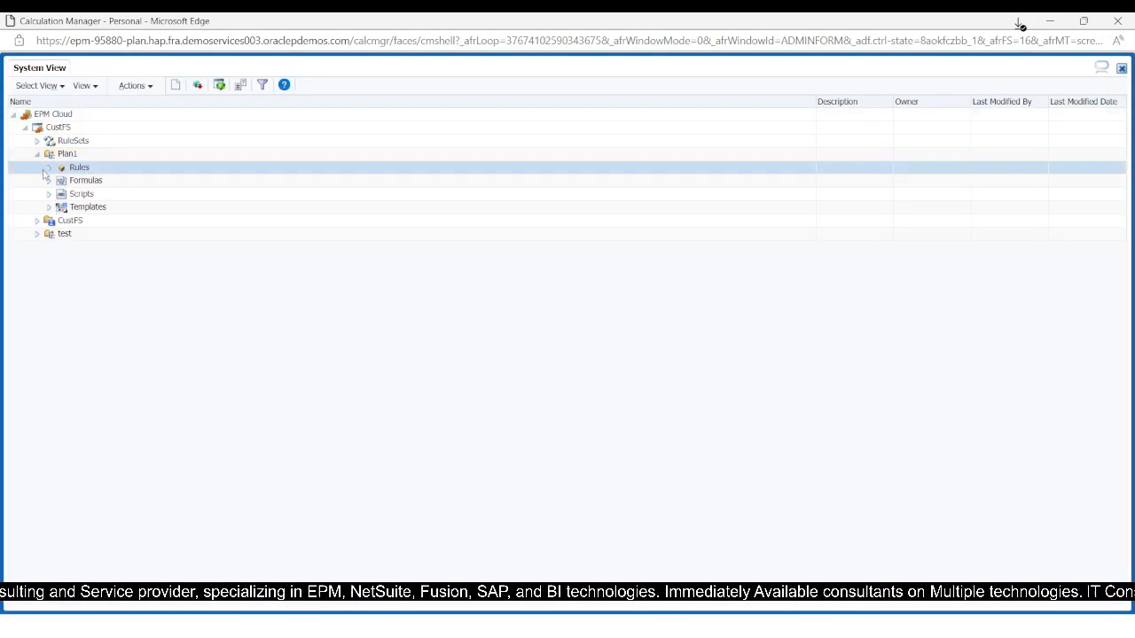
pyautogui.click(48, 168)
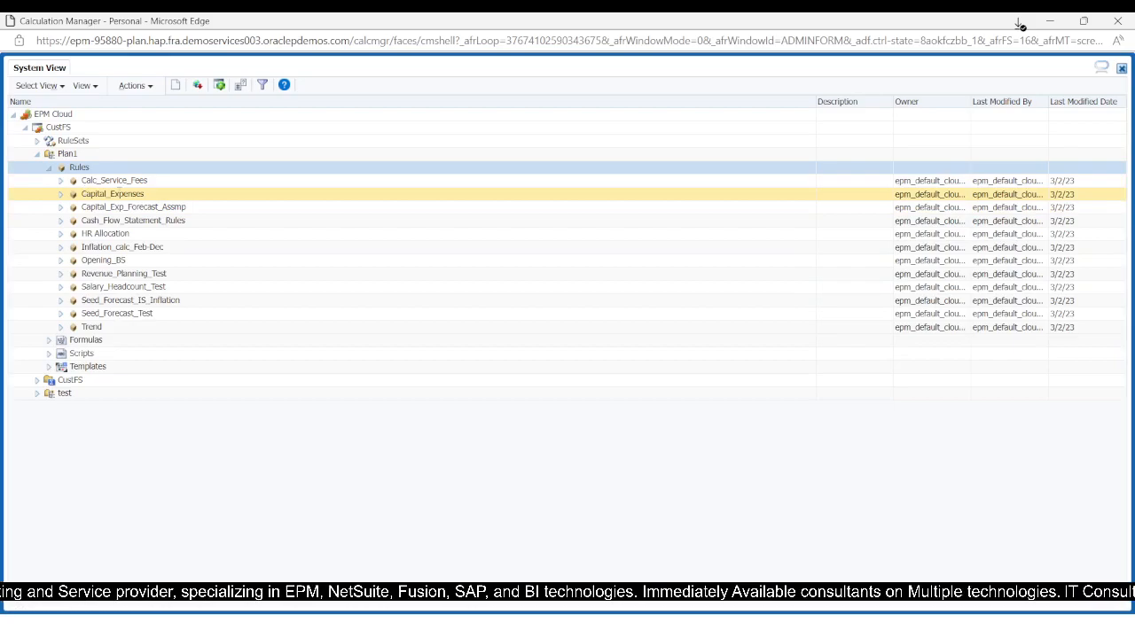
pyautogui.click(118, 287)
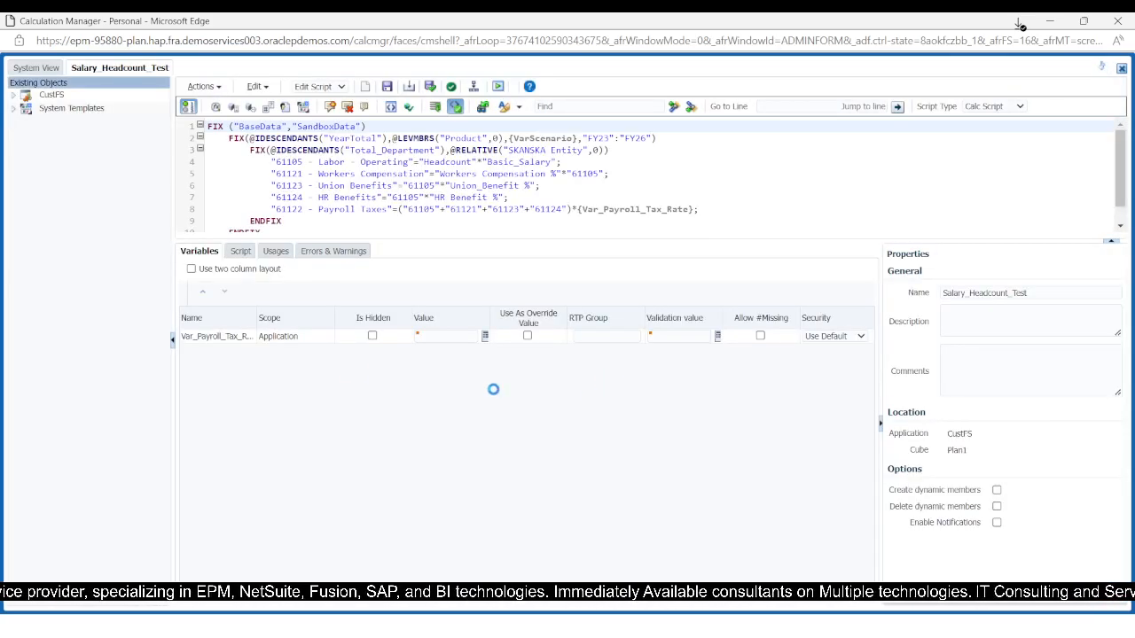
# Step: Insert the application-scope replacement variable VarScenario at the start of the Salary_Headcount_Test script
pyautogui.moveTo(517, 242); pyautogui.dragTo(507, 318)
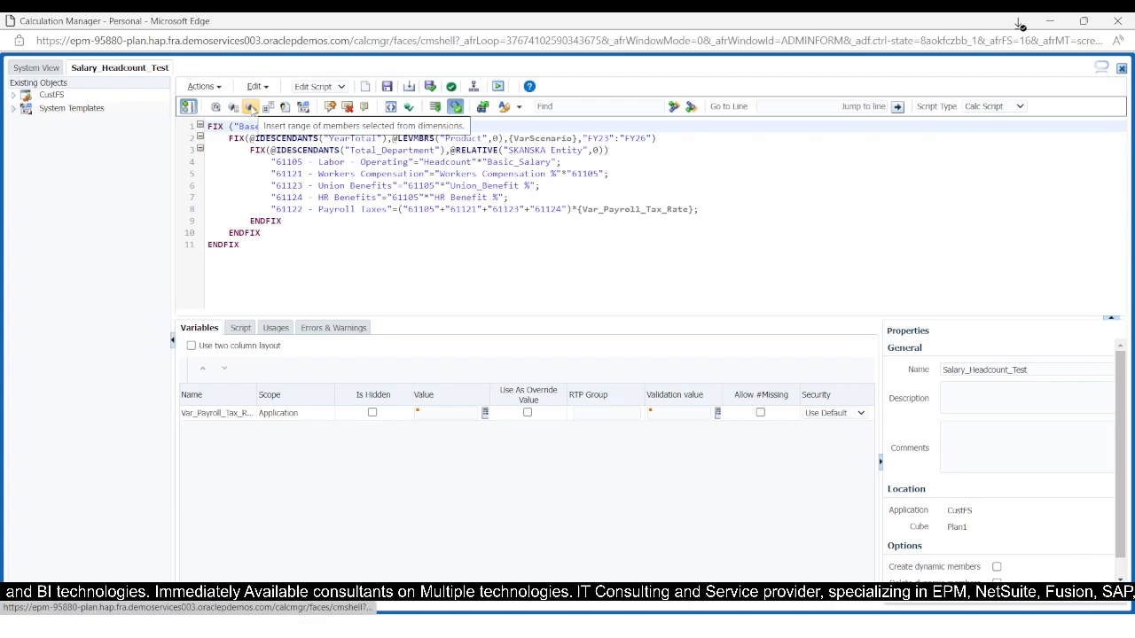
pyautogui.click(267, 107)
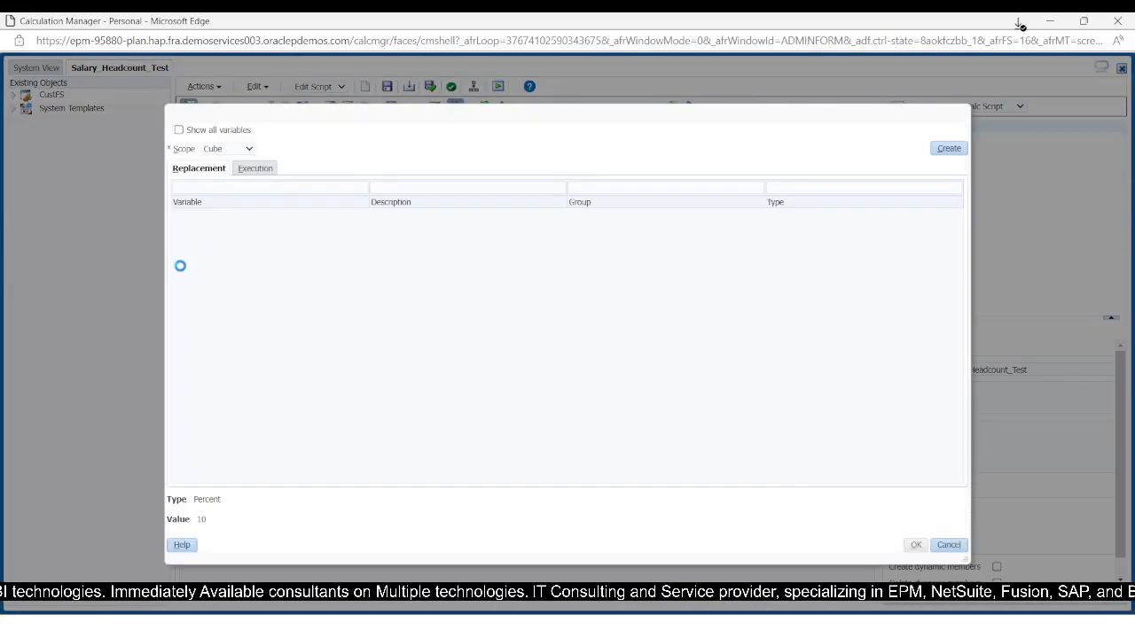
pyautogui.click(219, 150)
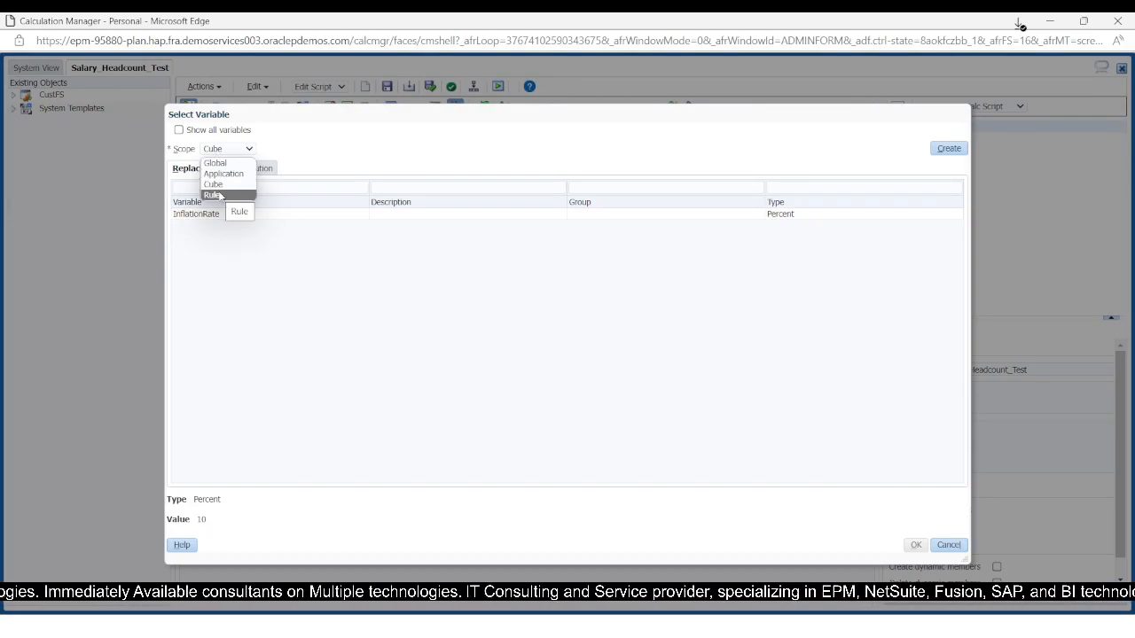
pyautogui.click(222, 174)
pyautogui.click(204, 214)
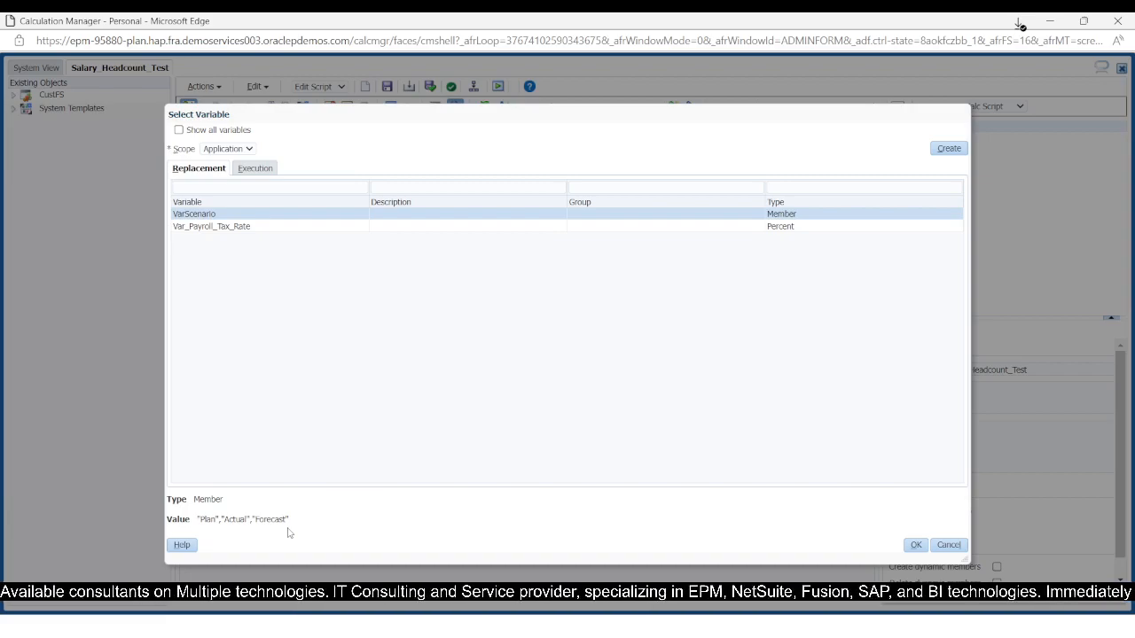
pyautogui.click(916, 546)
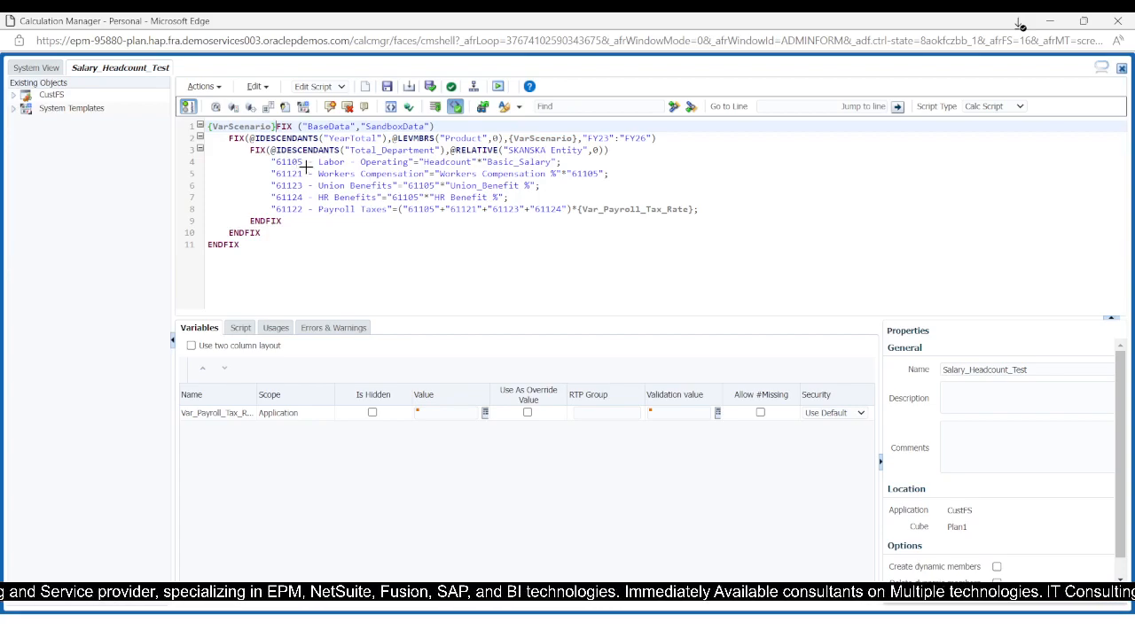
# Step: Return to the Salary_Headcount_Plan form in the browser and open it in Smart View through the downloaded launch file
pyautogui.hotkey('alt', 'Tab')
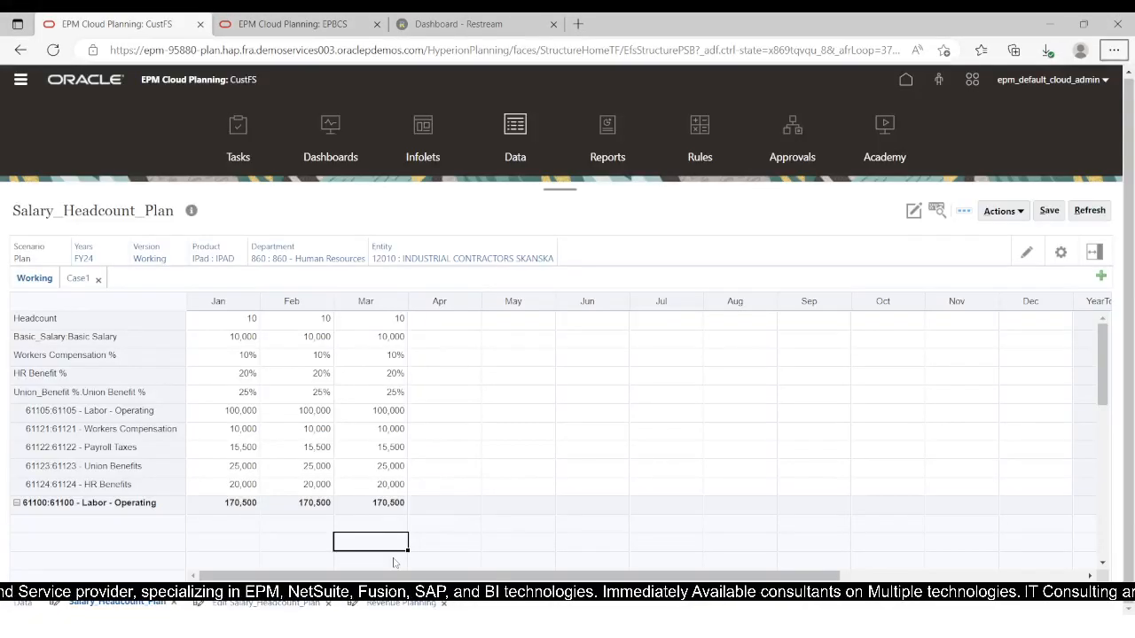
pyautogui.click(252, 414)
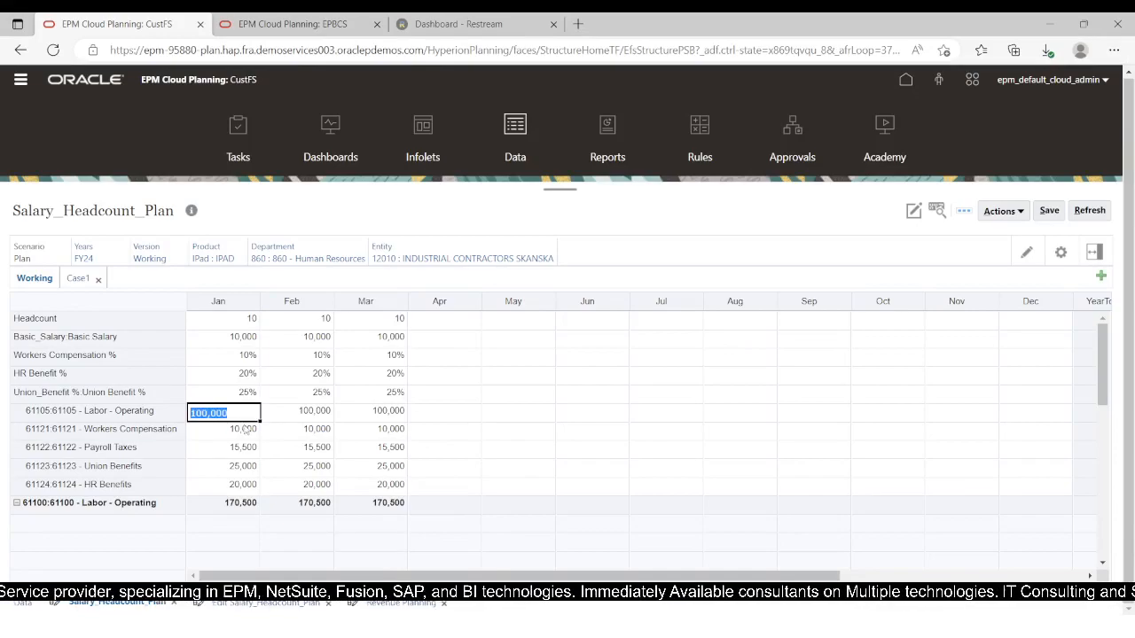
pyautogui.click(411, 429)
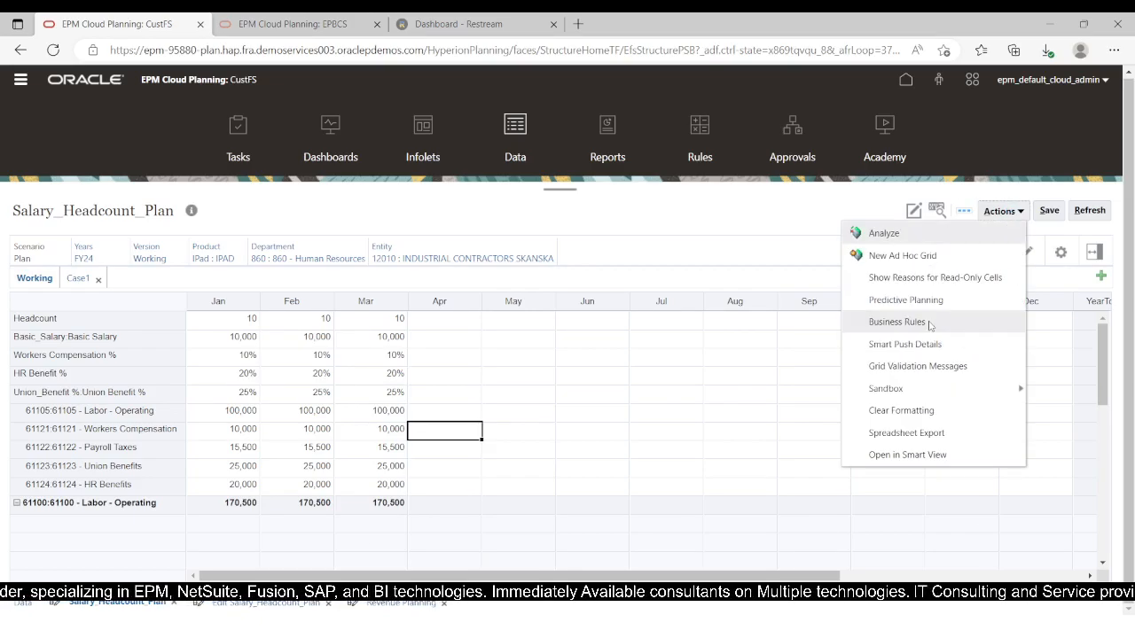
pyautogui.click(896, 469)
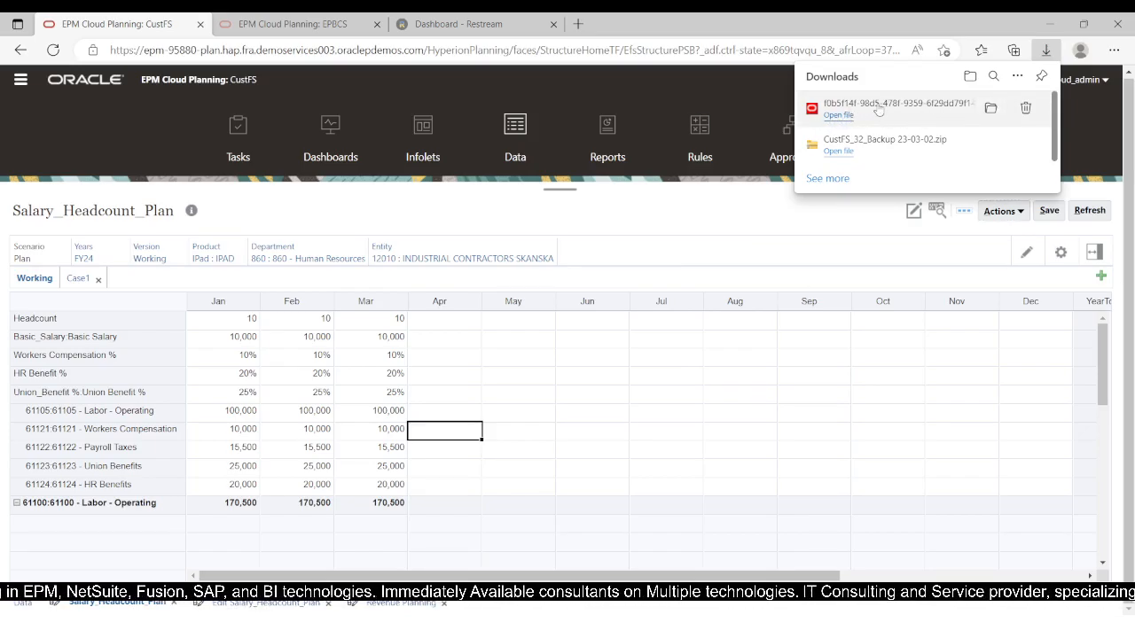
pyautogui.click(1025, 107)
pyautogui.click(628, 233)
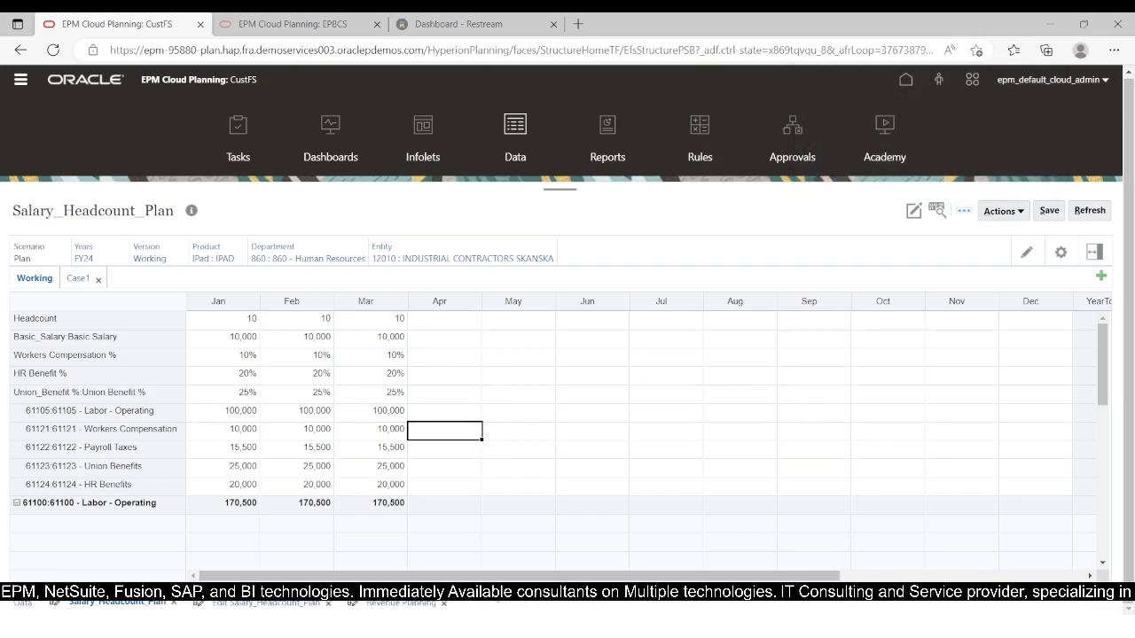
# Step: Switch to Excel and bring up the DM_Job_Dept_Metadata_UDA_CustFS workbook holding the Salary_Headcount_Plan grid
pyautogui.click(617, 613)
pyautogui.hotkey('alt', 'Tab')
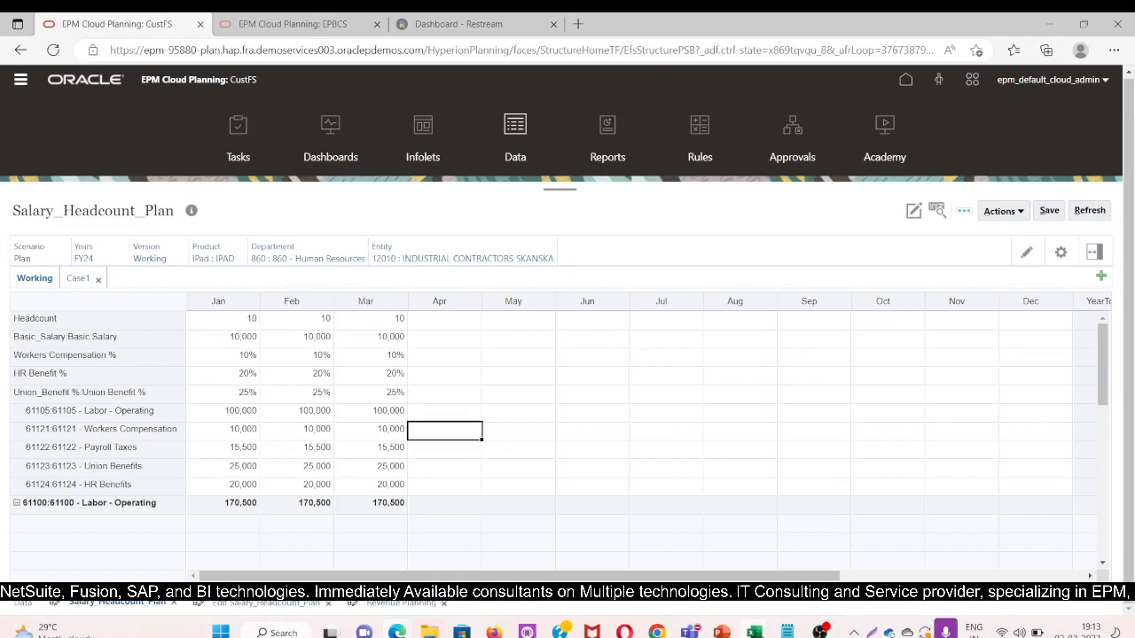
pyautogui.moveTo(754, 625)
pyautogui.moveTo(694, 538)
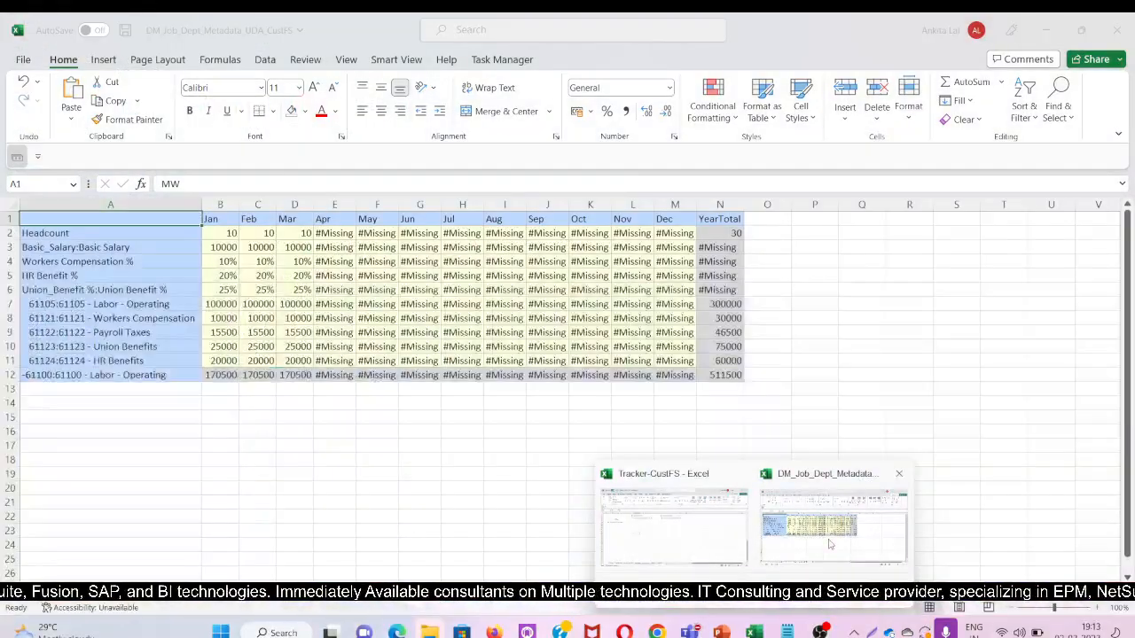
pyautogui.click(829, 544)
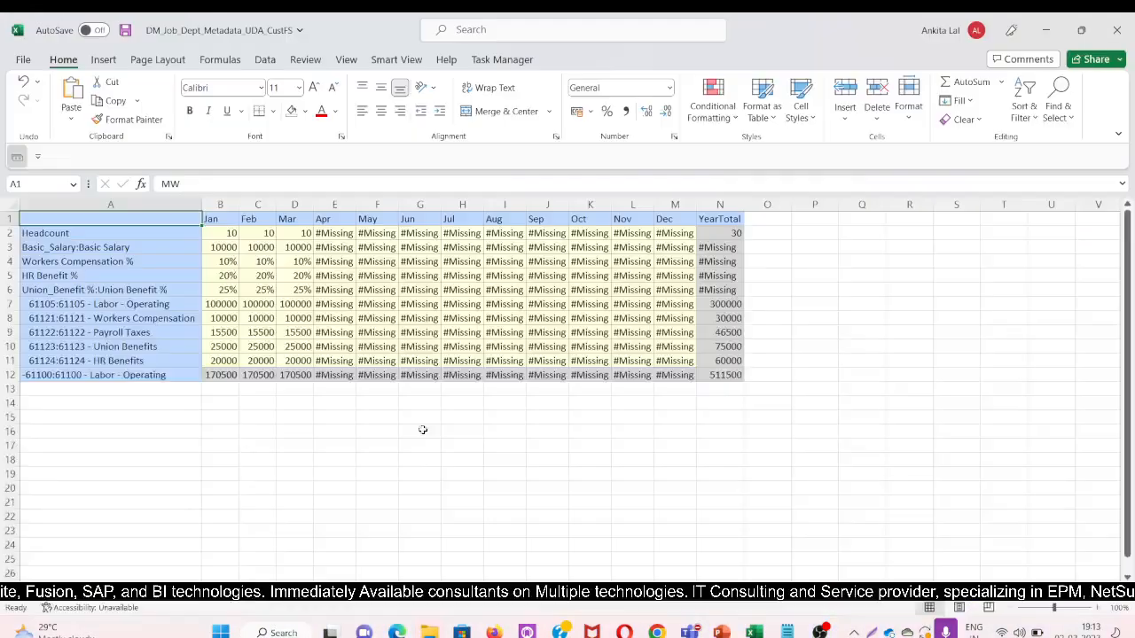
pyautogui.scroll(-1, 337, 423)
pyautogui.scroll(1, 337, 425)
pyautogui.click(301, 500)
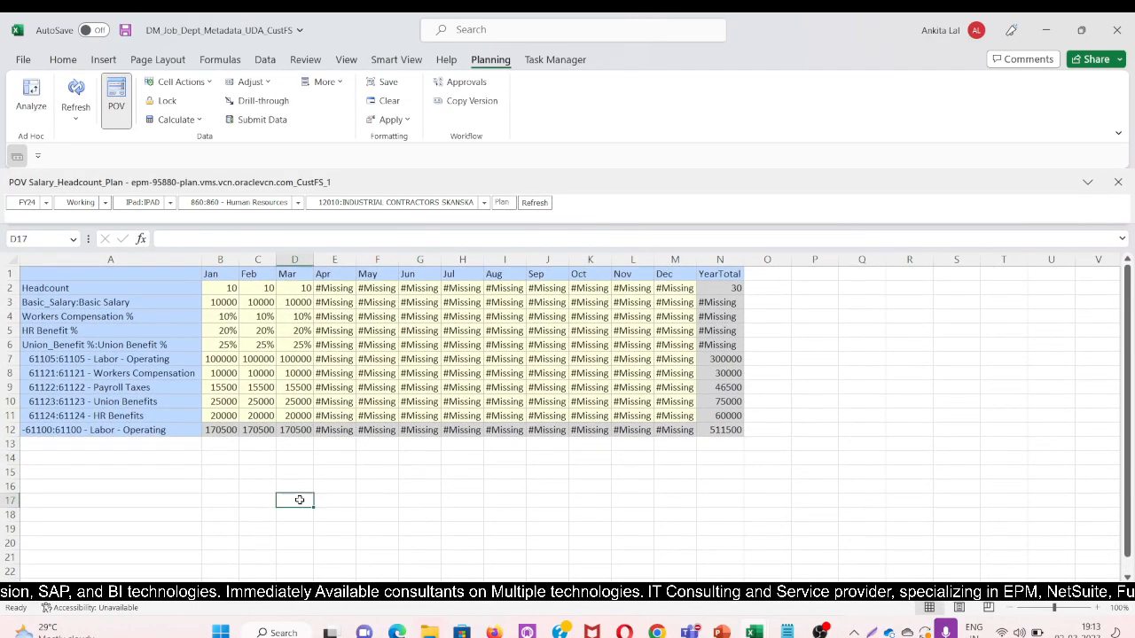
# Step: Enter 61105 in cell A14 below the form grid
pyautogui.click(219, 458)
pyautogui.click(90, 463)
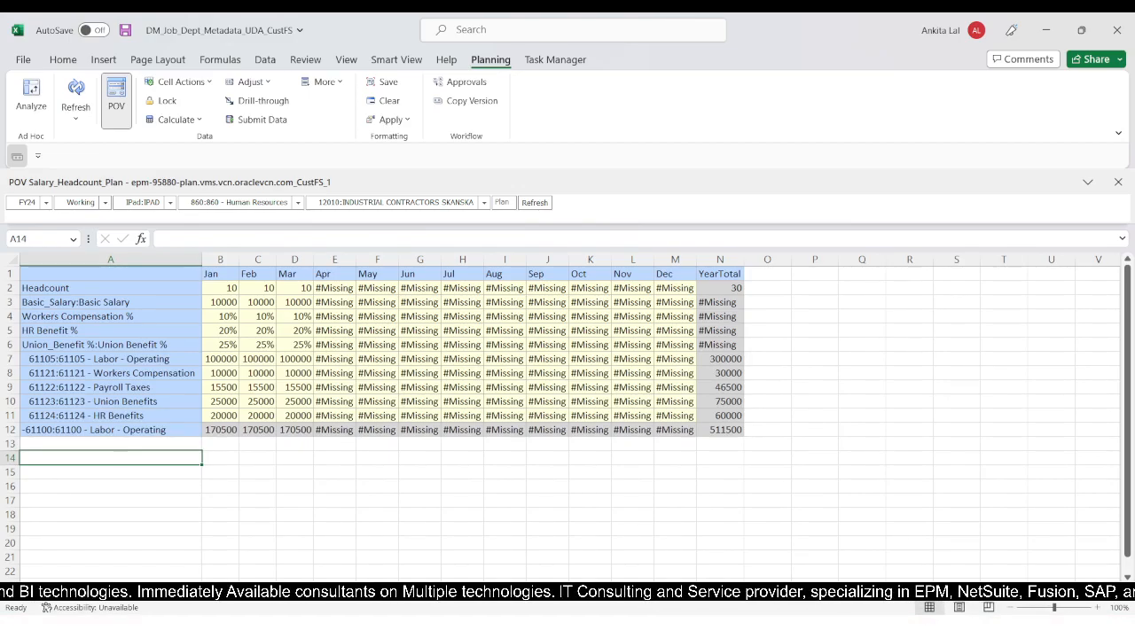
pyautogui.write('61105')
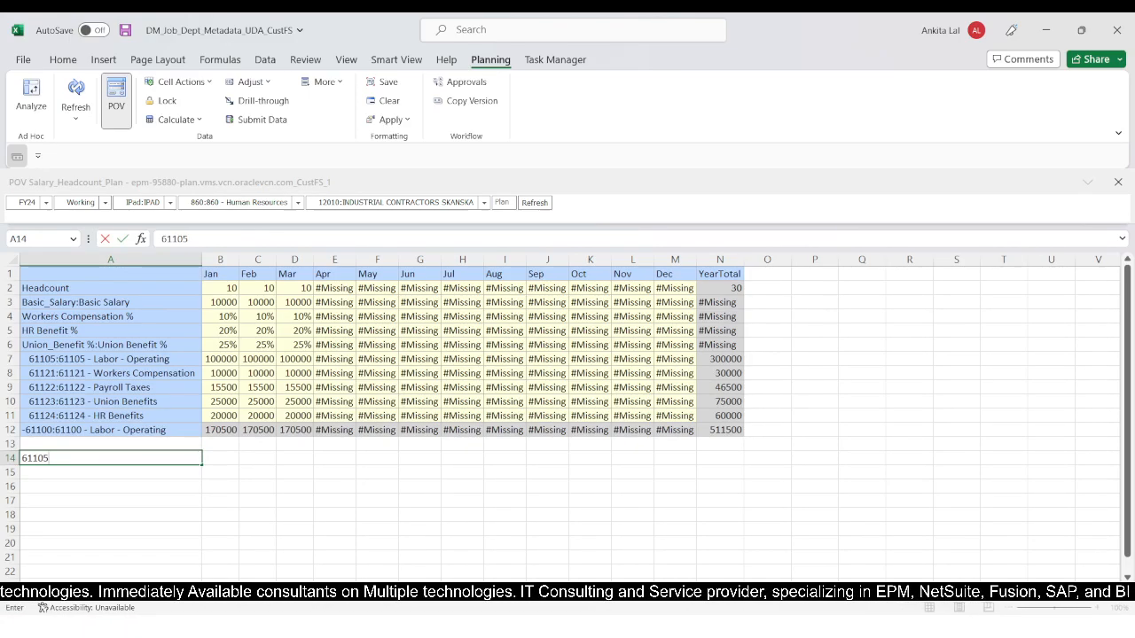
pyautogui.press('Tab')
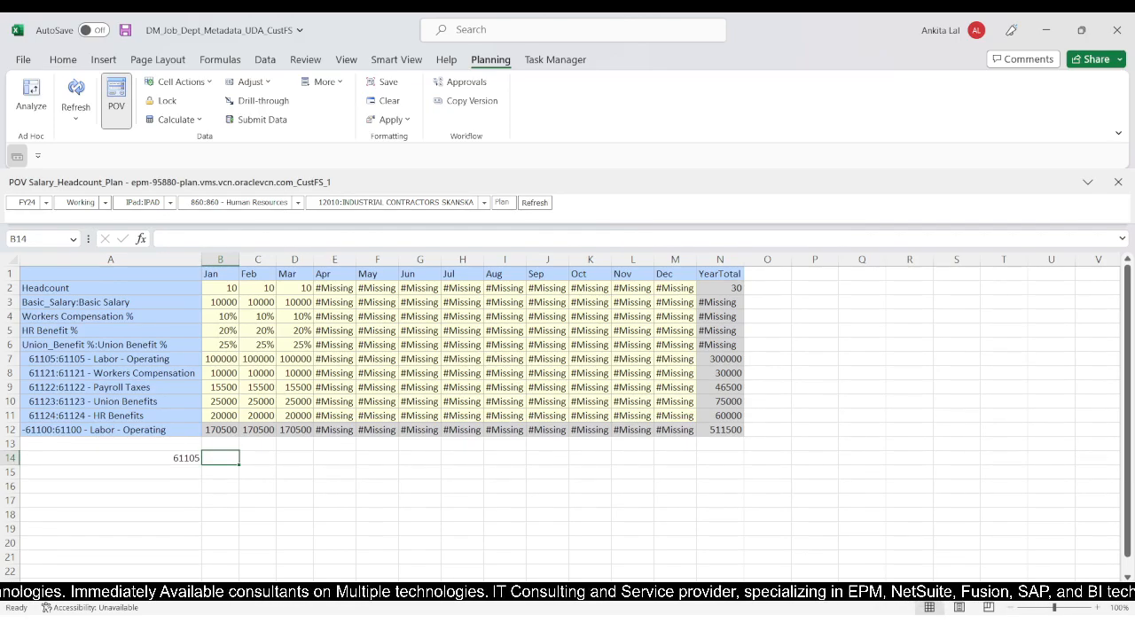
# Step: Copy the five account labels from 61105 to 61124 in A7:A11 and paste them into A14:A18
pyautogui.click(111, 459)
pyautogui.press('Up')
pyautogui.press('Up')
pyautogui.press('Up')
pyautogui.press('Up')
pyautogui.press('Up')
pyautogui.press('Up')
pyautogui.press('Up')
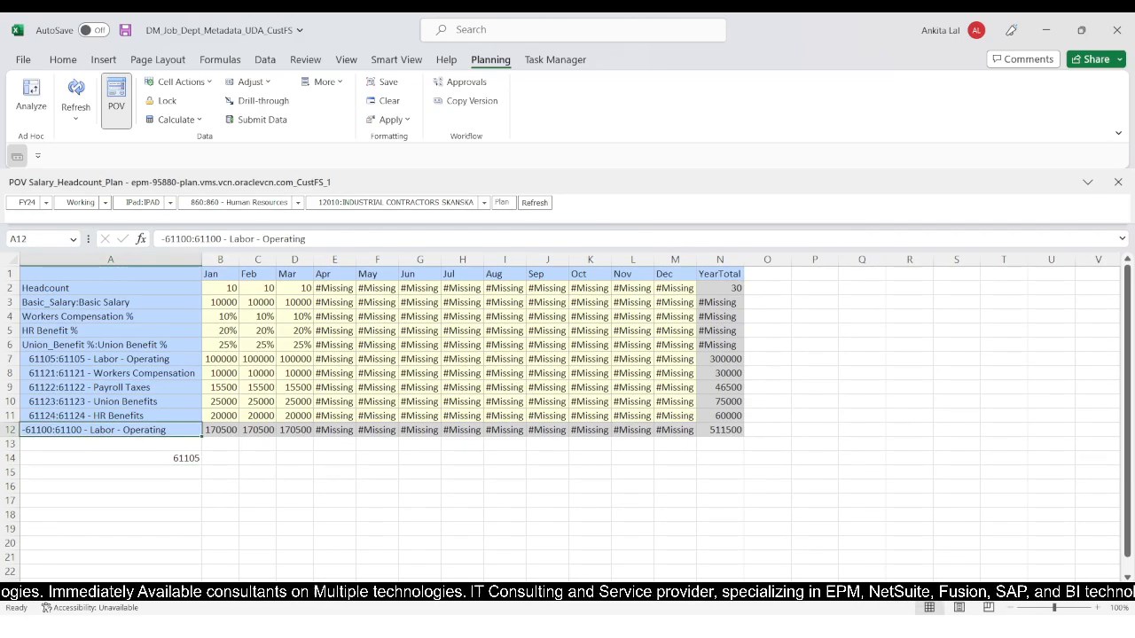
pyautogui.hotkey('shift', 'Down')
pyautogui.hotkey('shift', 'Down')
pyautogui.hotkey('shift', 'Down')
pyautogui.hotkey('shift', 'Down')
pyautogui.hotkey('shift', 'Down')
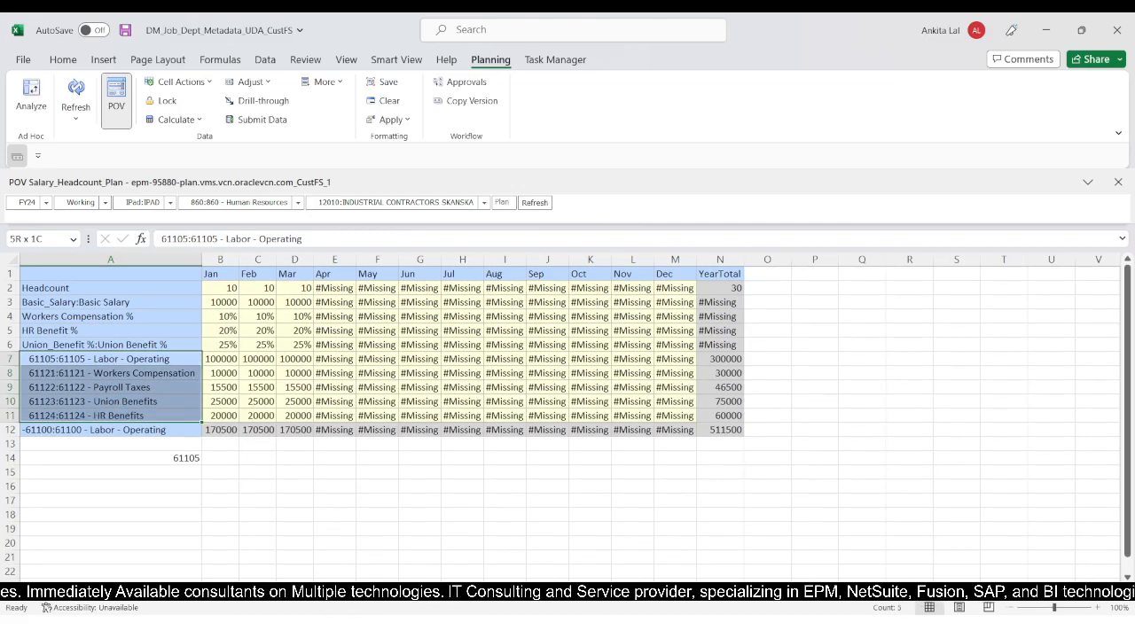
pyautogui.hotkey('shift', 'Up')
pyautogui.hotkey('ctrl', 'c')
pyautogui.press('Down')
pyautogui.press('Down')
pyautogui.press('Down')
pyautogui.press('Down')
pyautogui.press('Down')
pyautogui.press('Down')
pyautogui.press('Down')
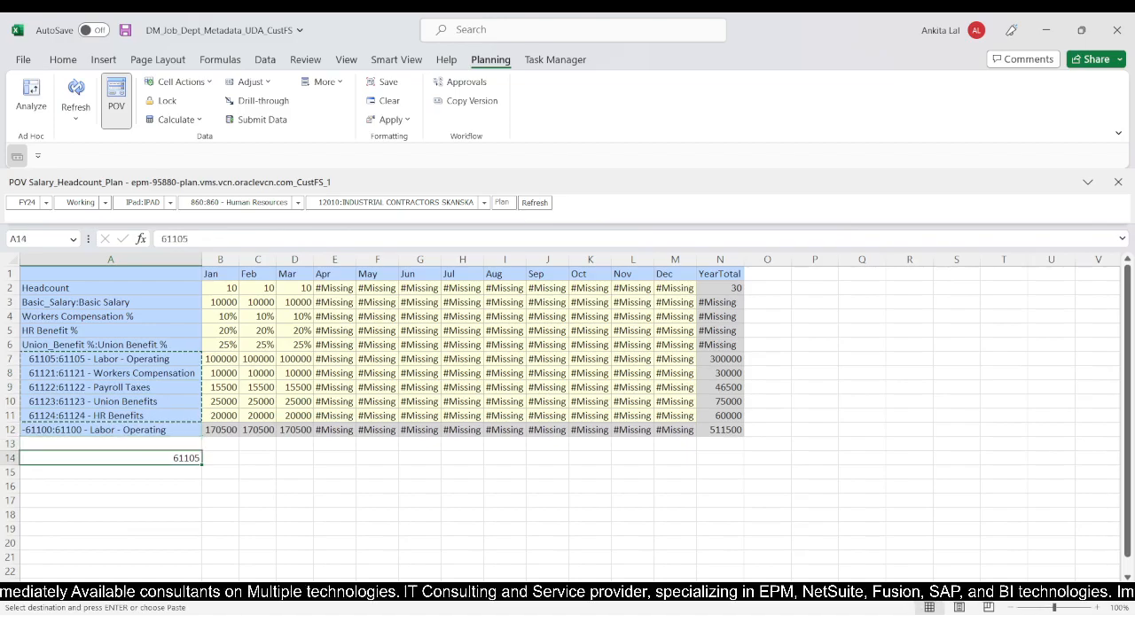
pyautogui.hotkey('ctrl', 'v')
# Step: Calculate January Labor - Operating in B14 as headcount times basic salary with the formula +B2*B3
pyautogui.press('Right')
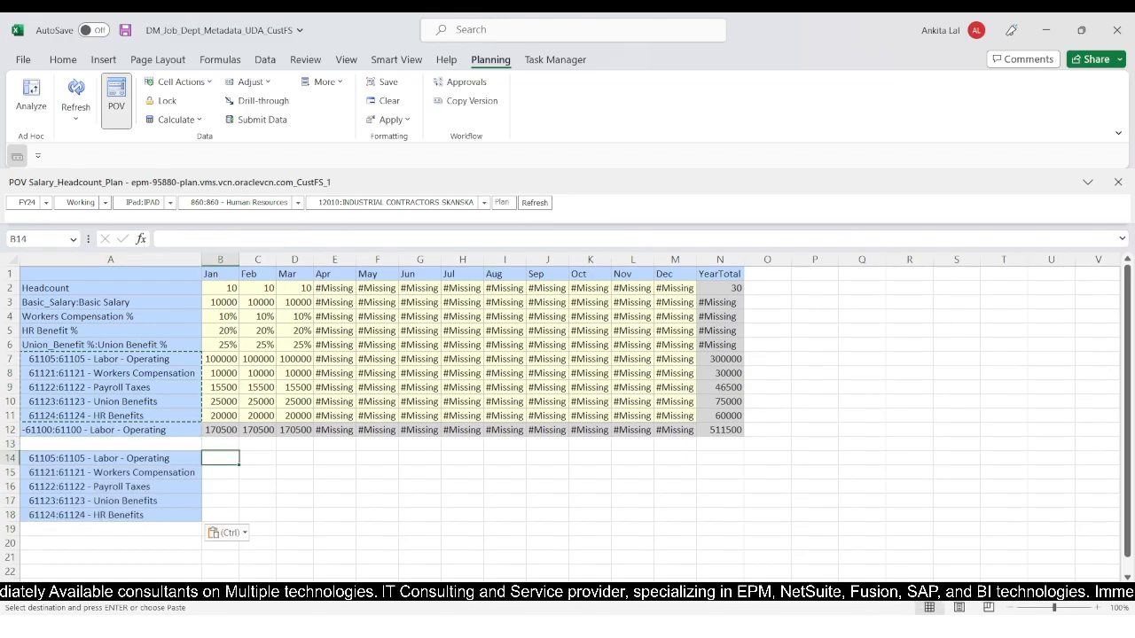
pyautogui.write('+')
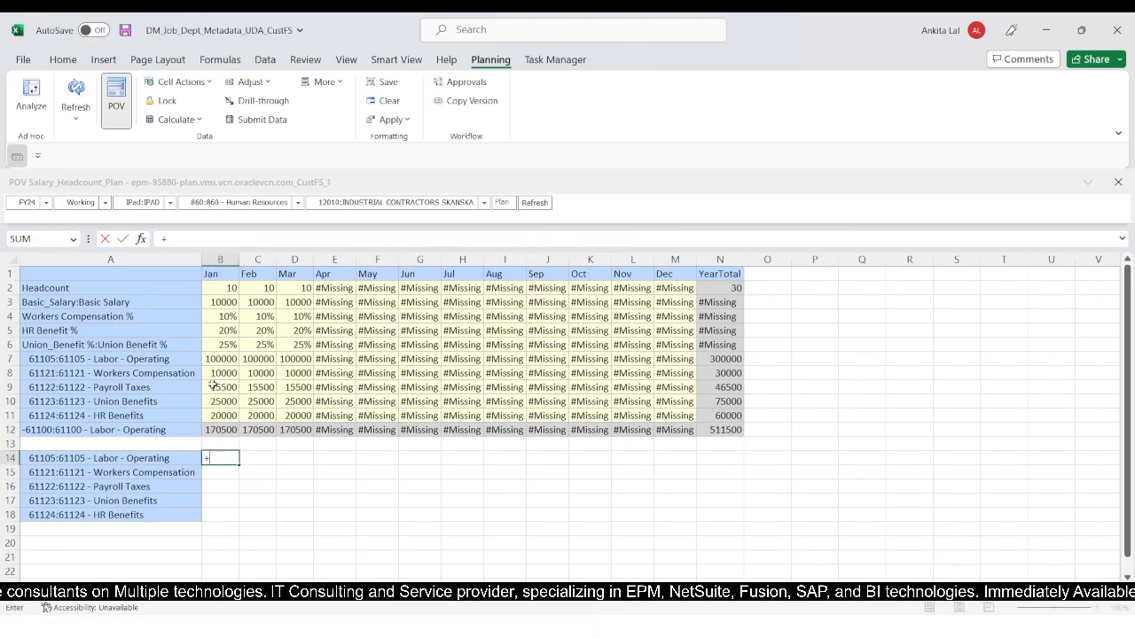
pyautogui.click(226, 289)
pyautogui.write('*')
pyautogui.press('Up')
pyautogui.press('Up')
pyautogui.press('Up')
pyautogui.press('Up')
pyautogui.press('Up')
pyautogui.press('Up')
pyautogui.press('Up')
pyautogui.press('Up')
pyautogui.press('Up')
pyautogui.press('Up')
pyautogui.press('Up')
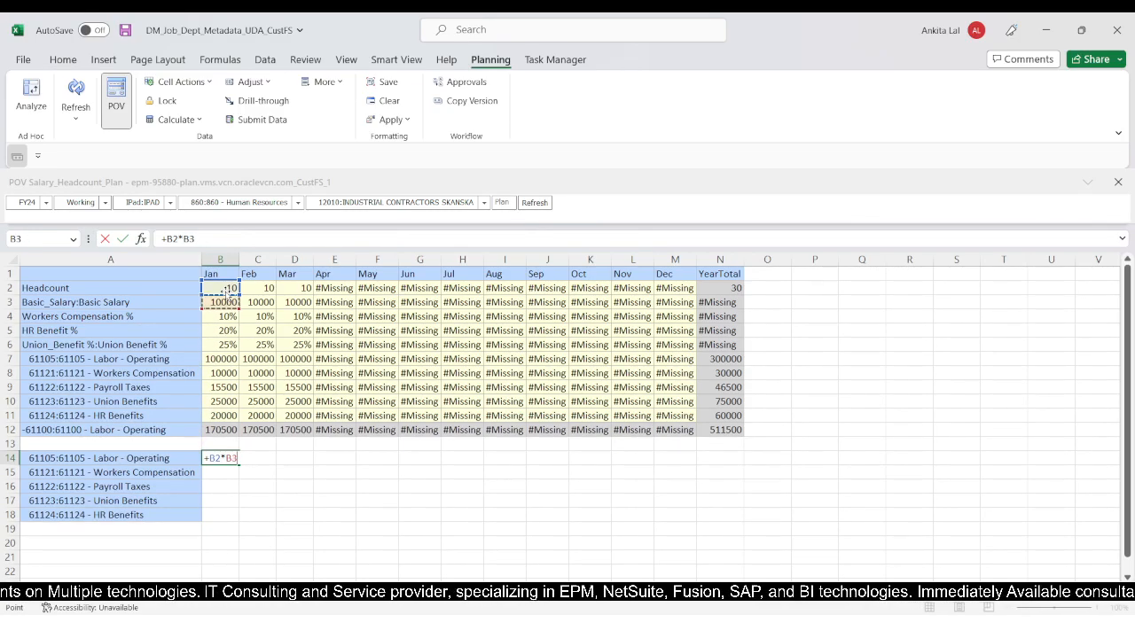
pyautogui.press('Return')
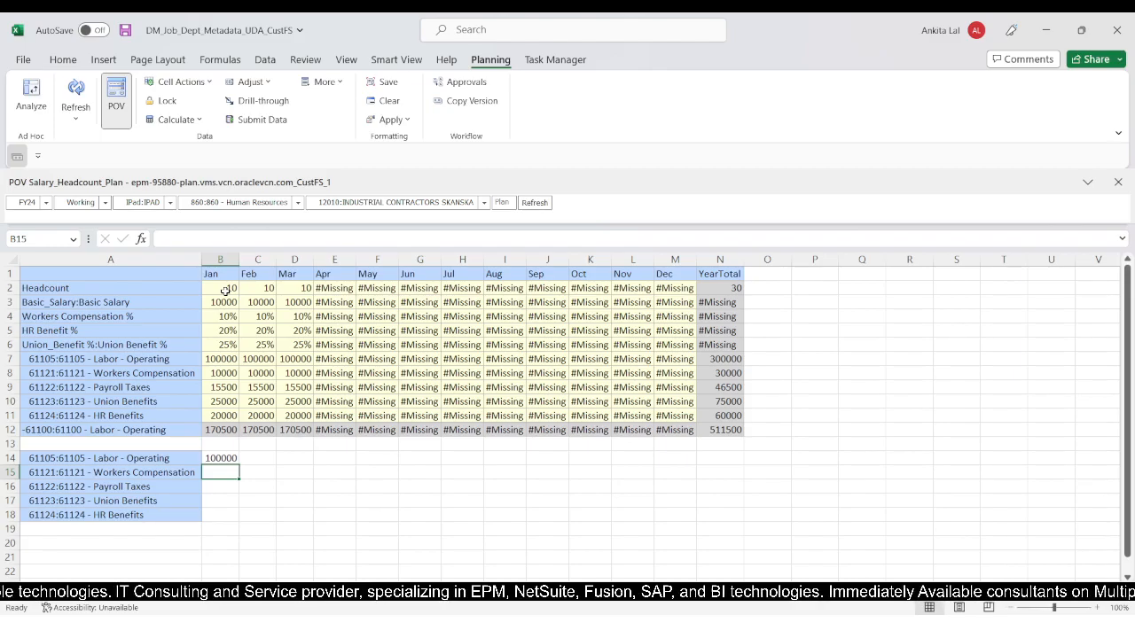
# Step: Calculate January Workers Compensation in B15 from Labor - Operating and the compensation percentage with the formula +B7*B4
pyautogui.press('alt')
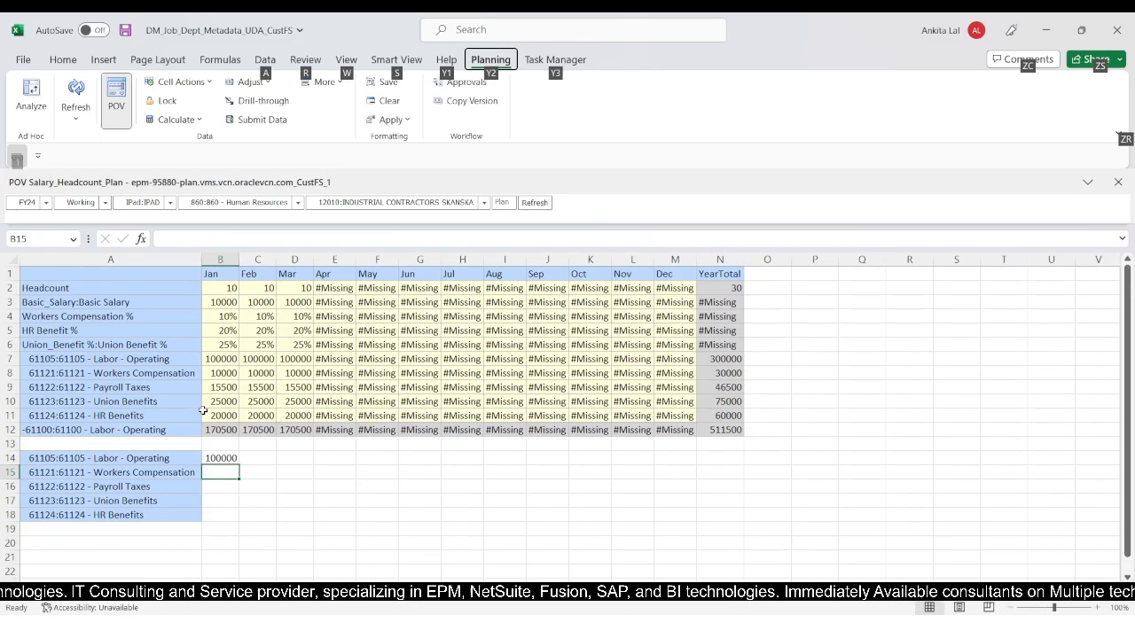
pyautogui.hotkey('alt', 'Tab')
pyautogui.hotkey('alt', 'Tab')
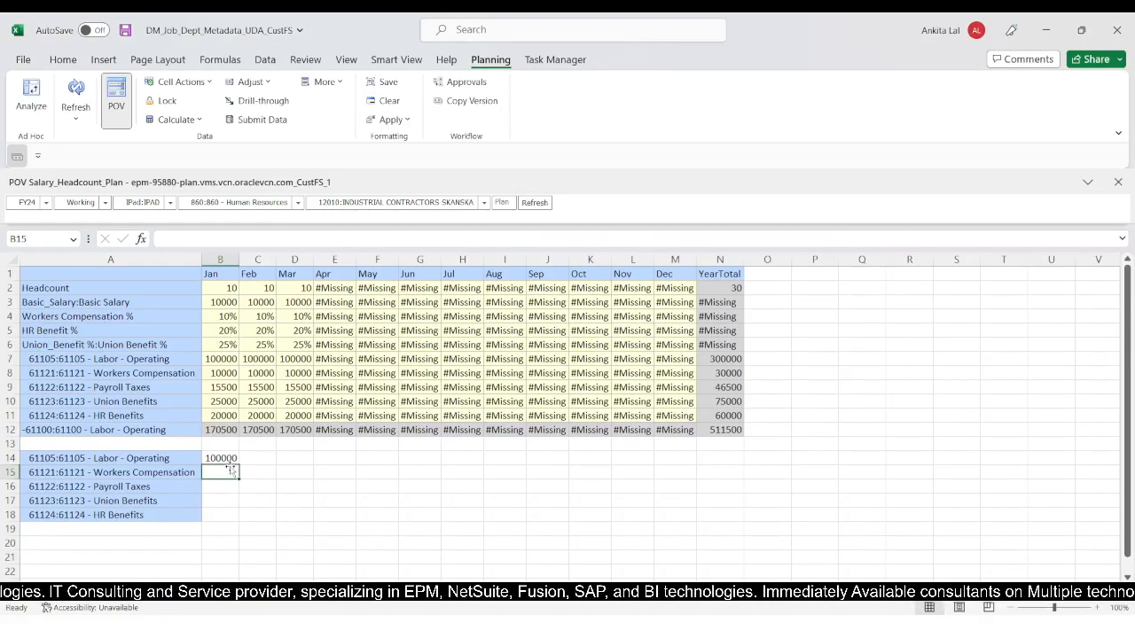
pyautogui.write('+')
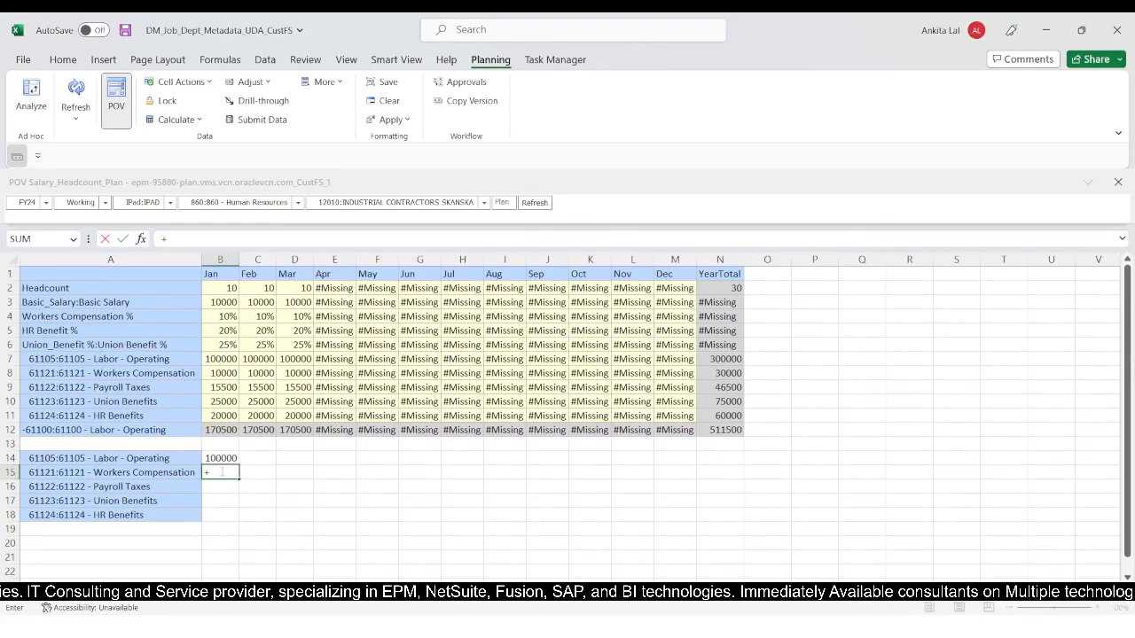
pyautogui.click(213, 359)
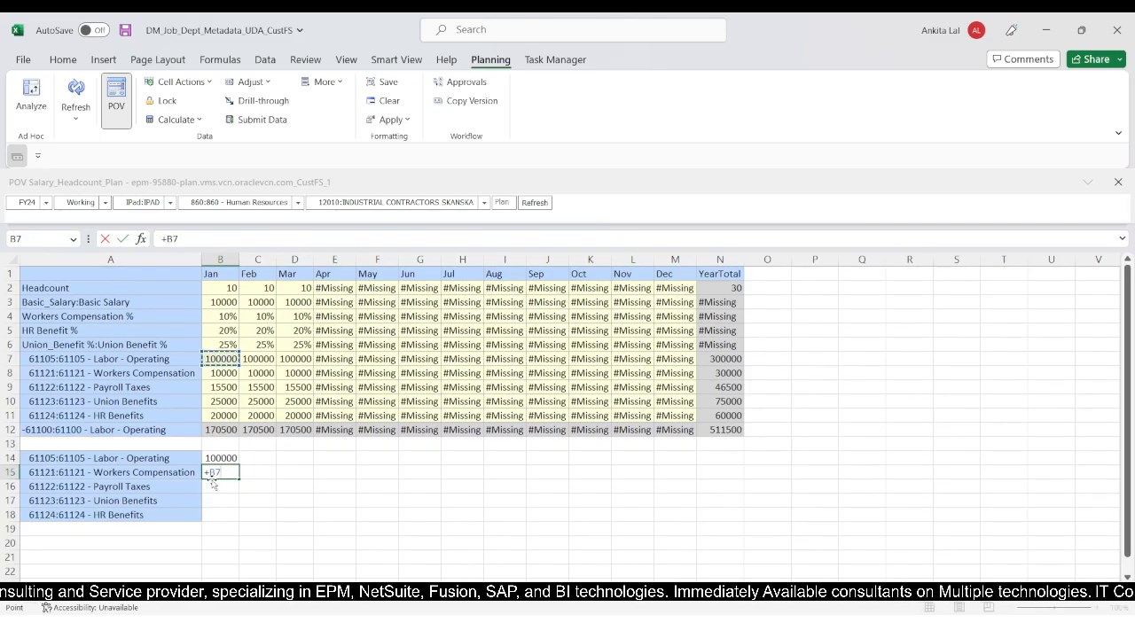
pyautogui.write('*')
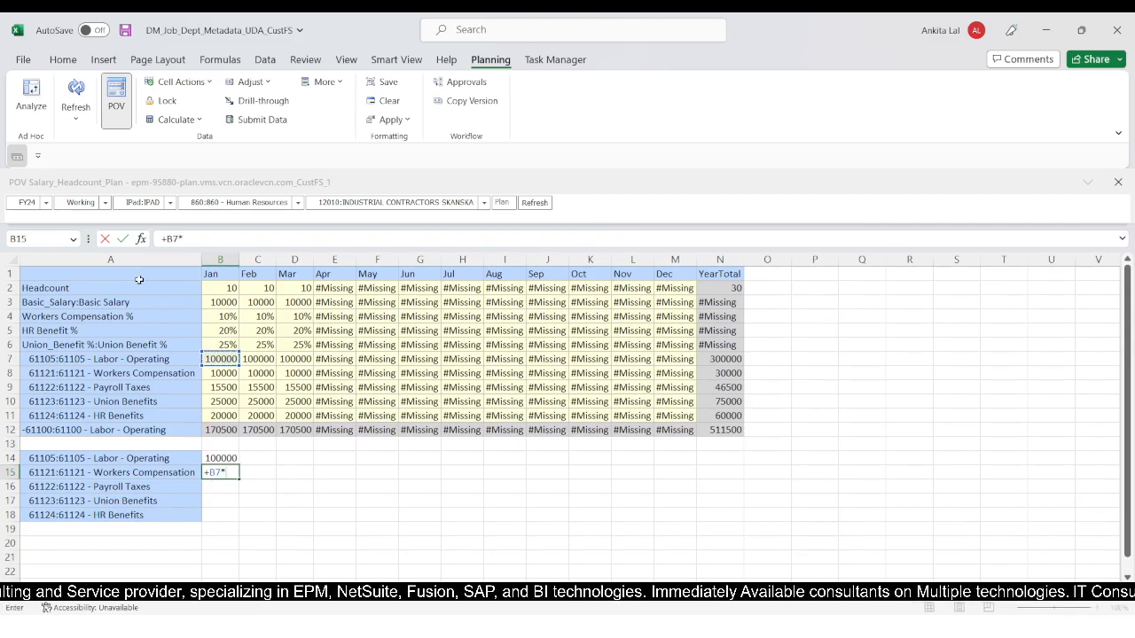
pyautogui.click(221, 317)
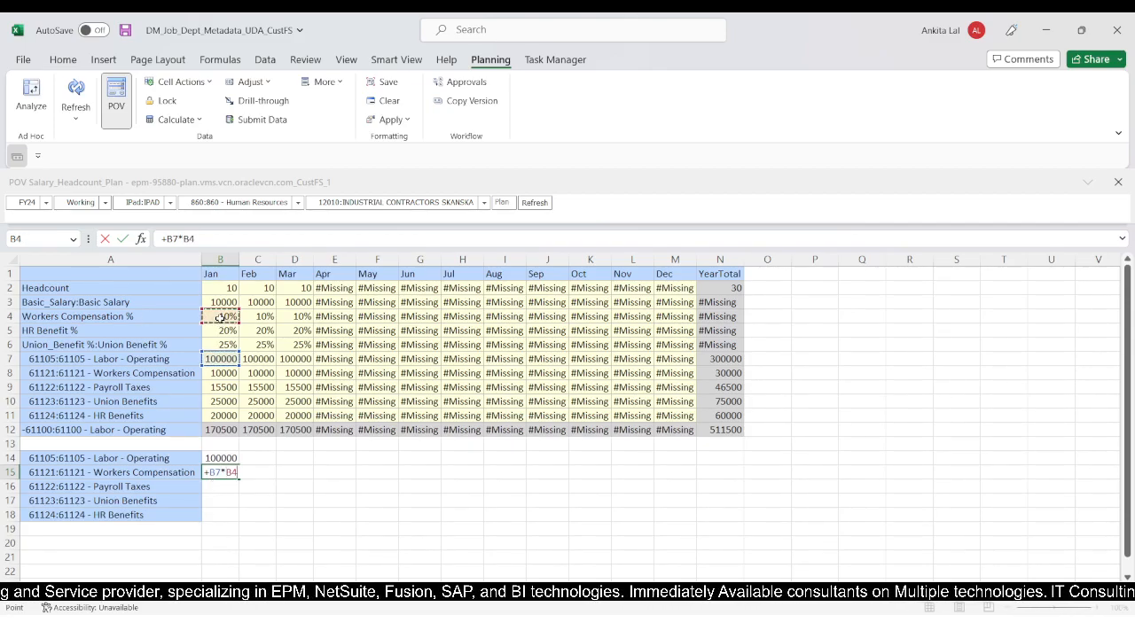
pyautogui.press('Return')
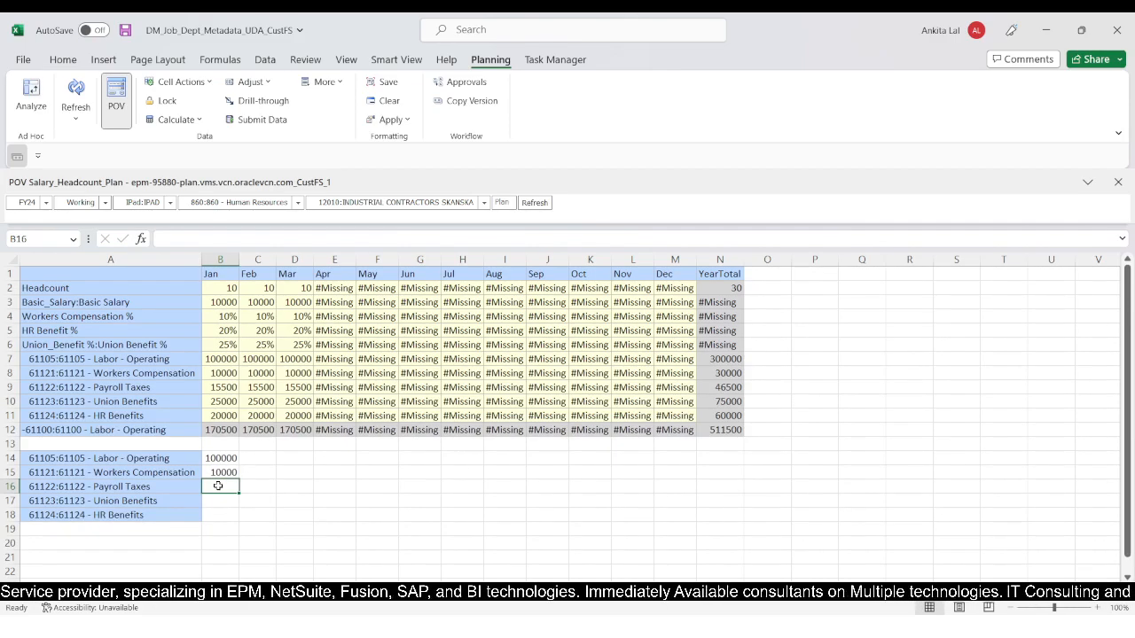
pyautogui.write('+')
pyautogui.press('BackSpace')
pyautogui.press('Return')
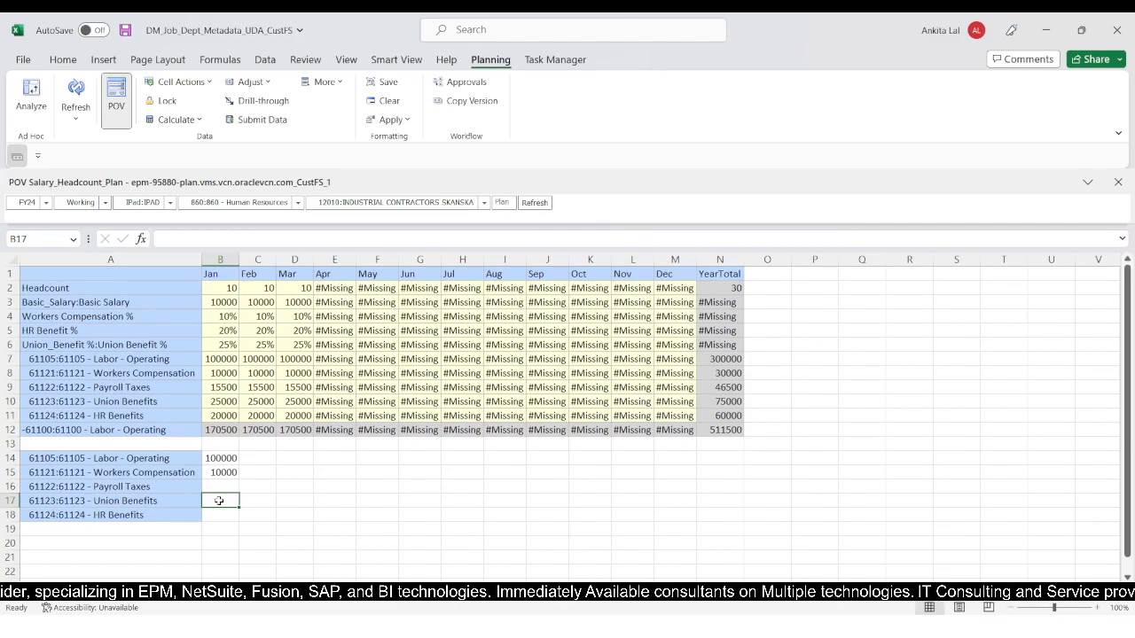
# Step: Calculate January Union Benefits in B17 as Labor - Operating times the union benefit percentage with the formula +B14*B6
pyautogui.write('+')
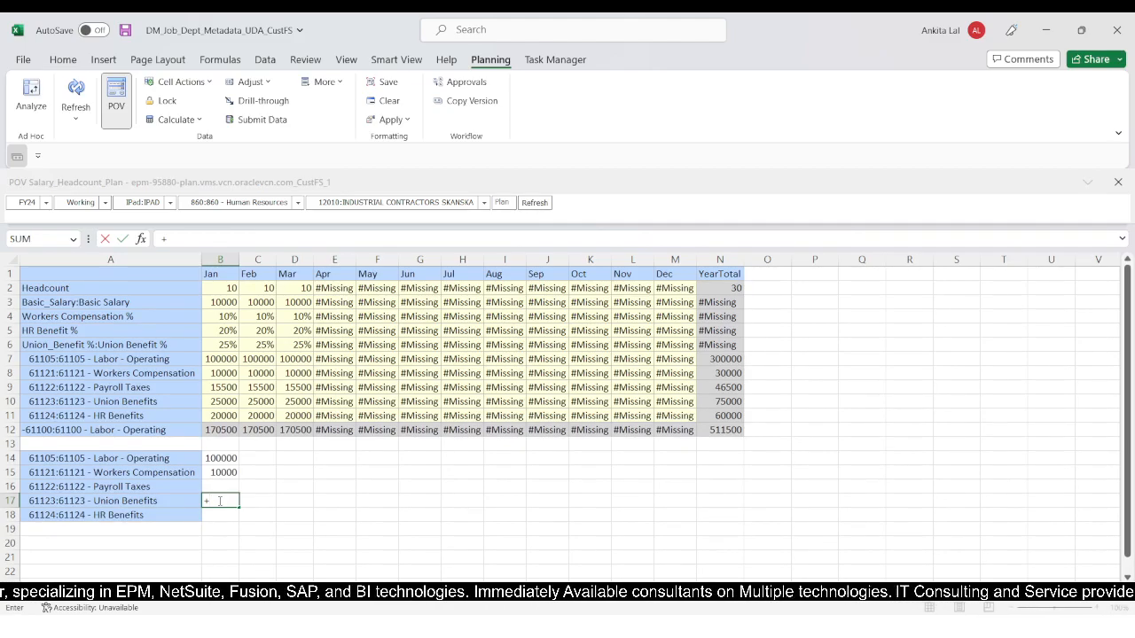
pyautogui.press('Up')
pyautogui.press('Up')
pyautogui.press('Up')
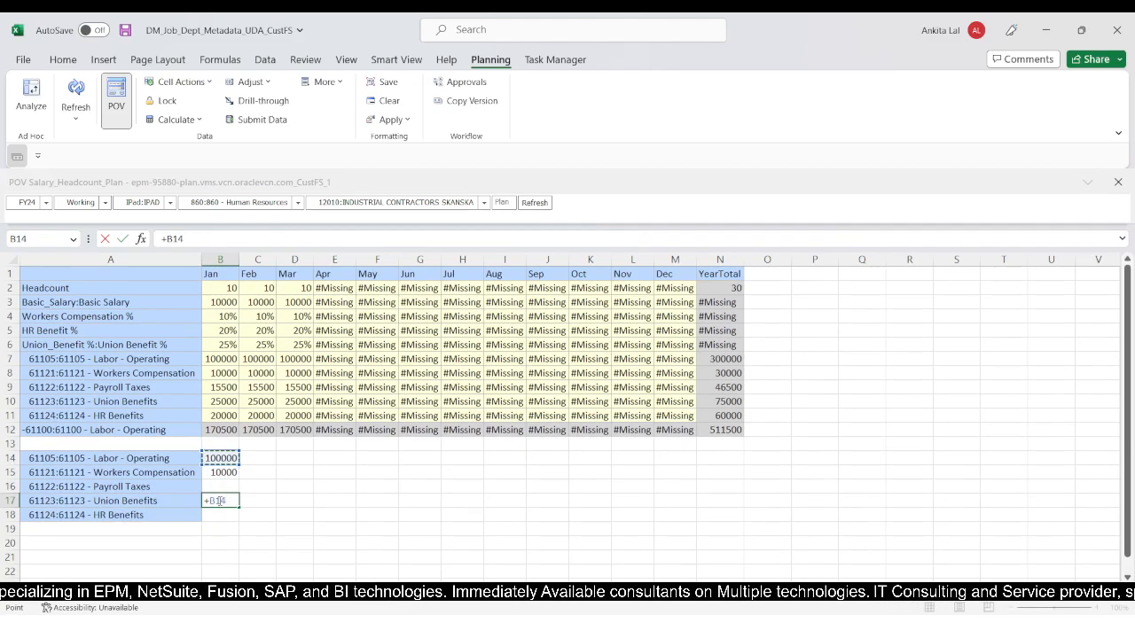
pyautogui.write('*')
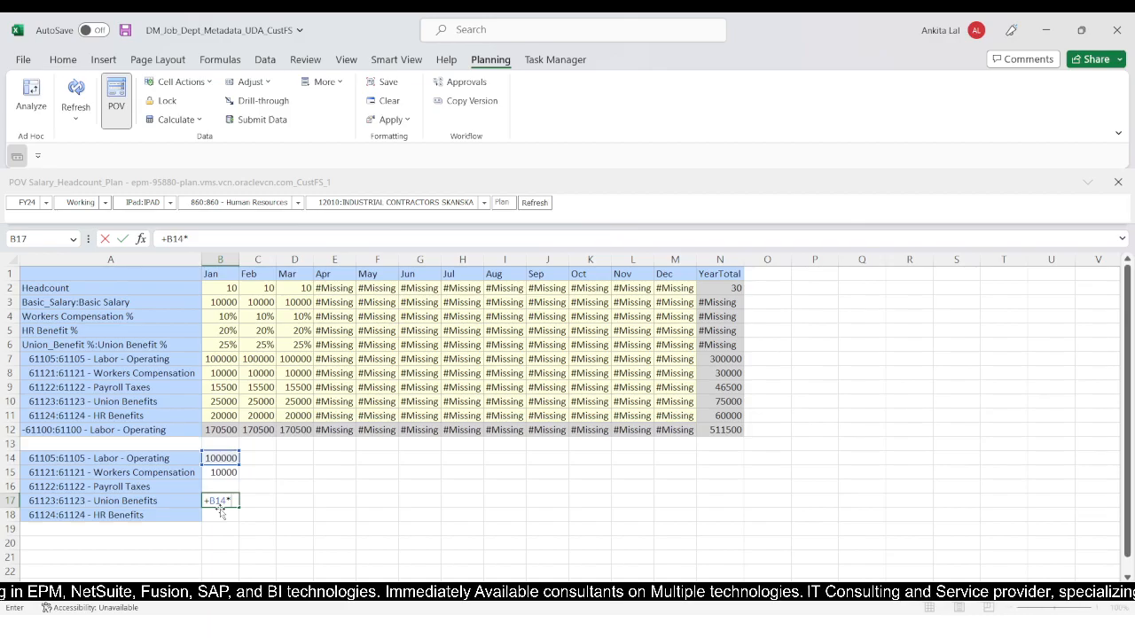
pyautogui.click(223, 346)
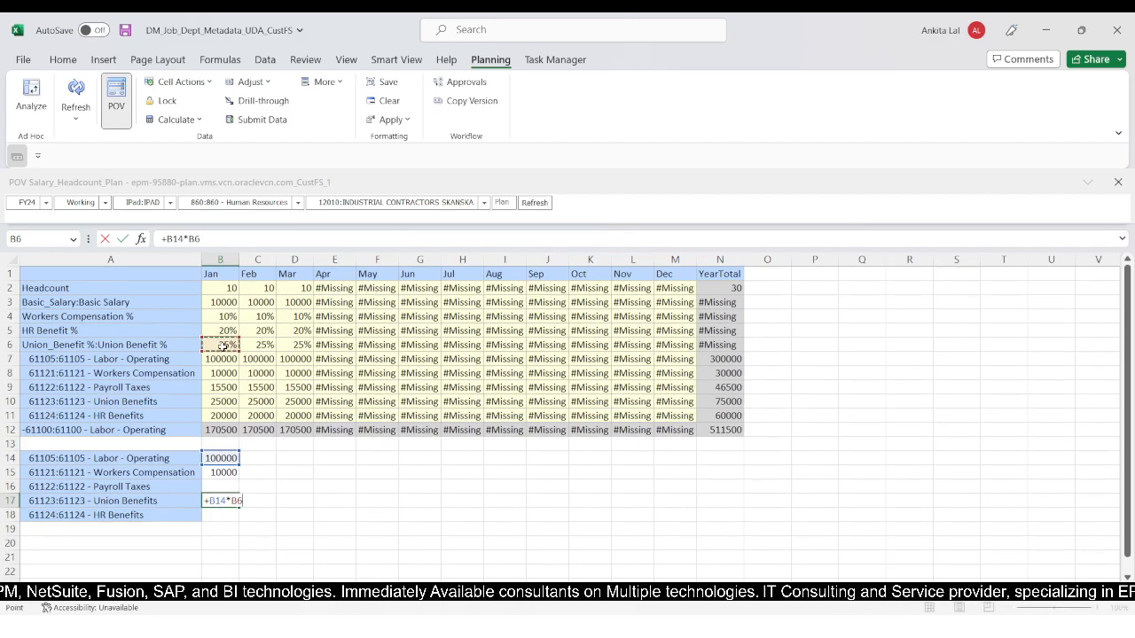
pyautogui.press('Return')
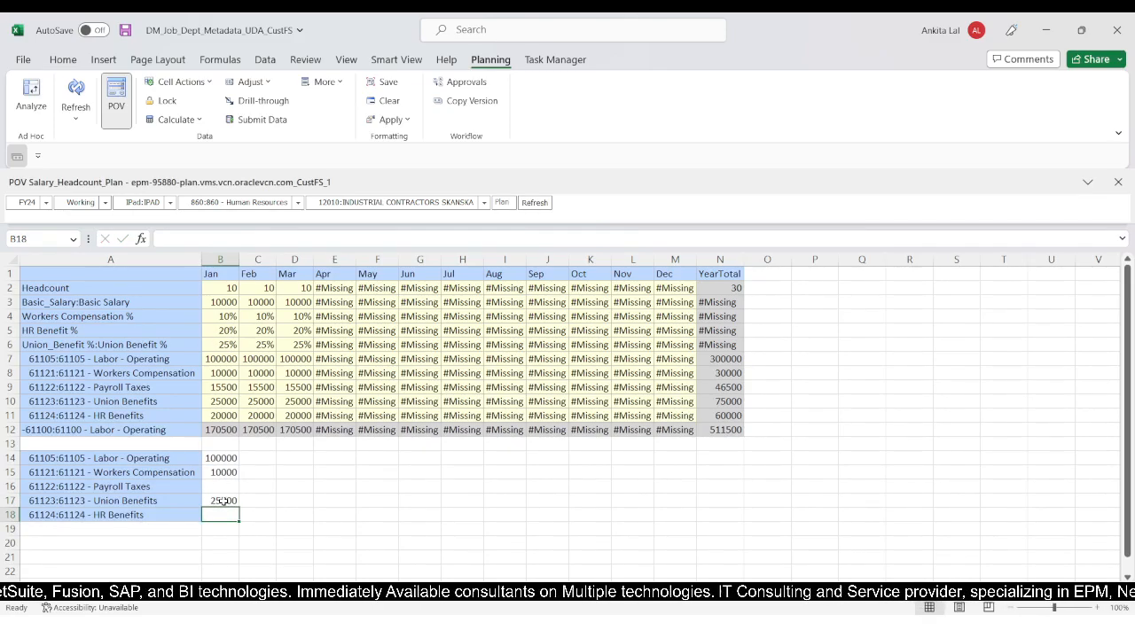
# Step: Calculate January HR Benefits in B18 as Labor - Operating times the HR benefit percentage with the formula +B14*B5
pyautogui.write('+')
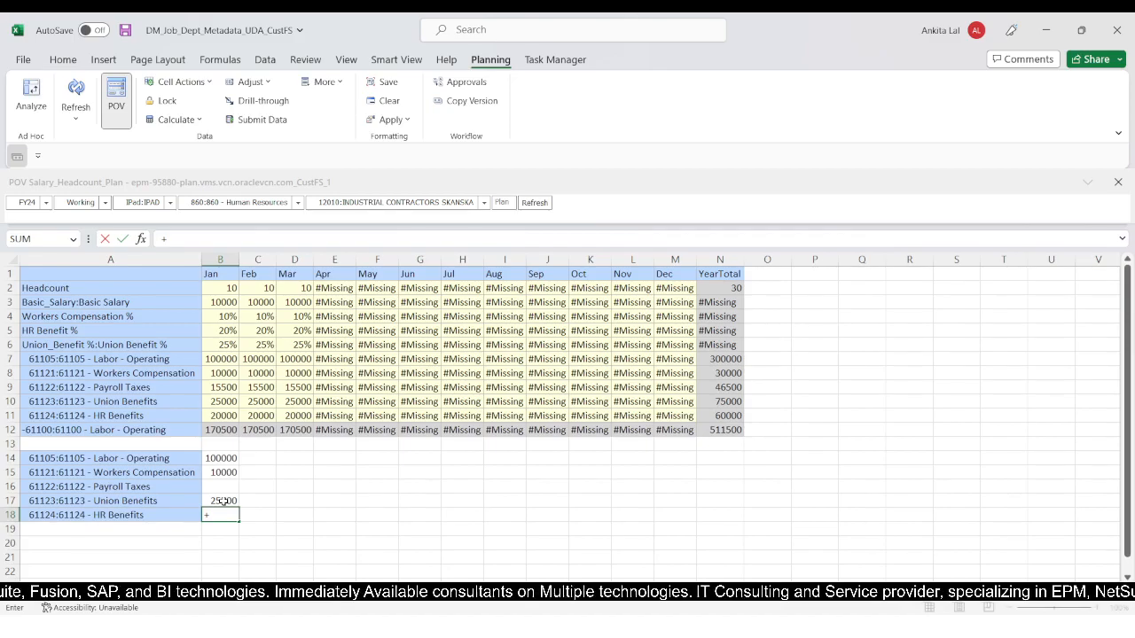
pyautogui.click(222, 459)
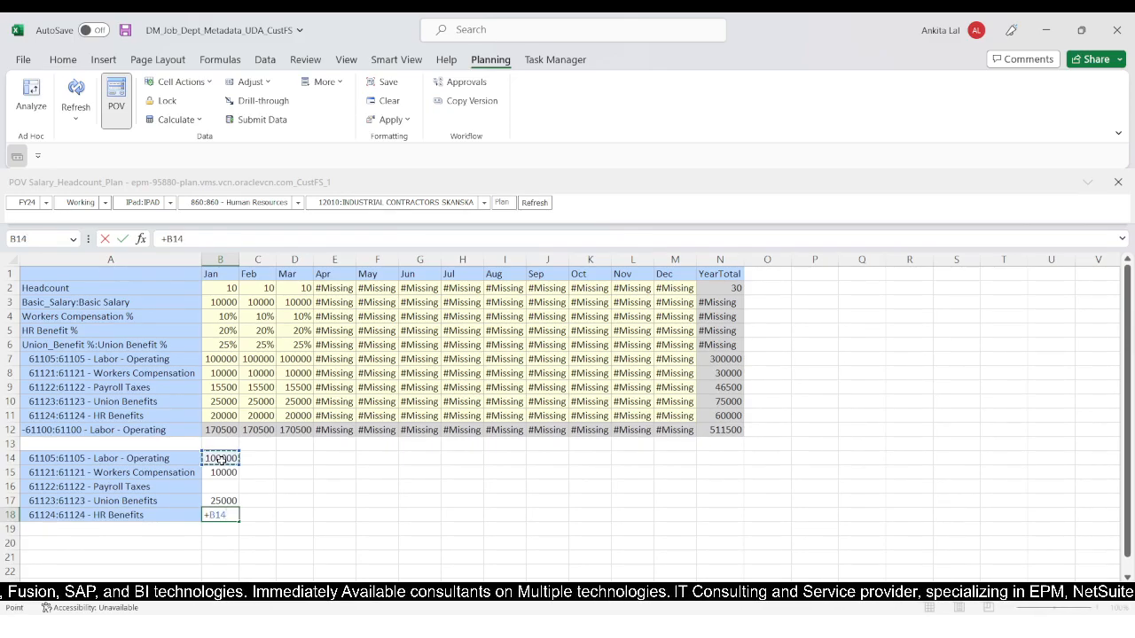
pyautogui.write('*')
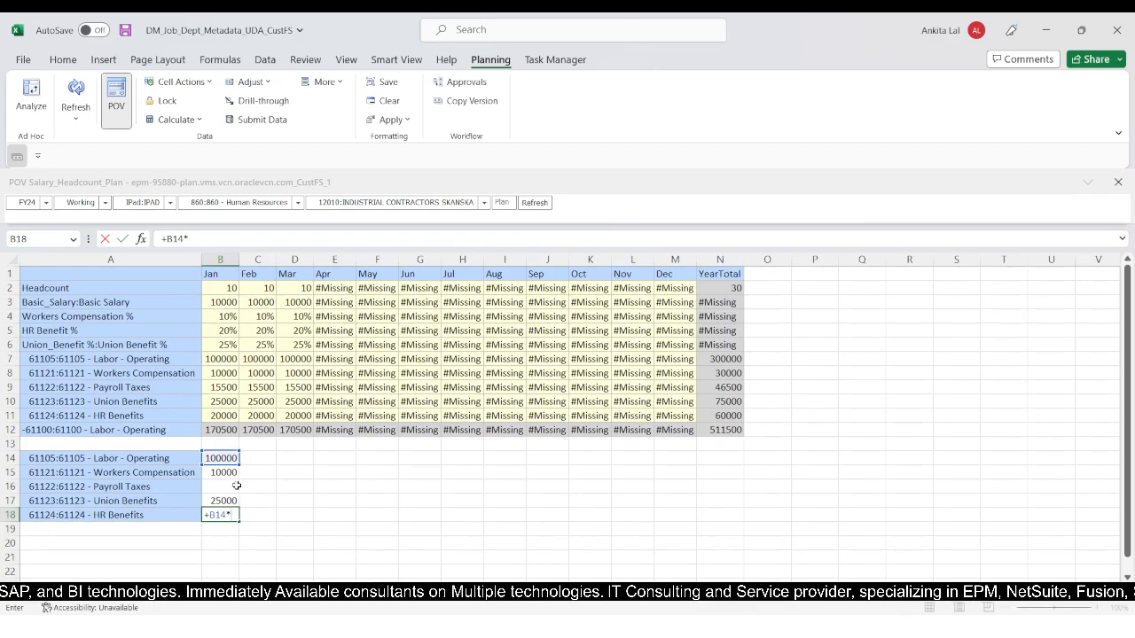
pyautogui.click(227, 330)
pyautogui.press('Return')
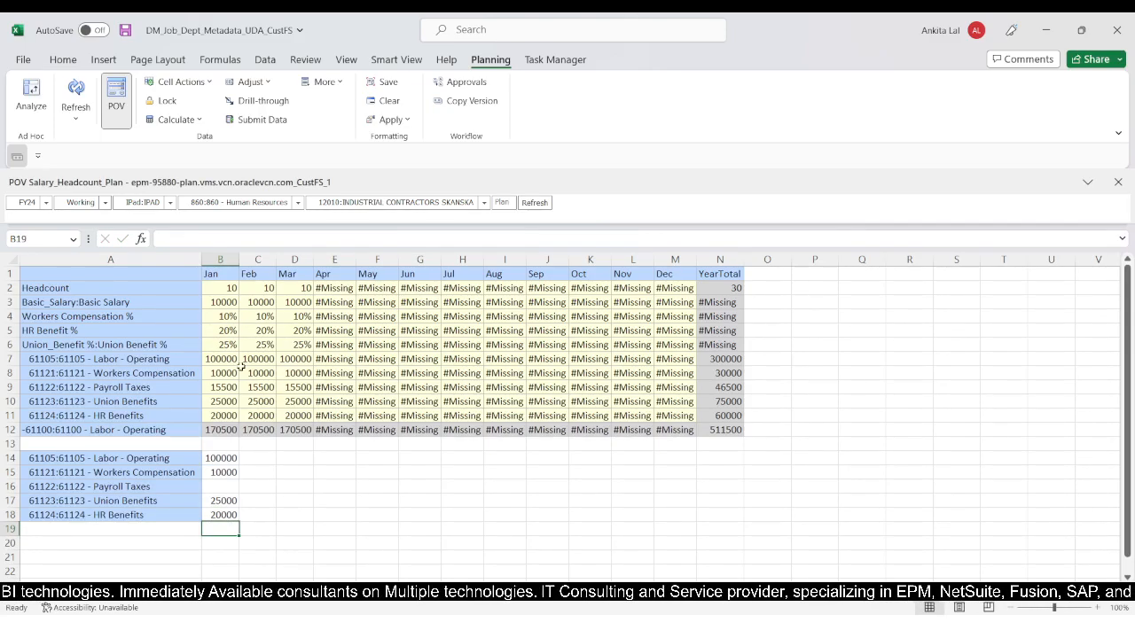
# Step: Calculate January Payroll Taxes in B16 from the other four accounts with the formula +(B14+B15+B17+B18)*B4 and compare it with the form's value
pyautogui.click(227, 487)
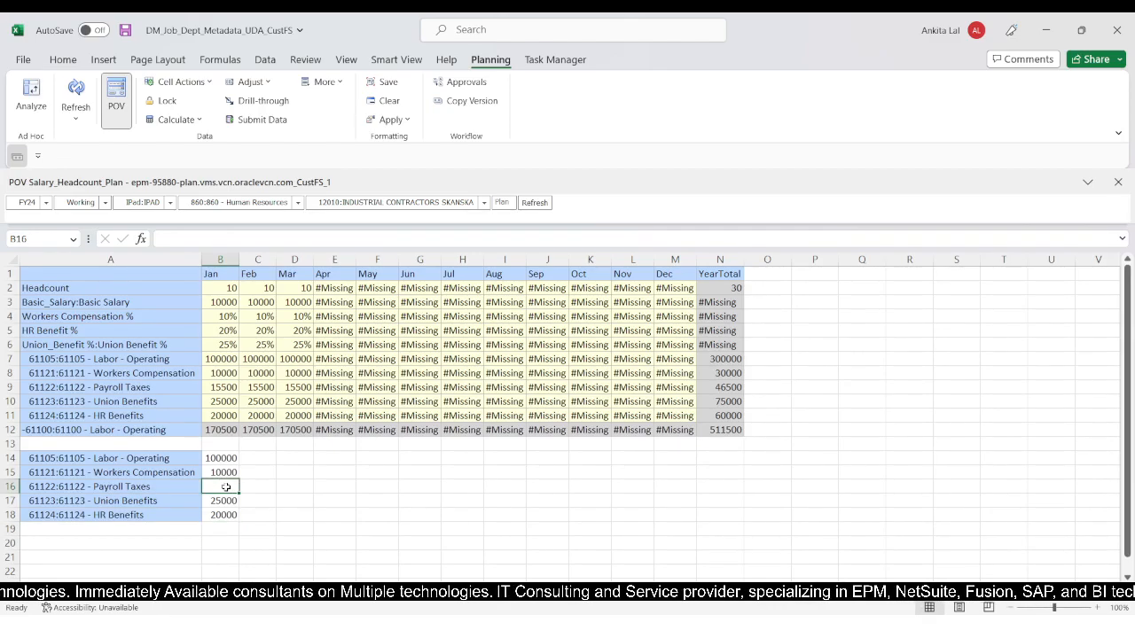
pyautogui.write('+(')
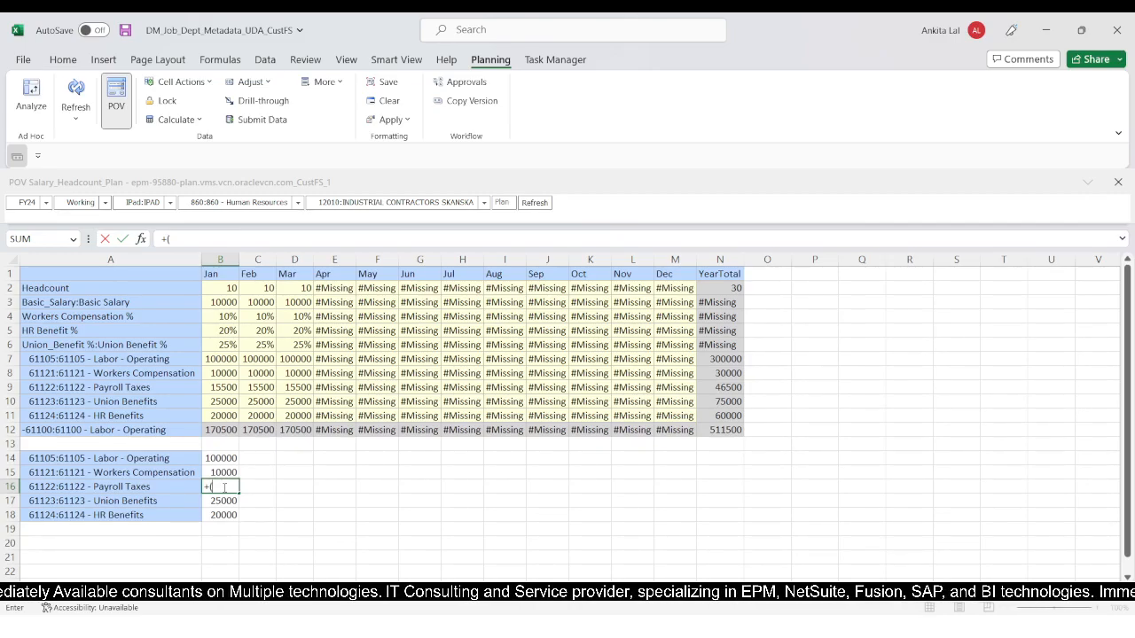
pyautogui.click(222, 459)
pyautogui.write('+')
pyautogui.press('Up')
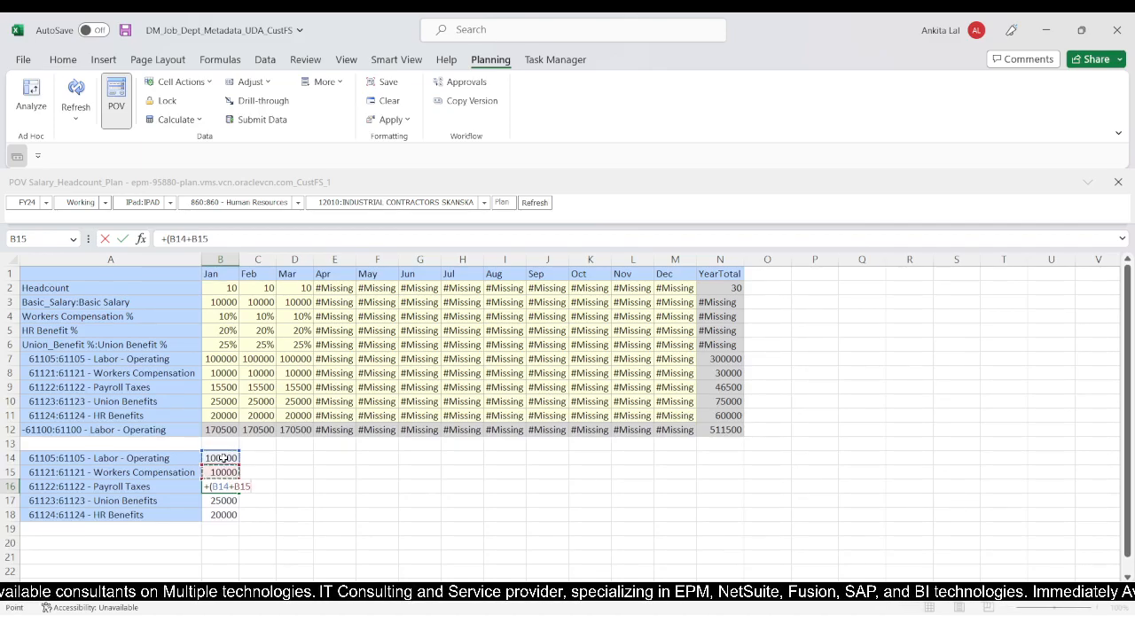
pyautogui.write('+')
pyautogui.press('Down')
pyautogui.write('+')
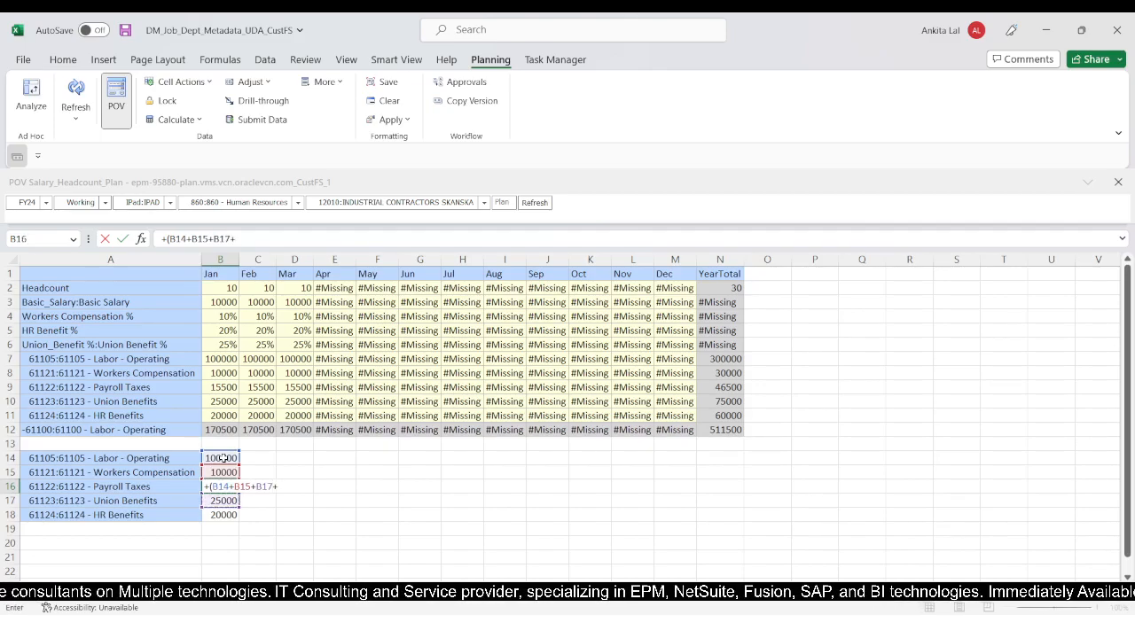
pyautogui.press('Down')
pyautogui.press('Down')
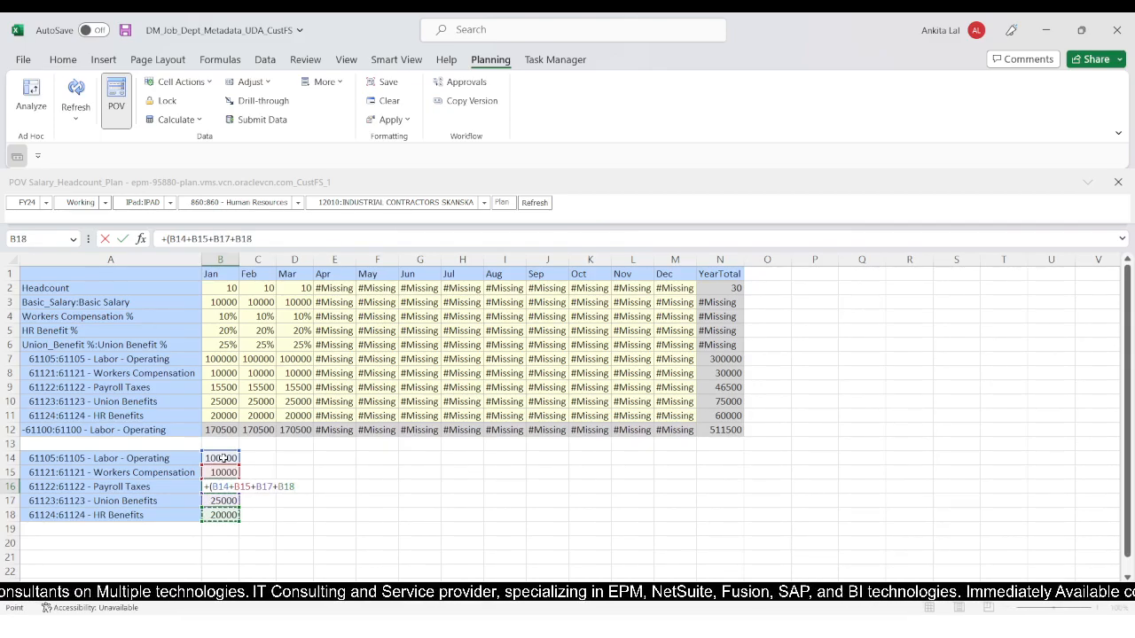
pyautogui.write('+B18)')
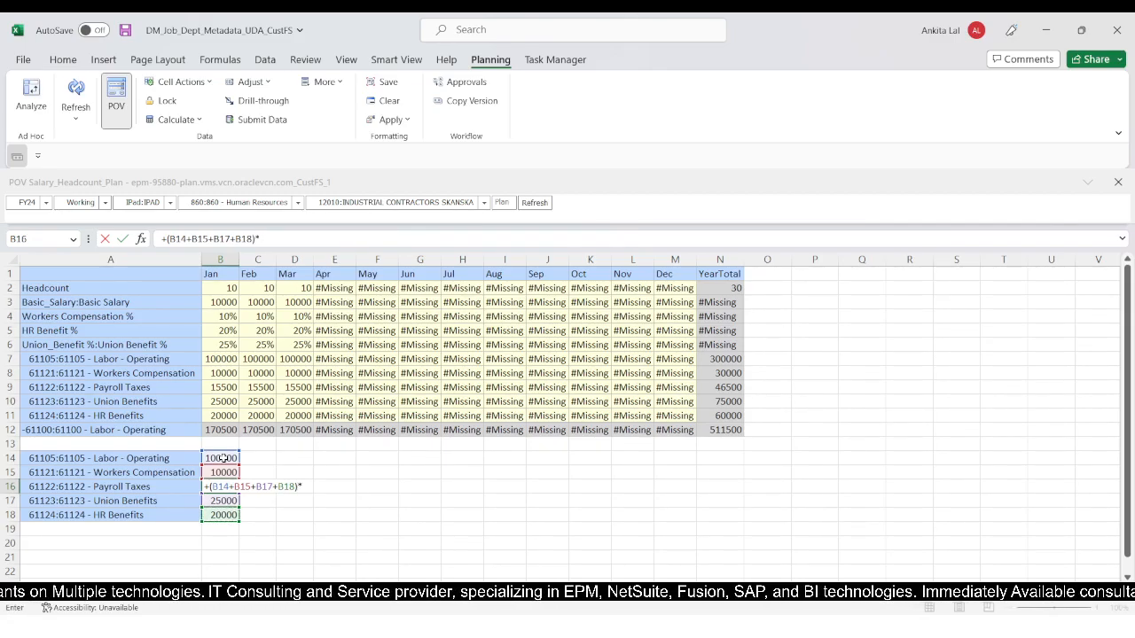
pyautogui.write('*')
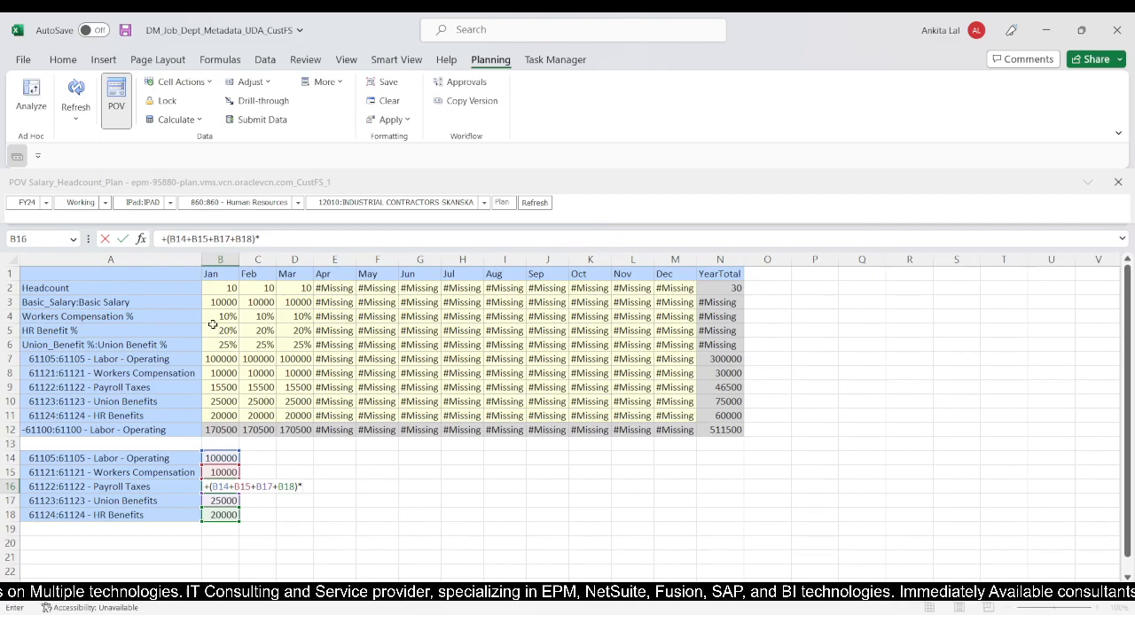
pyautogui.click(213, 317)
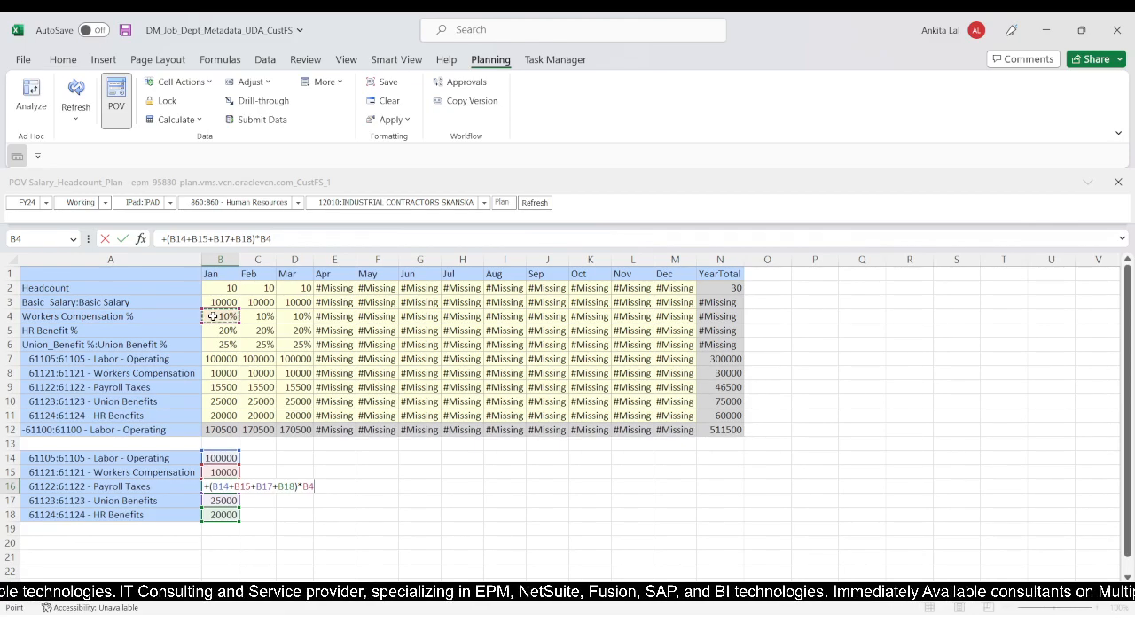
pyautogui.press('Return')
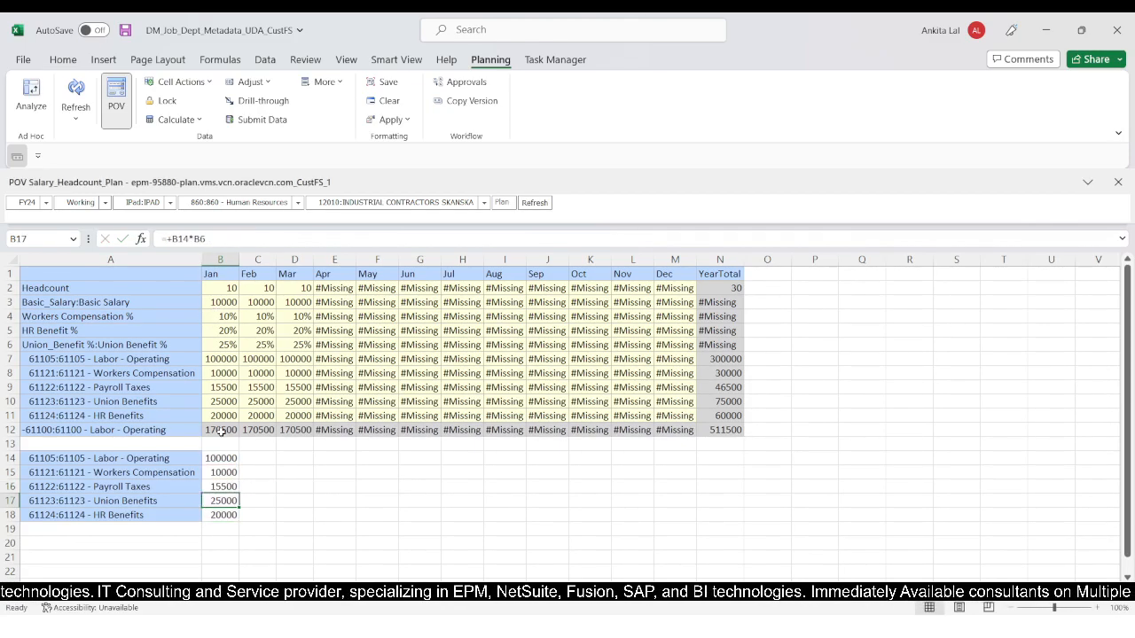
pyautogui.click(218, 390)
pyautogui.click(220, 529)
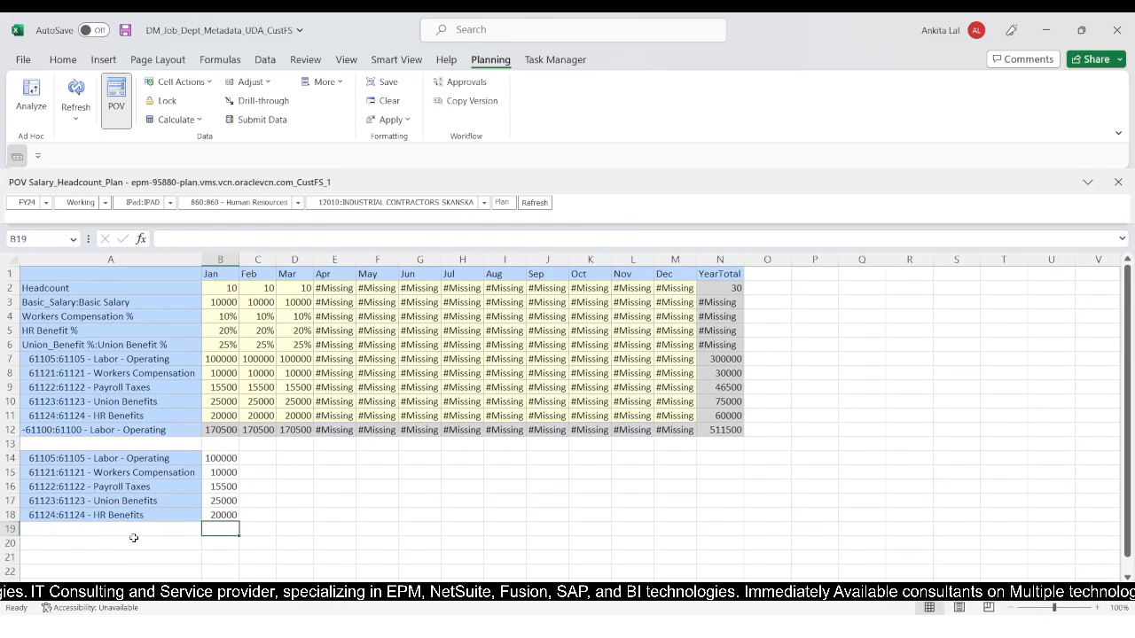
# Step: Switch to Calculation Manager and review the Salary_Headcount_Test script
pyautogui.hotkey('alt', 'Tab')
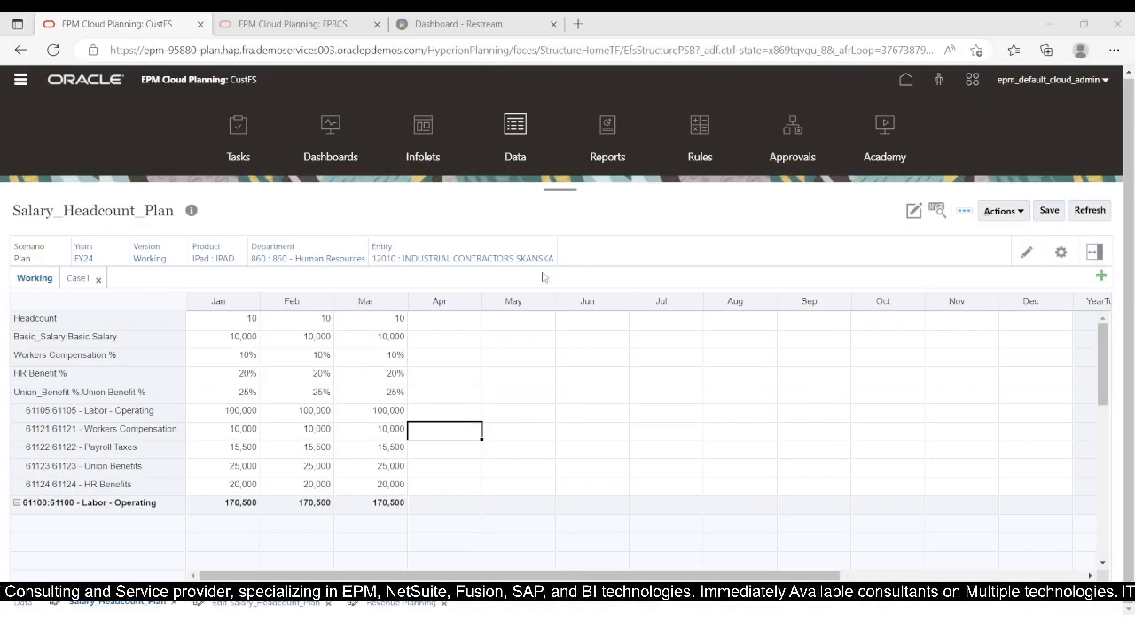
pyautogui.hotkey('alt', 'Tab')
pyautogui.click(534, 224)
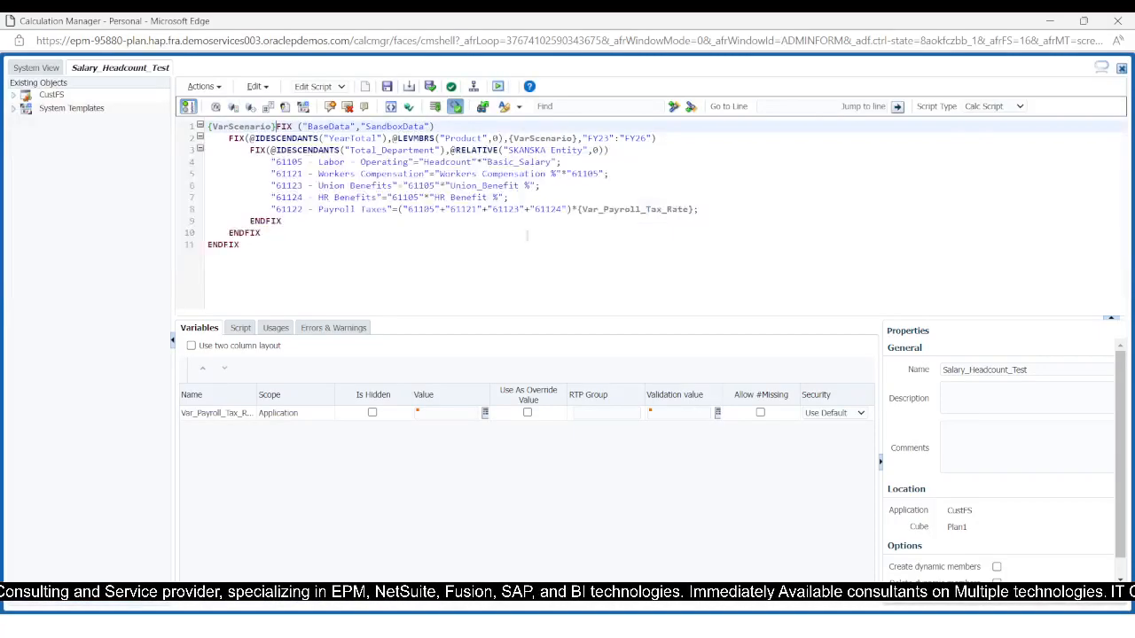
pyautogui.click(469, 292)
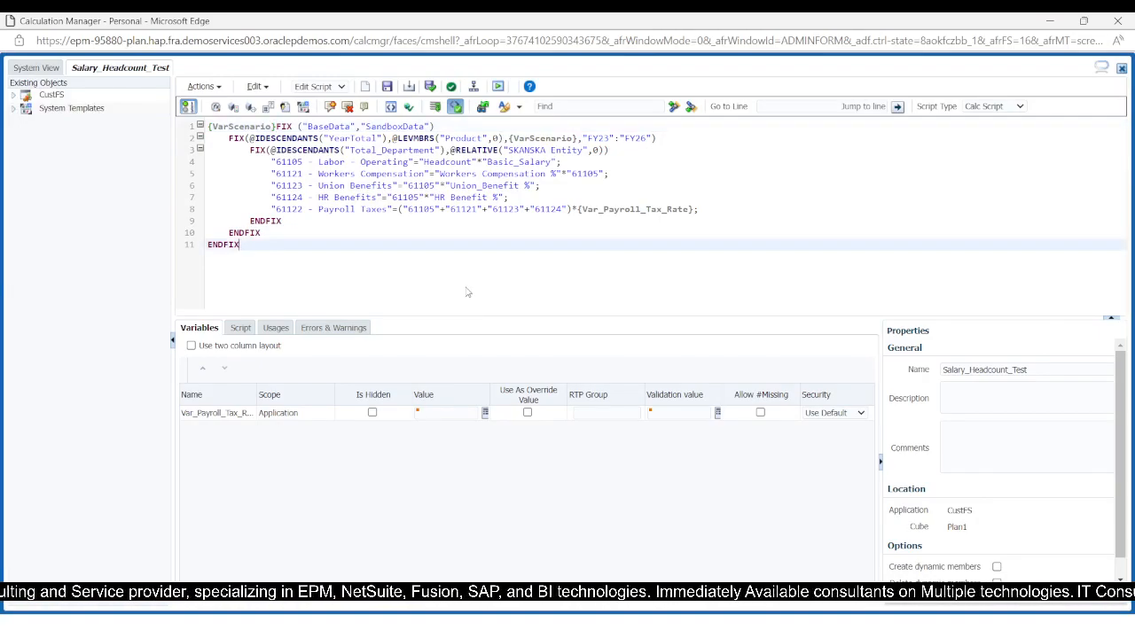